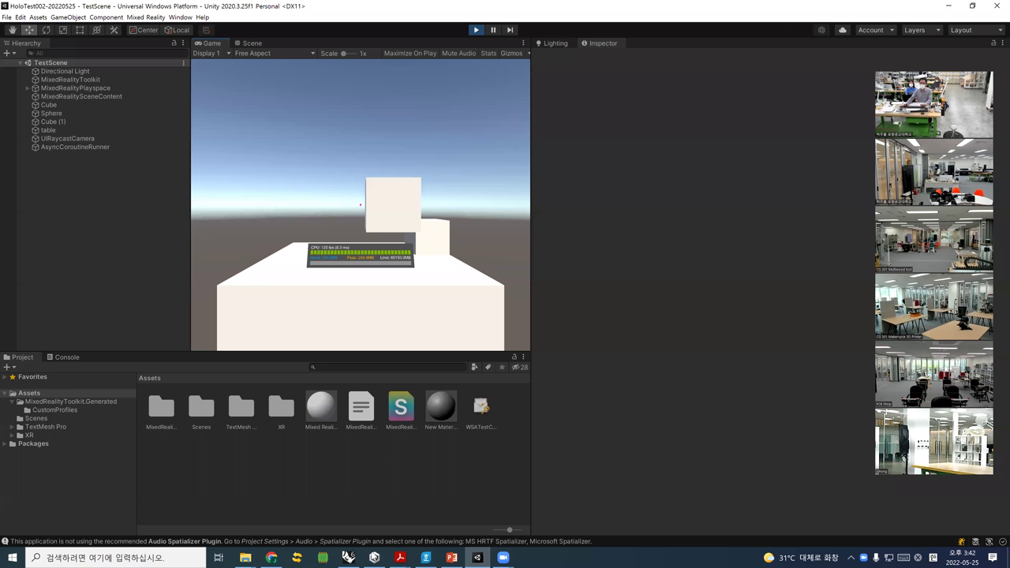
- Switch to Unity Hub and start a new 3D project, choosing the "2022 05 31 AR VR Studio Course Materials" folder as its location
key("alt+Tab")
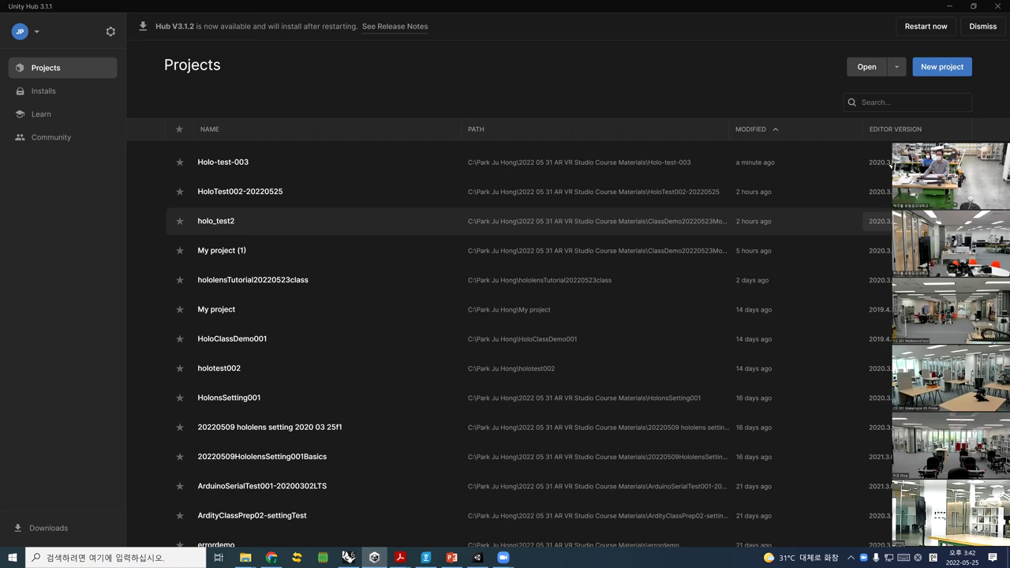
left_click(942, 68)
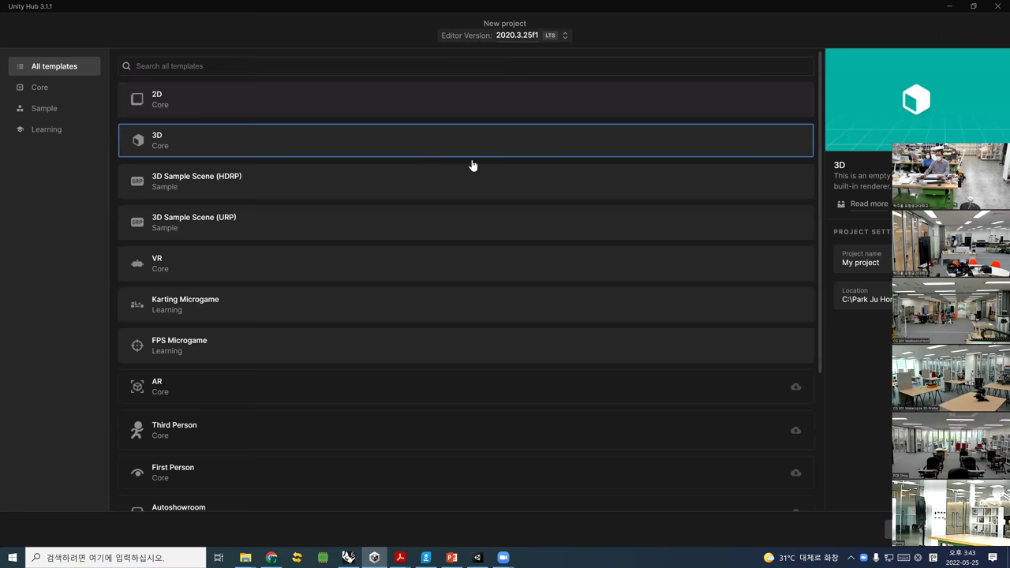
left_click(886, 306)
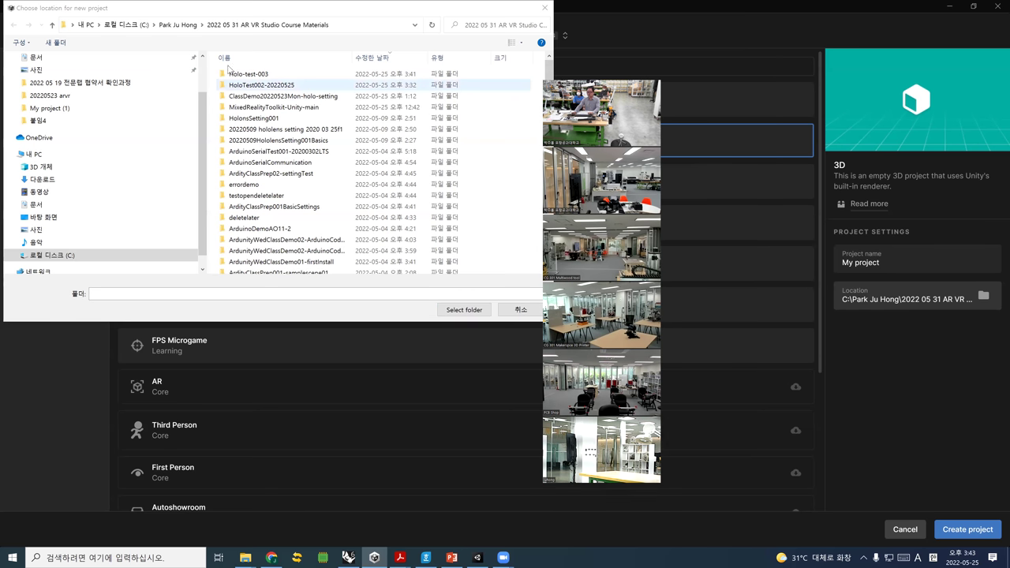
left_click(230, 26)
left_click(456, 313)
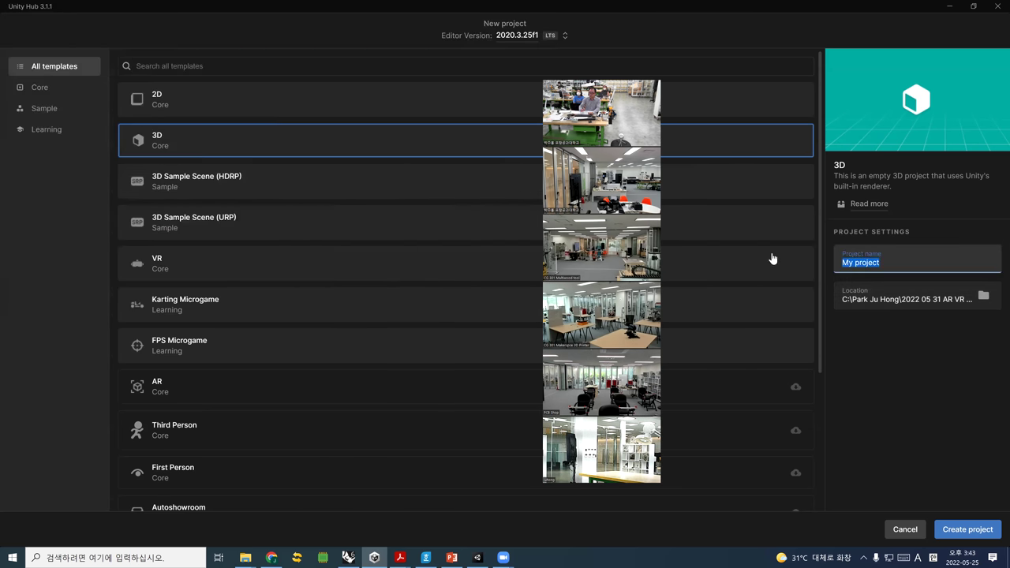
- Name the project Holo-test-004-spatial-awareness and create it
type("HOlo")
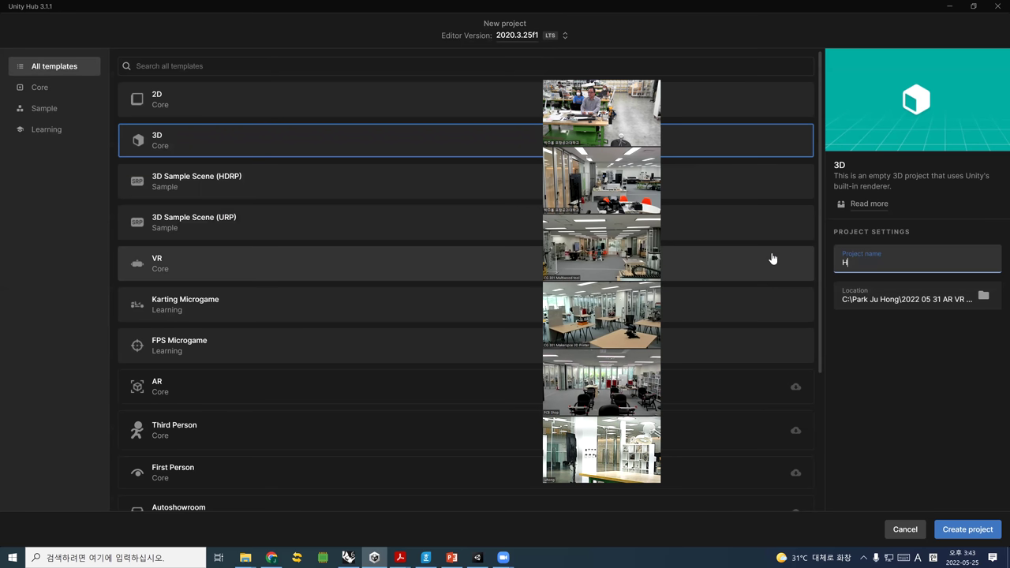
key("BackSpace")
key("BackSpace")
key("BackSpace")
type("olo-test")
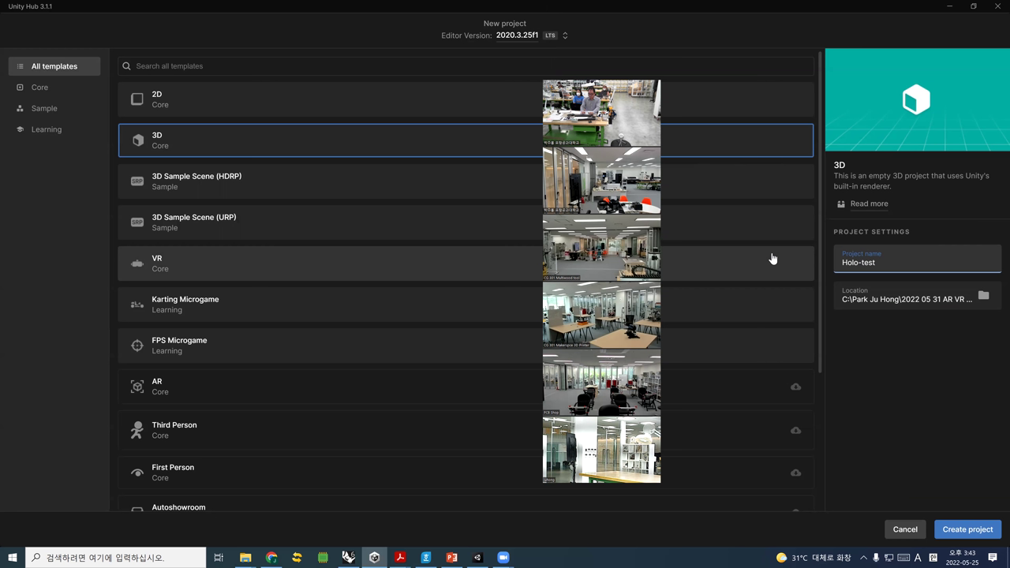
type("-004-spat")
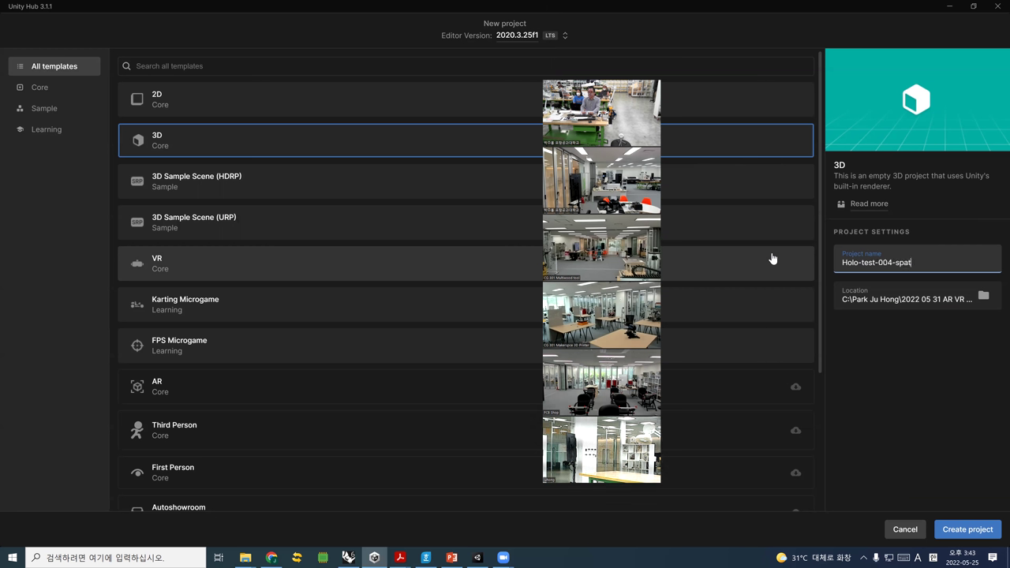
type("ial-awareness")
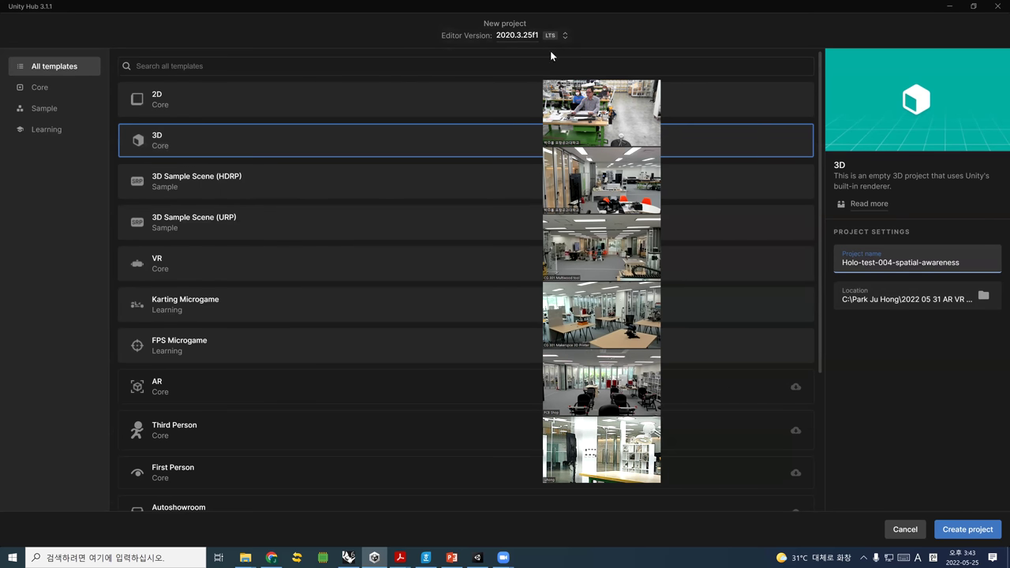
left_click(947, 531)
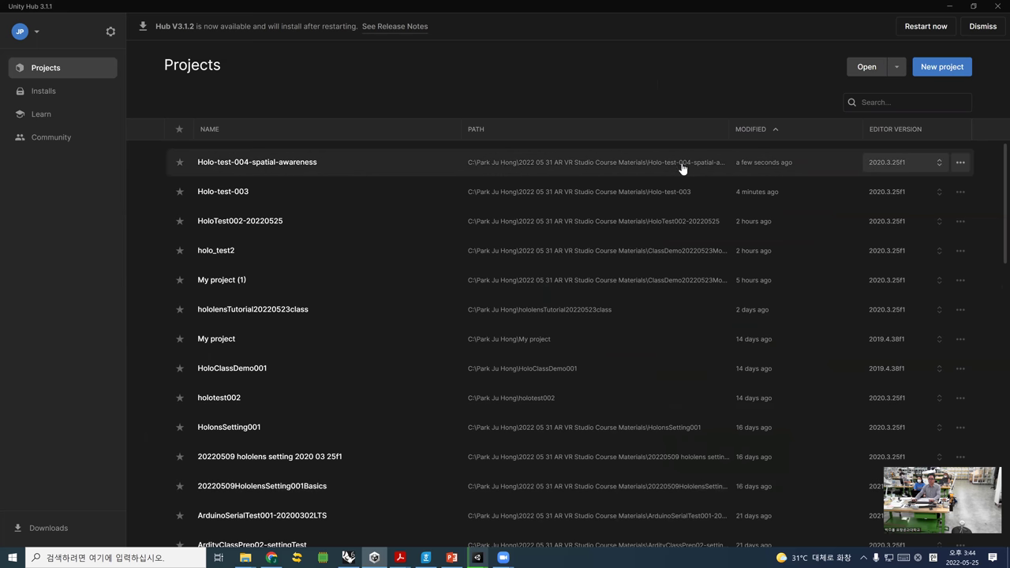
- Check the loading progress of the new Holo-test-004-spatial-awareness project
left_click(334, 161)
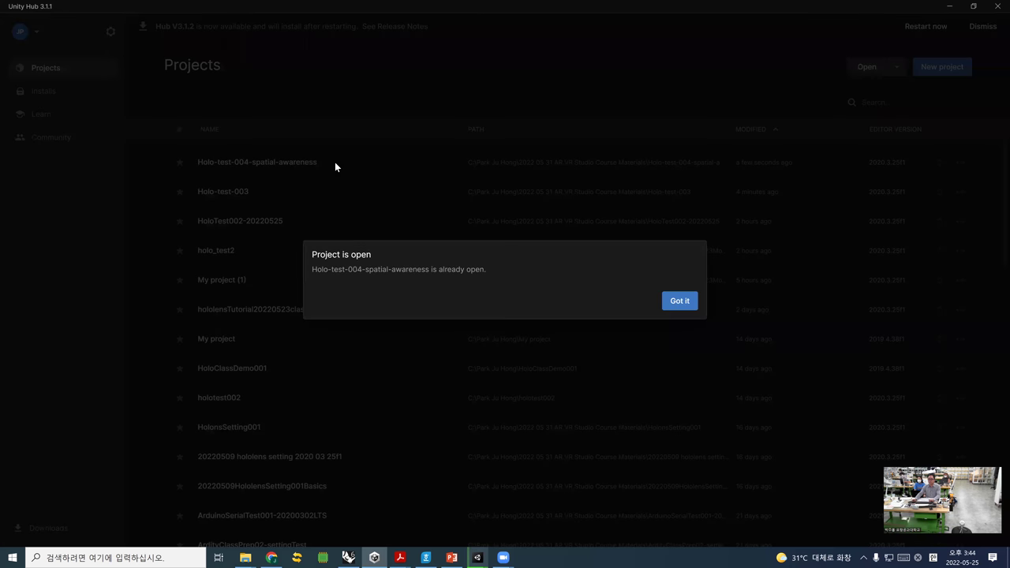
left_click(668, 302)
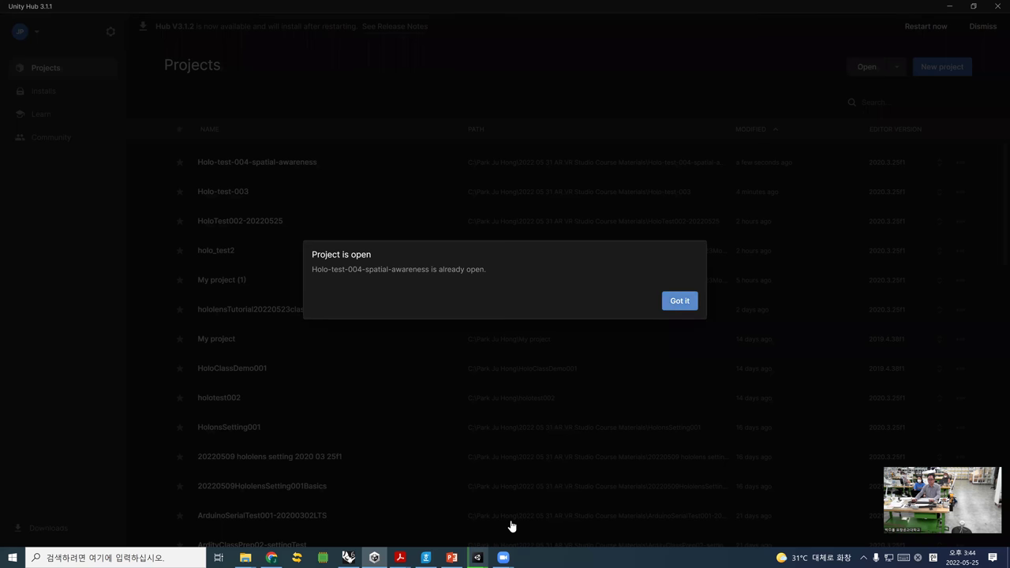
mouse_move(481, 558)
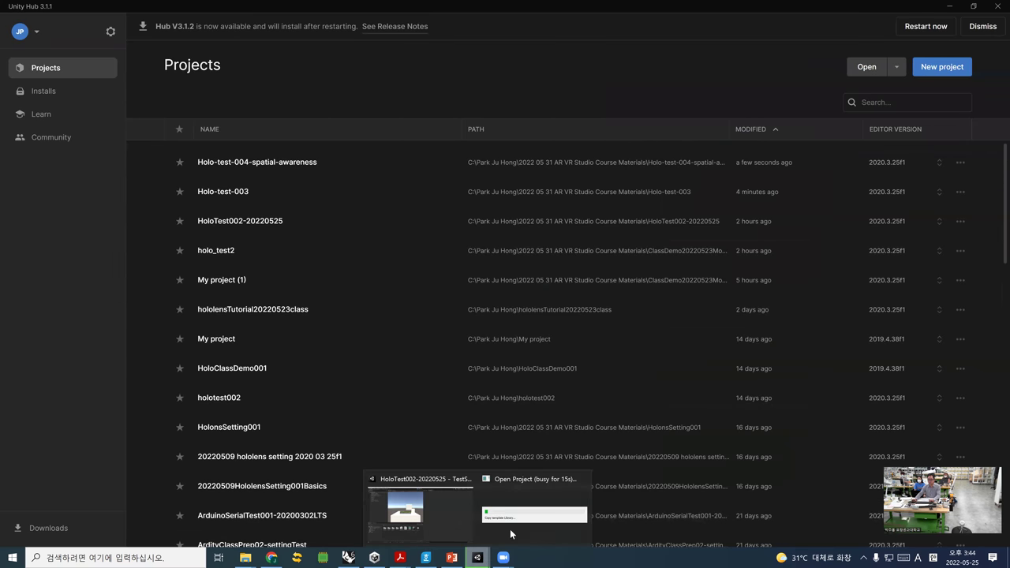
left_click(524, 543)
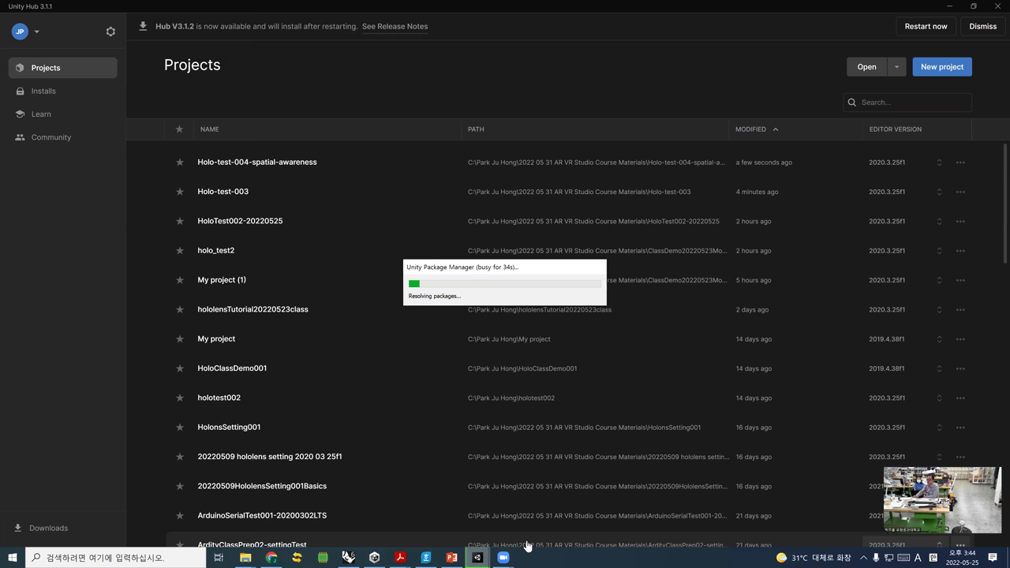
left_click(976, 555)
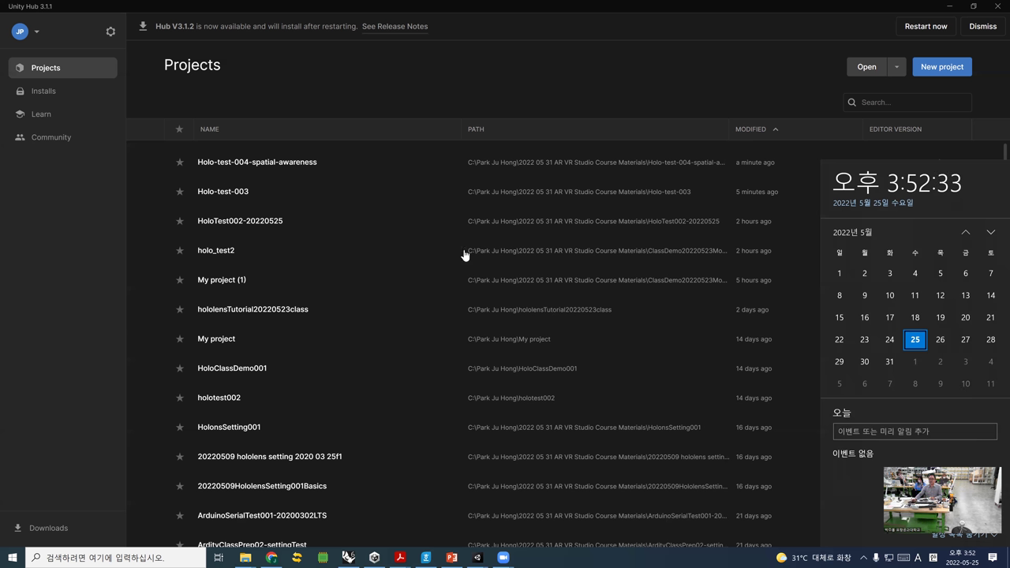
- Switch to the Unity editor with the Holo-test-004-spatial-awareness project
left_click(337, 167)
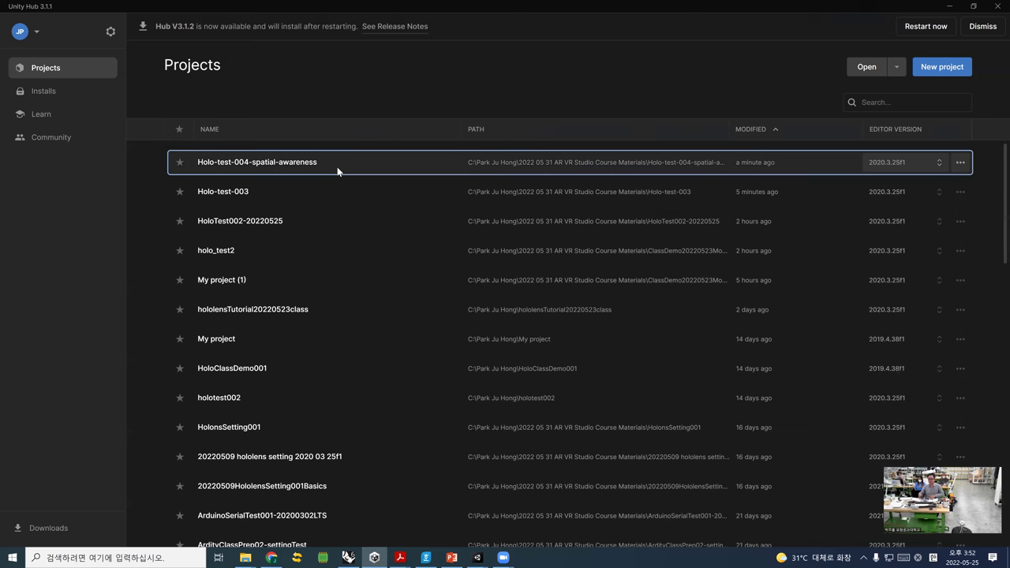
left_click(674, 308)
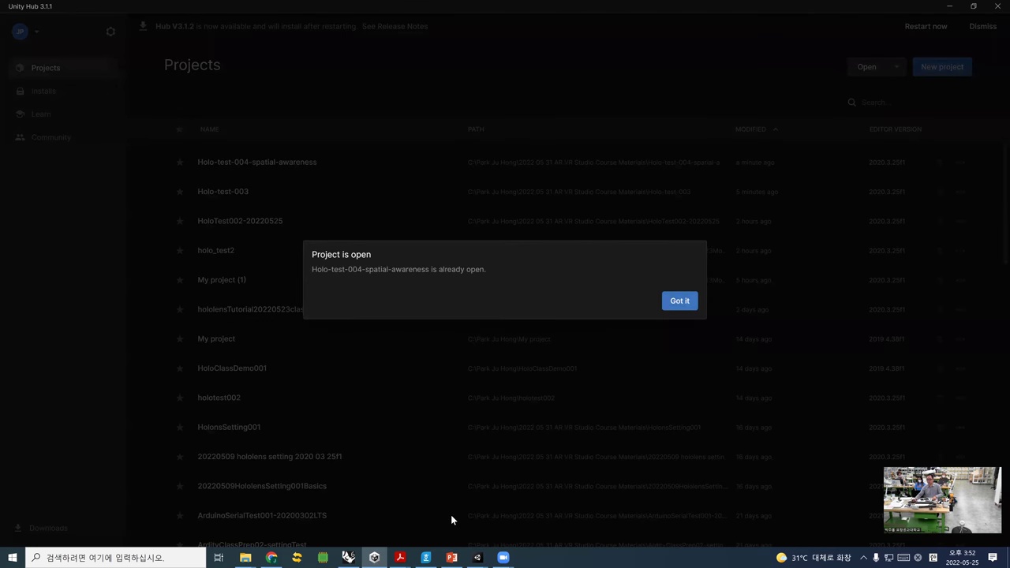
left_click(478, 557)
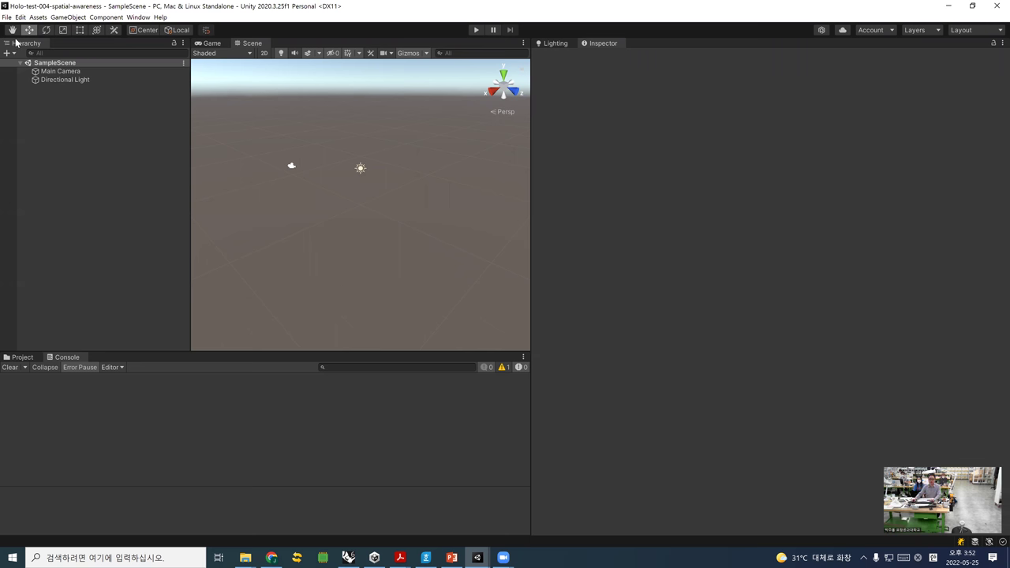
- Switch the build platform to Universal Windows Platform with HoloLens as target device and ARM64 architecture
left_click(6, 17)
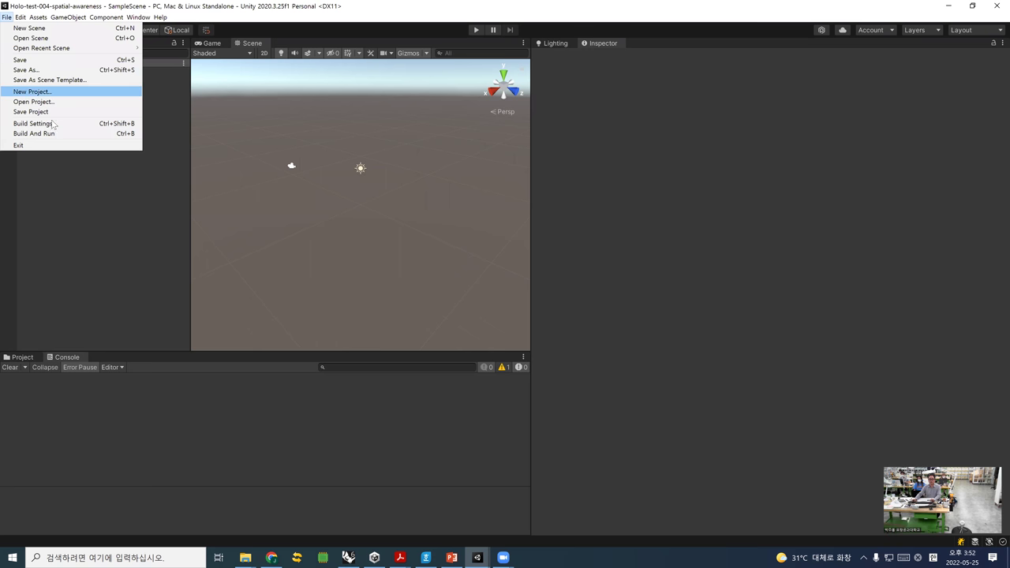
left_click(36, 124)
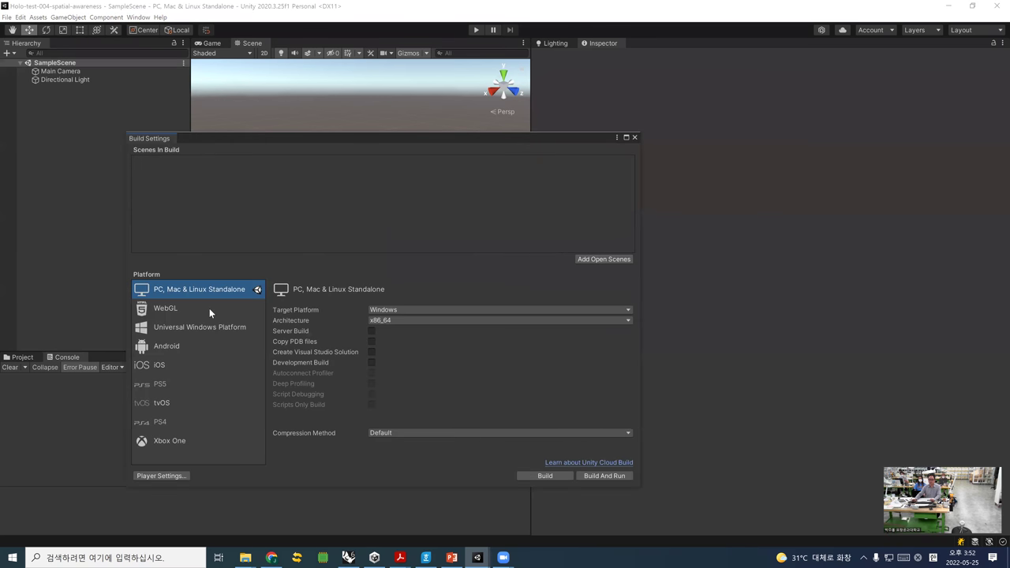
left_click(230, 329)
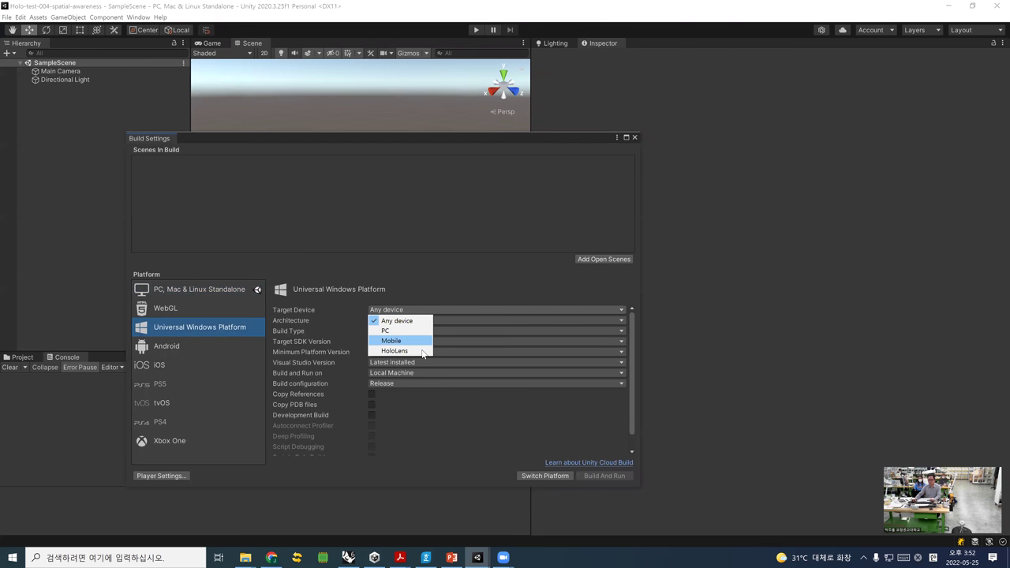
left_click(422, 352)
left_click(426, 320)
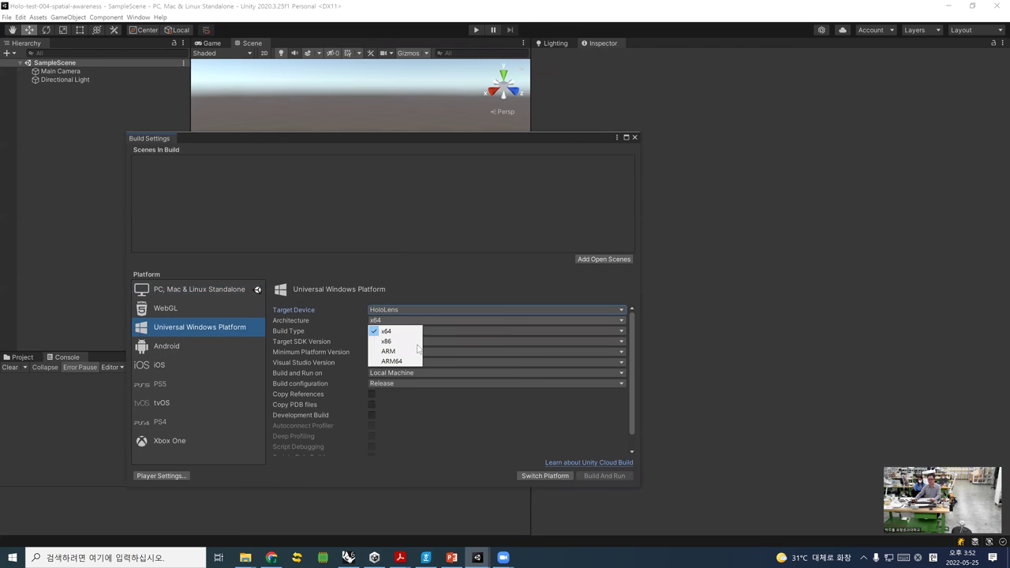
left_click(397, 363)
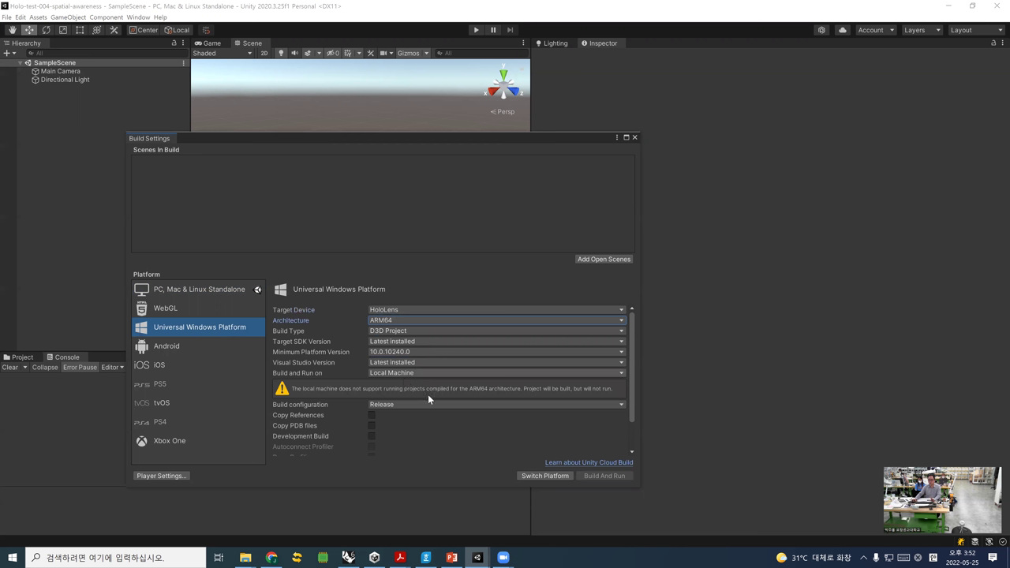
left_click(535, 476)
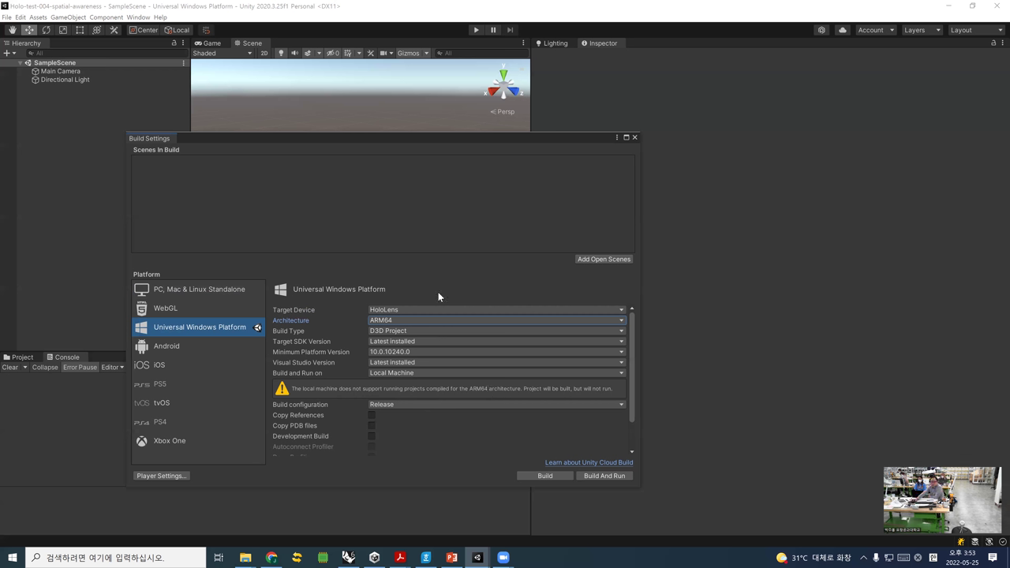
- Check the XR Plugin Management page in the project settings, and close the project and build settings
left_click(178, 477)
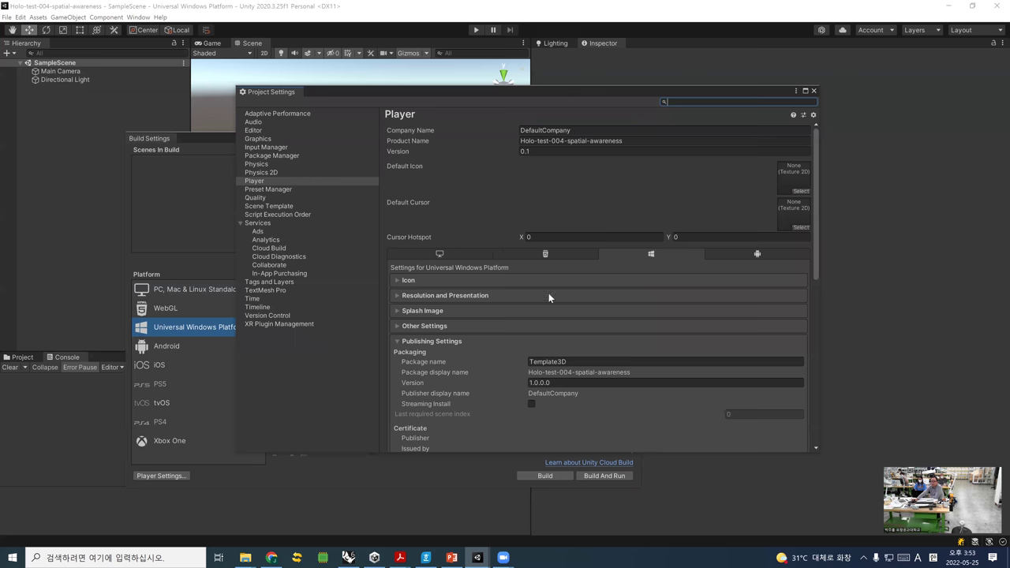
left_click(282, 324)
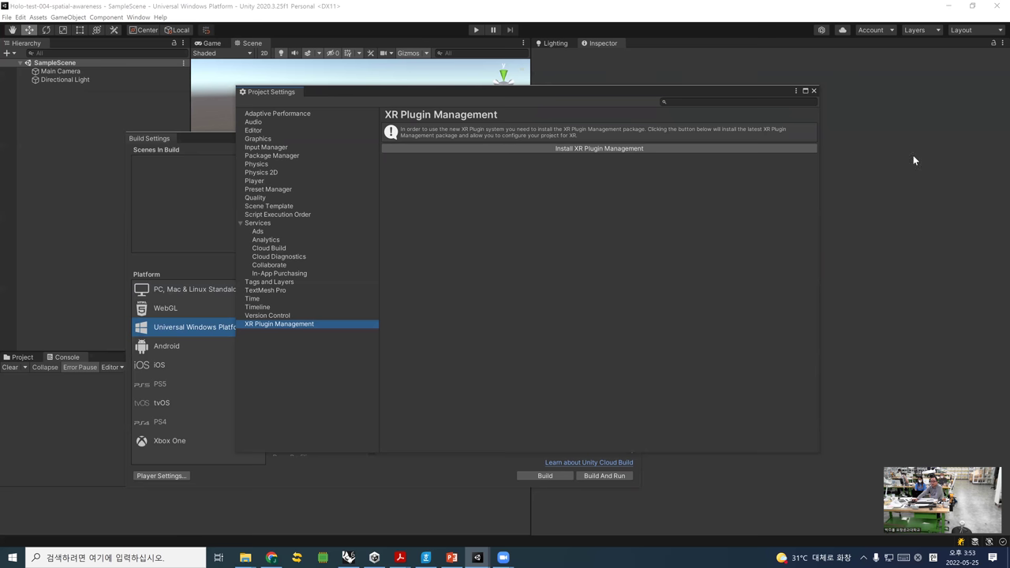
left_click(813, 91)
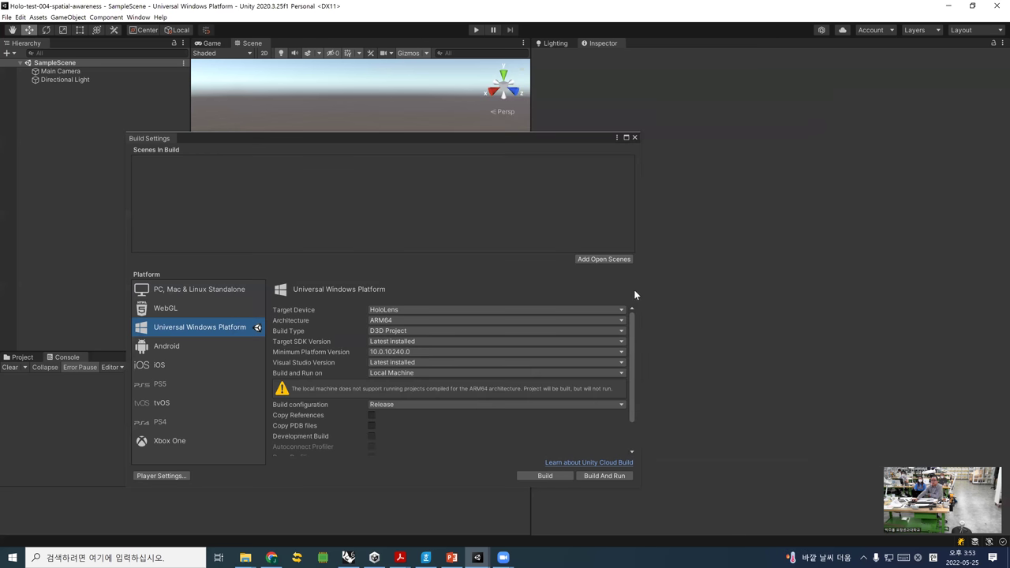
left_click(635, 138)
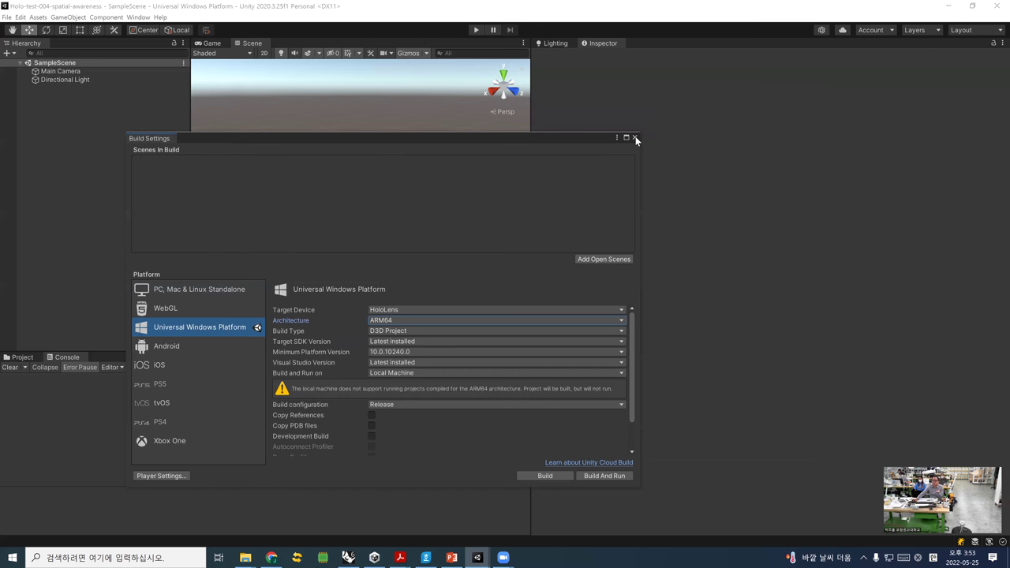
left_click(635, 138)
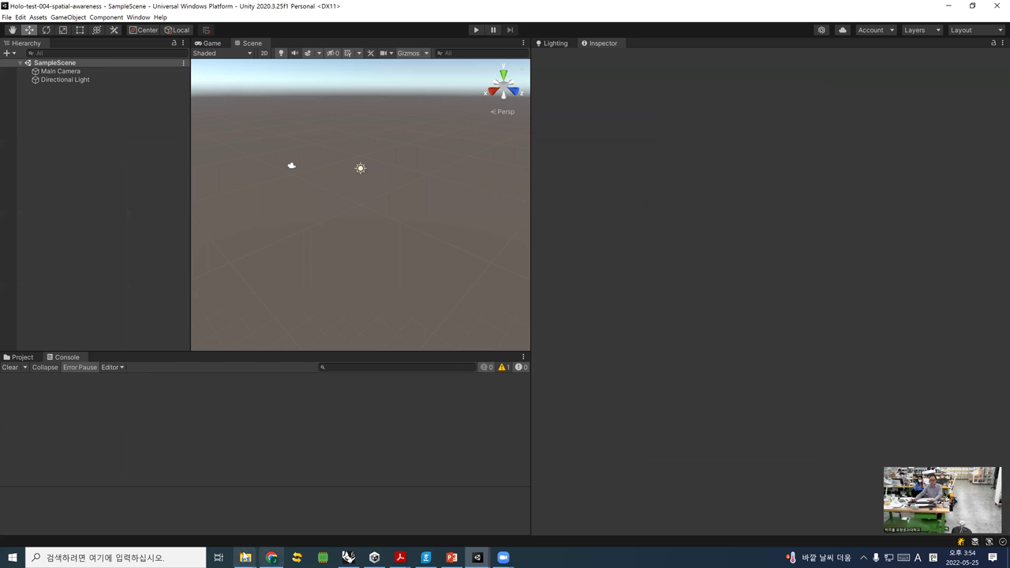
- Look through the 2022 05 31 AR VR Studio Course Materials folder and the C: drive for the Mixed Reality Feature Tool
mouse_move(245, 557)
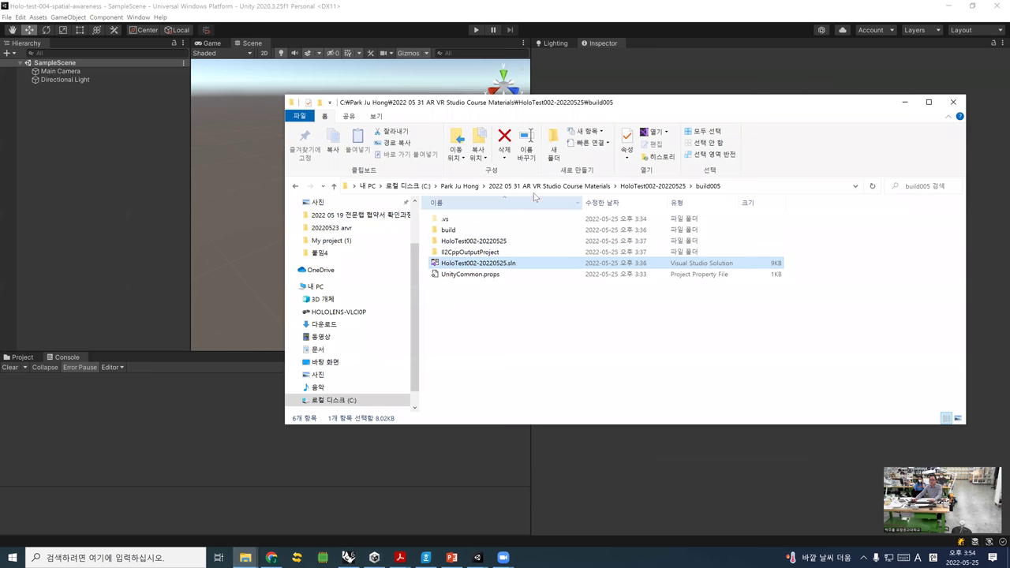
left_click(535, 187)
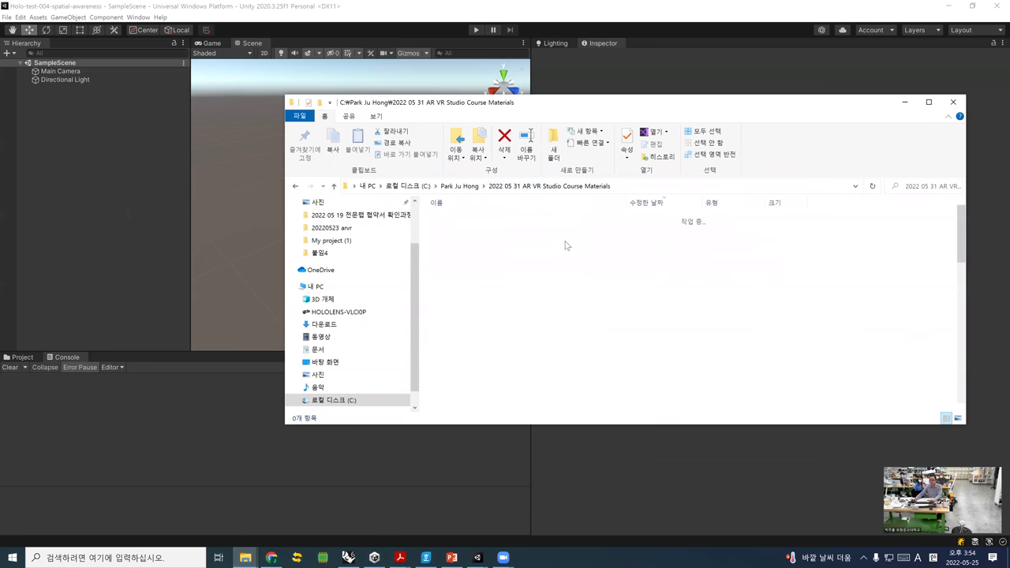
scroll(556, 296, "down", 2)
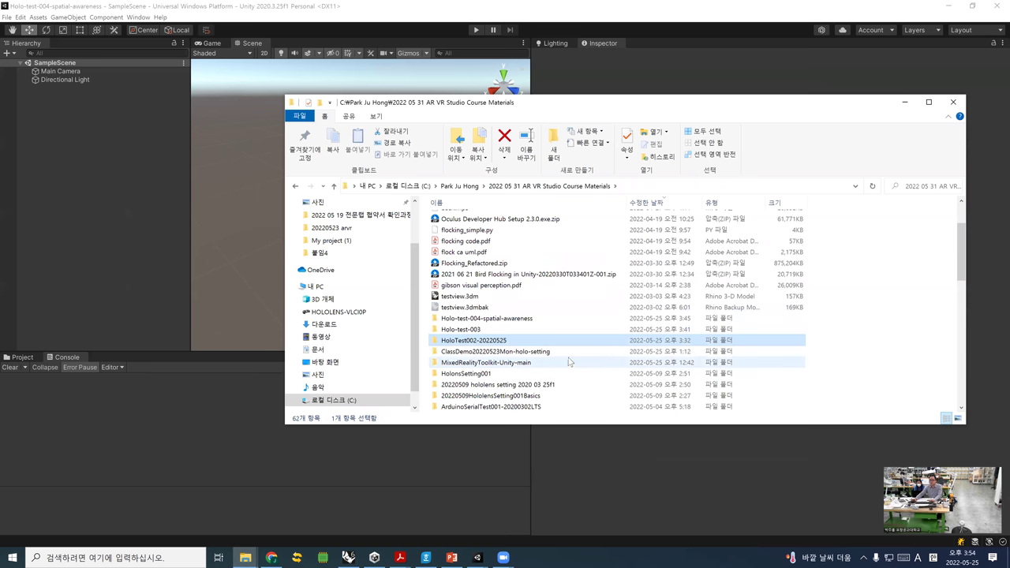
scroll(568, 356, "down", 1)
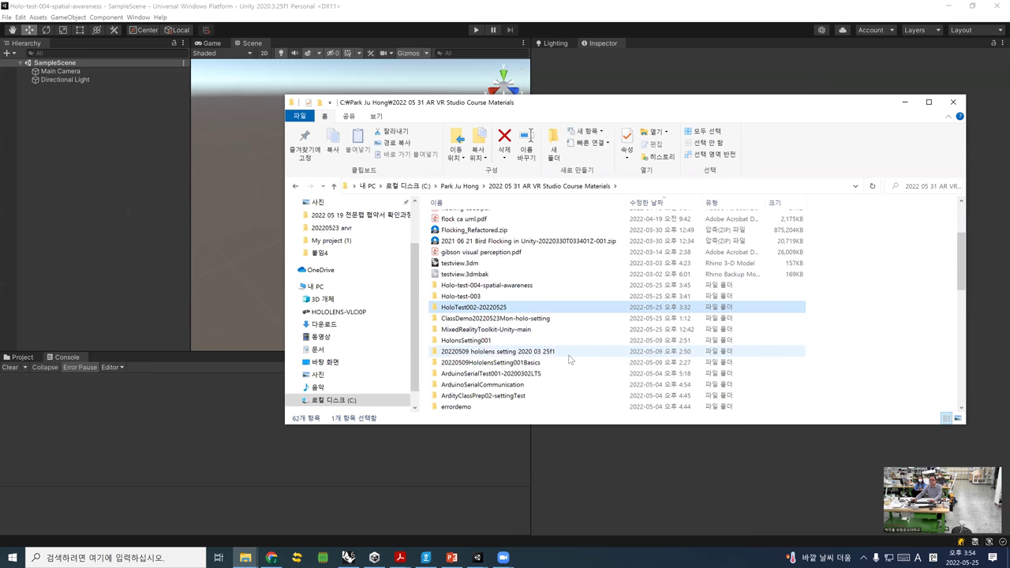
scroll(570, 360, "down", 2)
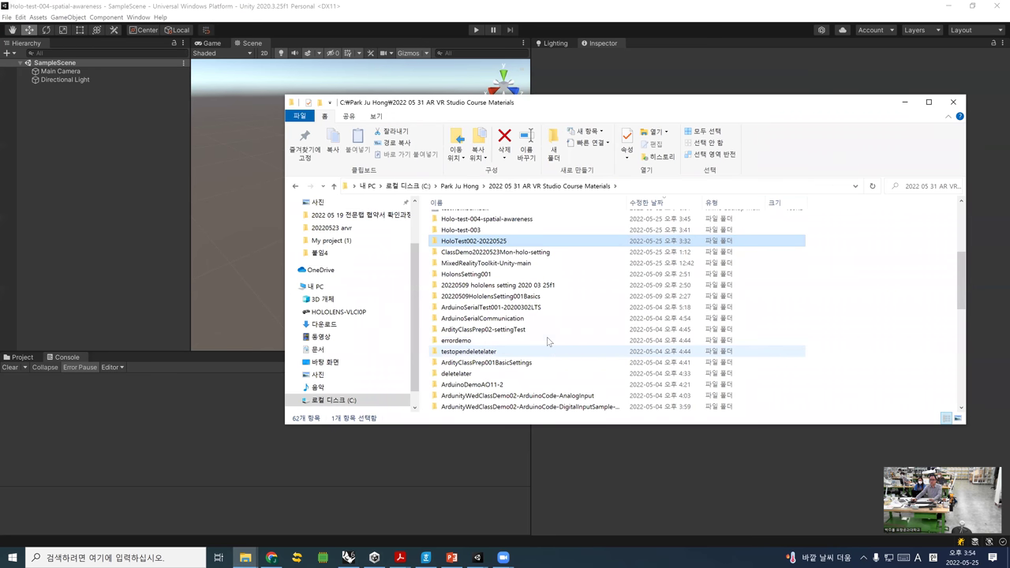
scroll(553, 331, "up", 1)
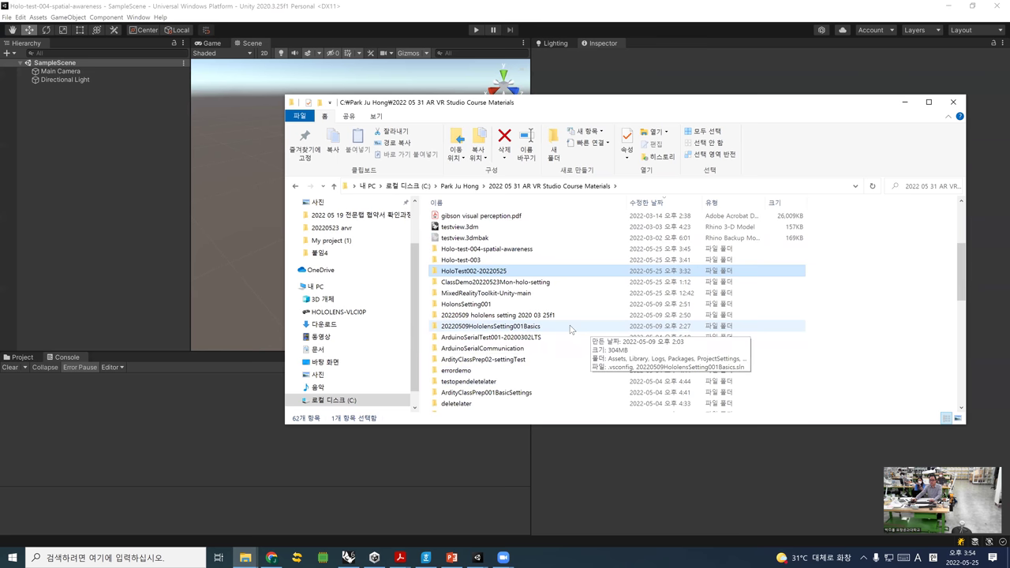
scroll(571, 329, "up", 4)
scroll(575, 315, "down", 5)
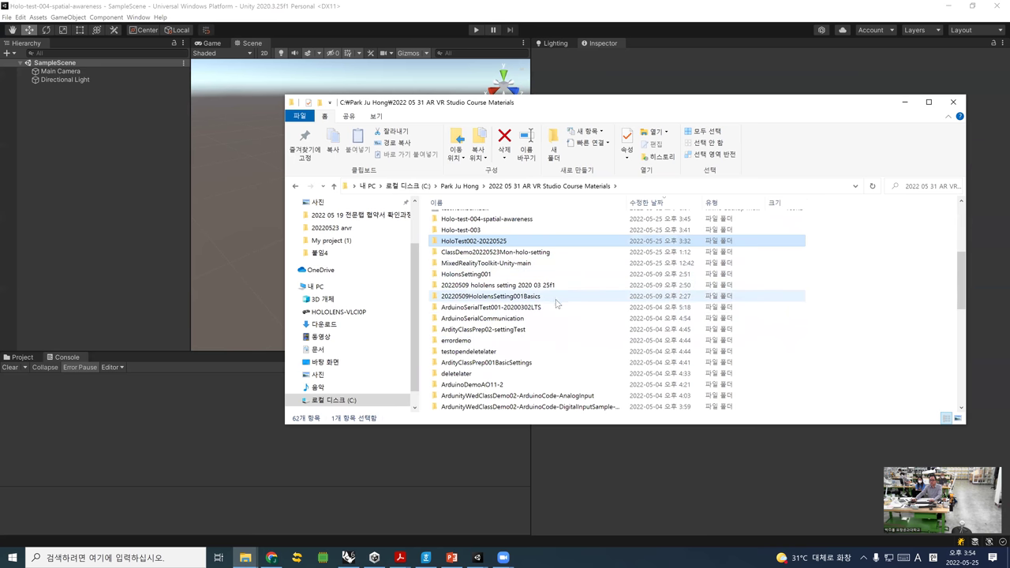
scroll(564, 332, "down", 1)
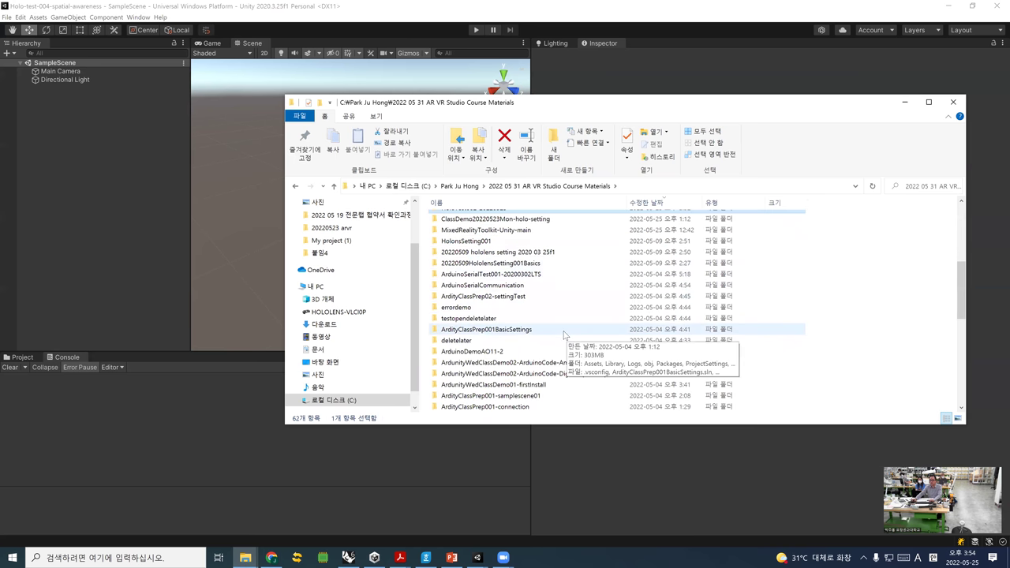
scroll(563, 334, "down", 6)
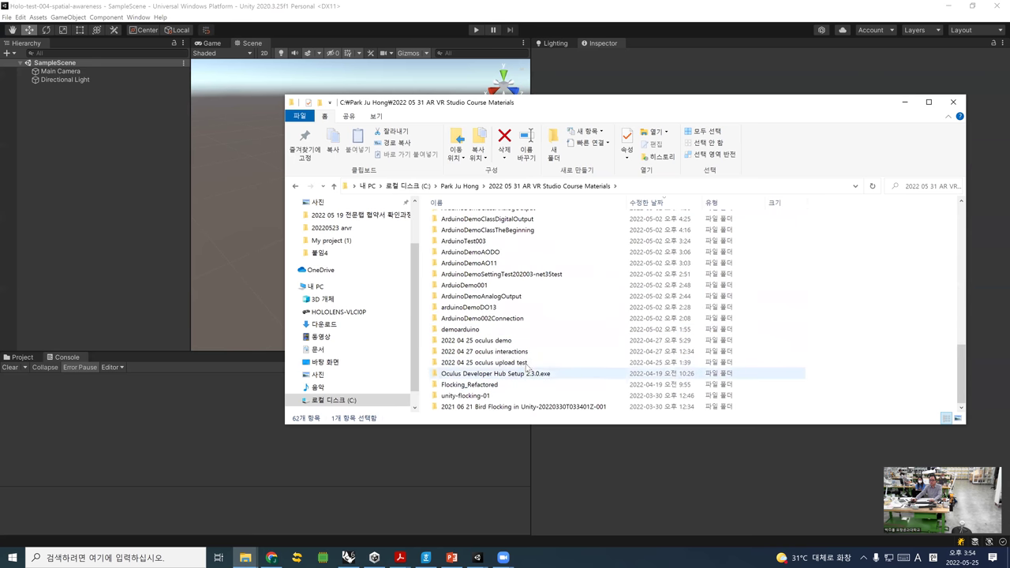
scroll(526, 351, "up", 14)
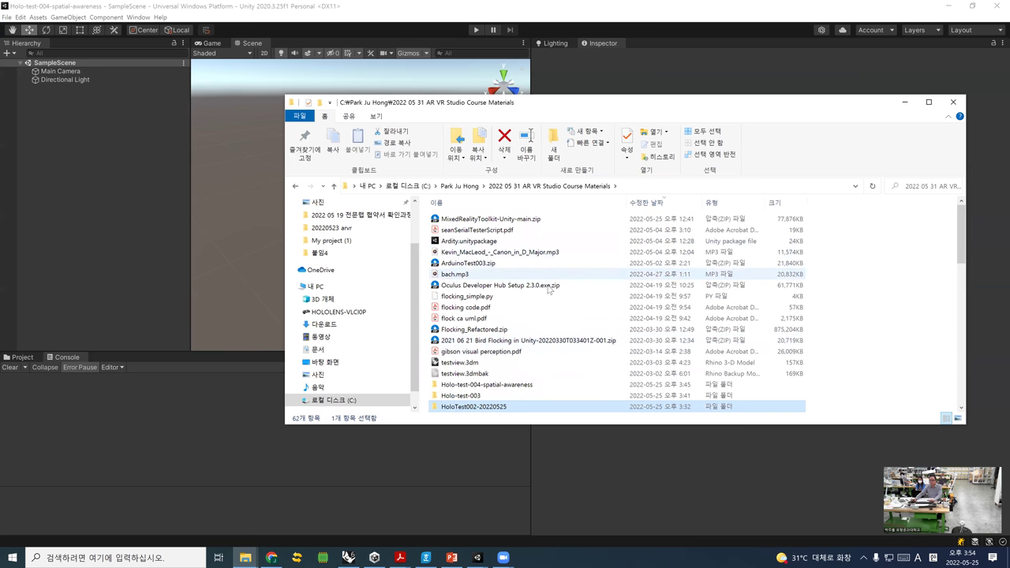
scroll(557, 329, "down", 2)
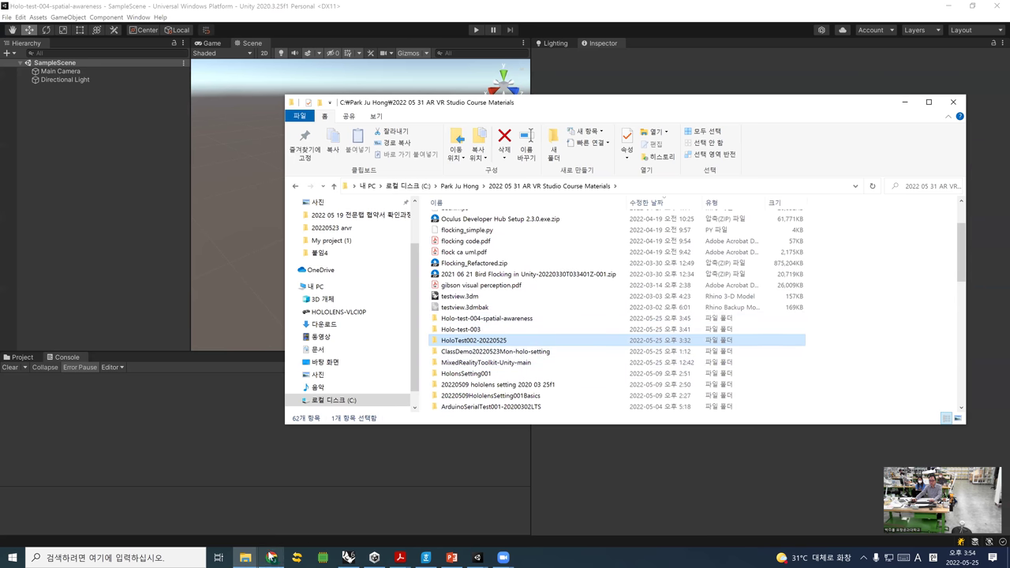
mouse_move(270, 557)
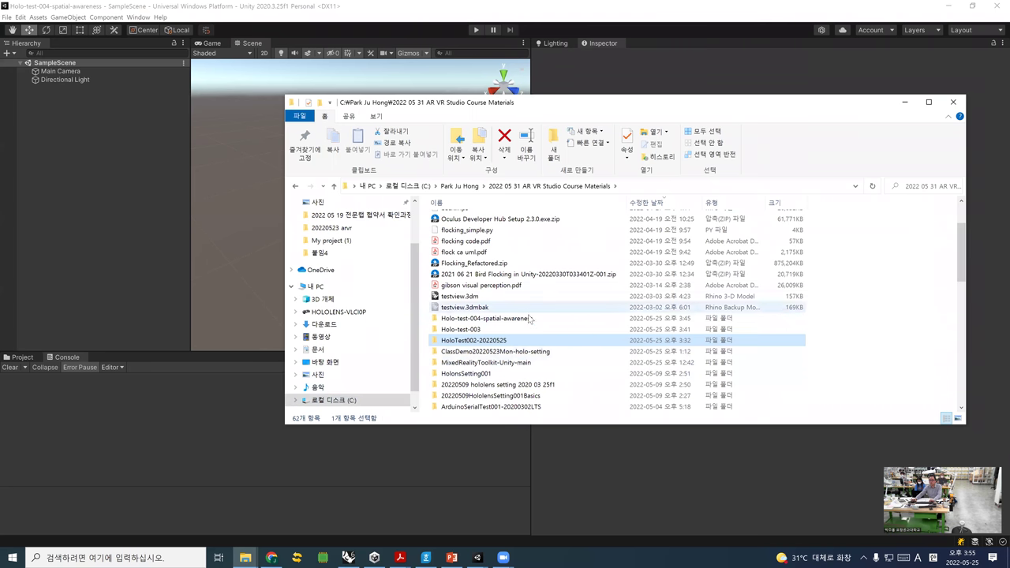
scroll(363, 400, "up", 2)
left_click(373, 401)
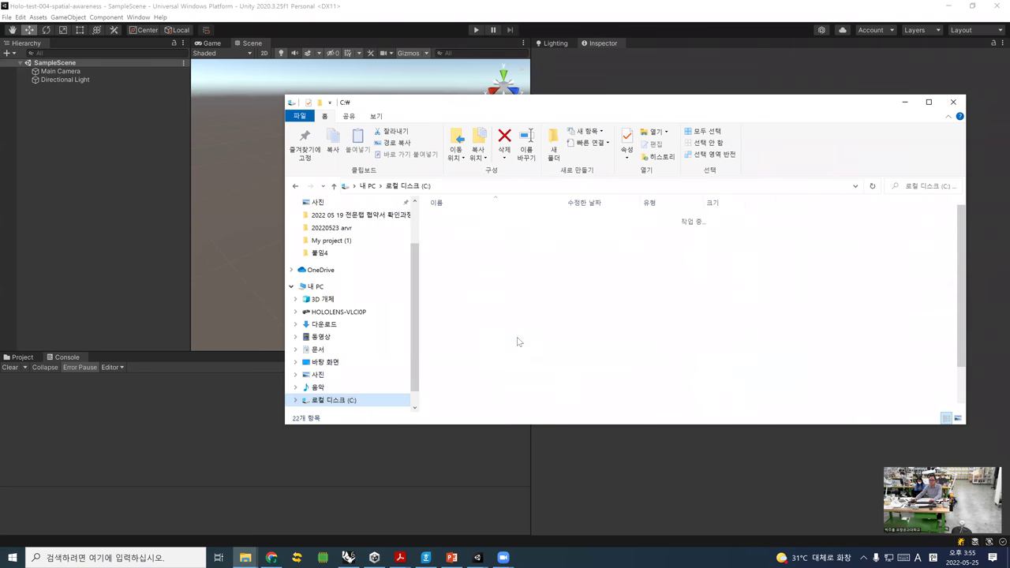
scroll(509, 345, "down", 2)
- Switch to Chrome and search the web for "mixed reality feature tool"
left_click(272, 558)
left_click(384, 27)
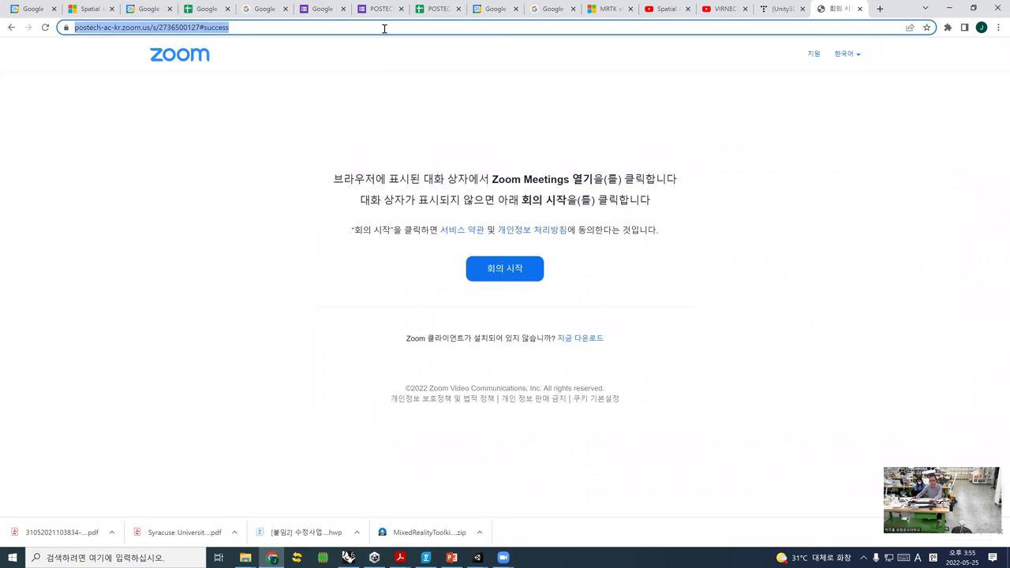
type("mixed")
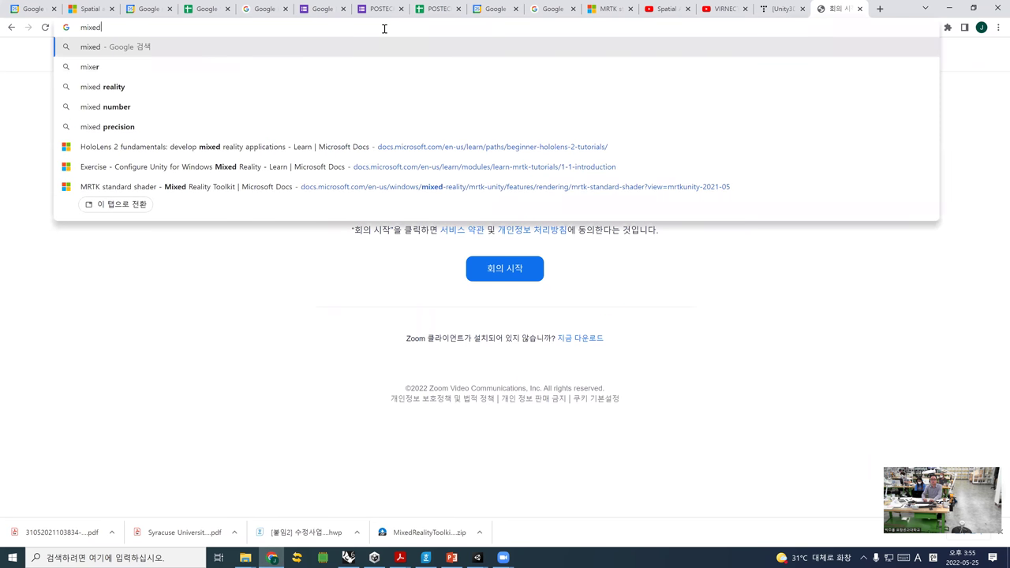
type(" reality feature tool")
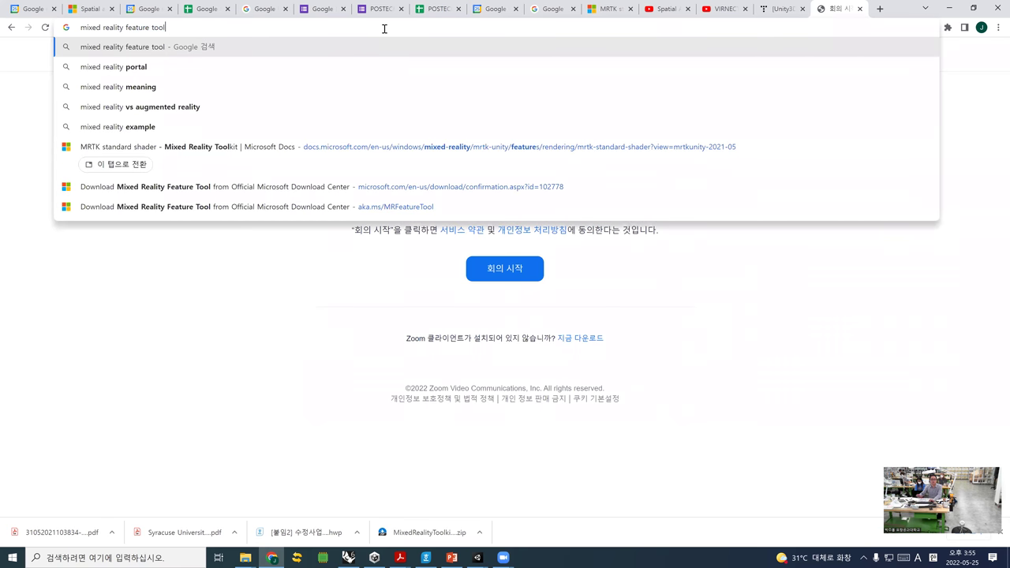
key("Return")
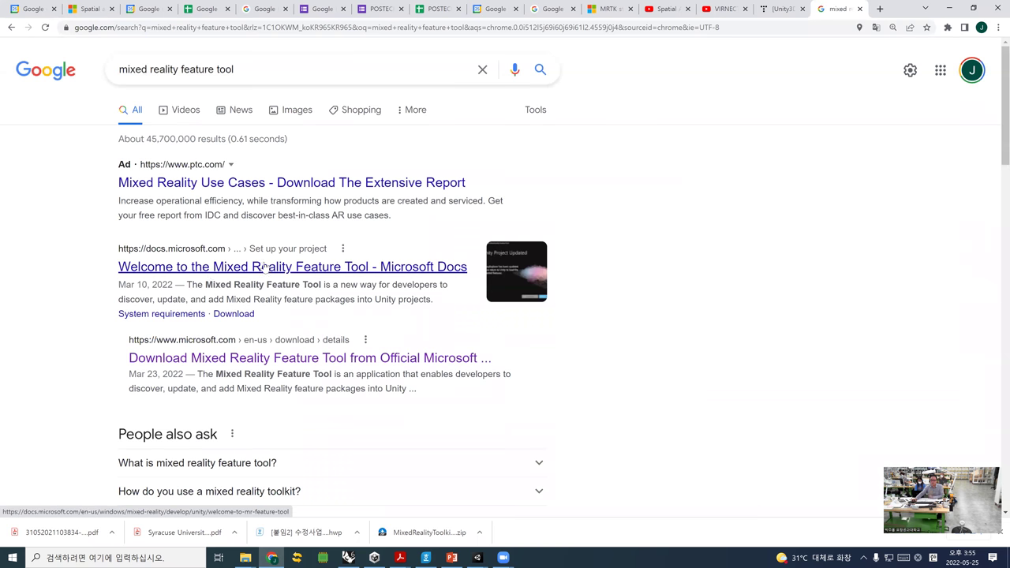
- Open the official Microsoft download page for the Mixed Reality Feature Tool and download the tool
left_click(261, 360)
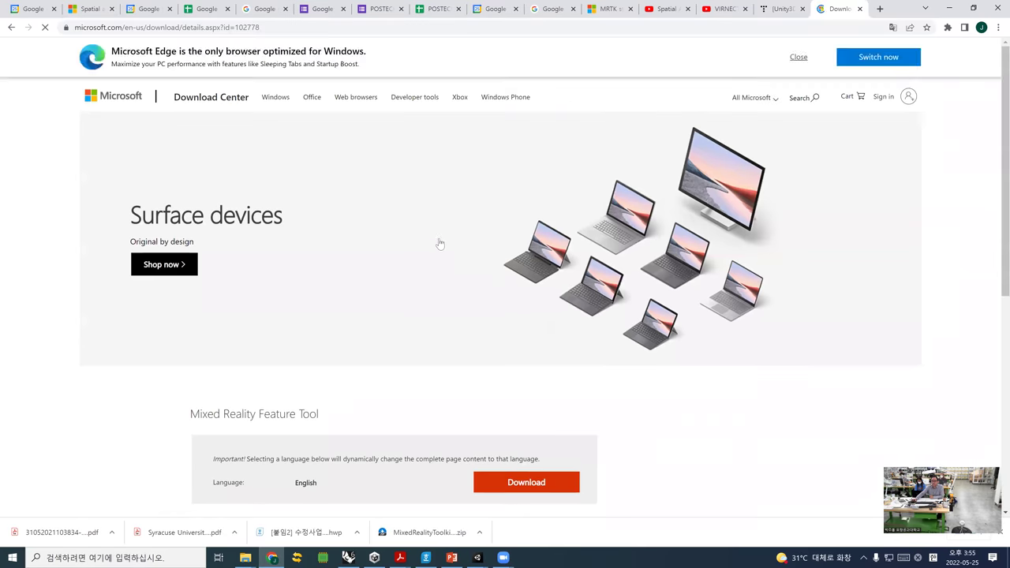
scroll(460, 268, "down", 3)
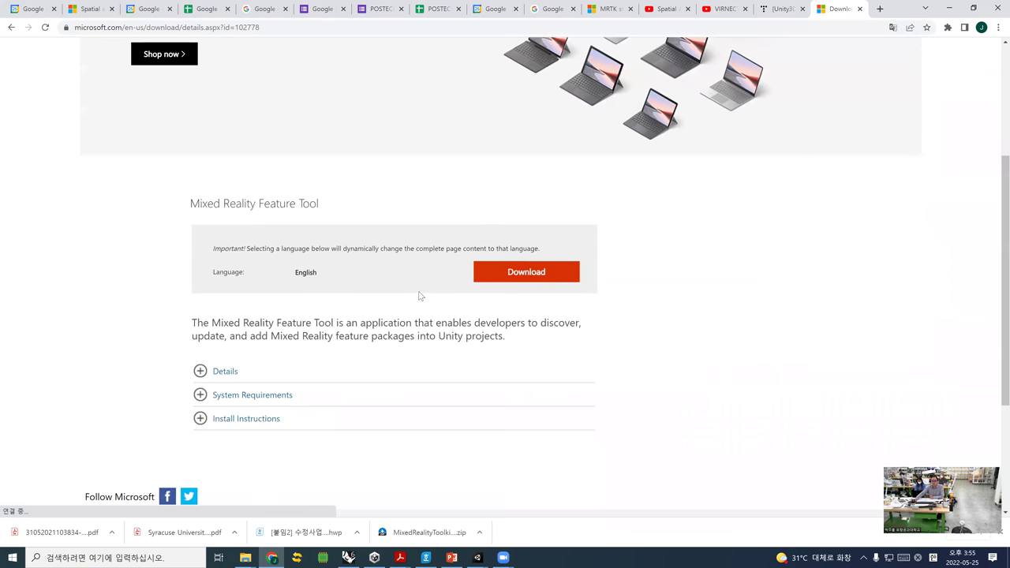
left_click(502, 274)
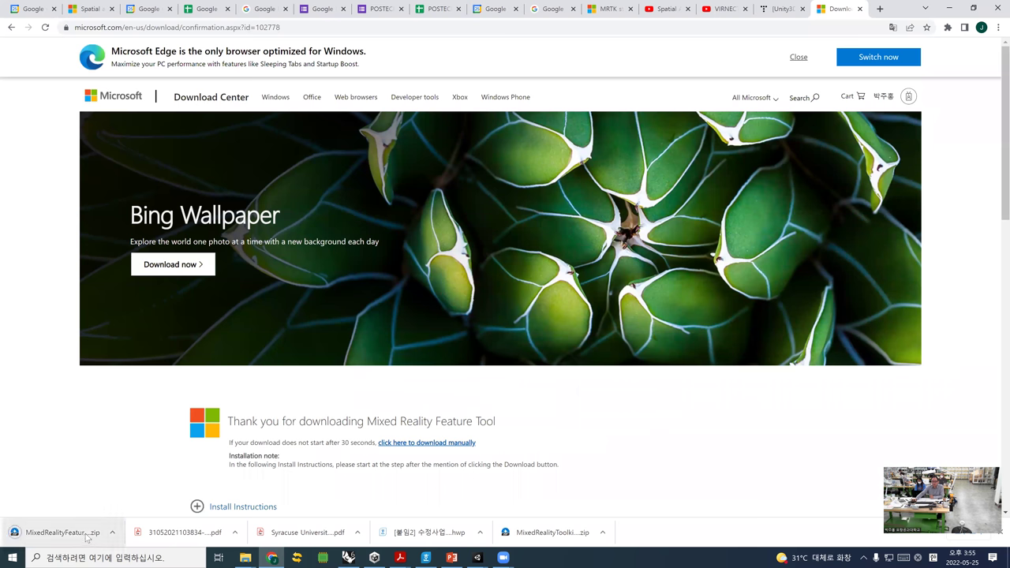
- Move the downloaded MixedRealityFeatureTool-1.0.2203.0-Preview (2).zip from the Downloads folder into the 2022 05 31 AR VR Studio Course Materials folder
left_click(113, 534)
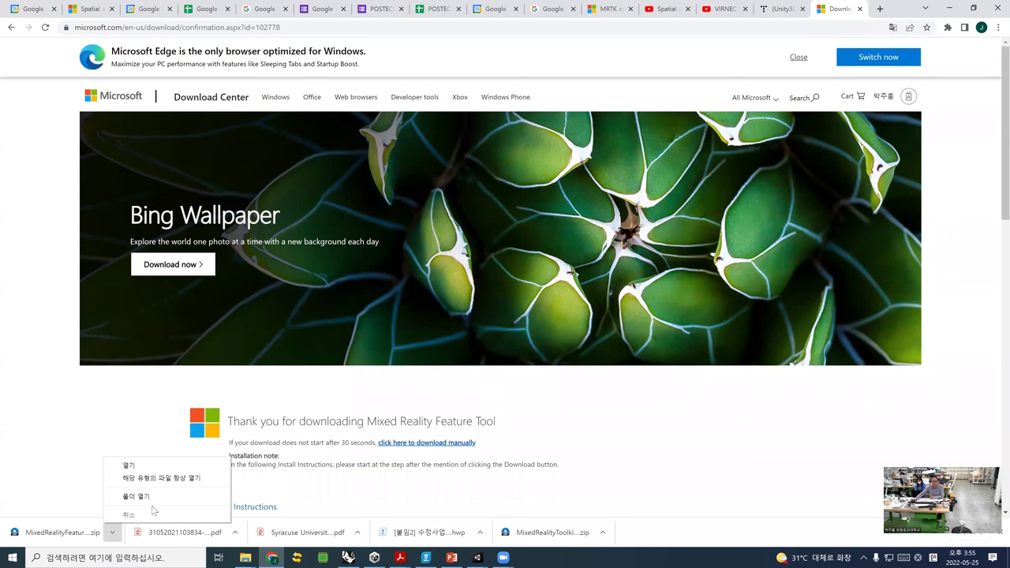
left_click(126, 498)
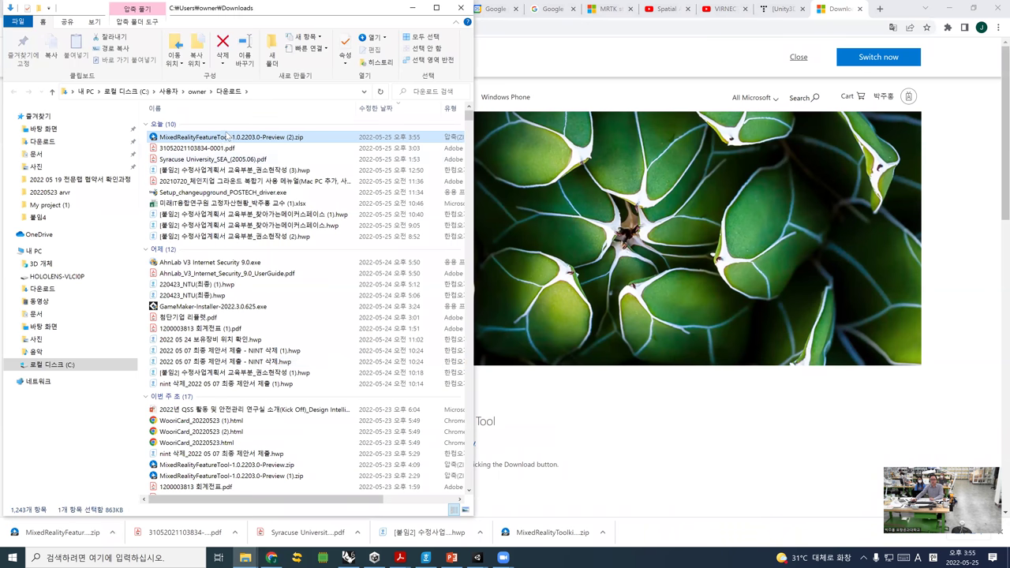
right_click(227, 136)
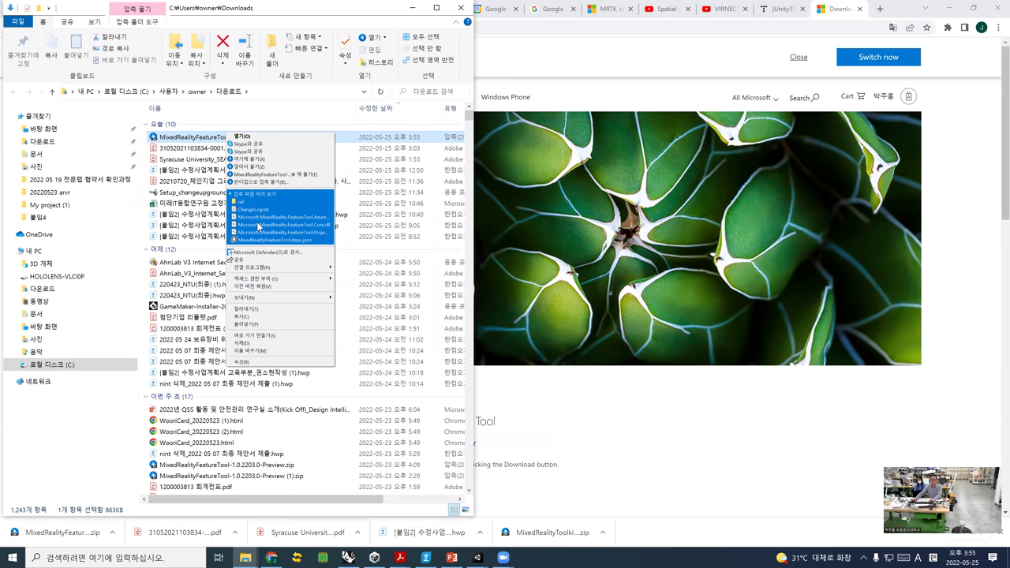
left_click(254, 310)
left_click(52, 365)
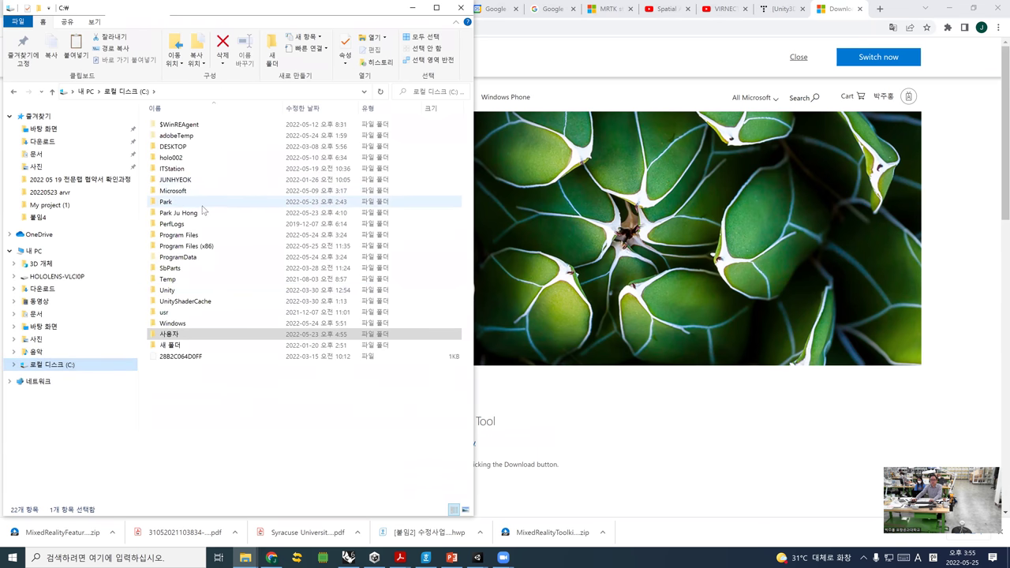
double_click(198, 212)
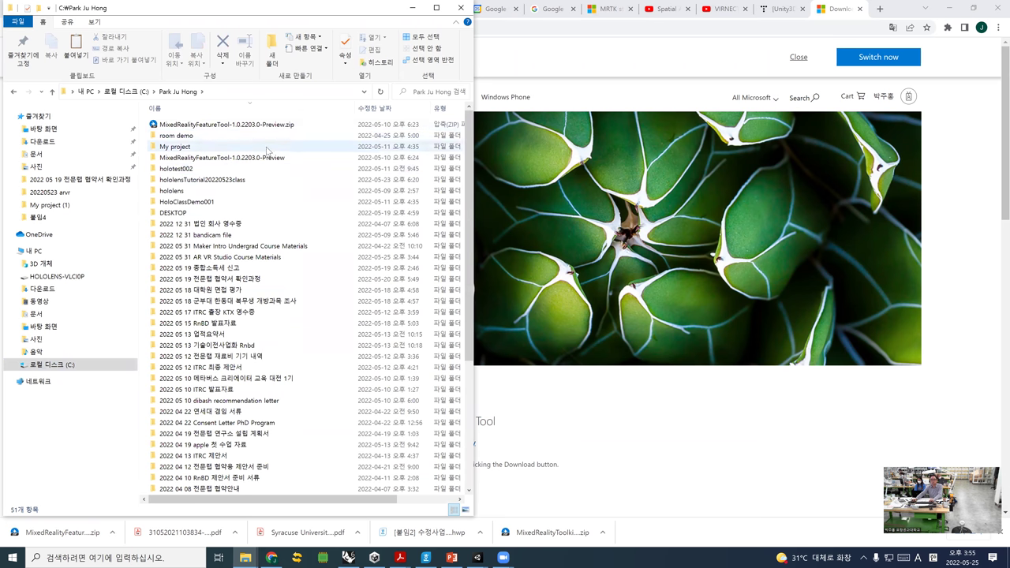
double_click(246, 260)
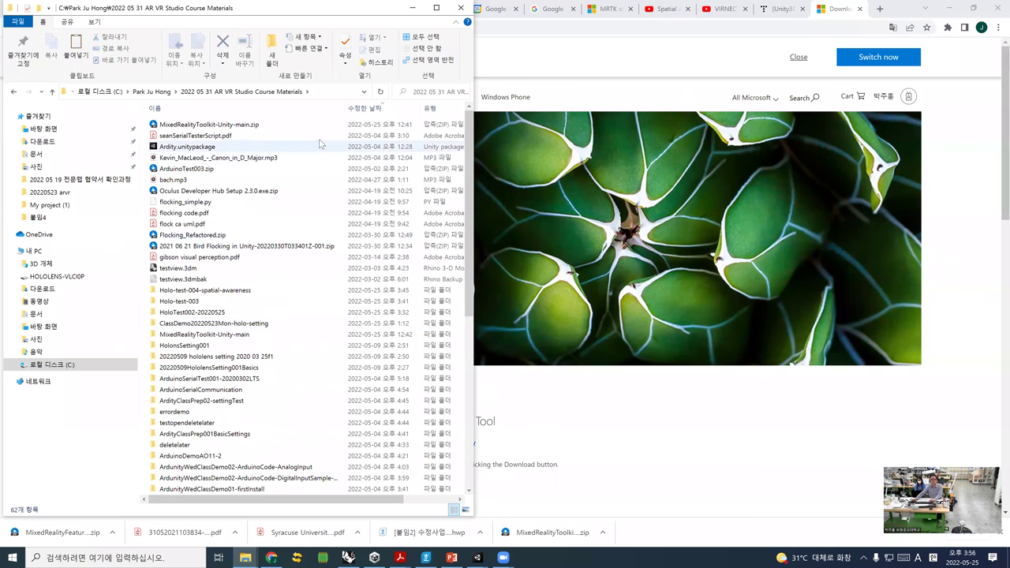
right_click(321, 142)
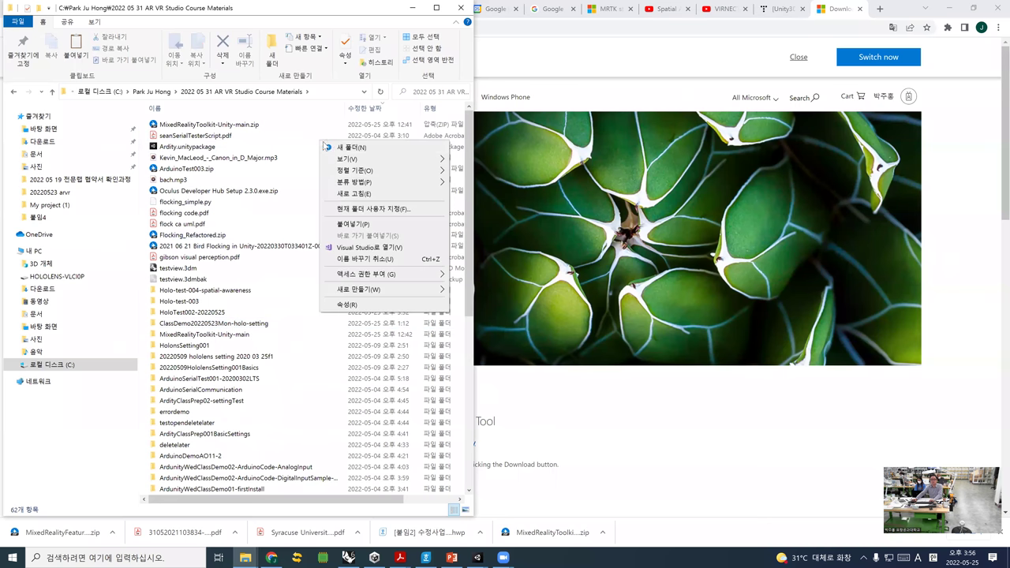
left_click(370, 223)
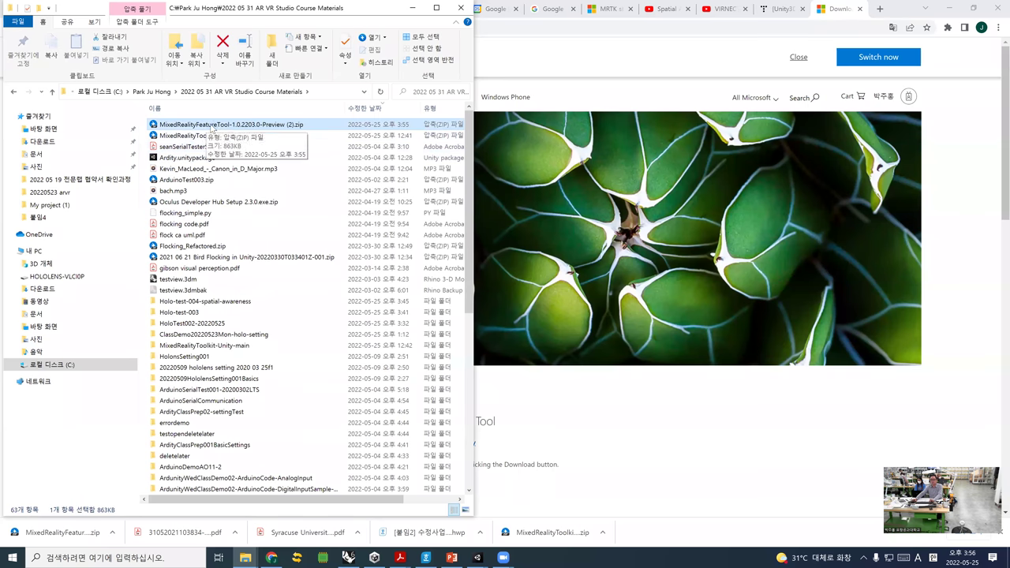
- Extract MixedRealityFeatureTool-1.0.2203.0-Preview (2).zip into a folder of the same name and close the extraction dialog
right_click(231, 127)
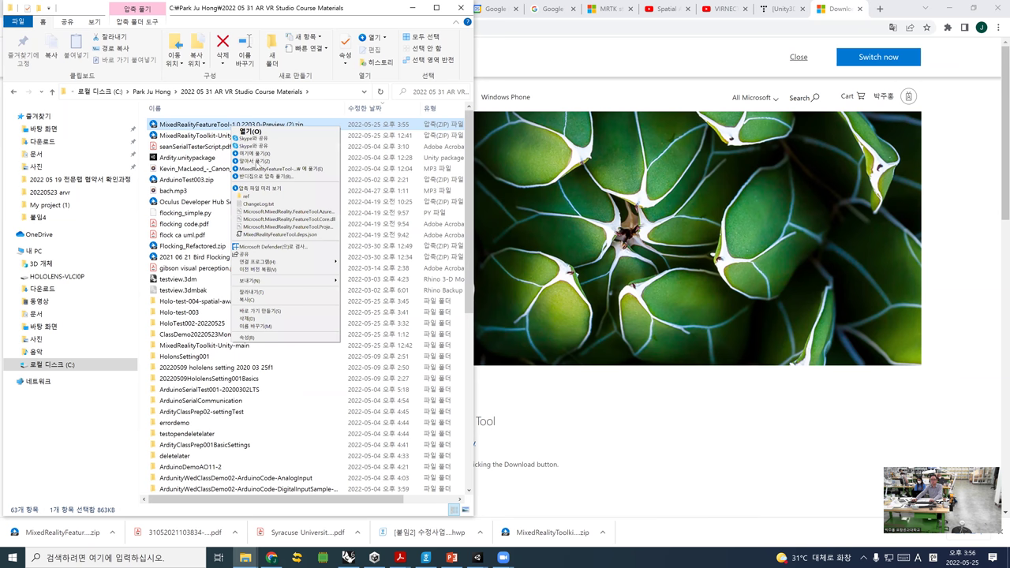
left_click(285, 177)
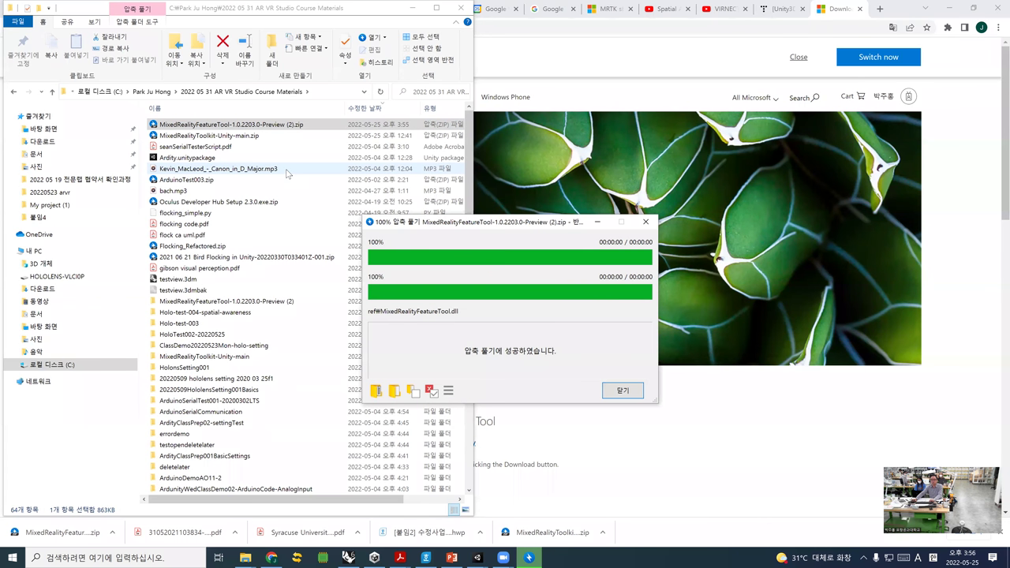
left_click(623, 390)
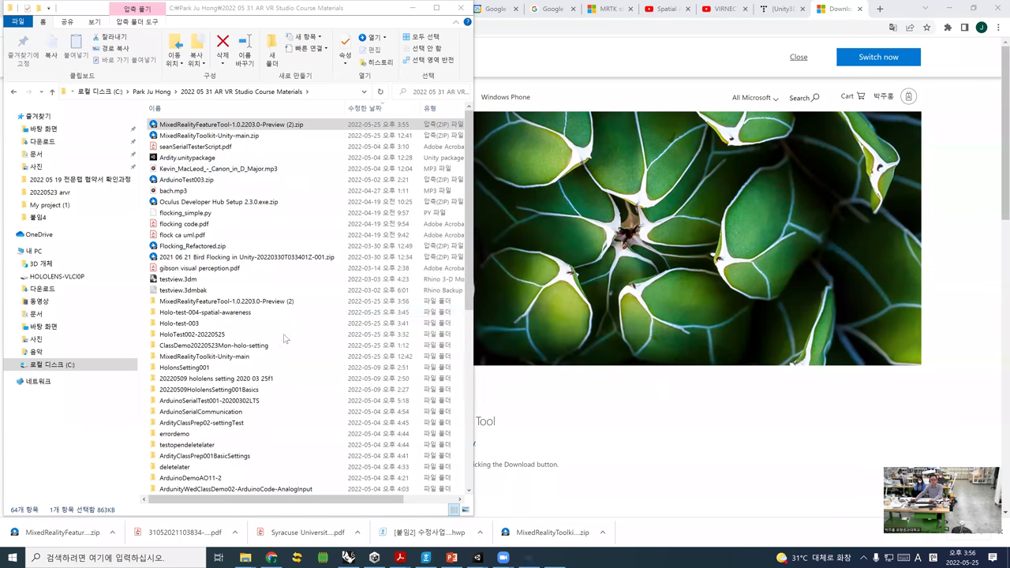
- Launch MixedRealityFeatureTool.exe from the extracted folder and move its window clear of the file list
double_click(229, 302)
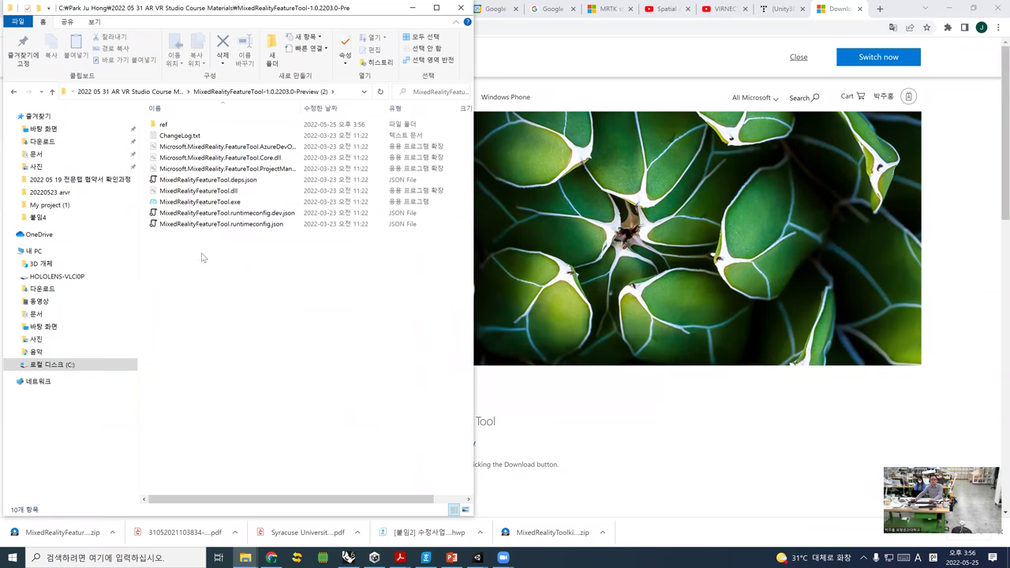
left_click(225, 202)
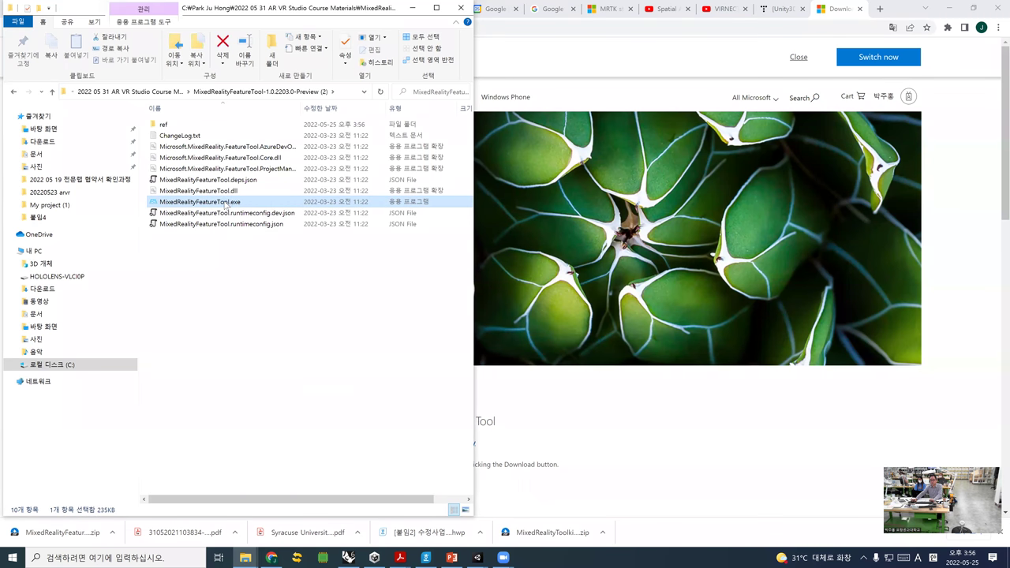
double_click(225, 202)
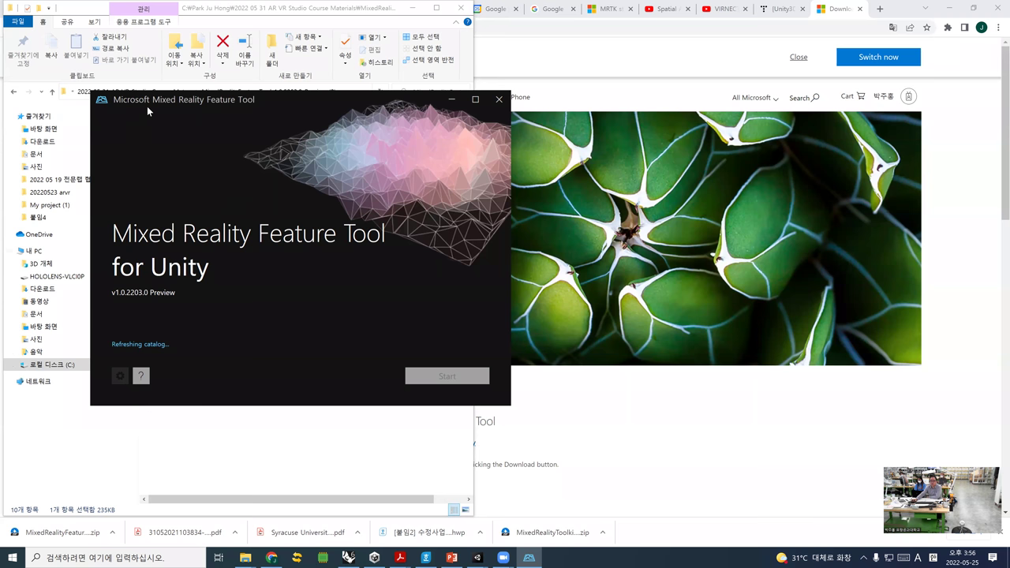
left_click_drag(172, 107, 470, 102)
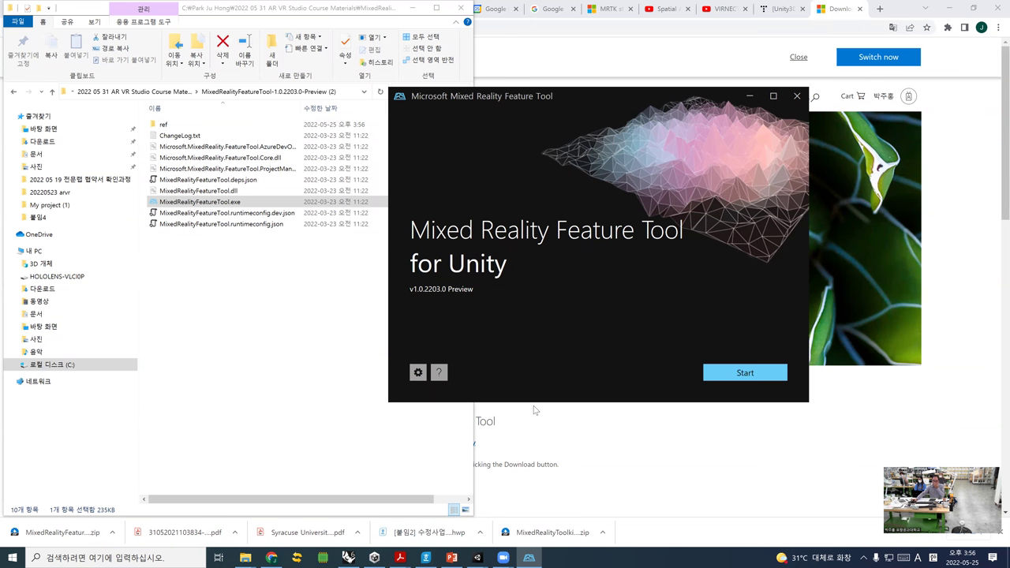
- Start the feature setup and set the project path by opening Holo-test-004-spatial-awareness.sln from the Holo-test-004-spatial-awareness folder
left_click(735, 374)
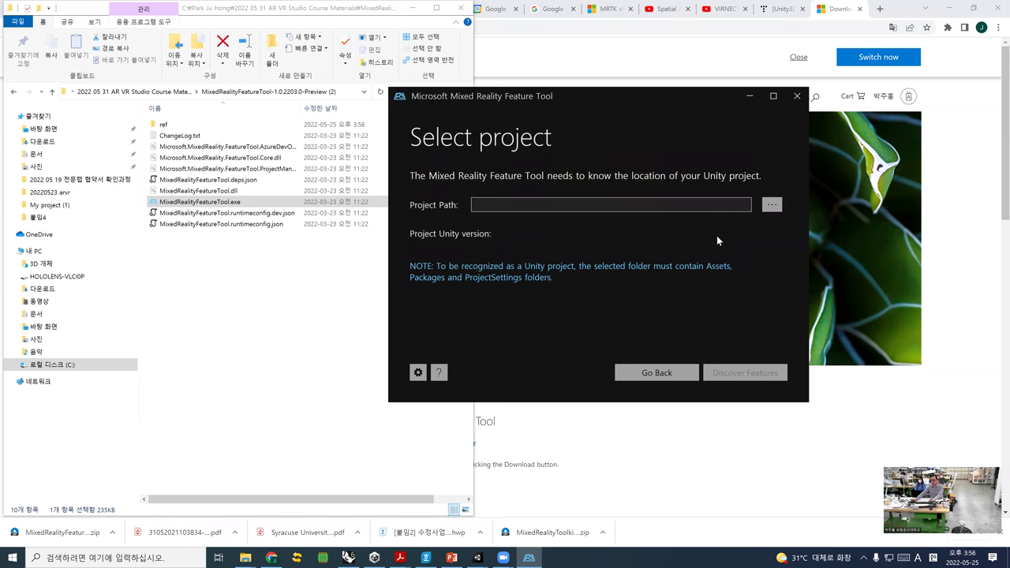
left_click(772, 206)
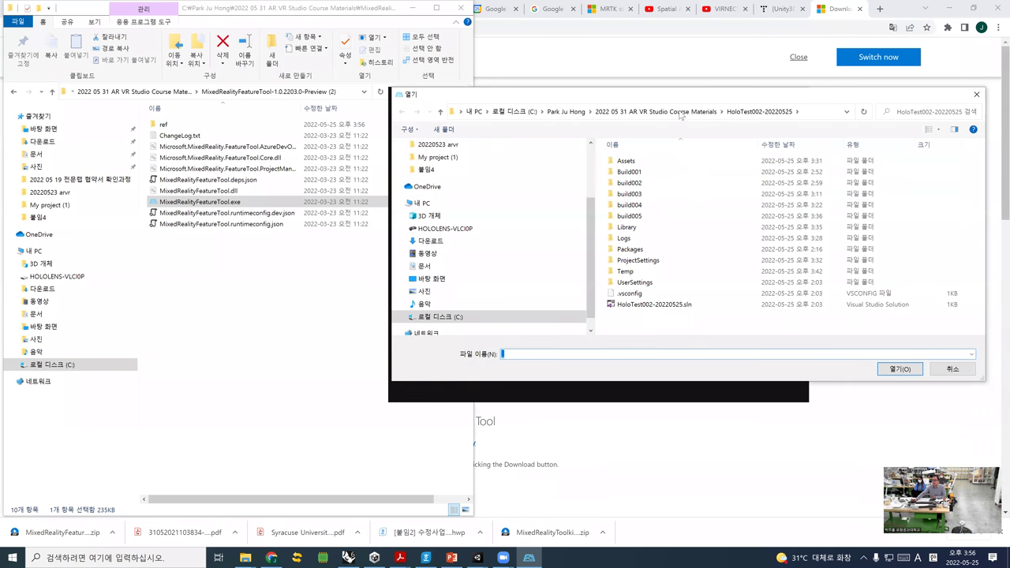
left_click(680, 112)
scroll(728, 250, "down", 2)
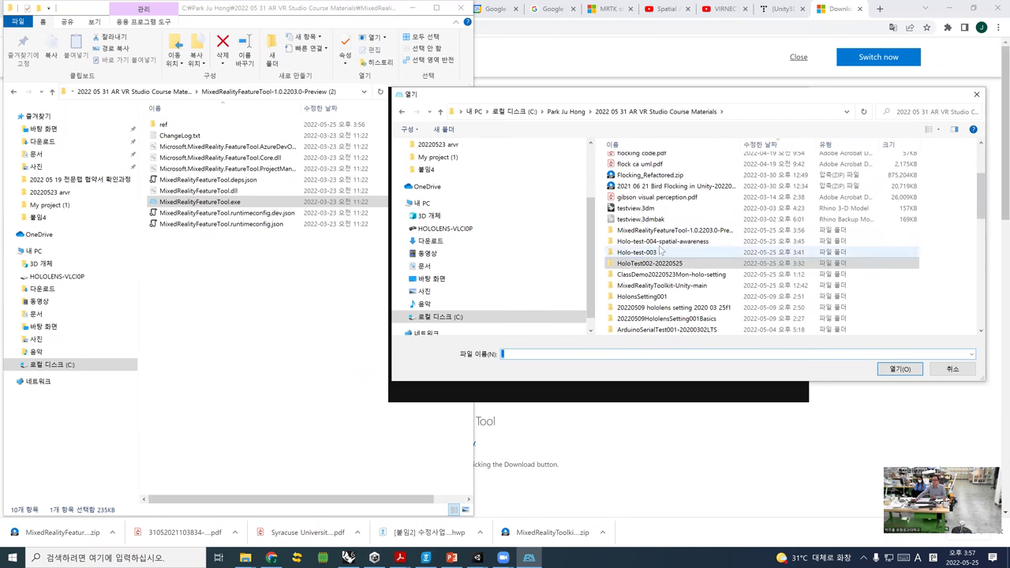
double_click(662, 243)
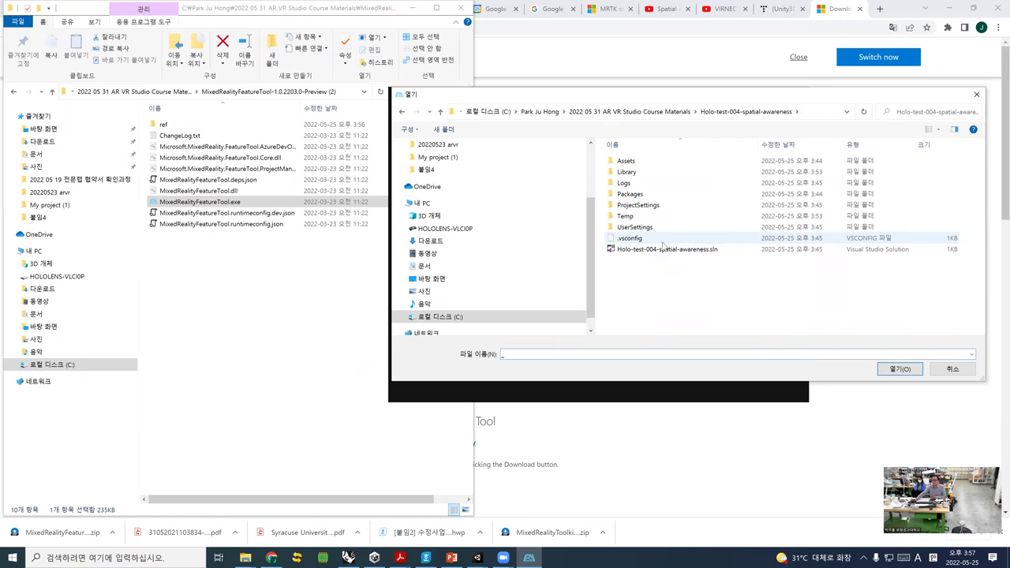
left_click(527, 353)
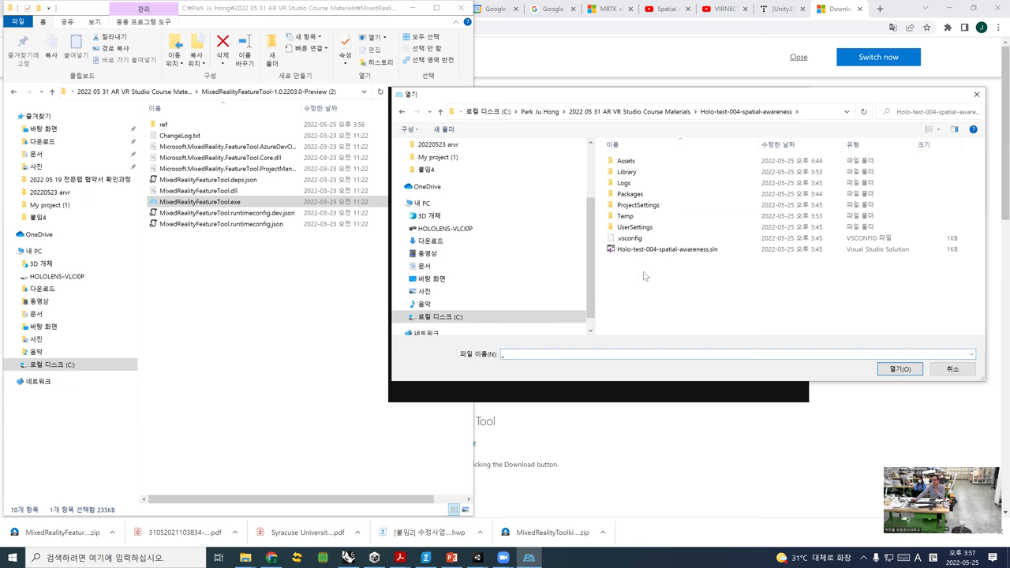
left_click(662, 251)
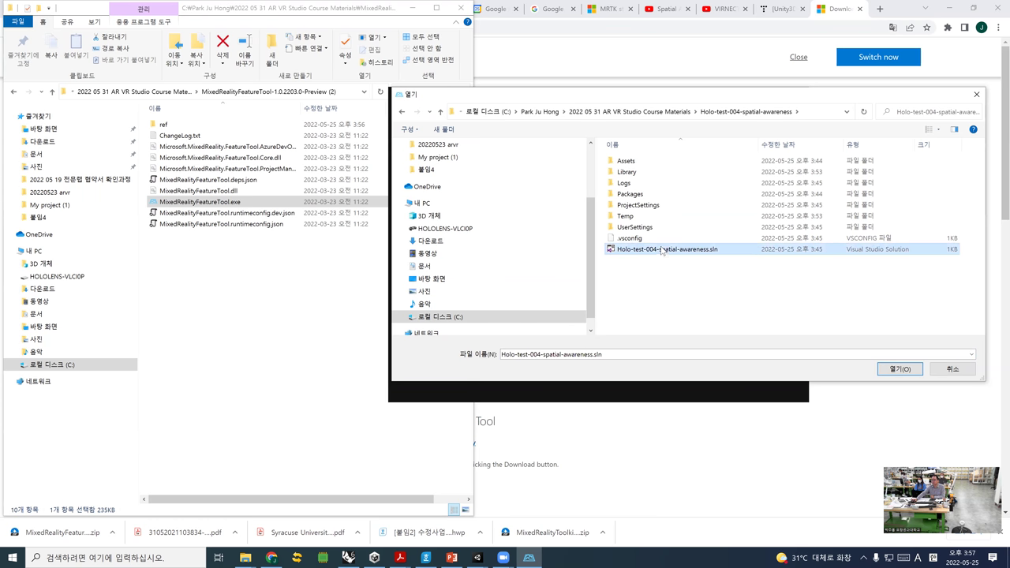
left_click(902, 369)
left_click_drag(708, 205, 773, 211)
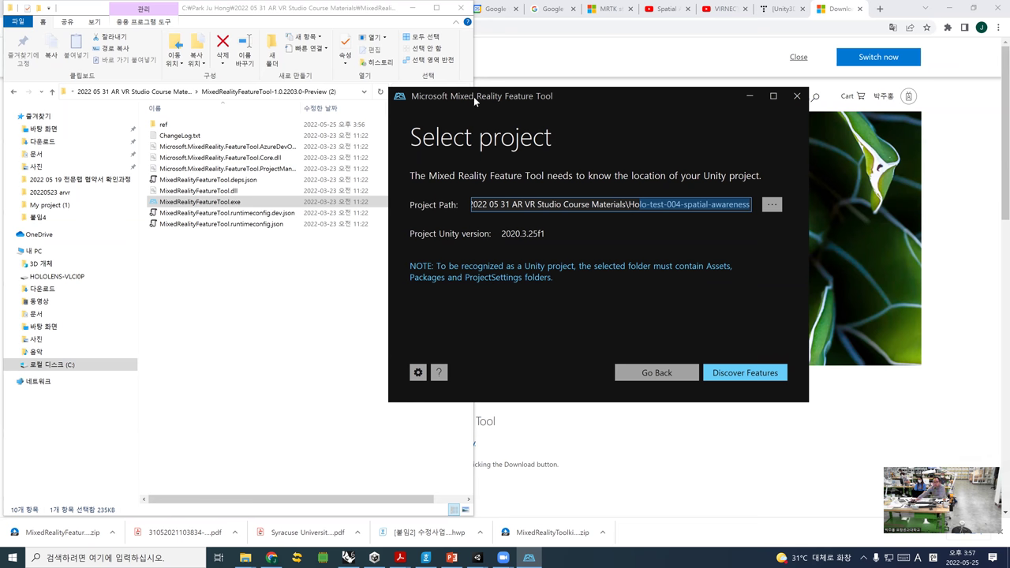
left_click_drag(474, 96, 442, 105)
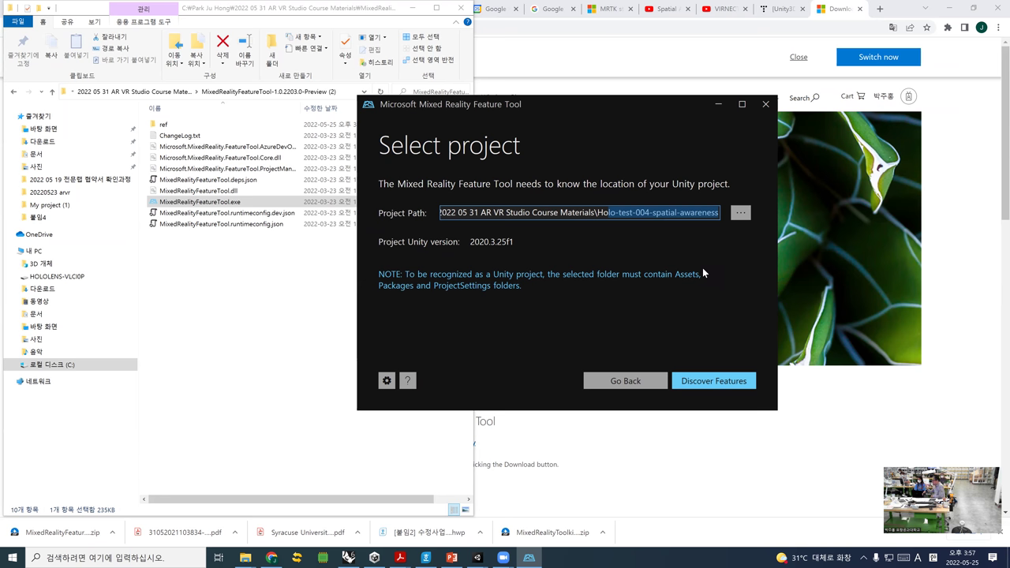
- Reselect Holo-test-004-spatial-awareness.sln as the Unity project and proceed to discovering its available features
left_click(740, 213)
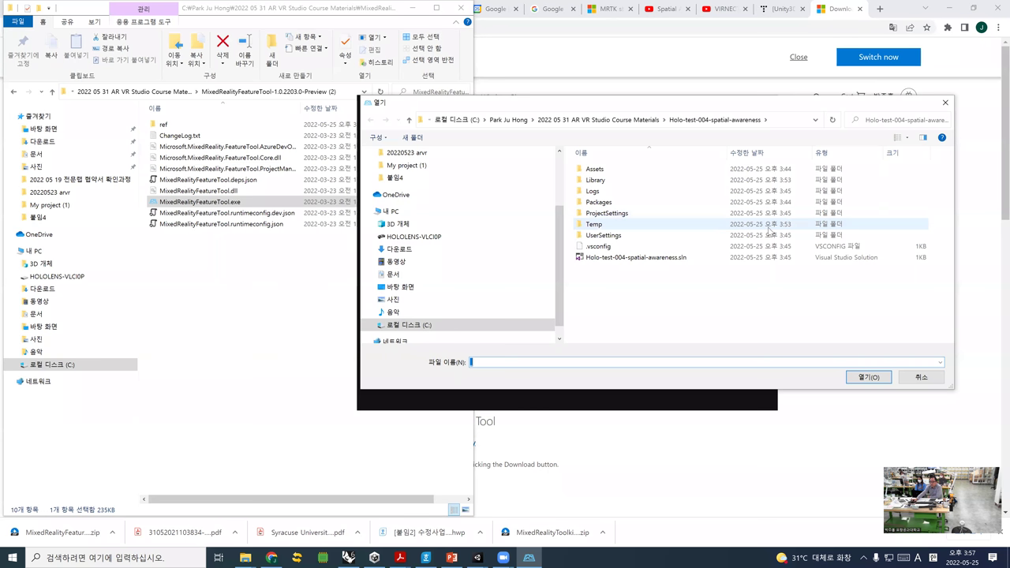
left_click(668, 262)
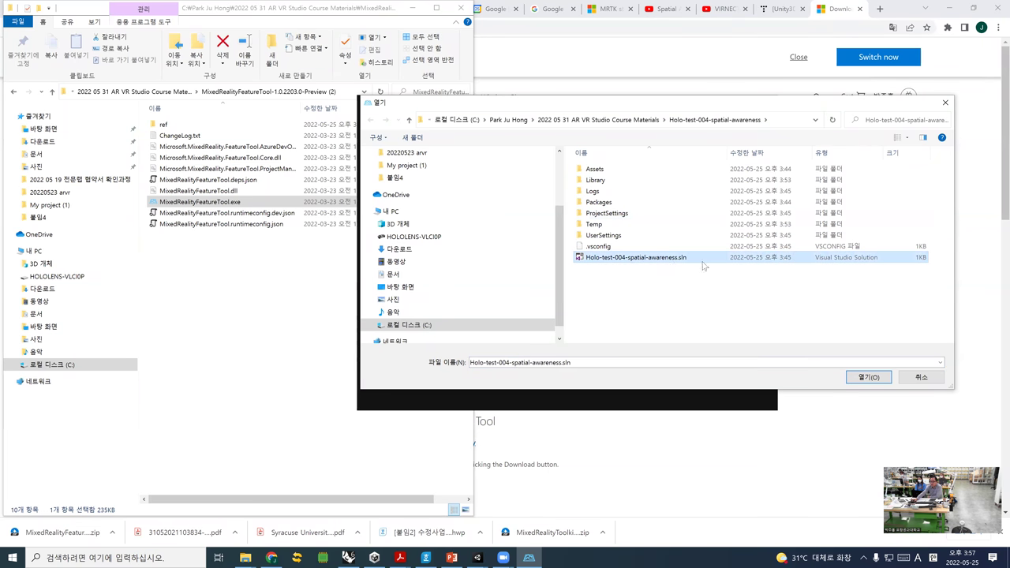
left_click(864, 378)
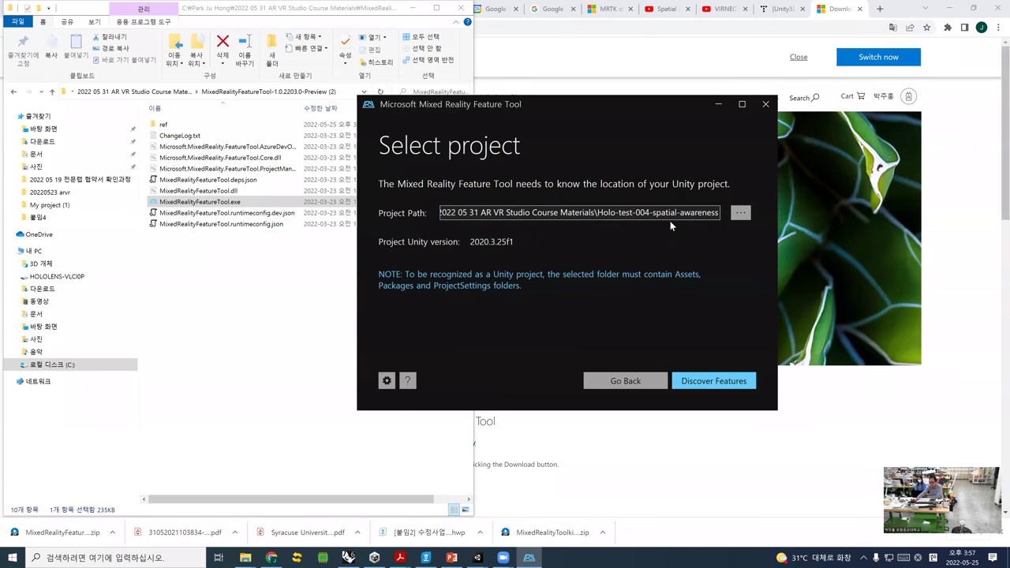
left_click(703, 382)
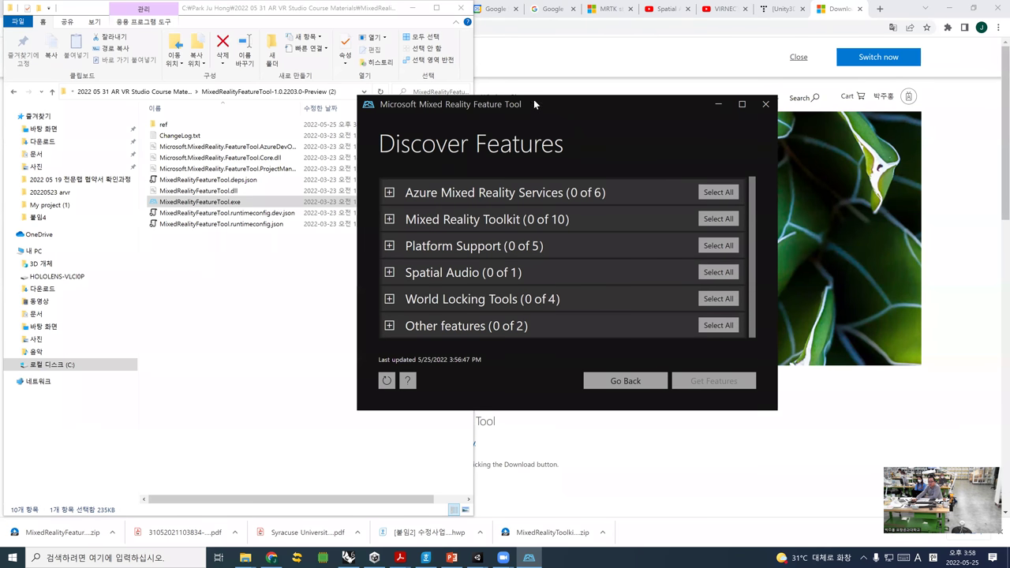
left_click_drag(470, 97, 399, 52)
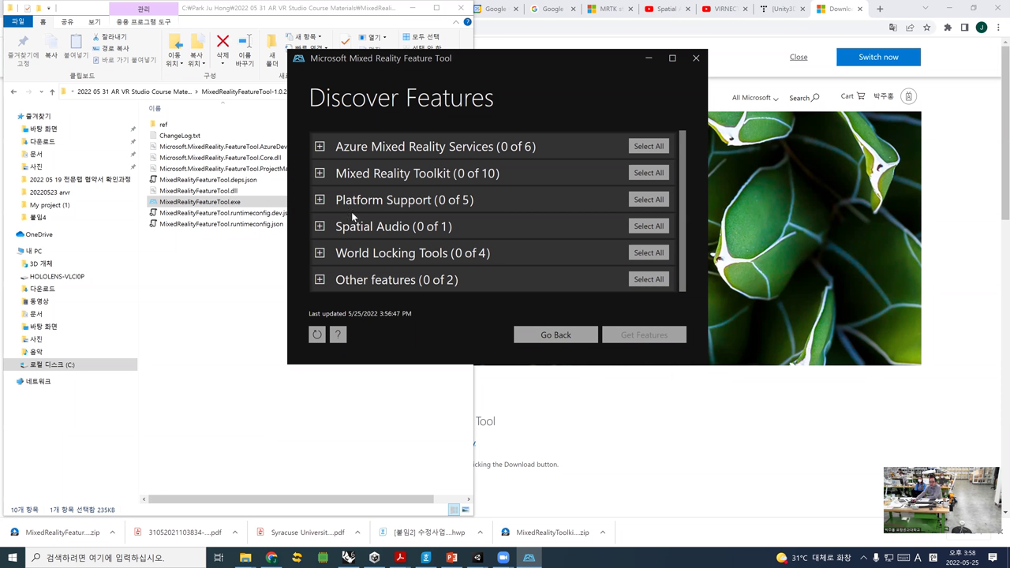
- Select Mixed Reality Toolkit Foundation 2.7.3 and, under Platform Support, Mixed Reality OpenXR Plugin 1.4.0
left_click(319, 173)
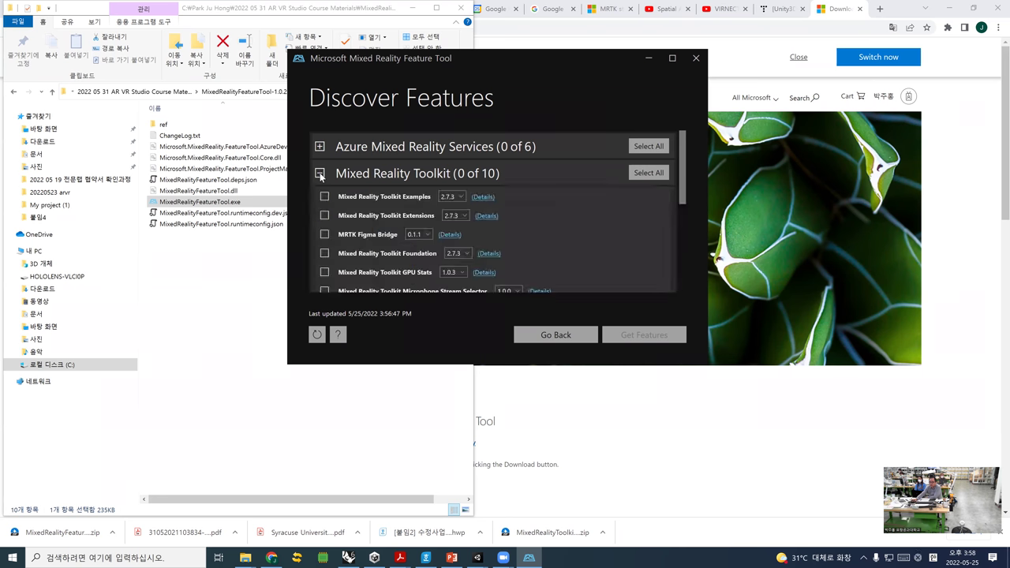
left_click(324, 251)
scroll(377, 256, "down", 2)
scroll(377, 256, "down", 4)
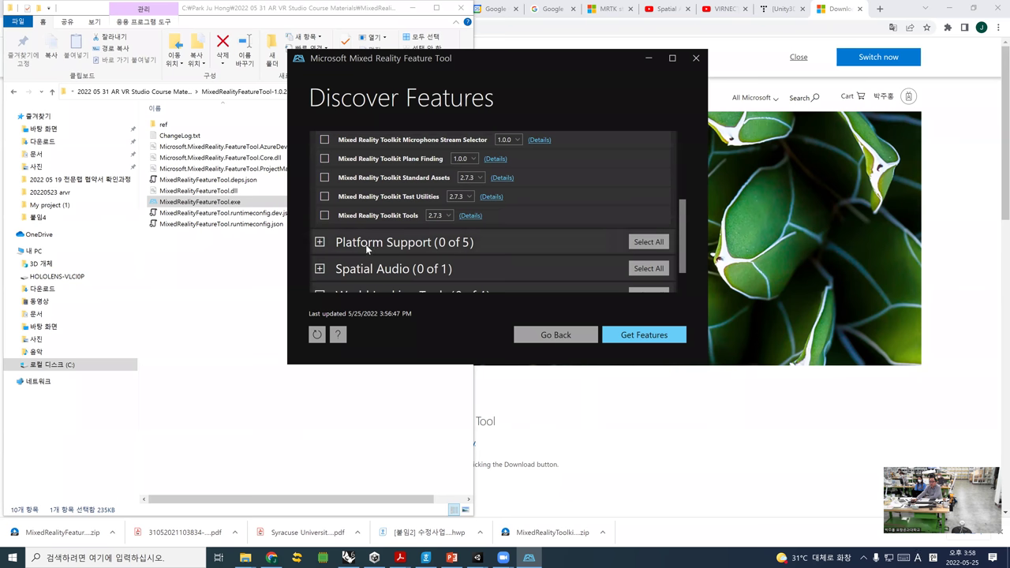
left_click(320, 243)
scroll(380, 258, "down", 3)
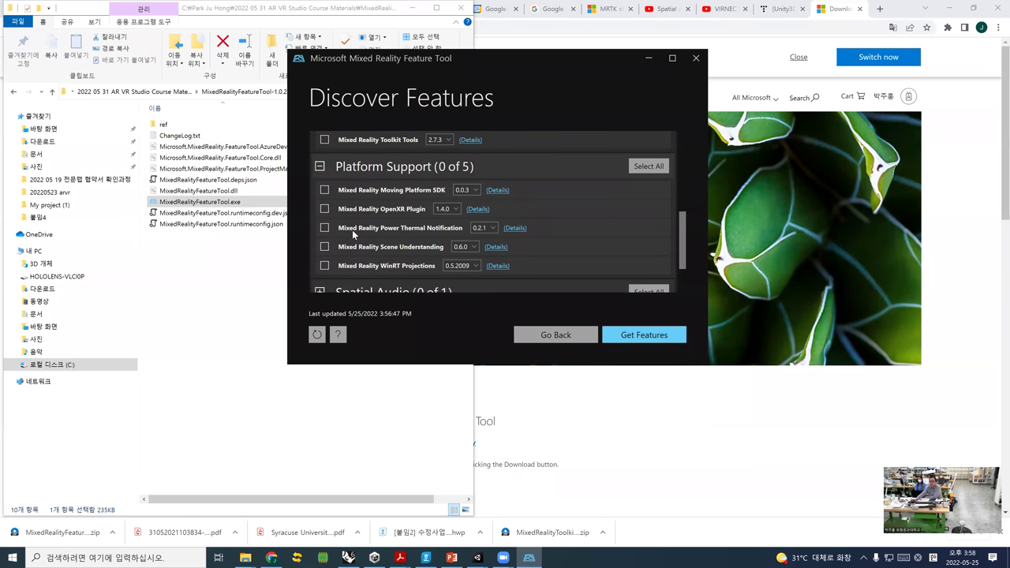
left_click(324, 209)
- Add the Mixed Reality Toolkit Standard Assets, Examples, Extensions, Test Utilities and Tools packages, all version 2.7.3, to the selection
scroll(356, 231, "up", 5)
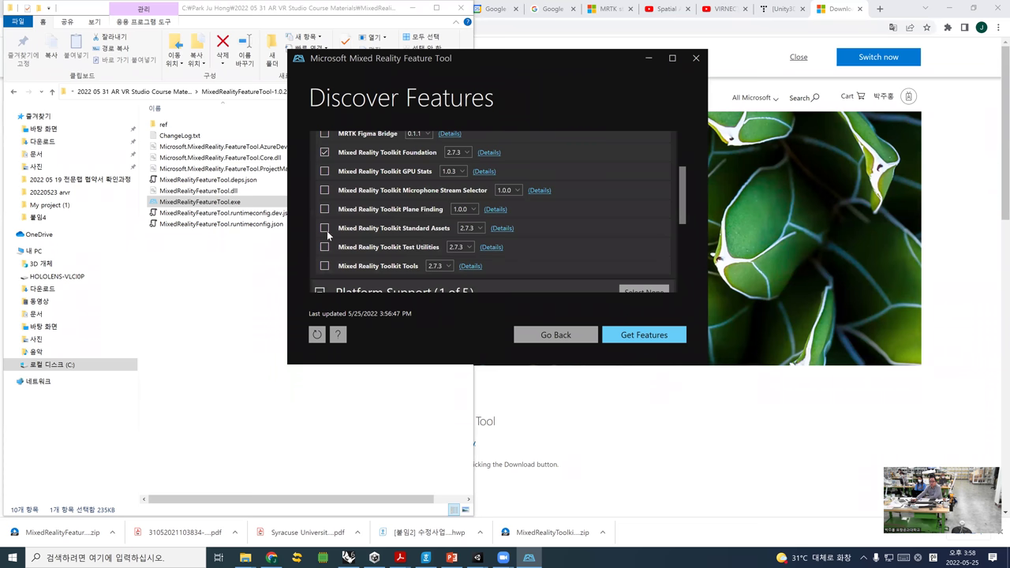
left_click(323, 228)
scroll(418, 209, "up", 2)
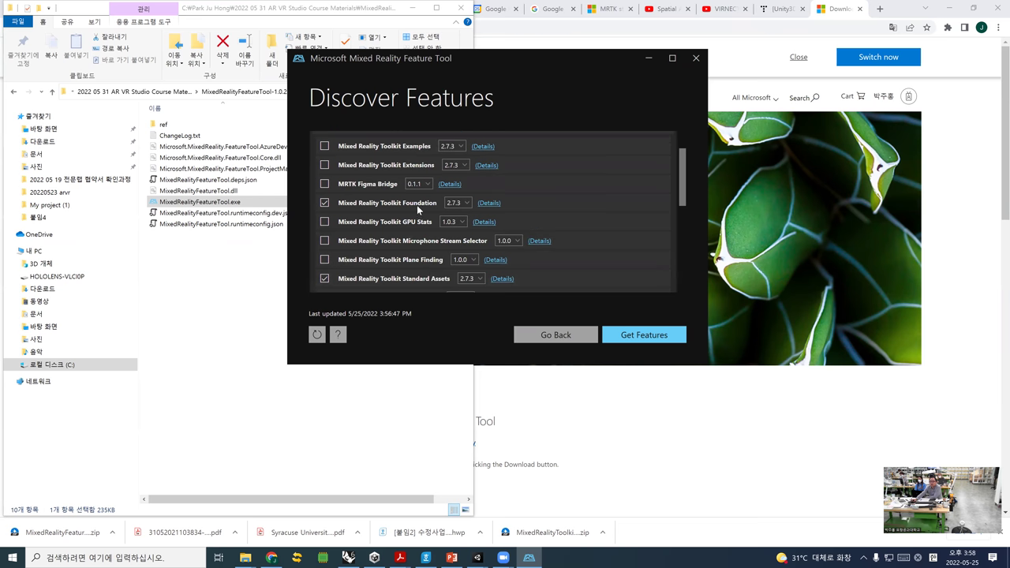
left_click(324, 147)
left_click(324, 165)
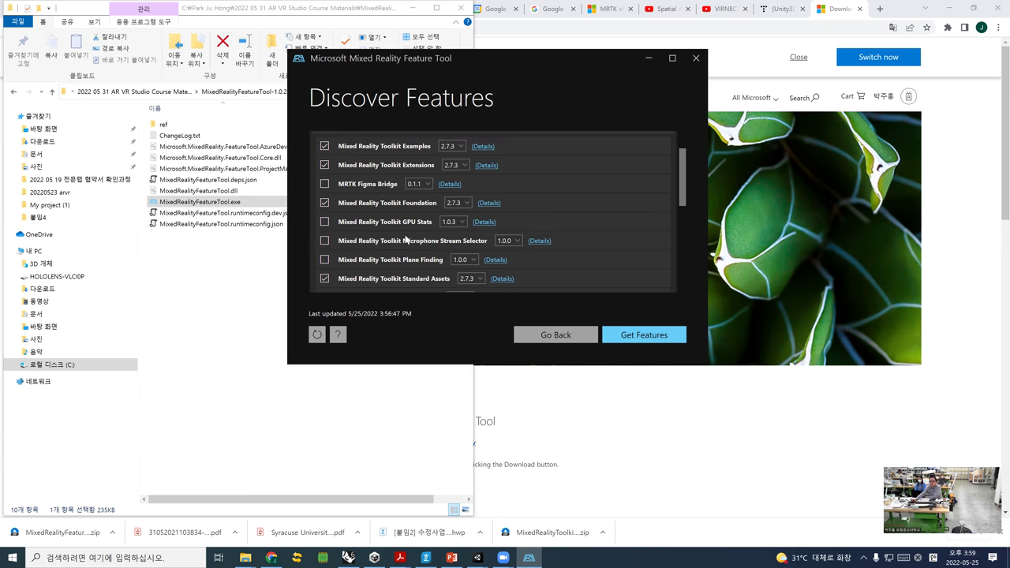
scroll(408, 229, "down", 1)
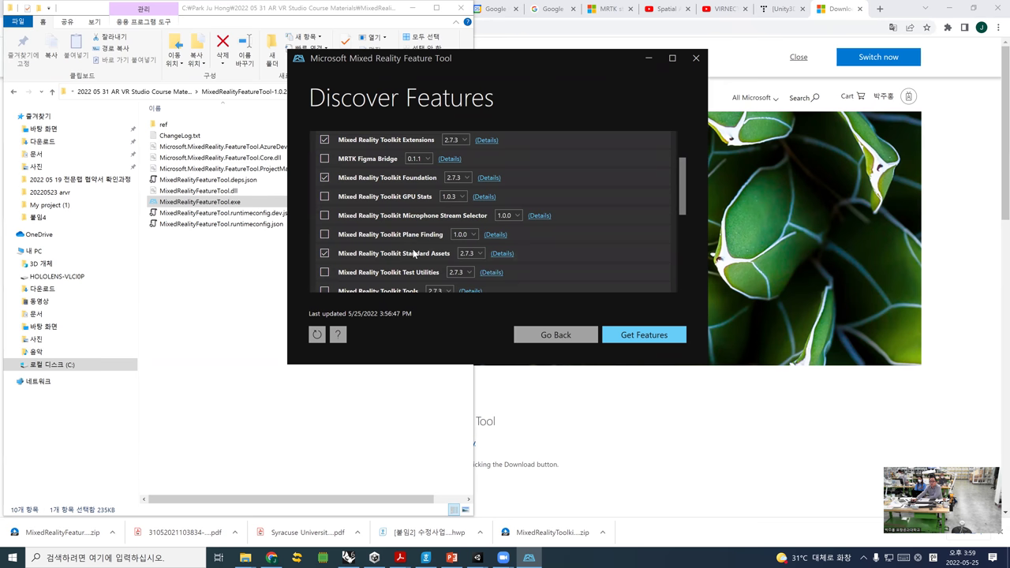
scroll(408, 249, "down", 1)
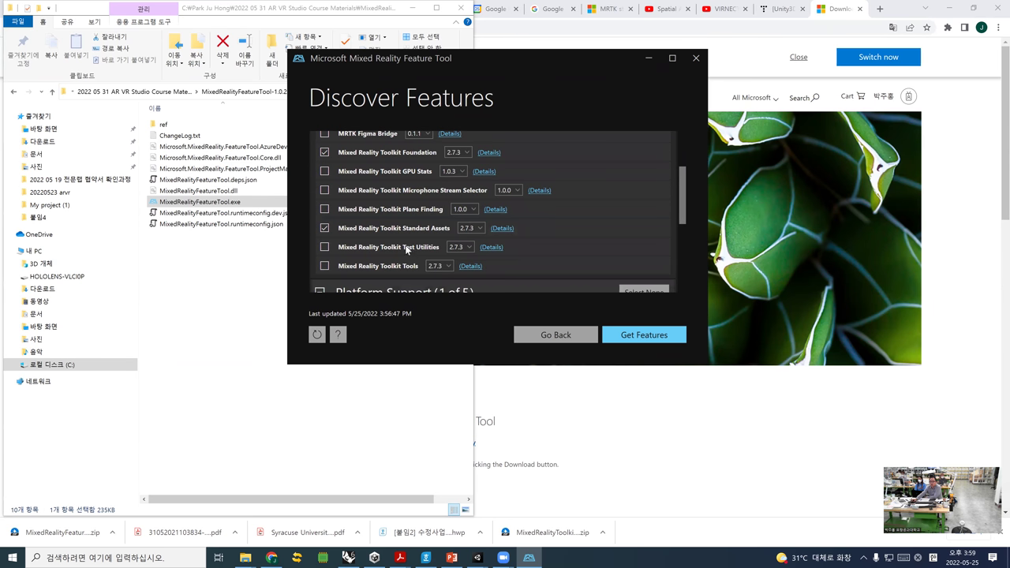
left_click(324, 247)
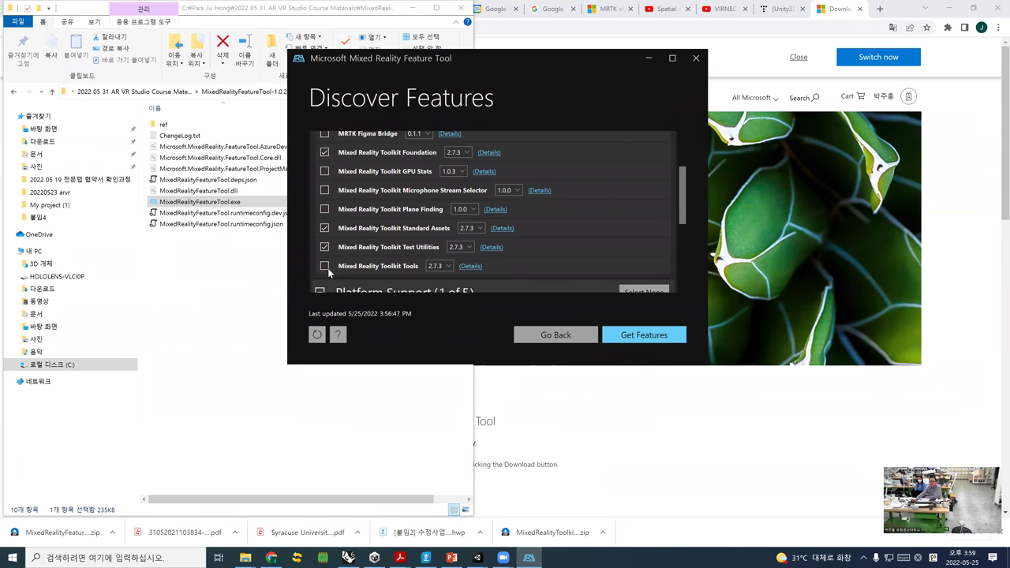
left_click(324, 267)
- Enlarge the feature tool window vertically and add Mixed Reality Scene Understanding 0.6.0 under Platform Support to the selection
scroll(389, 225, "down", 2)
scroll(389, 225, "up", 3)
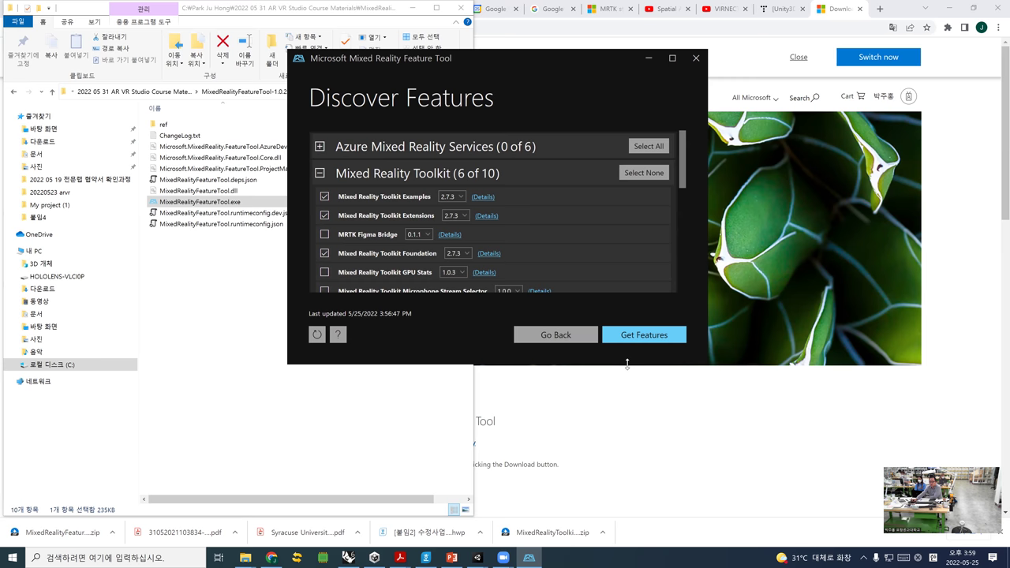
left_click_drag(628, 364, 627, 528)
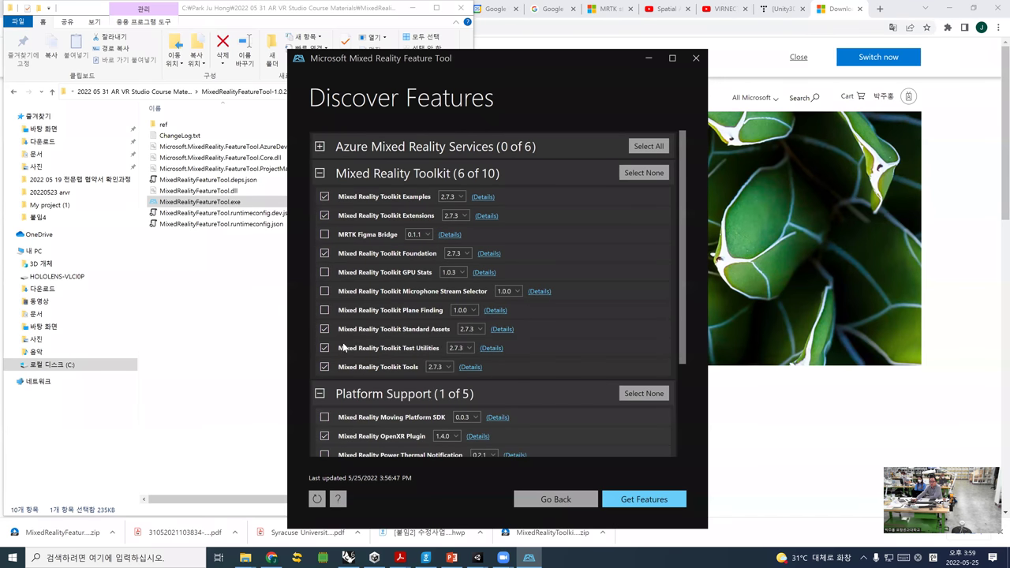
scroll(399, 330, "down", 1)
scroll(390, 284, "down", 1)
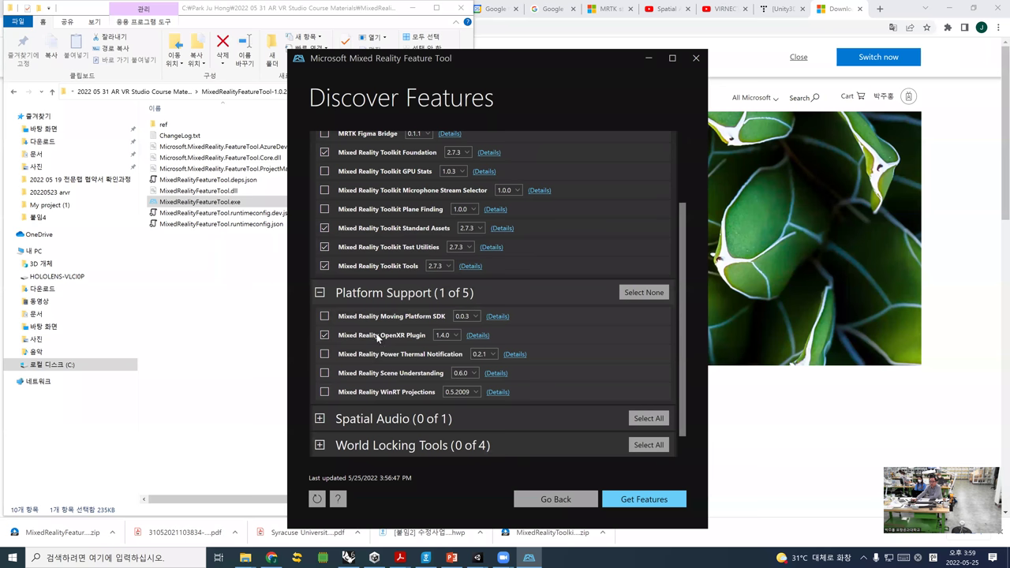
left_click(324, 373)
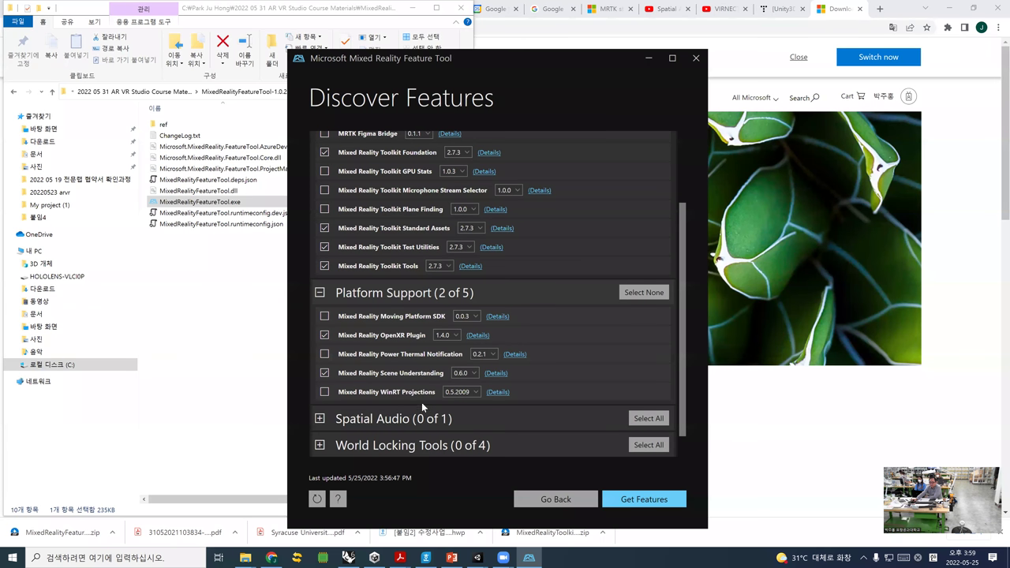
scroll(489, 377, "down", 1)
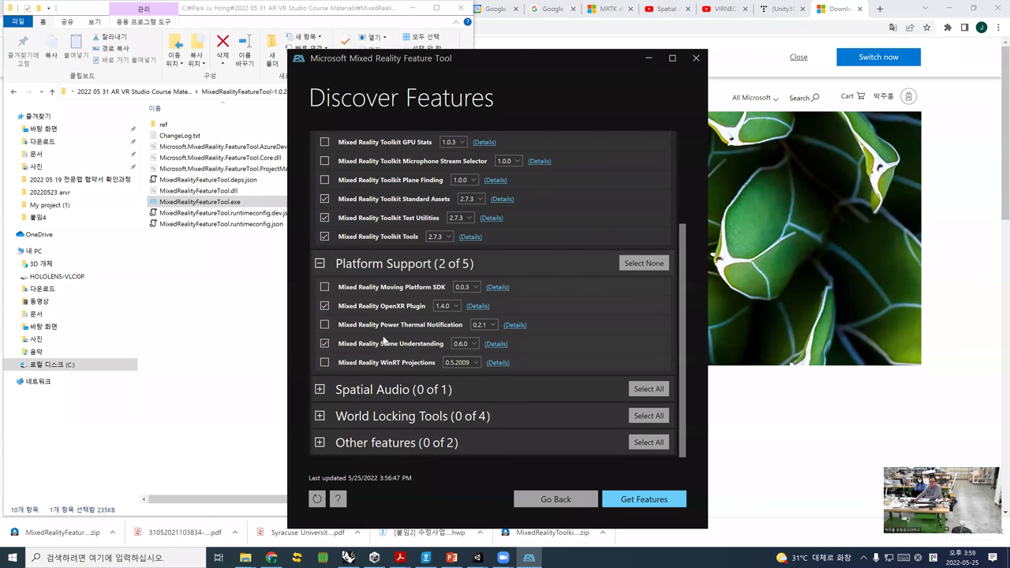
scroll(373, 308, "up", 3)
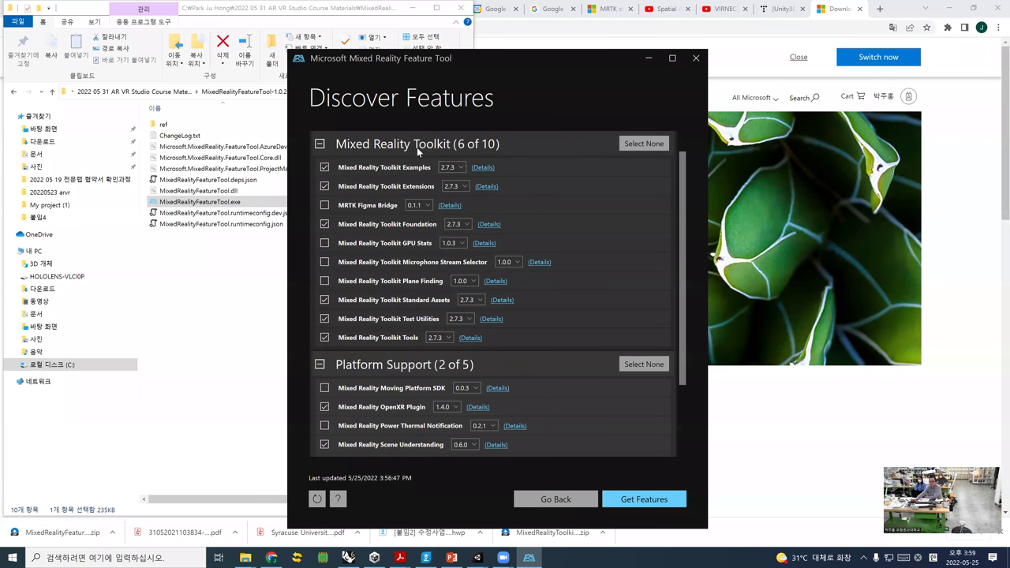
scroll(402, 304, "down", 2)
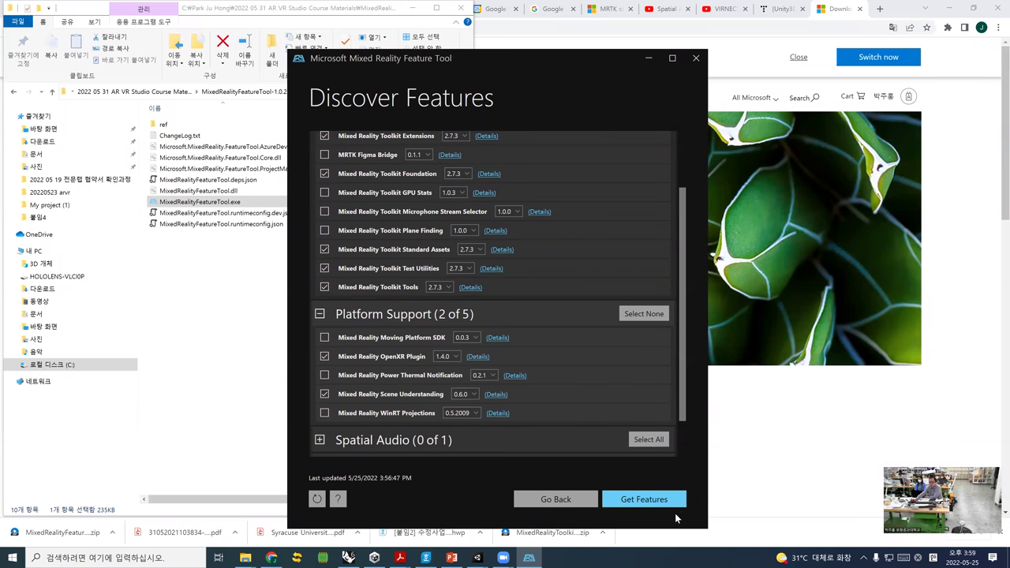
- Get the selected features, validate them for import and dismiss the validation message
left_click(647, 502)
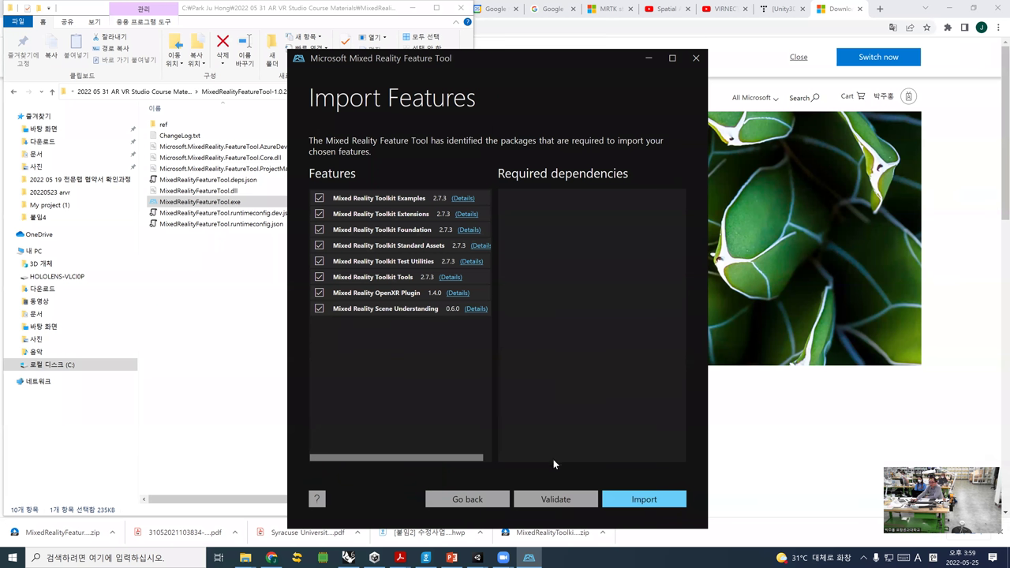
left_click(557, 498)
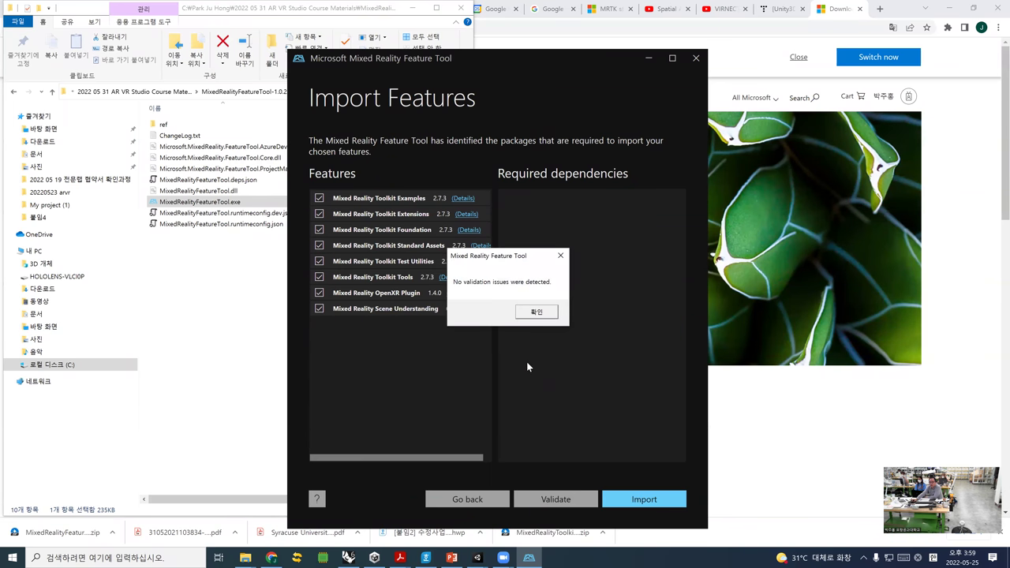
left_click(537, 312)
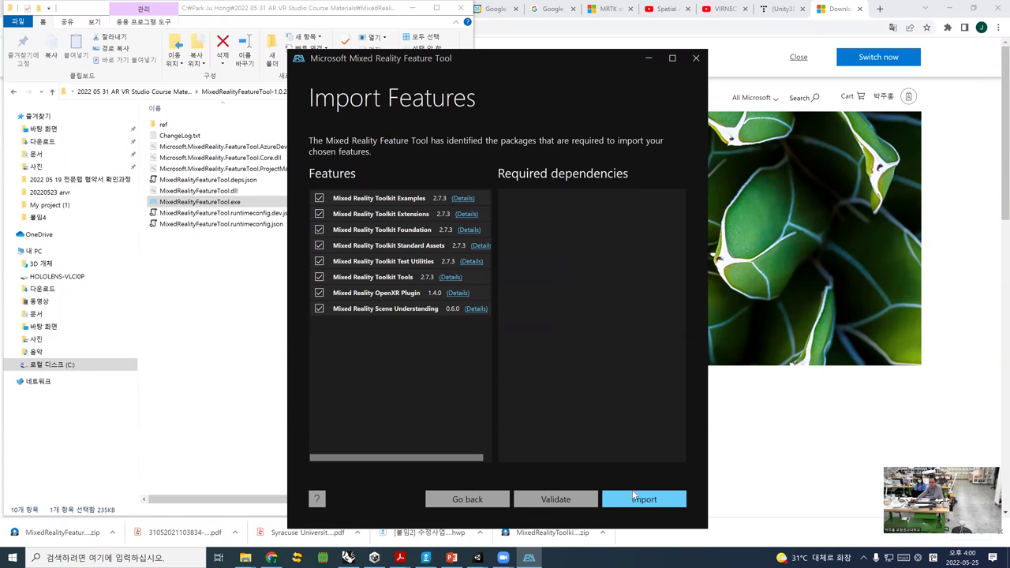
- Import the features into the Unity project, approve the manifest and file changes, and exit the feature tool
left_click(634, 498)
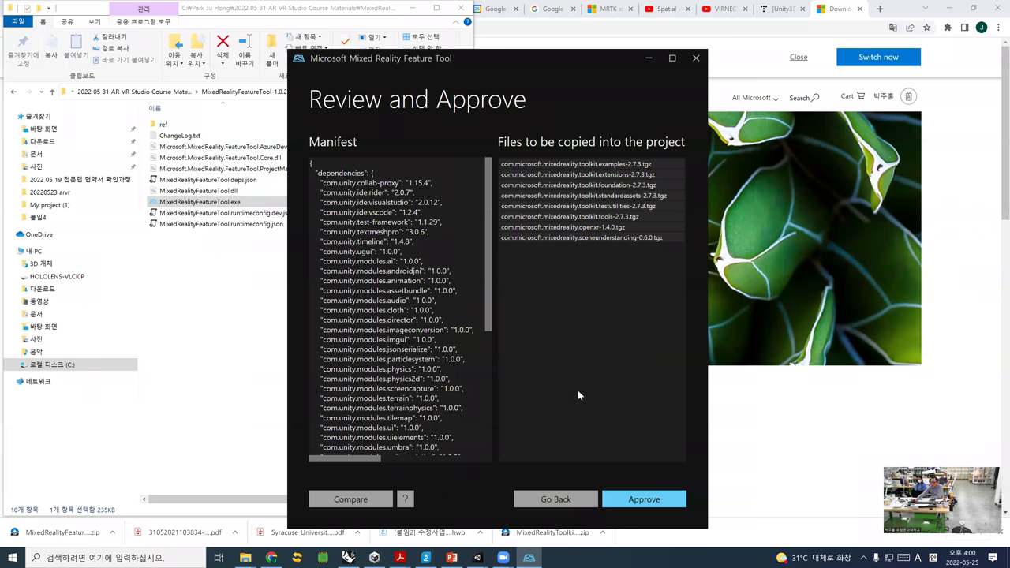
left_click(651, 501)
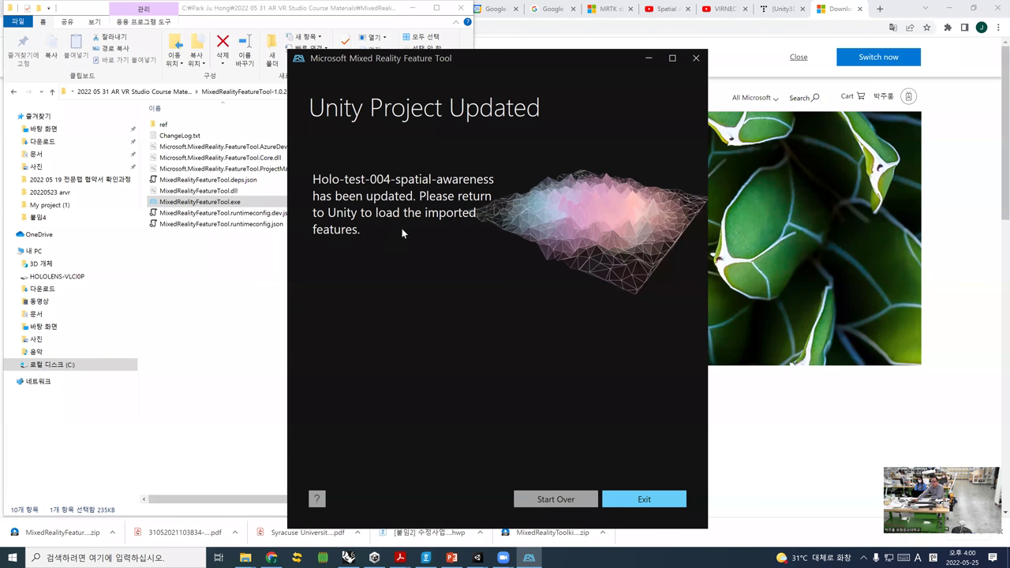
left_click(633, 504)
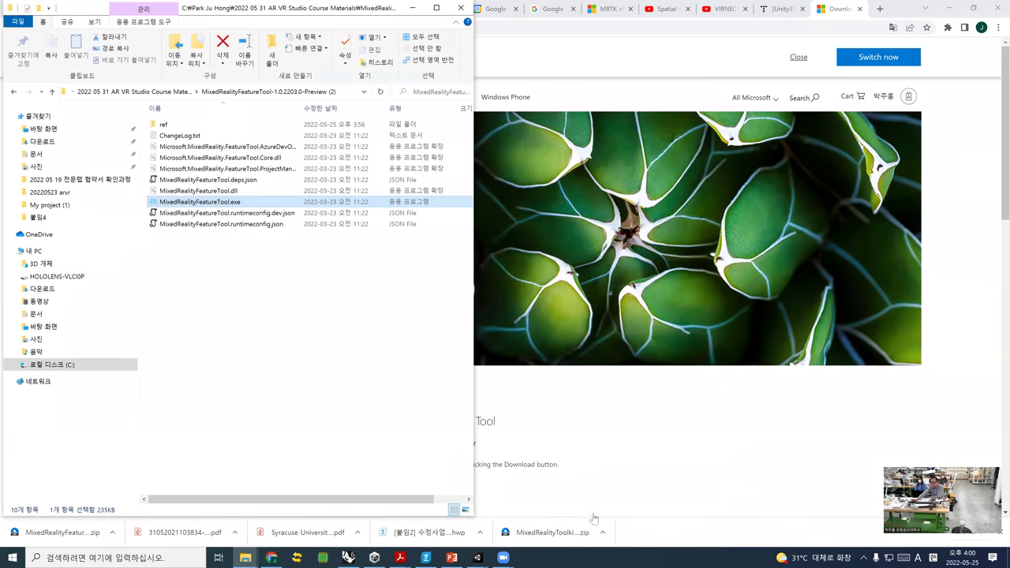
- Switch to the Holo-test-004-spatial-awareness Unity project and agree to enable the new input system backends with an editor restart
left_click(477, 557)
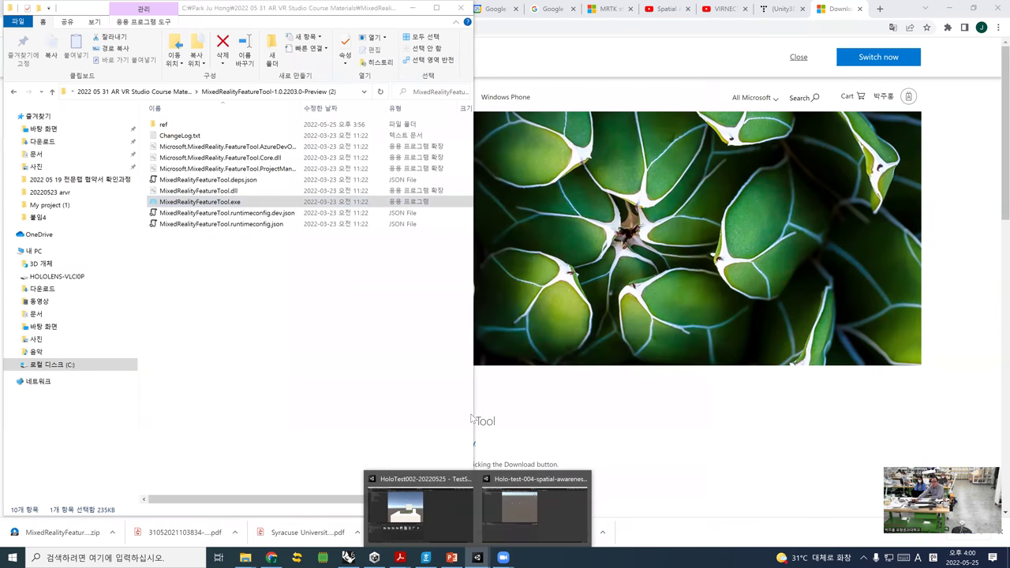
left_click(555, 519)
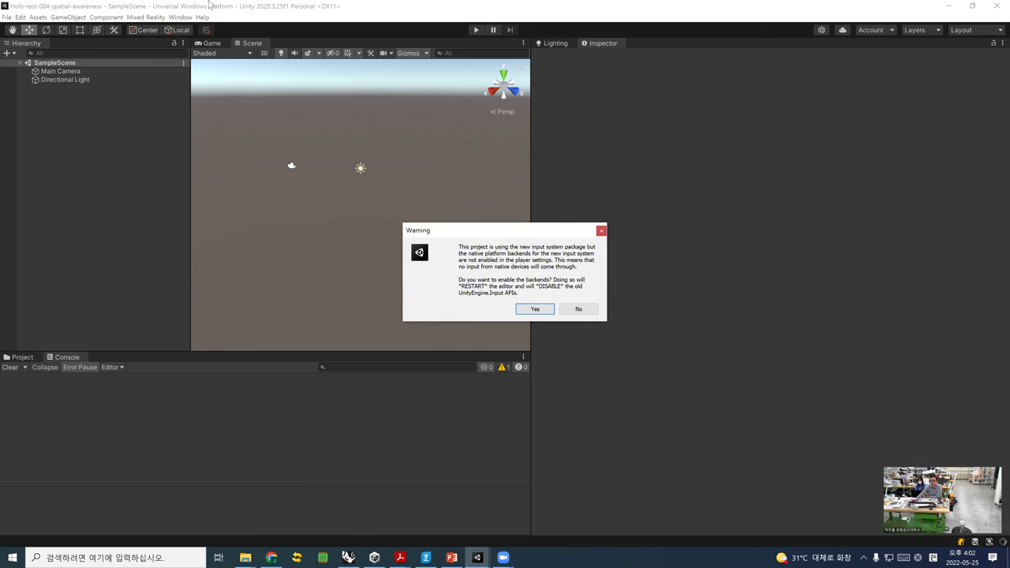
left_click(535, 310)
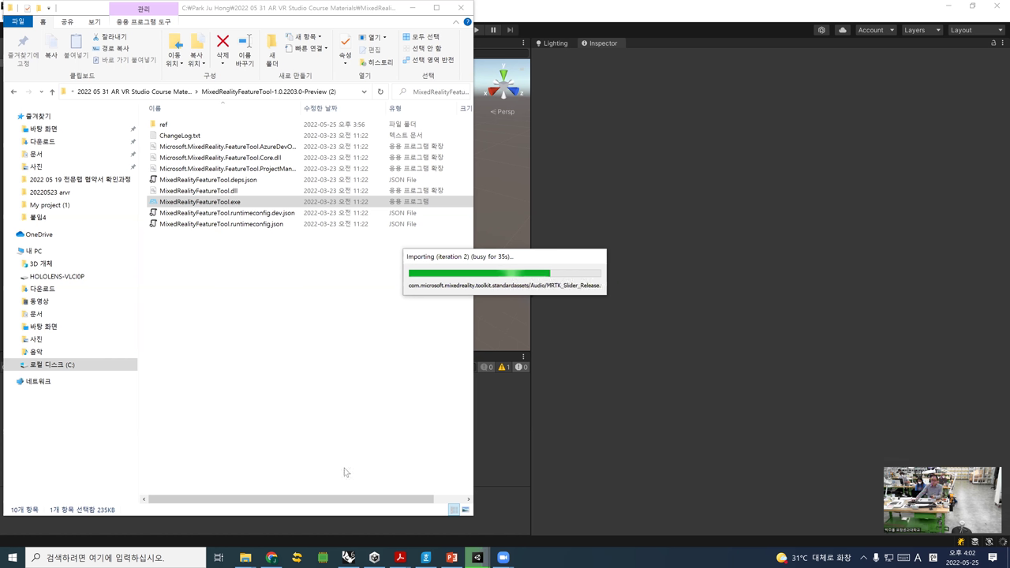
mouse_move(502, 557)
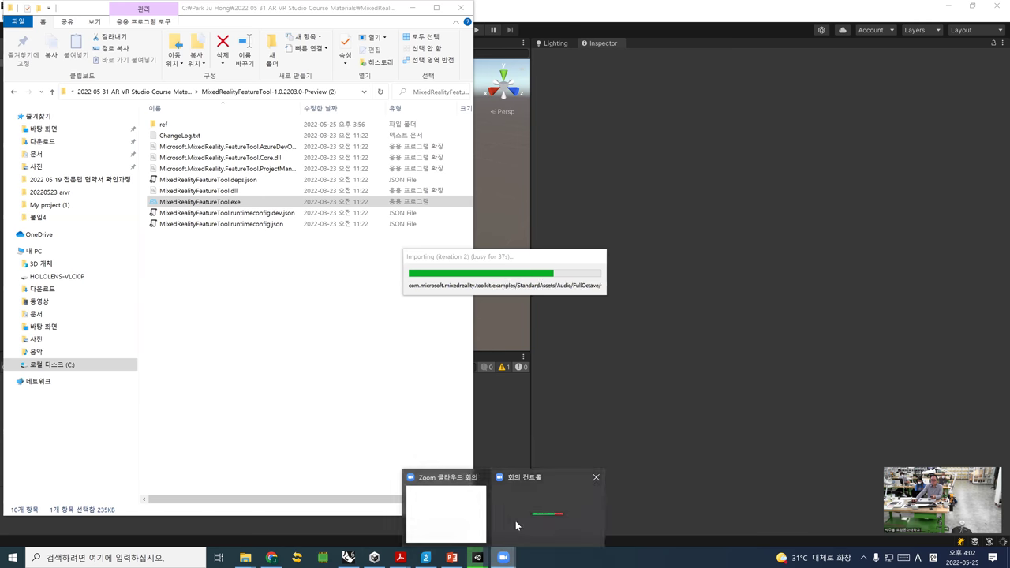
left_click(466, 519)
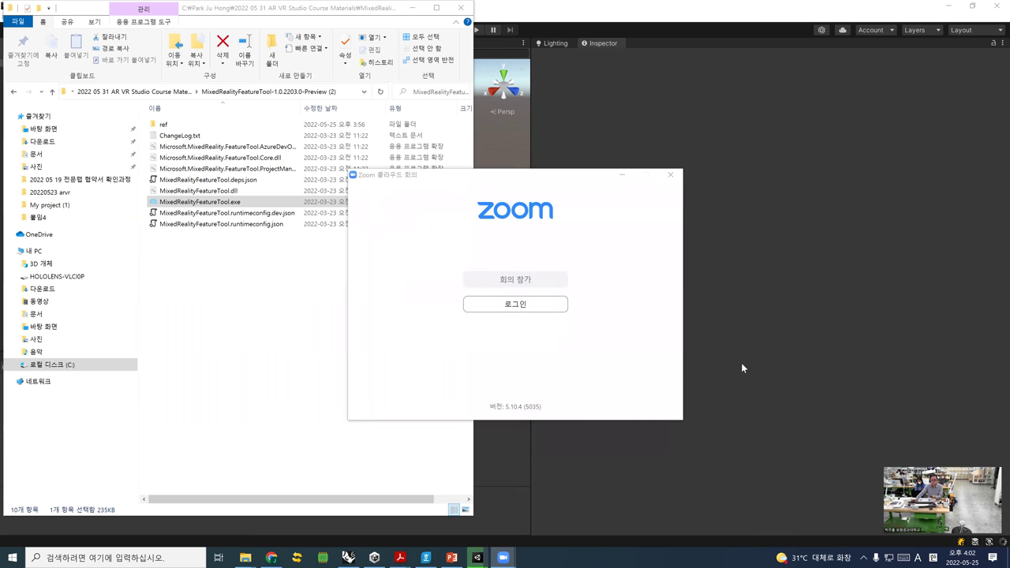
left_click(622, 175)
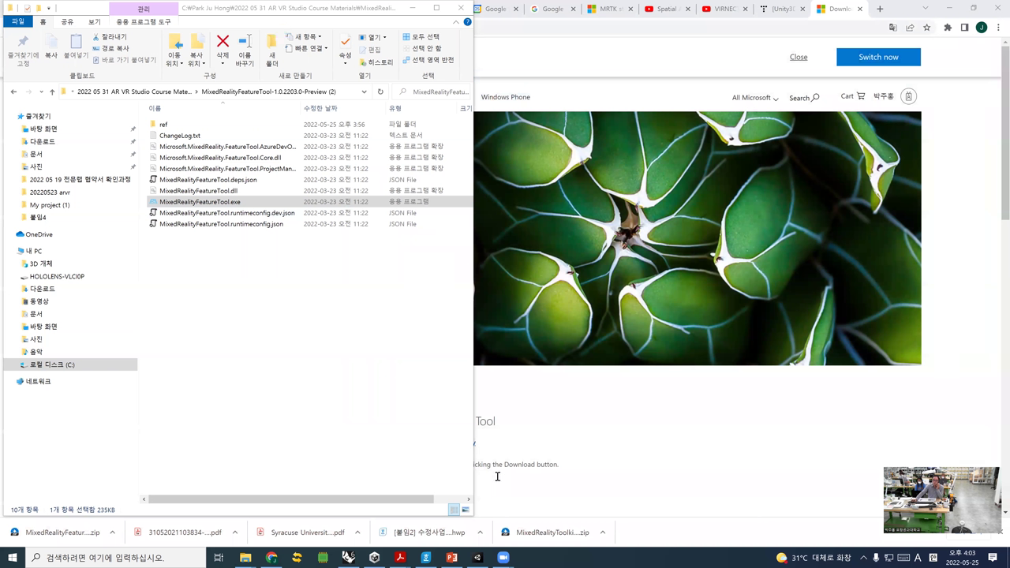
left_click(476, 557)
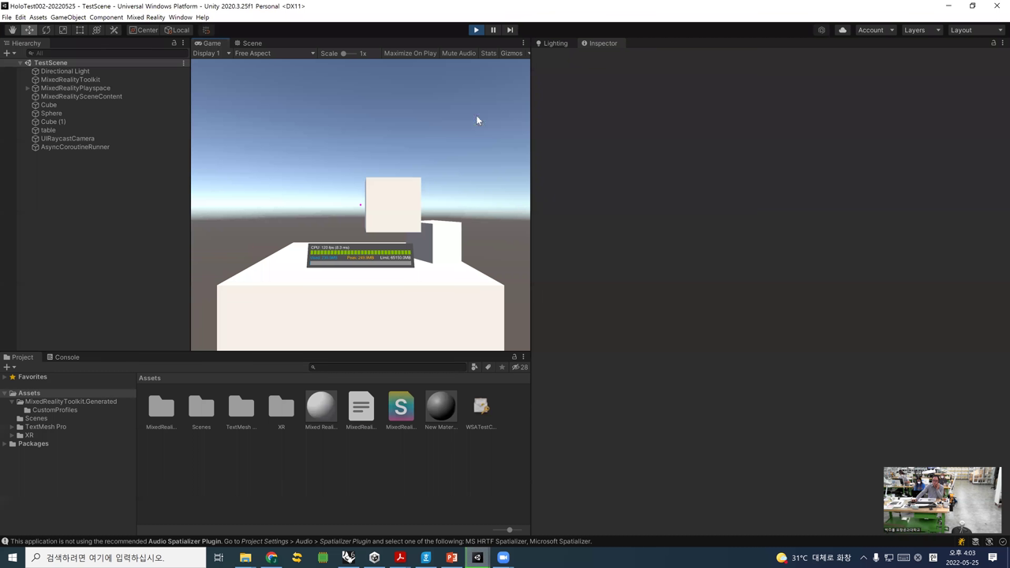
left_click(476, 29)
mouse_move(488, 557)
left_click(517, 490)
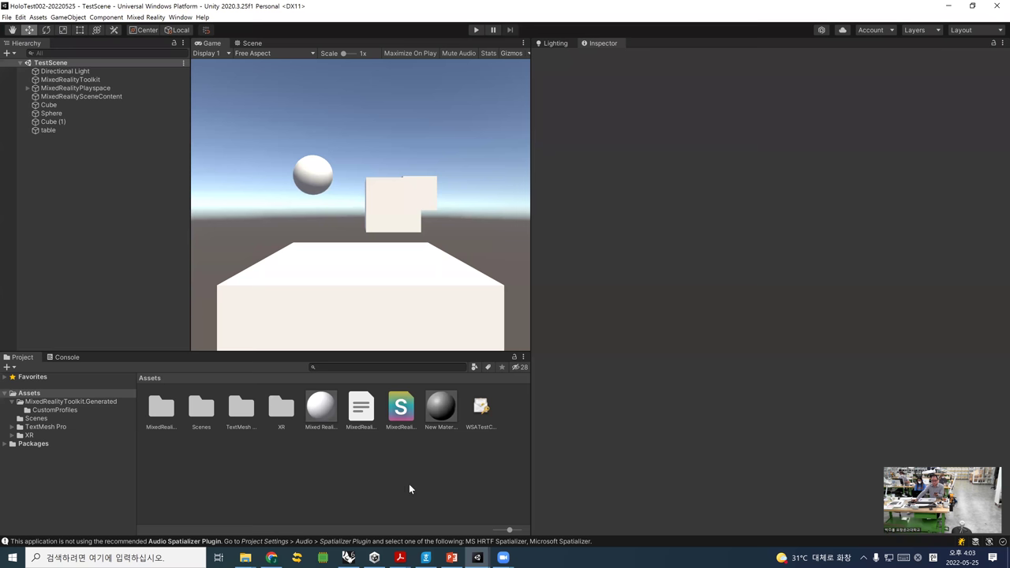
left_click(503, 558)
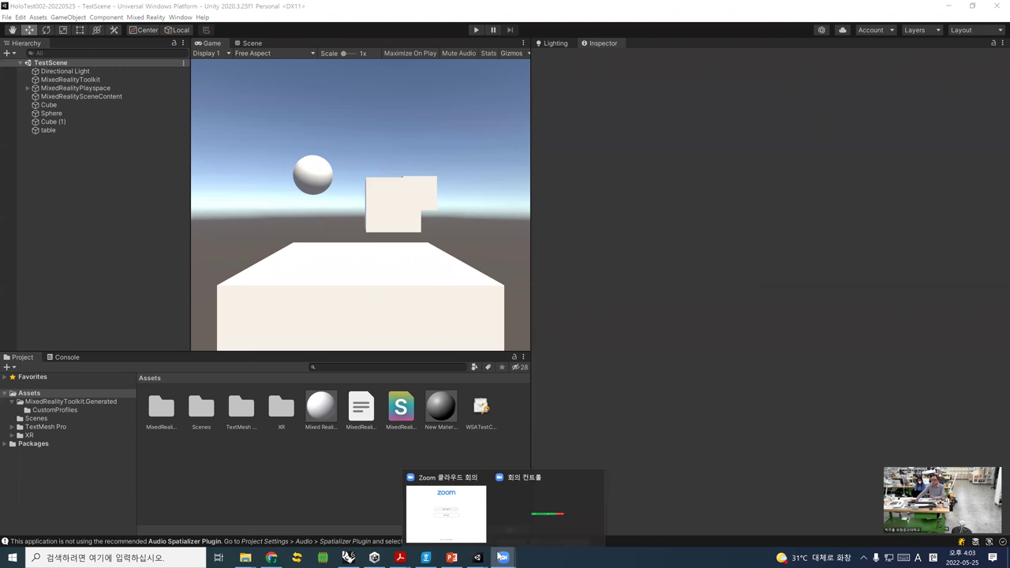
mouse_move(478, 557)
left_click(505, 513)
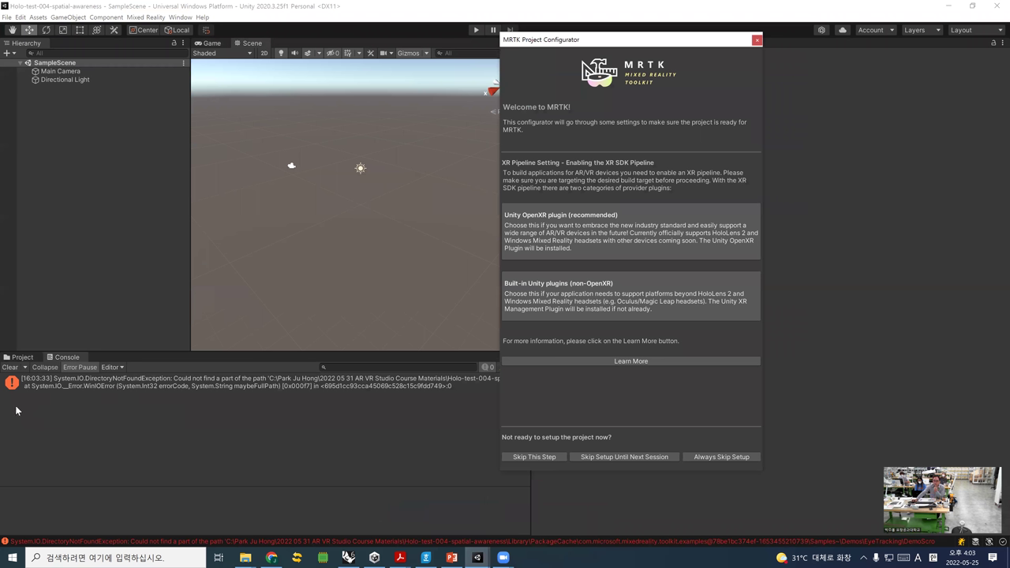
- Clear the console messages and choose the recommended Unity OpenXR plugin in the MRTK Project Configurator
left_click(8, 368)
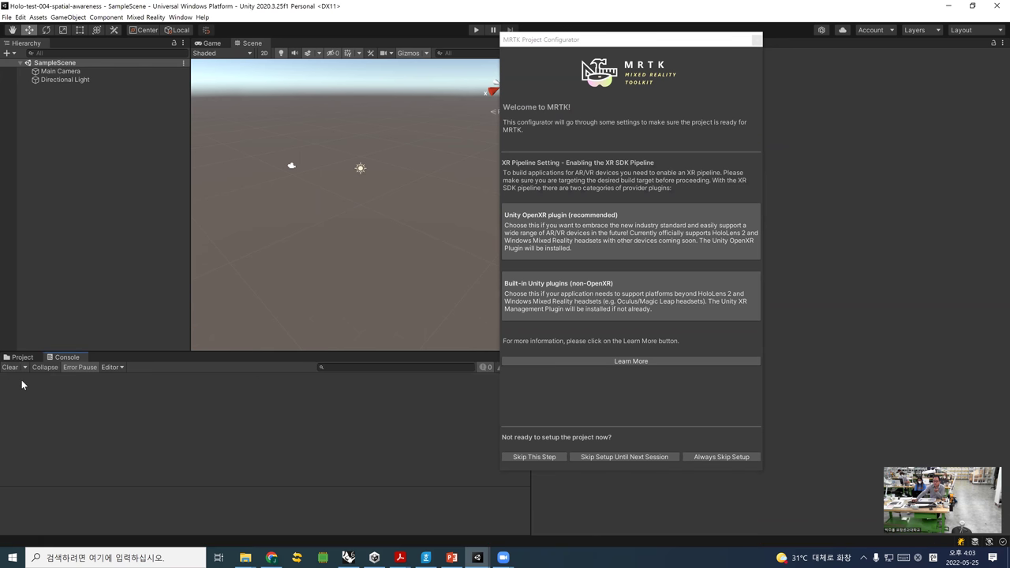
left_click(536, 45)
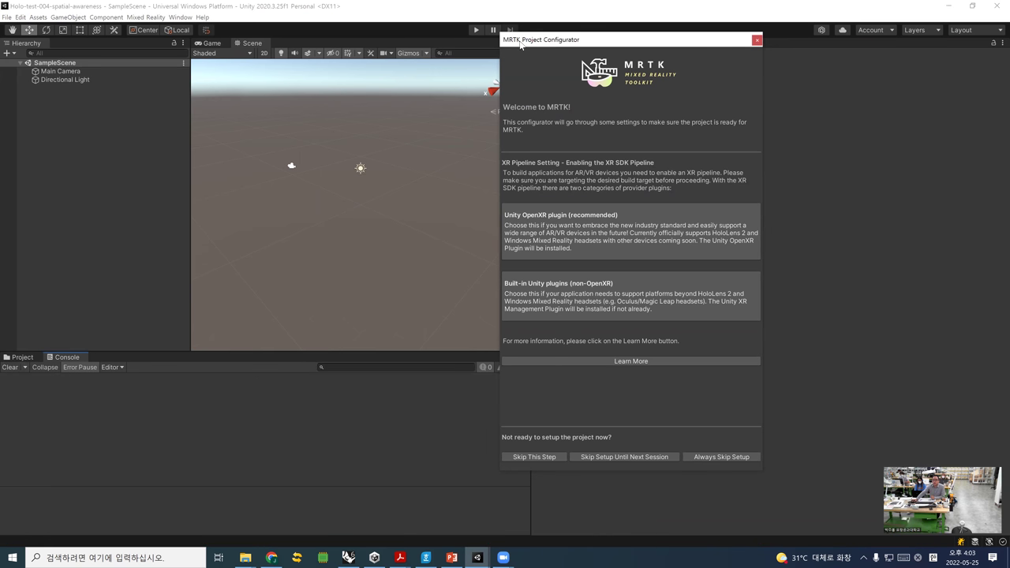
left_click_drag(521, 44, 360, 54)
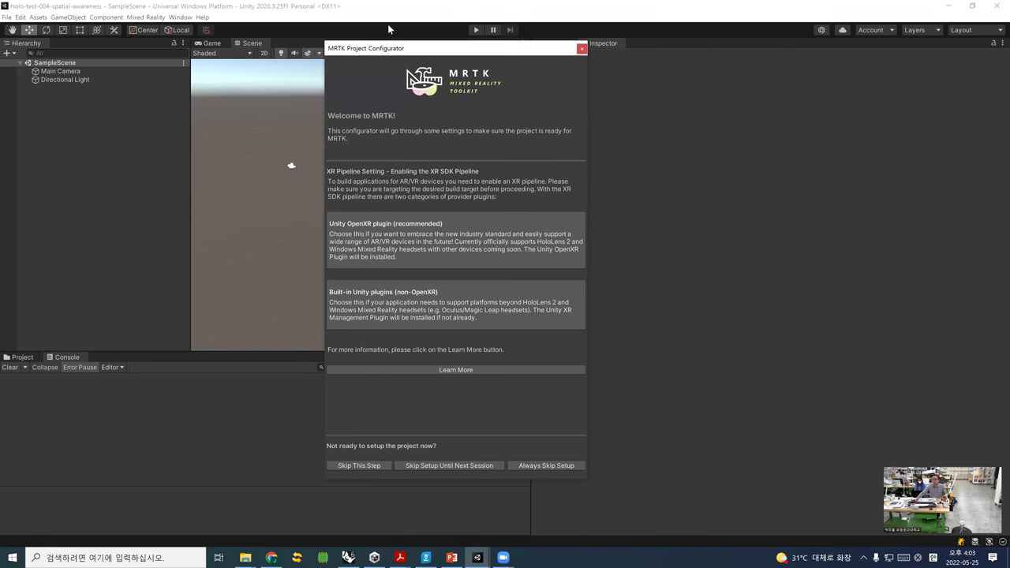
left_click(387, 24)
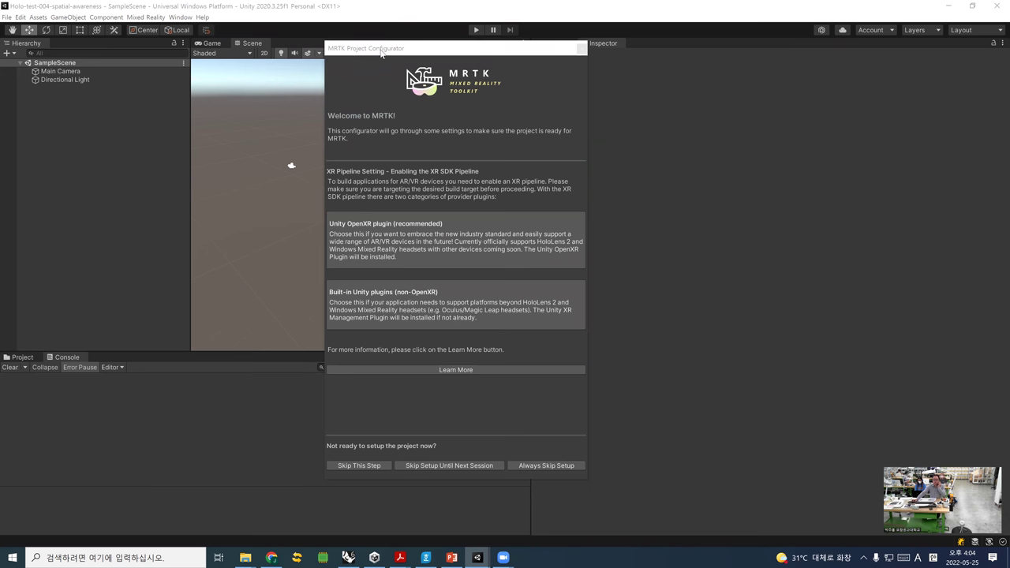
left_click_drag(393, 53, 399, 52)
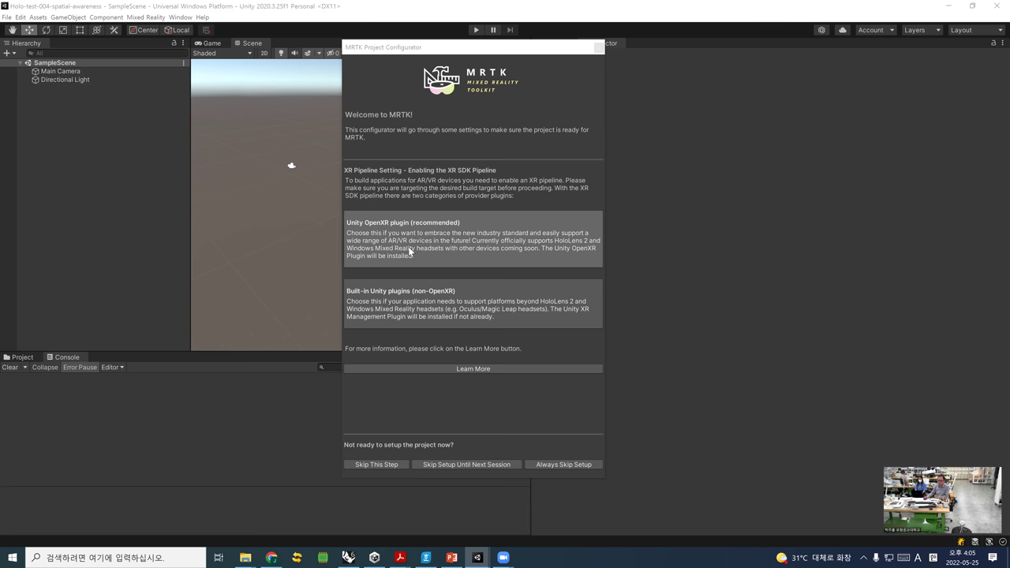
left_click(408, 244)
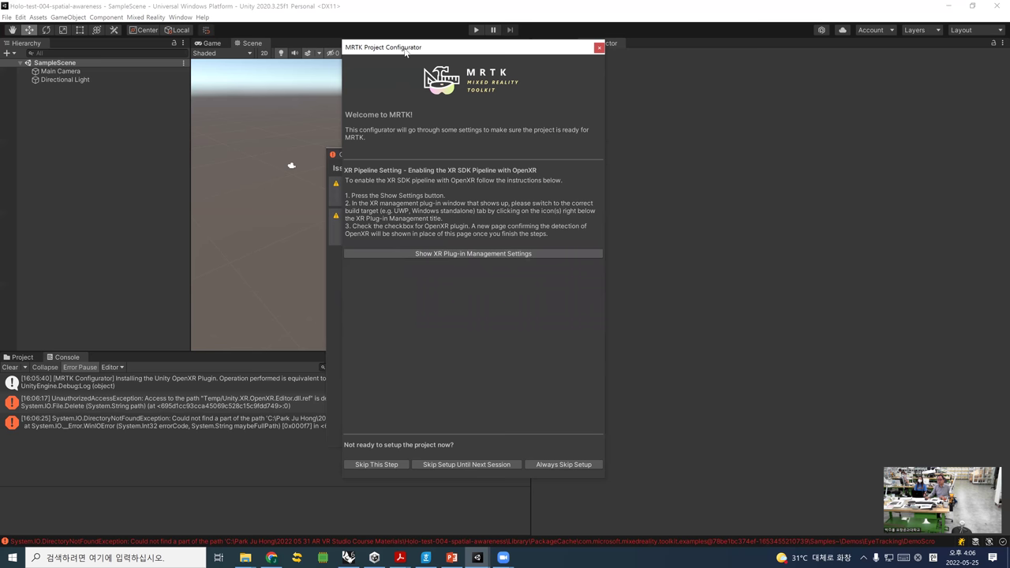
- Move the OpenXR Project Validation window aside and apply all available automatic fixes, including the WebCam and SpatialPerception capabilities
left_click_drag(478, 153, 453, 127)
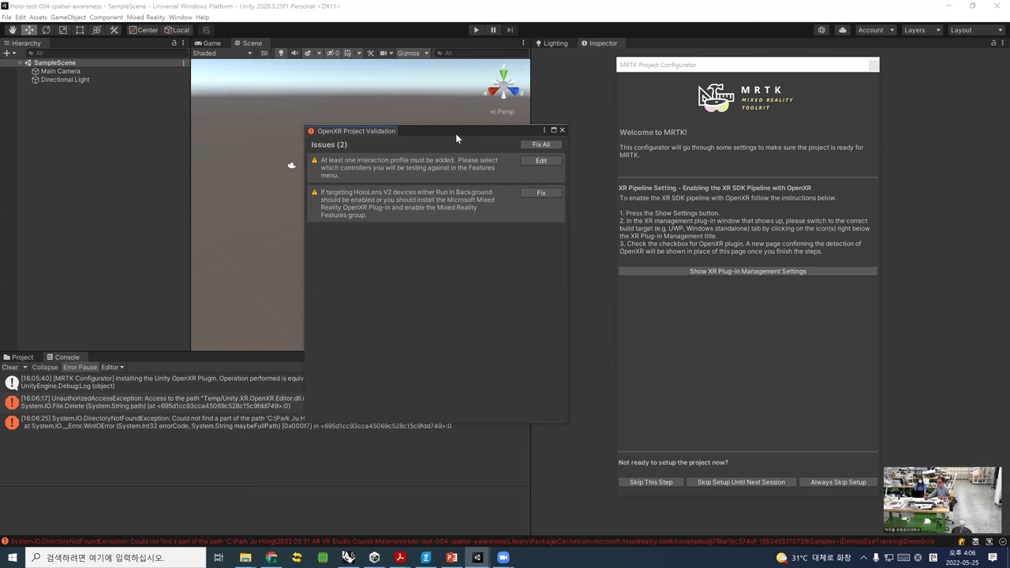
left_click(527, 144)
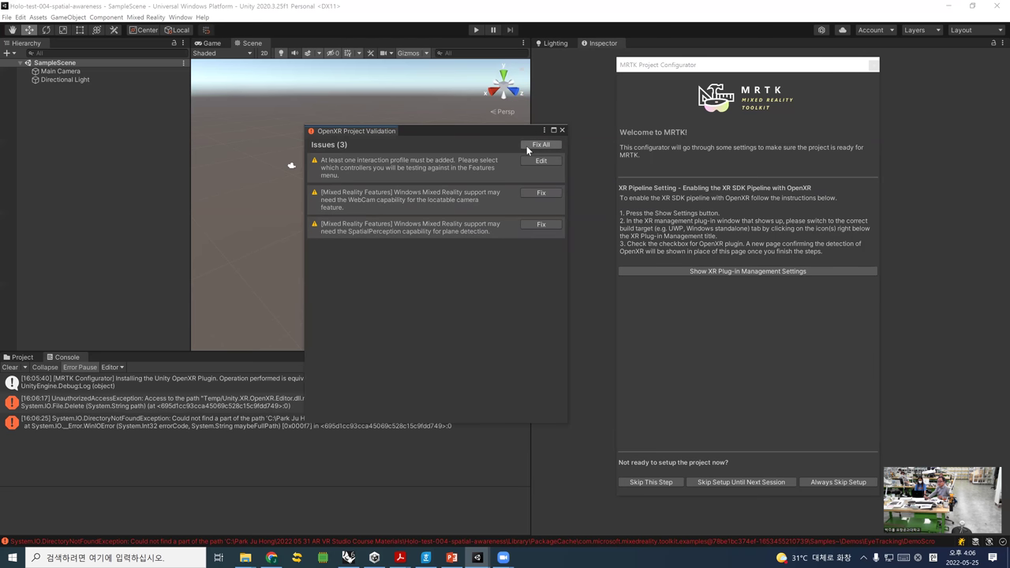
left_click(533, 146)
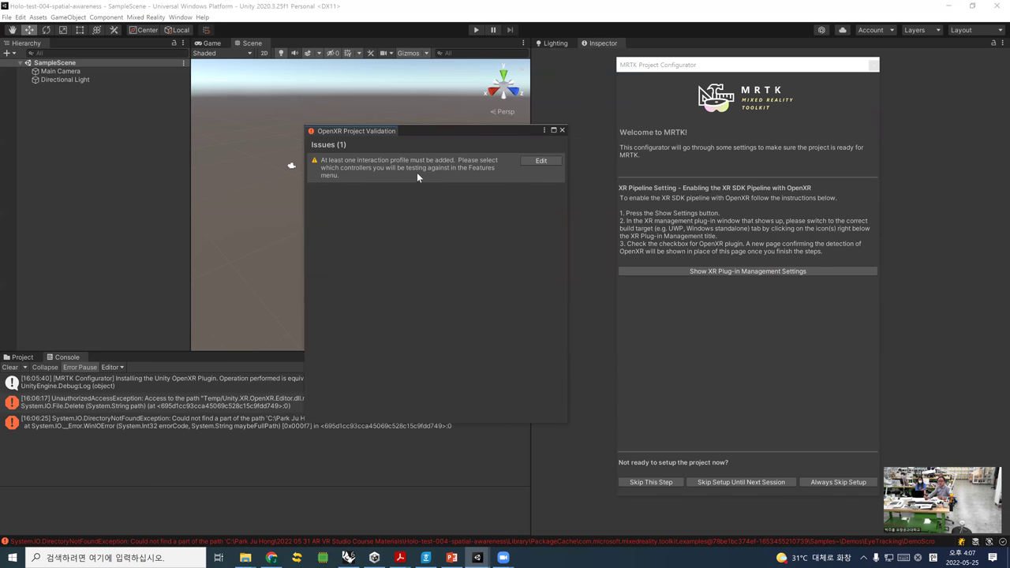
- Open the OpenXR project settings from the interaction profile issue and arrange them beside the floating validation window
left_click(541, 161)
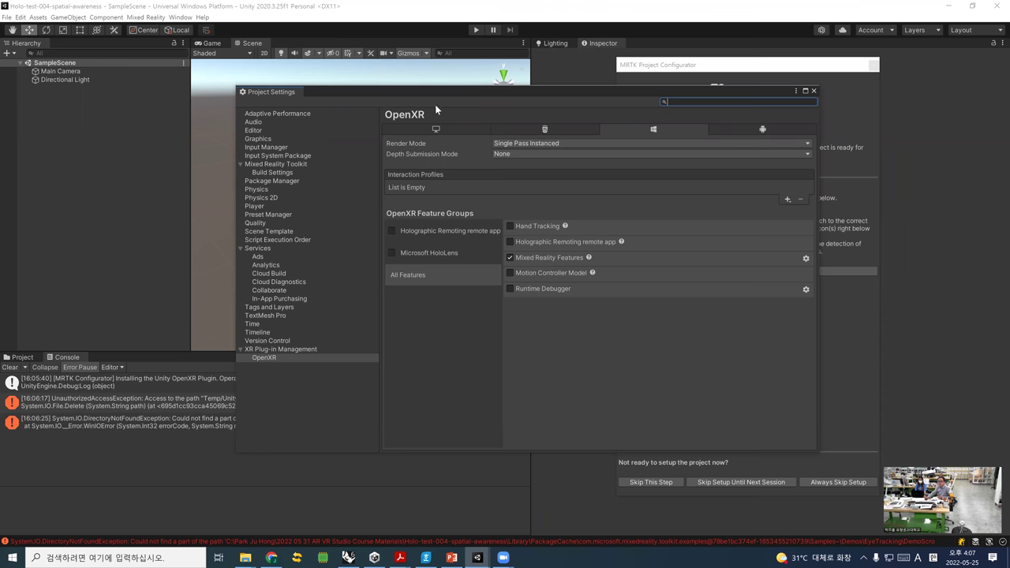
left_click_drag(423, 93, 623, 92)
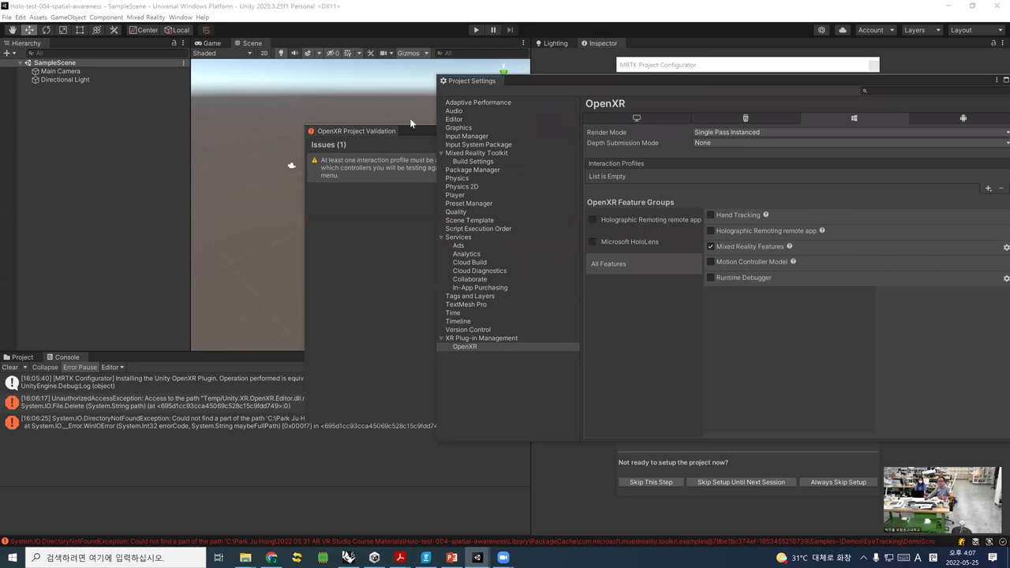
left_click(388, 129)
left_click_drag(270, 115, 369, 165)
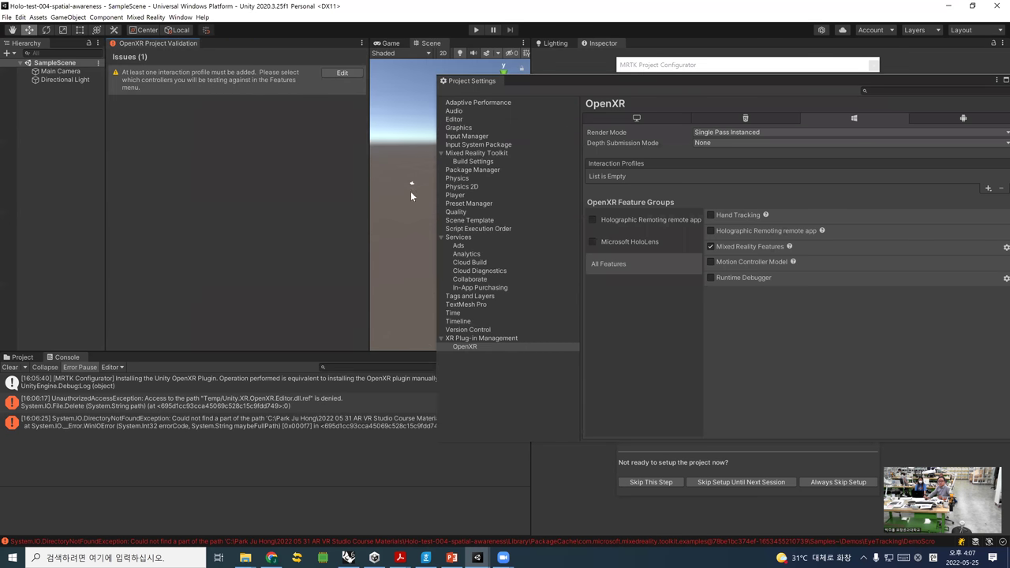
left_click_drag(158, 44, 308, 226)
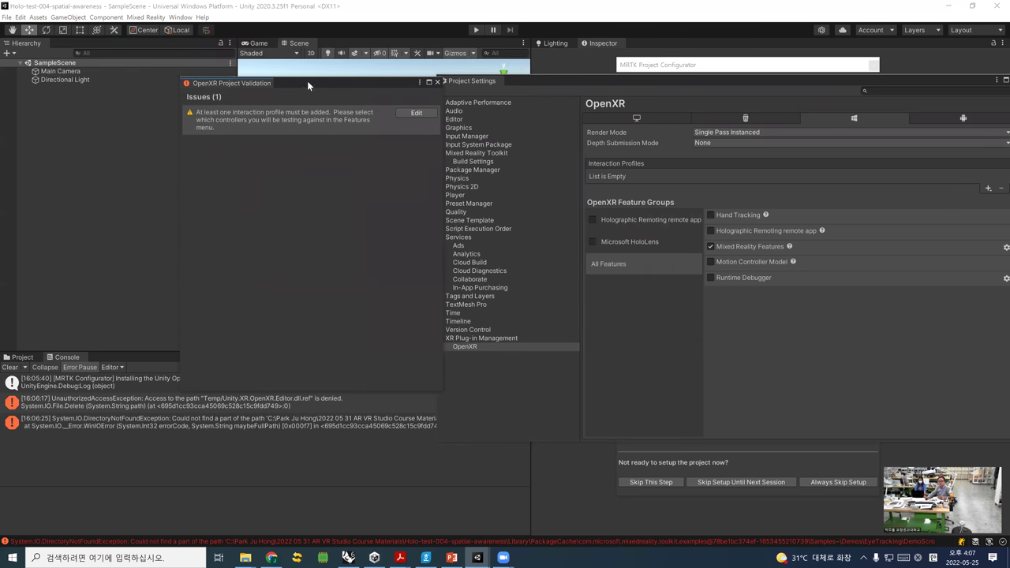
left_click_drag(305, 81, 223, 138)
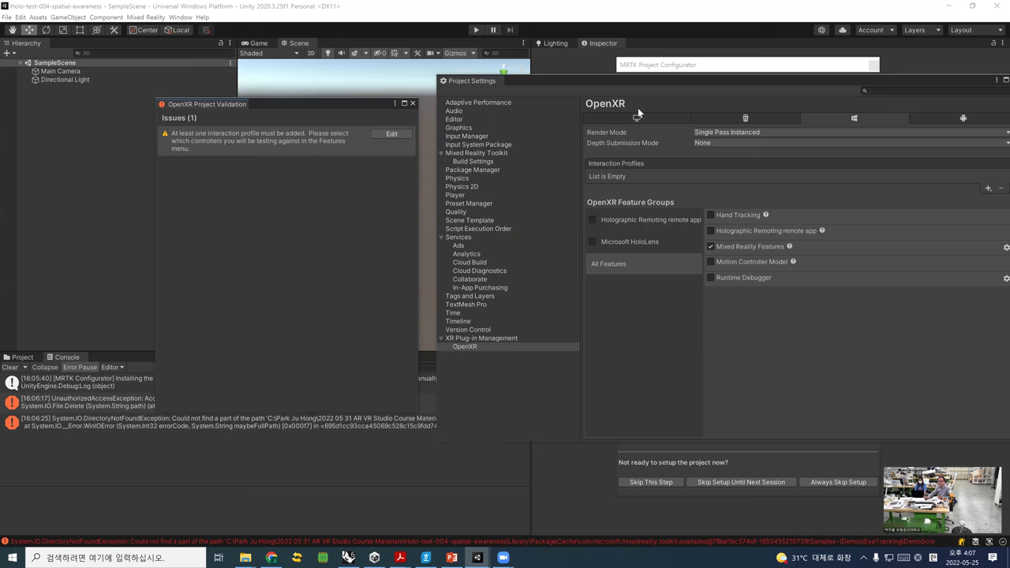
left_click_drag(540, 80, 365, 53)
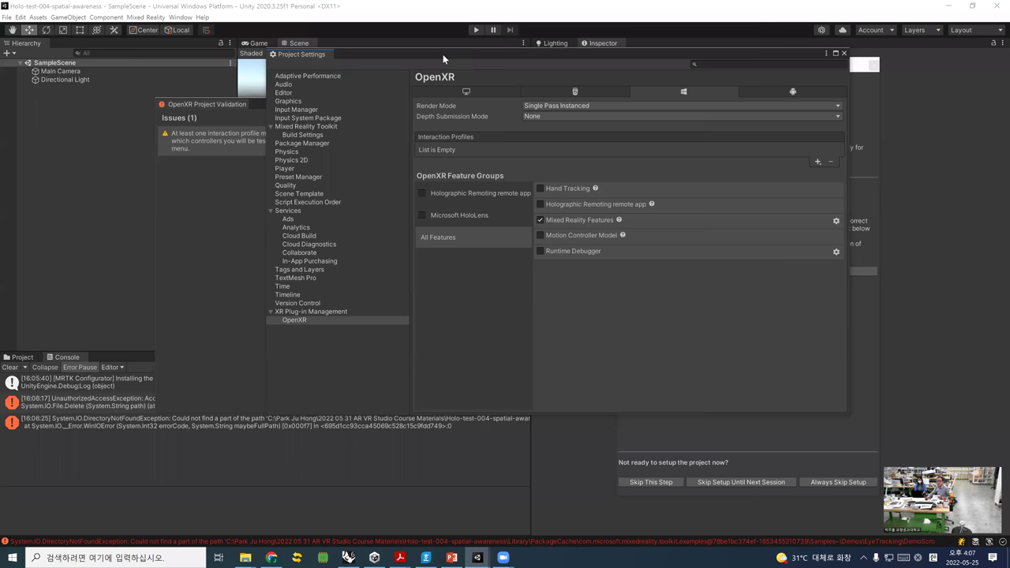
left_click_drag(443, 54, 331, 51)
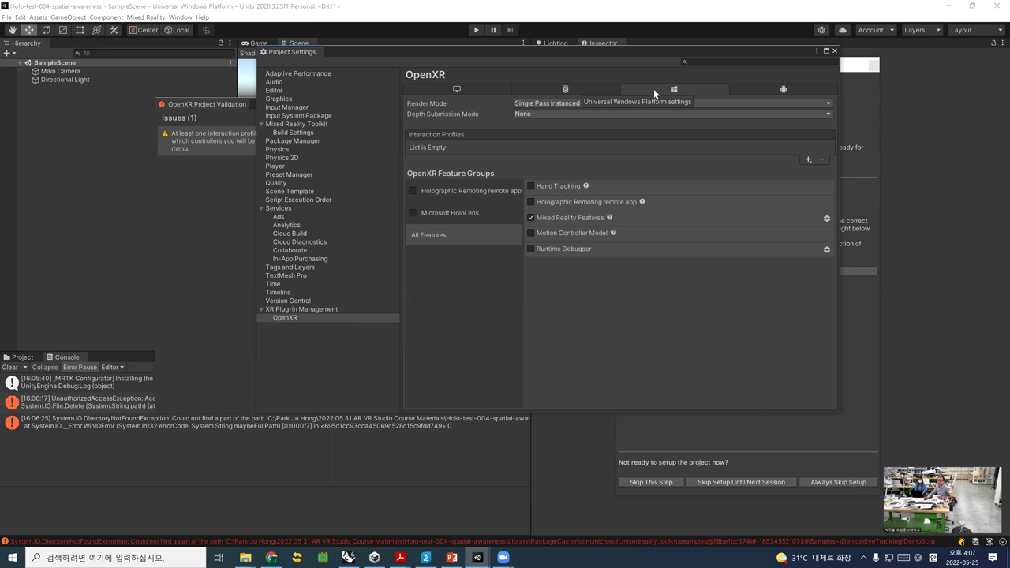
- Keep the Universal Windows Platform render mode at Single Pass Instanced and set the depth submission mode to Depth 16 Bit
left_click(532, 105)
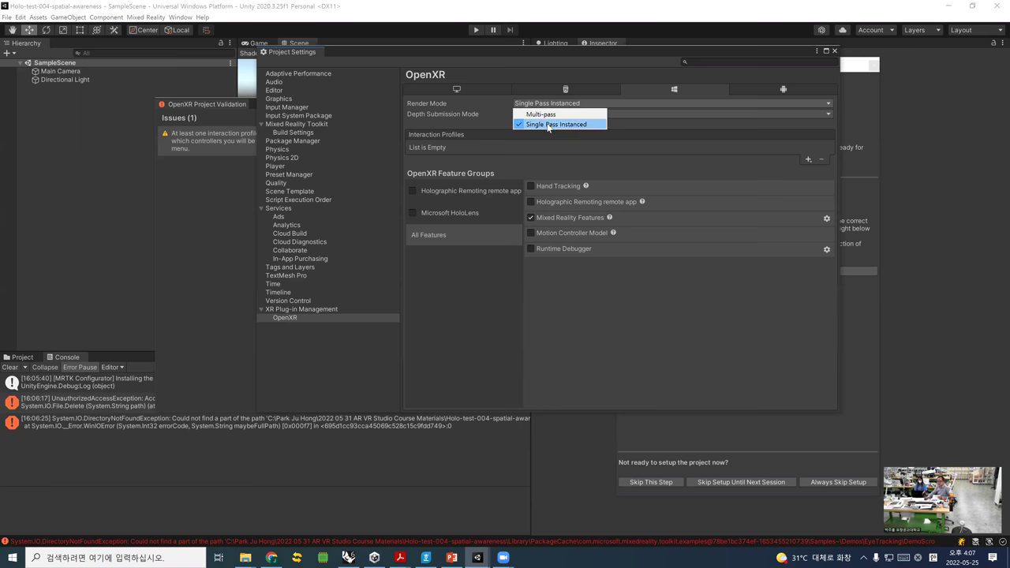
left_click(543, 125)
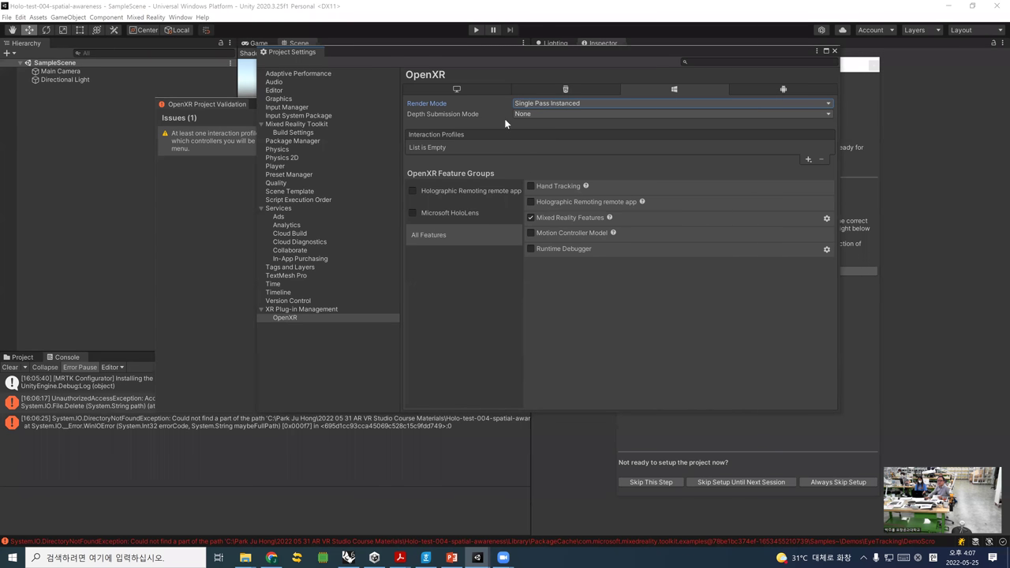
left_click(518, 114)
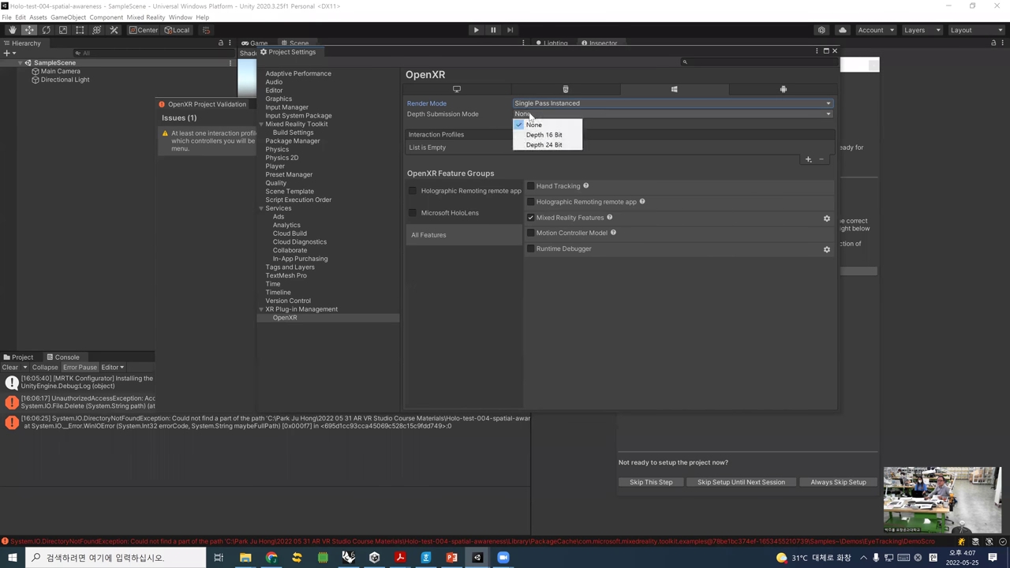
left_click(567, 136)
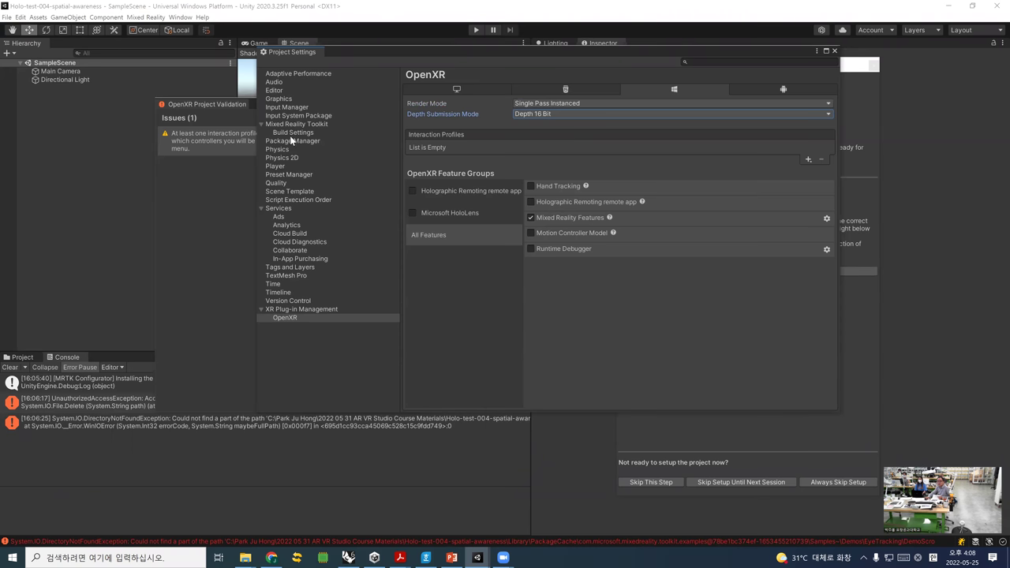
- Add the Eye Gaze, Microsoft Hand Interaction and Microsoft Motion Controller profiles to the OpenXR interaction profiles for Universal Windows Platform
left_click(225, 106)
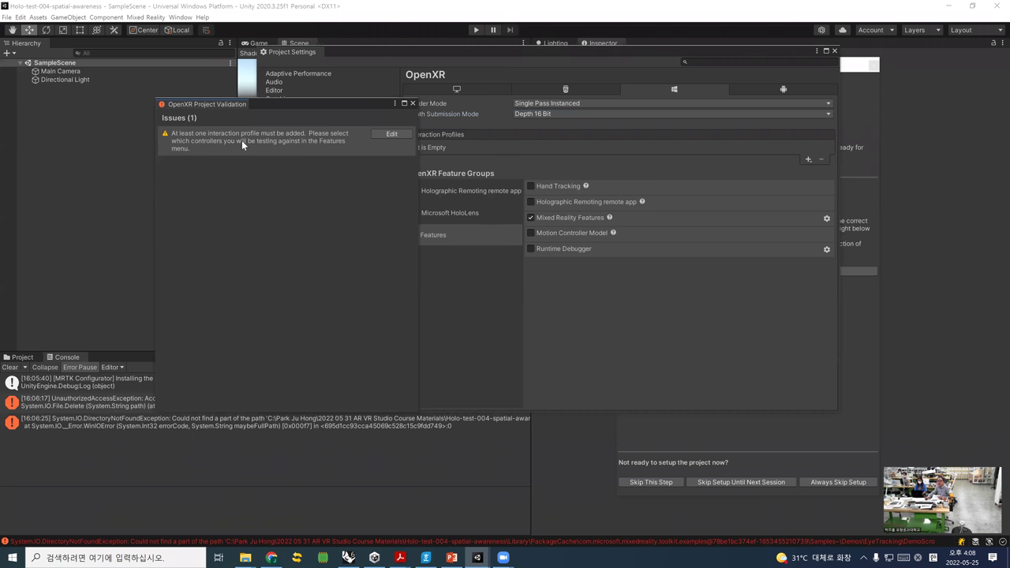
left_click_drag(276, 108, 203, 122)
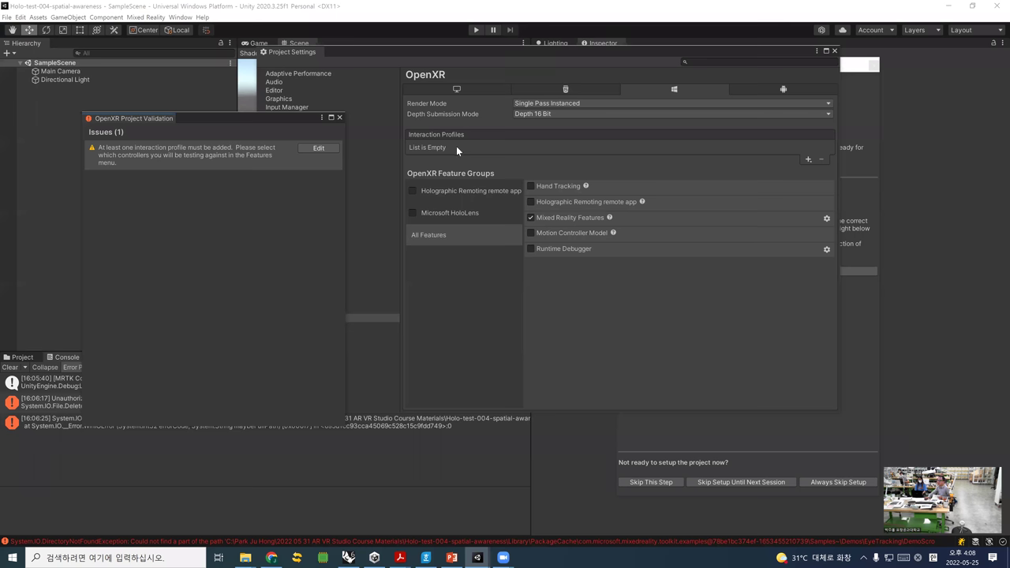
left_click(808, 161)
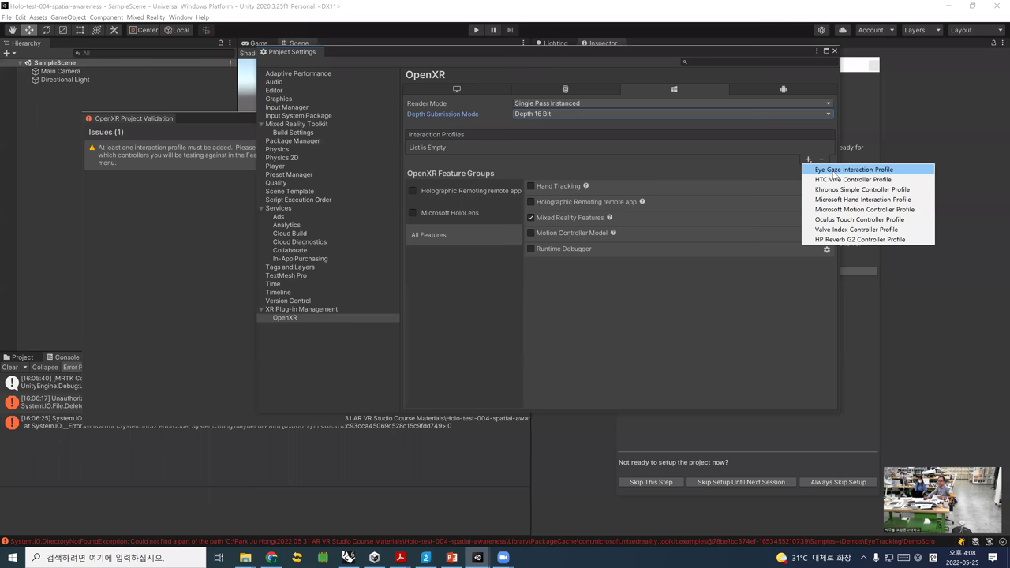
left_click(834, 171)
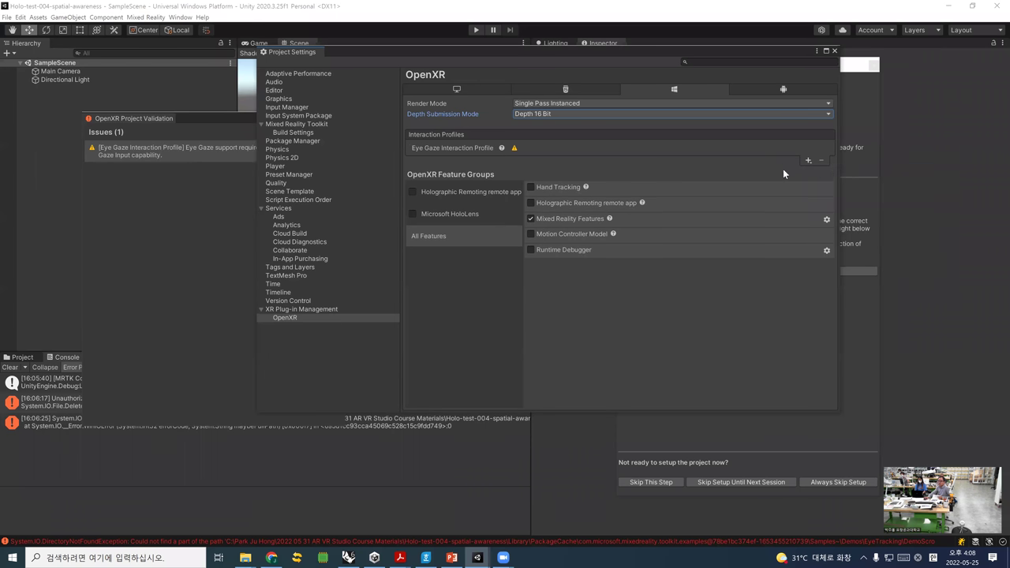
left_click(807, 161)
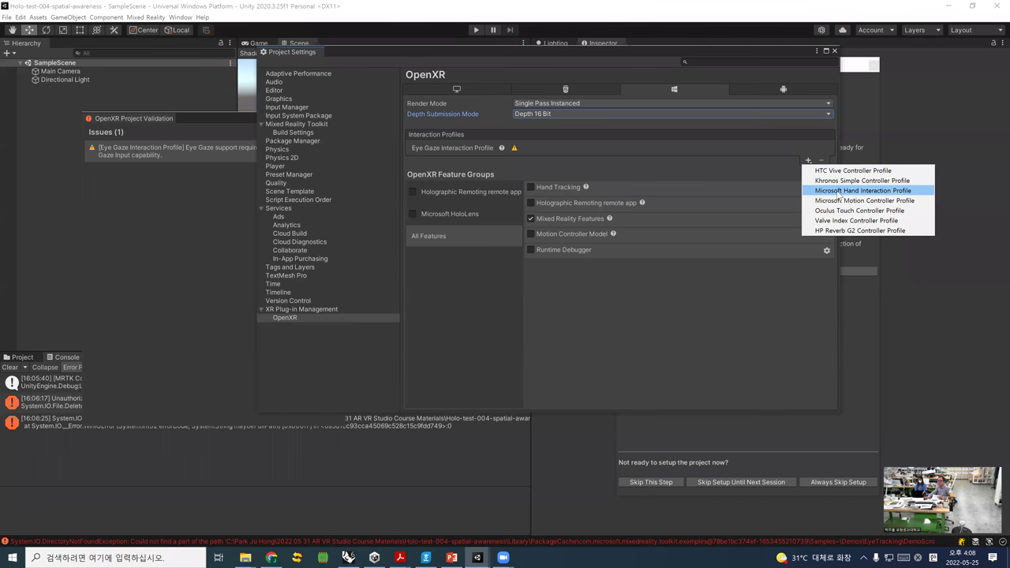
left_click(838, 192)
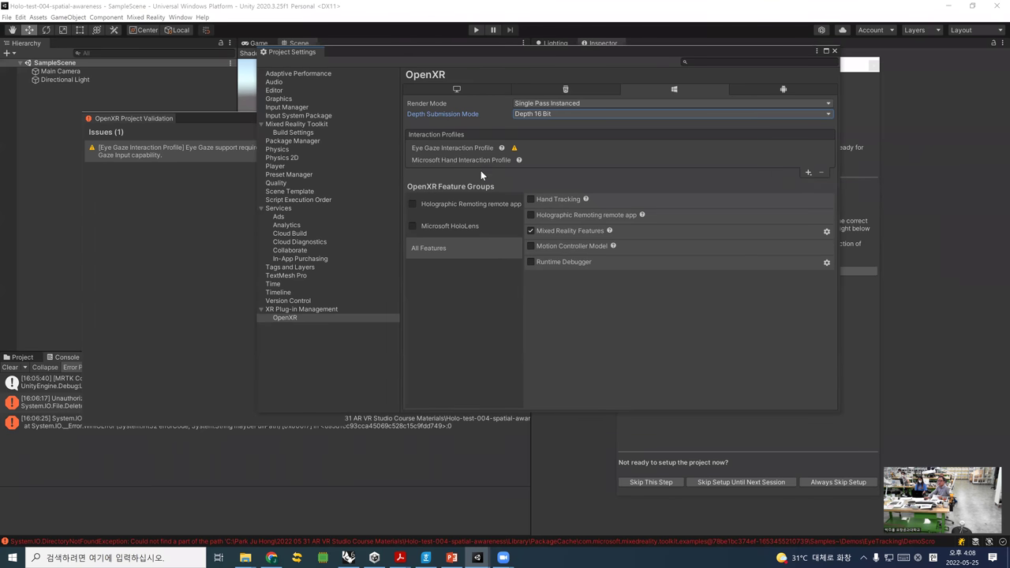
left_click(807, 173)
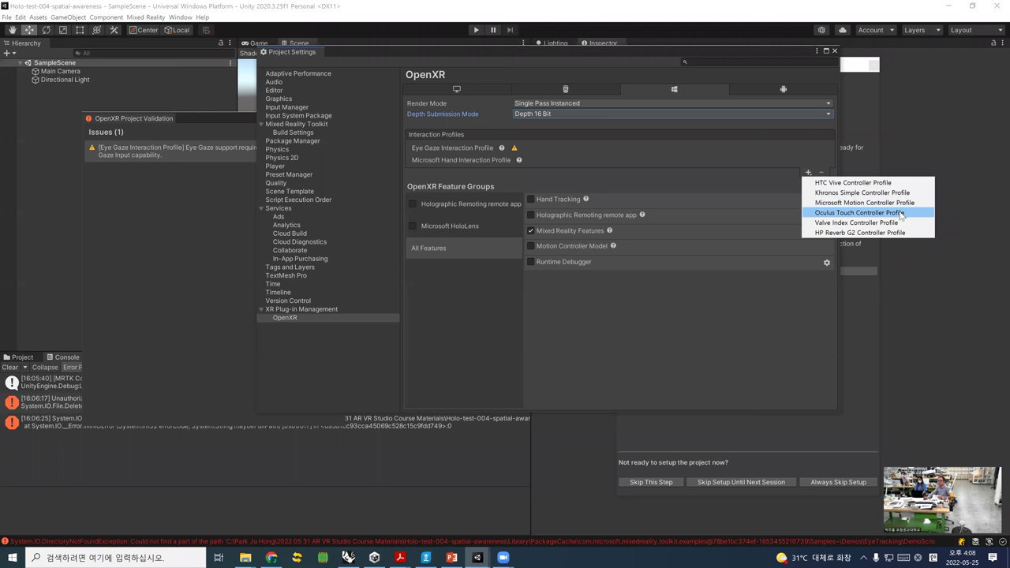
key("Up")
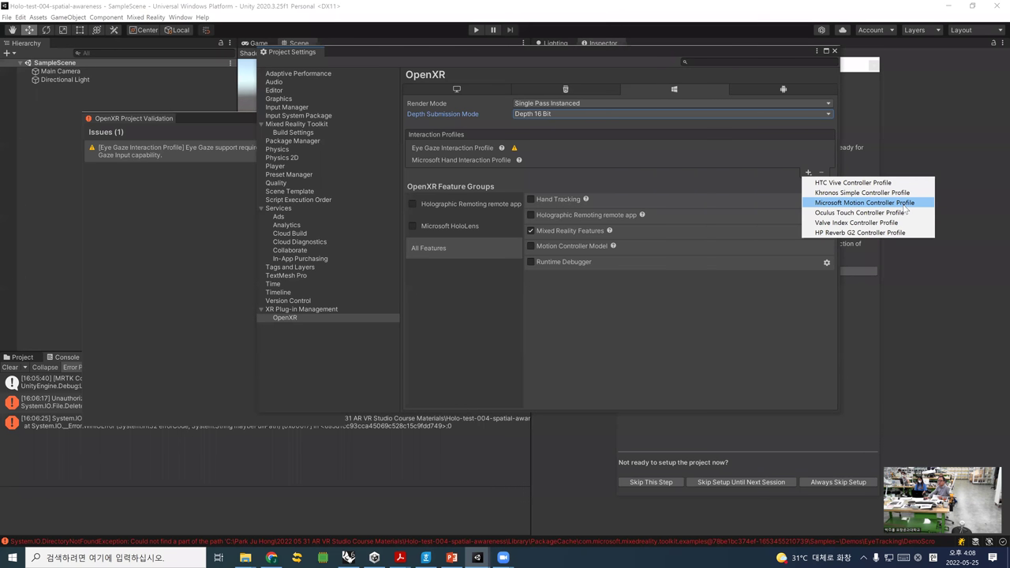
left_click(904, 203)
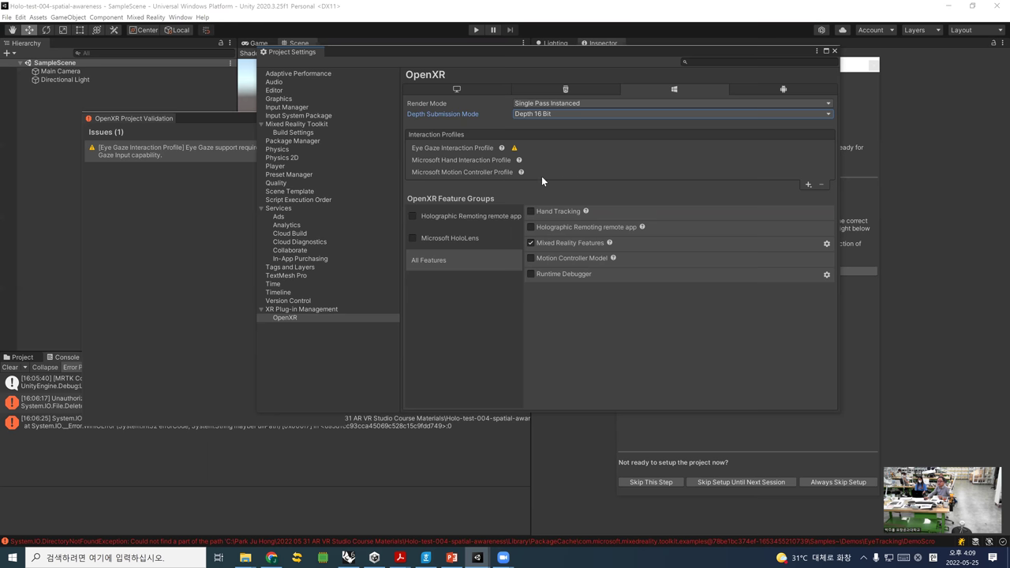
- Check the Eye Gaze Interaction Profile warning and enable the Microsoft HoloLens feature group for OpenXR
left_click(514, 148)
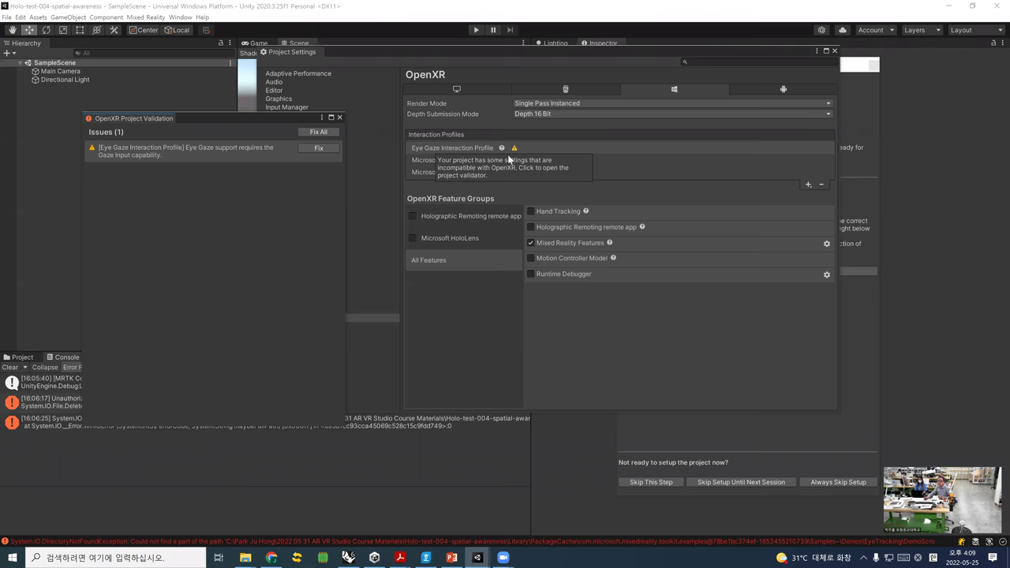
left_click(509, 160)
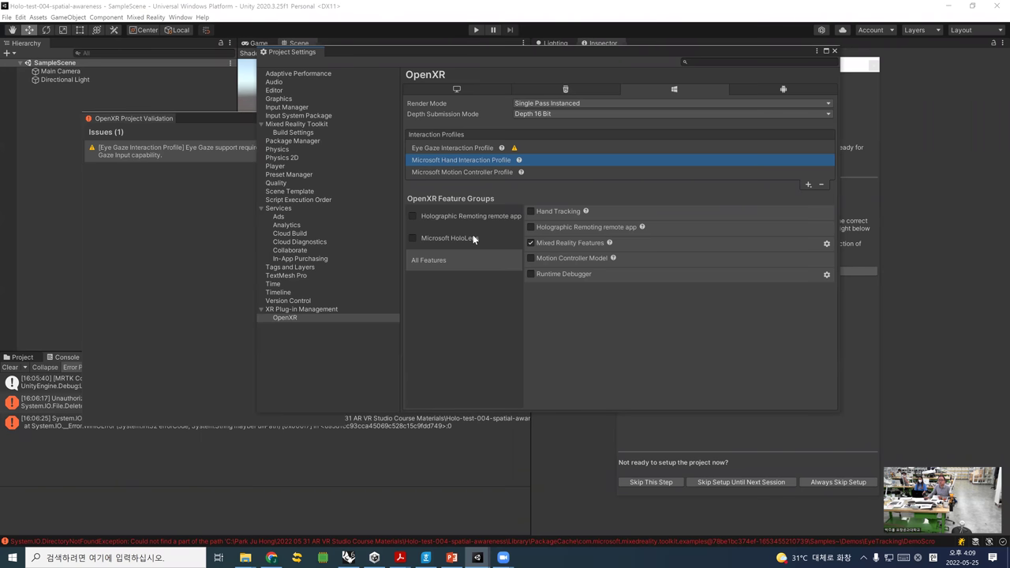
left_click(425, 240)
left_click(413, 237)
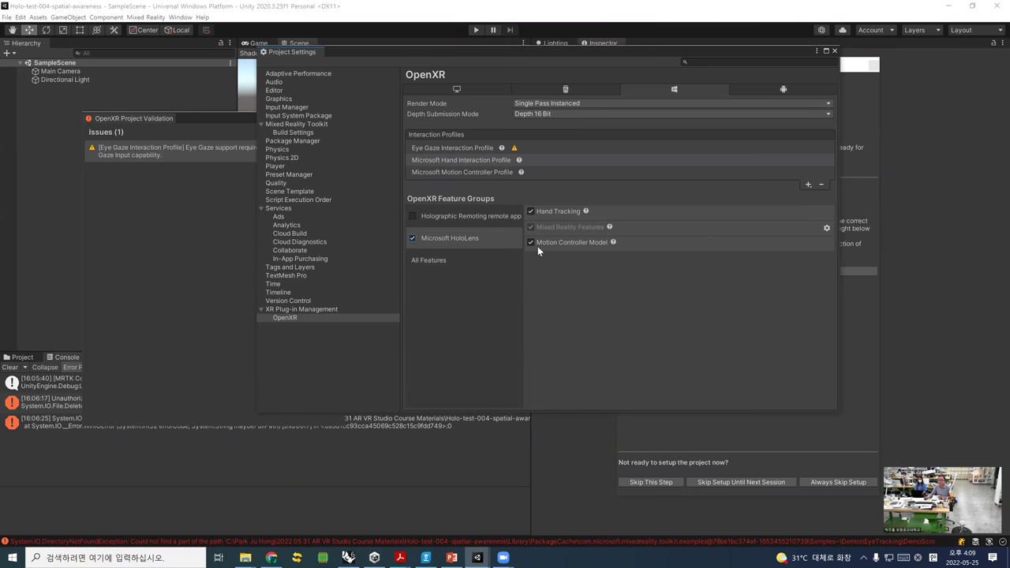
- Apply all fixes for the Eye Gaze Interaction Profile issue, including the Gaze Input capability, and close the validation and project settings windows
left_click(514, 149)
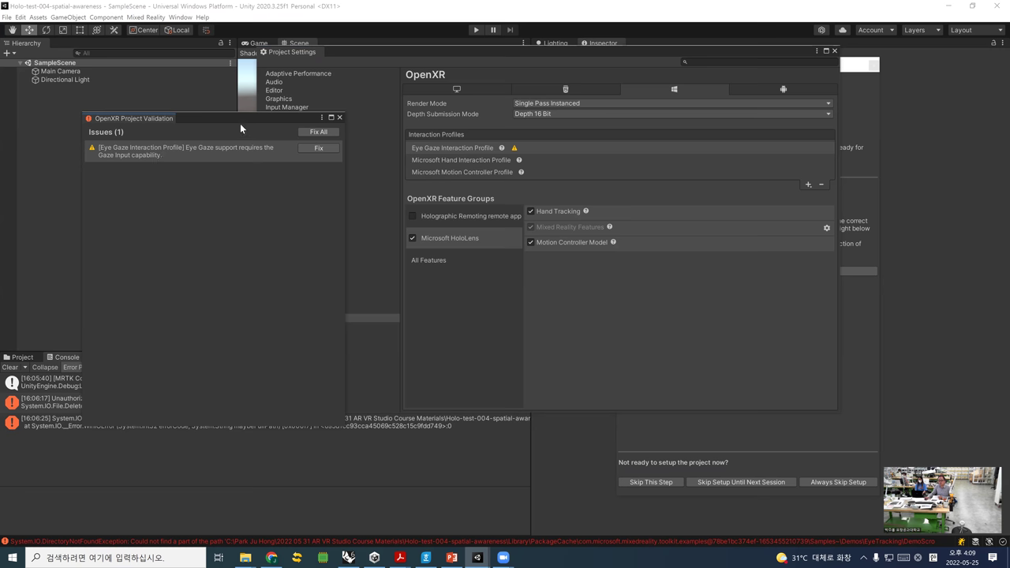
left_click_drag(238, 126, 229, 147)
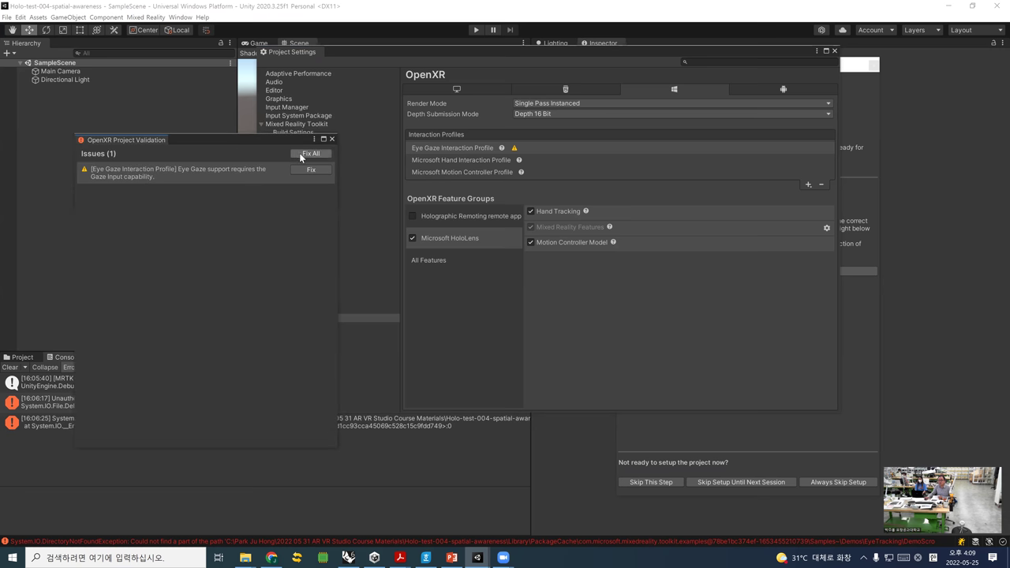
left_click(299, 153)
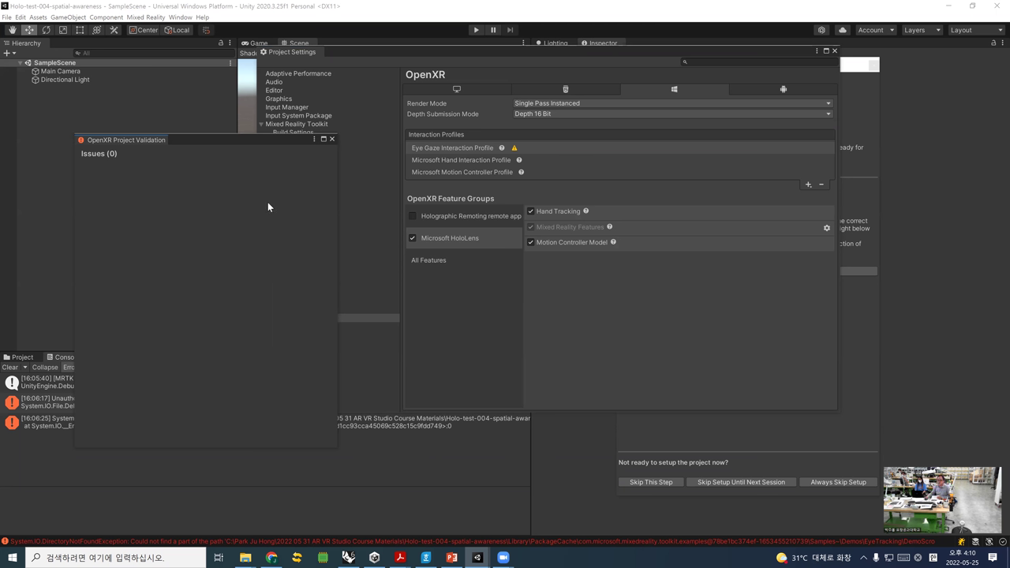
left_click(331, 139)
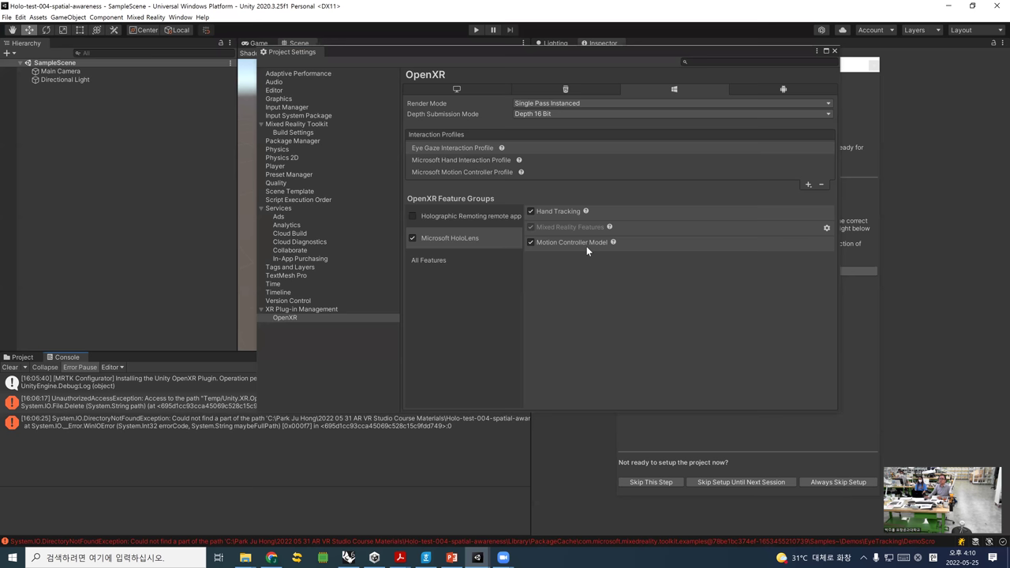
left_click_drag(473, 57, 373, 72)
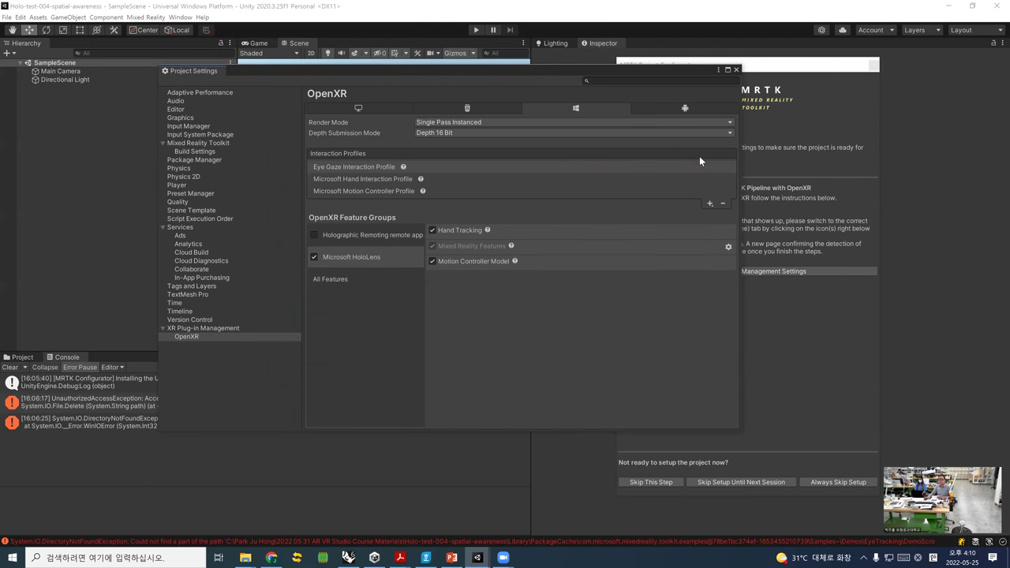
left_click(735, 70)
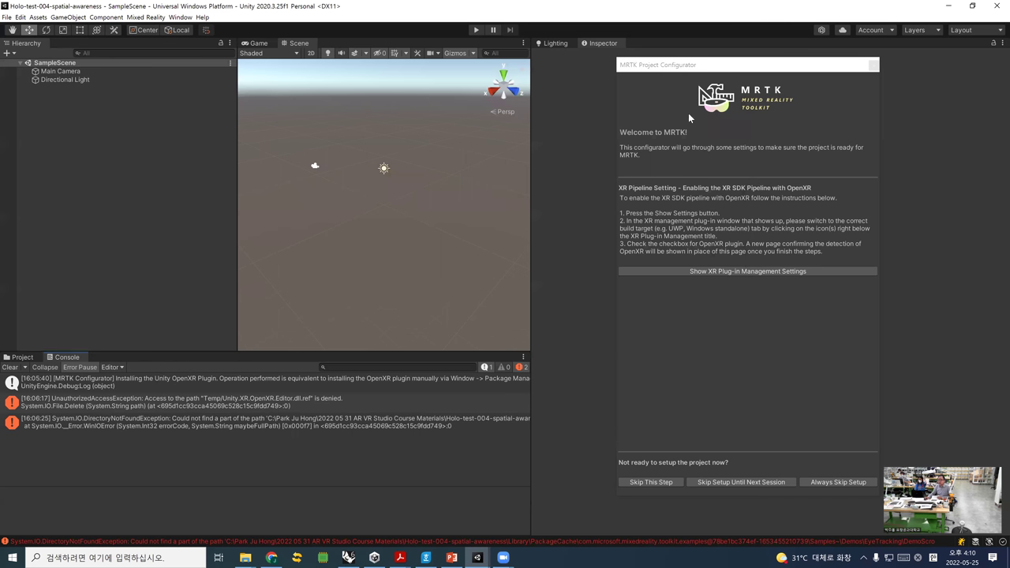
- Open the XR Plug-in Management settings from the MRTK Project Configurator and enable the OpenXR provider for Universal Windows Platform
left_click(689, 70)
left_click_drag(689, 71, 537, 74)
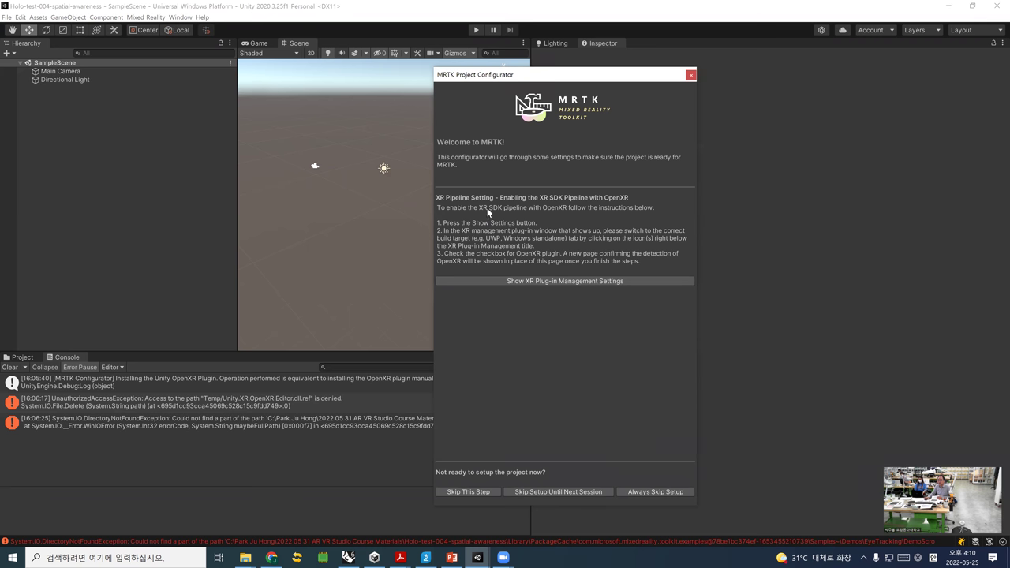
left_click(519, 283)
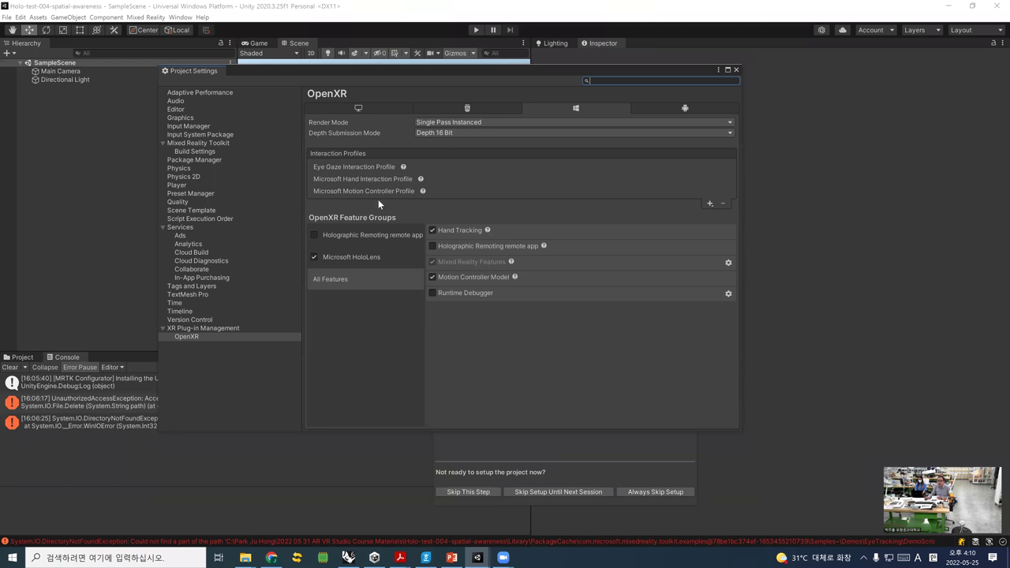
left_click(221, 328)
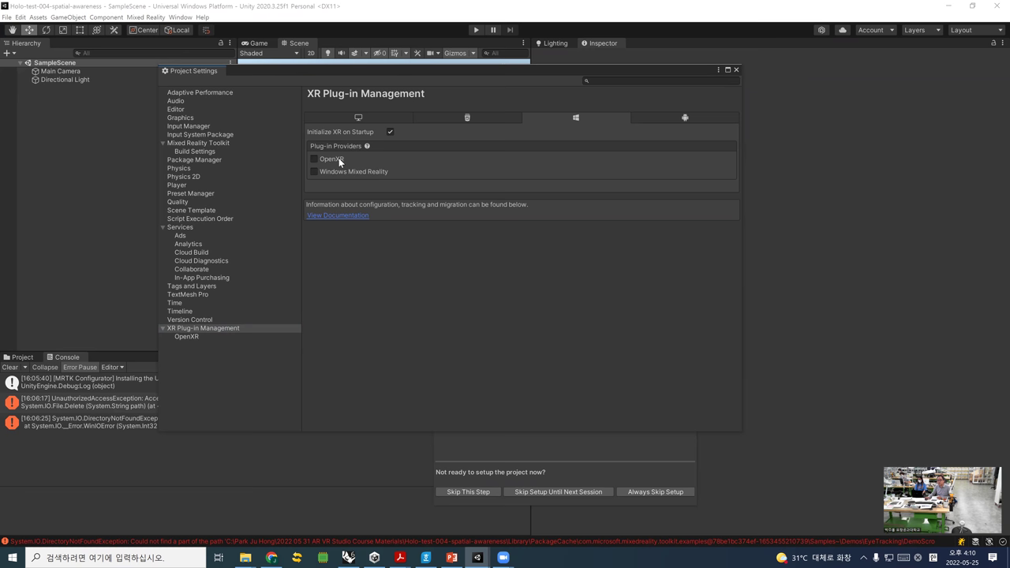
left_click(313, 159)
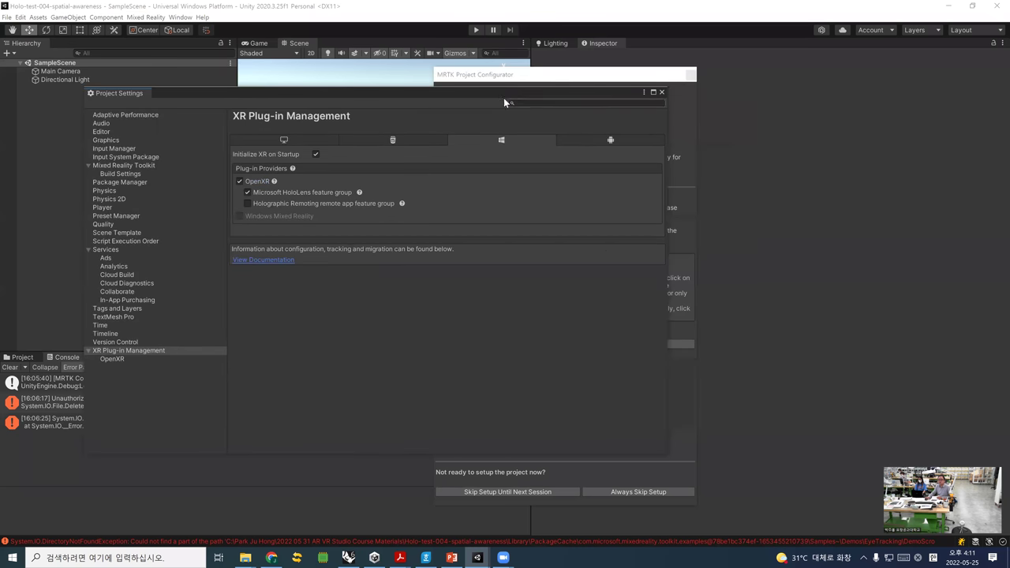
- Move the MRTK Project Configurator clear of the project settings and review the XR Plug-in Management providers
left_click(513, 79)
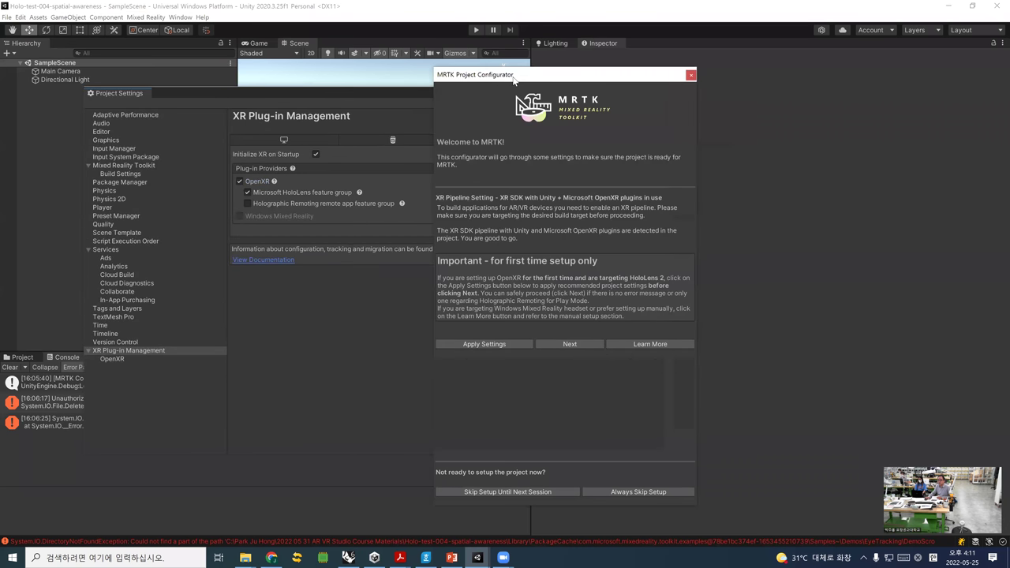
left_click_drag(513, 75, 745, 63)
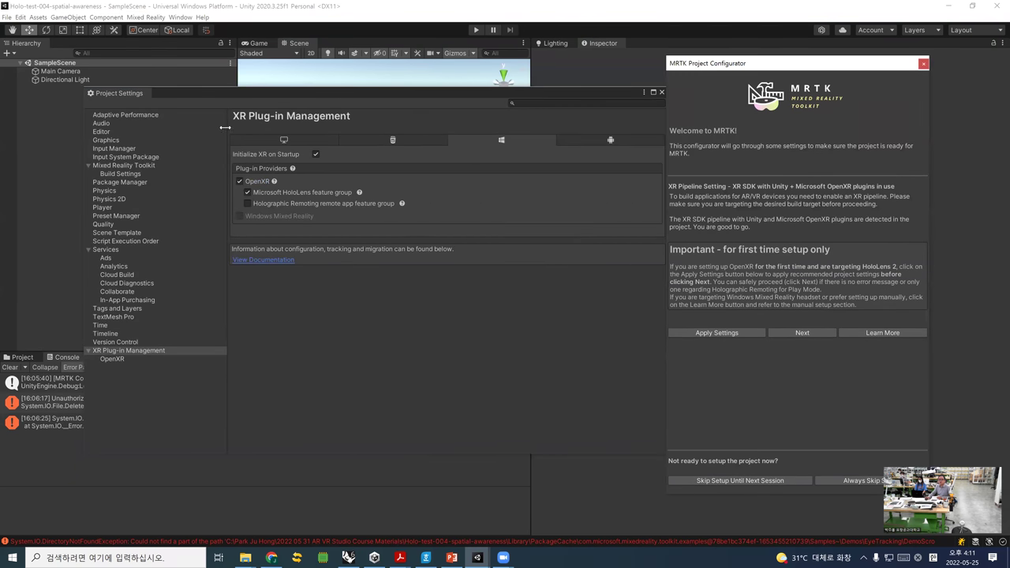
left_click(21, 18)
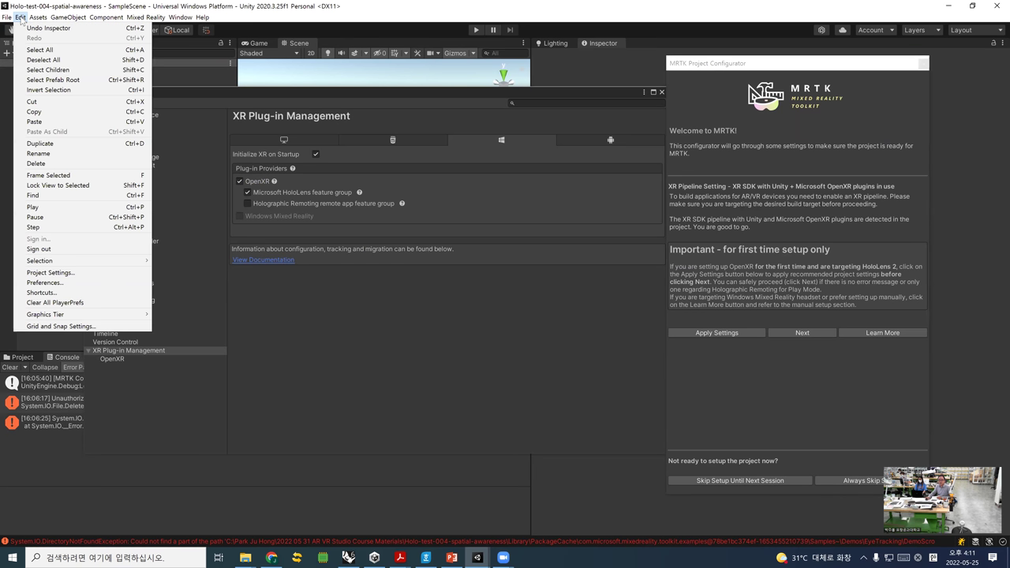
left_click(87, 273)
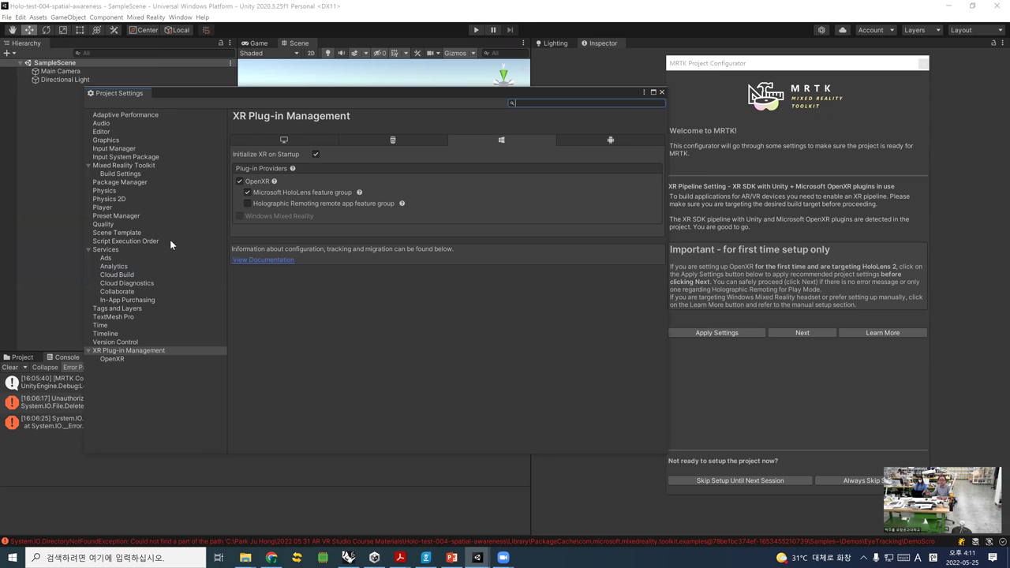
left_click(154, 347)
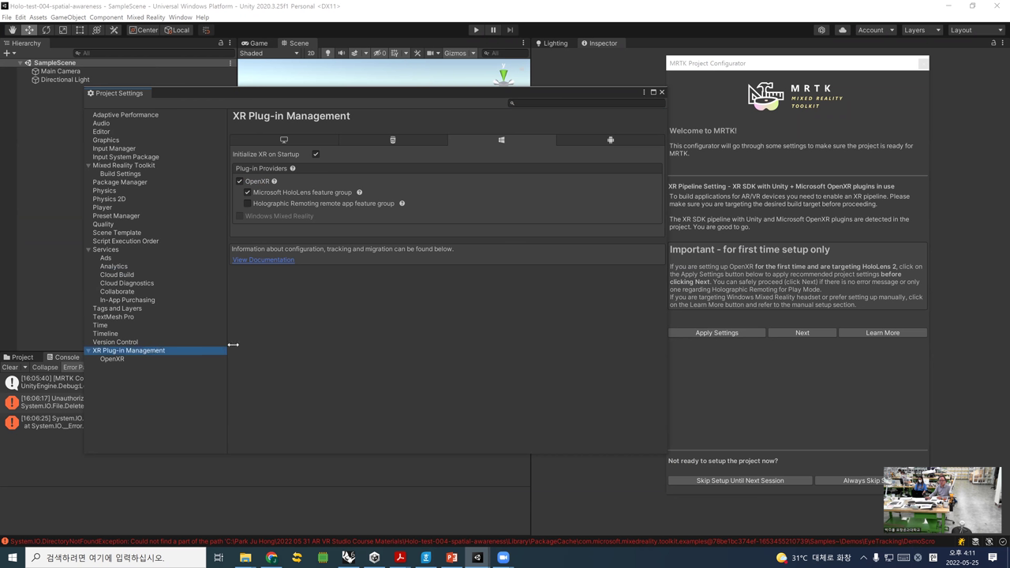
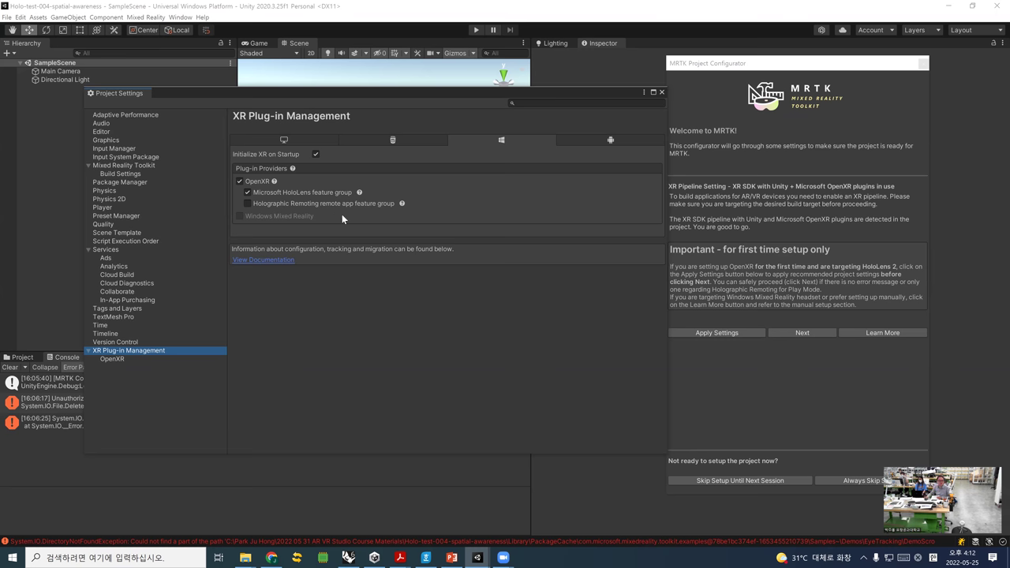
- Close the project settings and apply the recommended HoloLens 2 settings in the MRTK Project Configurator, clearing the console before reapplying them
left_click(661, 92)
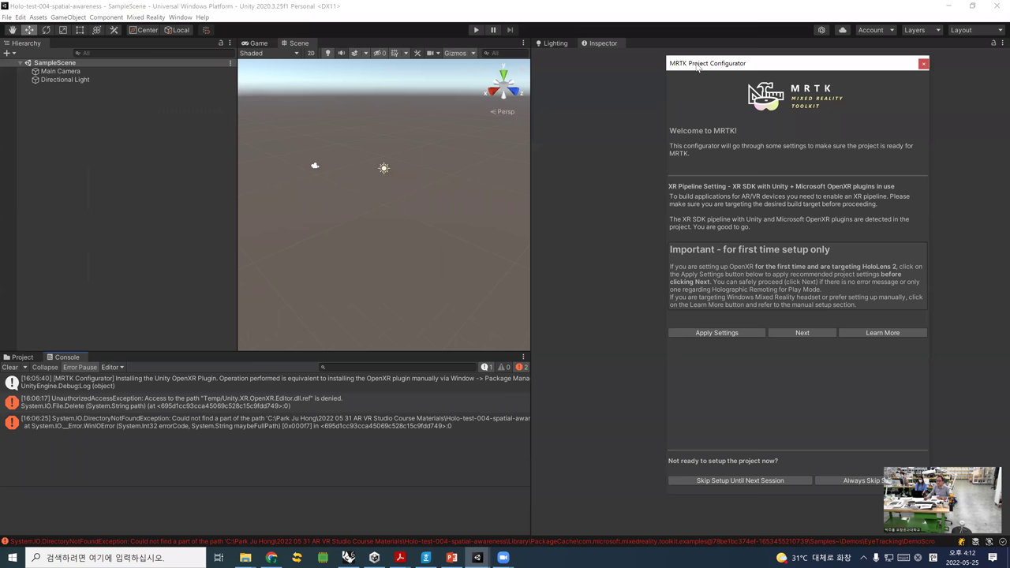
left_click_drag(697, 67, 446, 54)
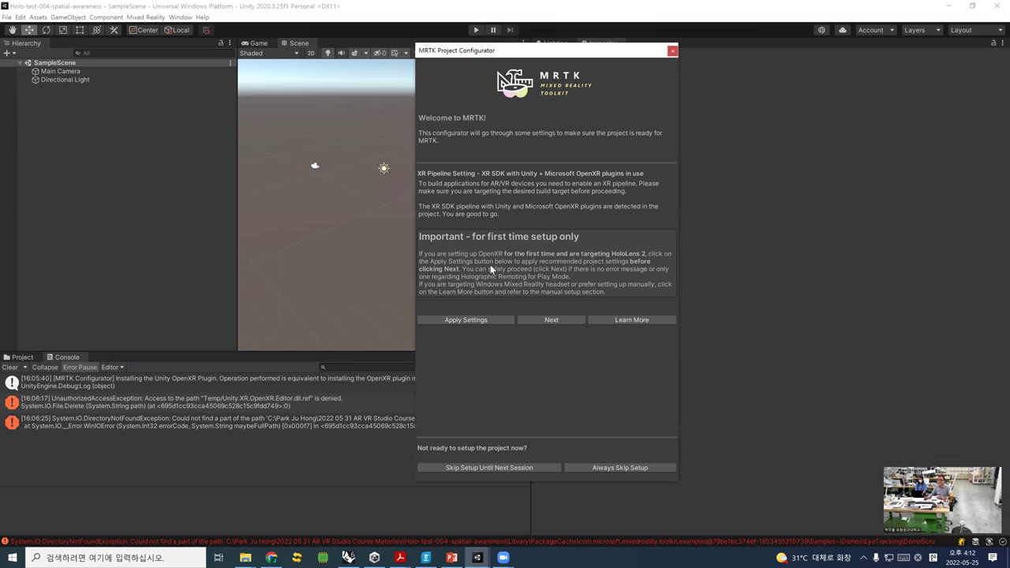
left_click(476, 322)
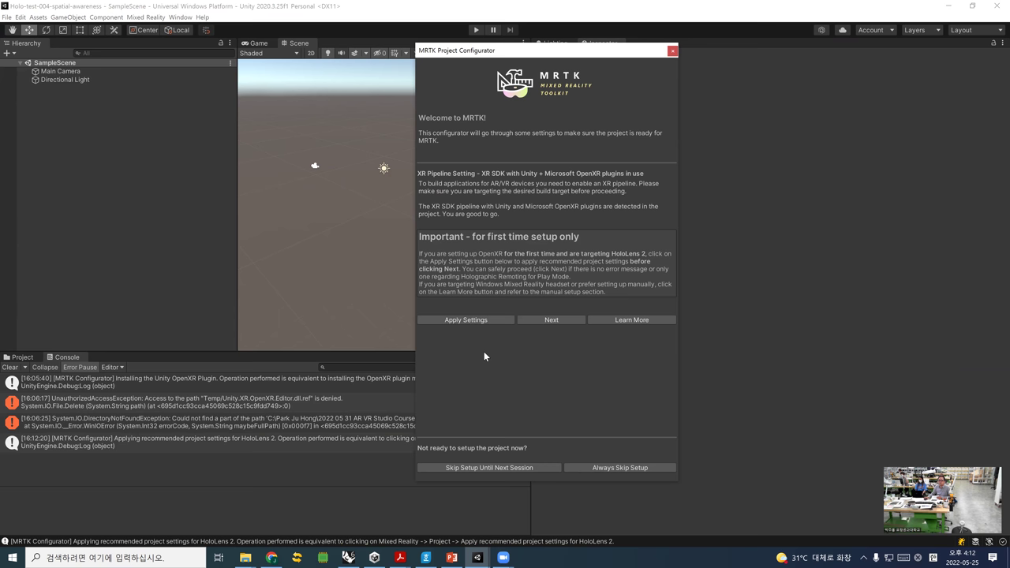
left_click(473, 320)
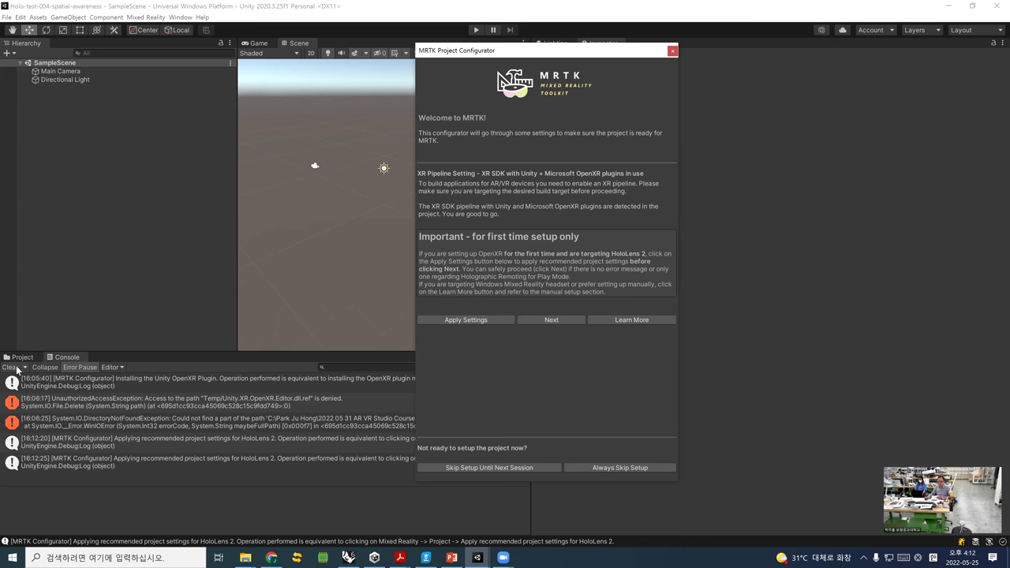
left_click(16, 368)
left_click(477, 321)
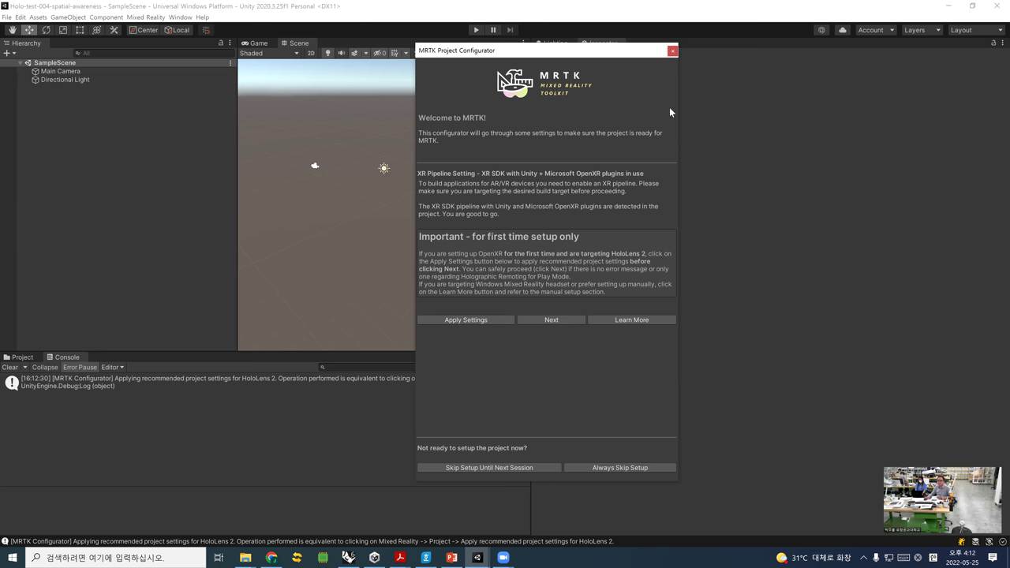
- Close the MRTK Project Configurator and create a new scene from the Basic (Built-in) template
left_click(672, 50)
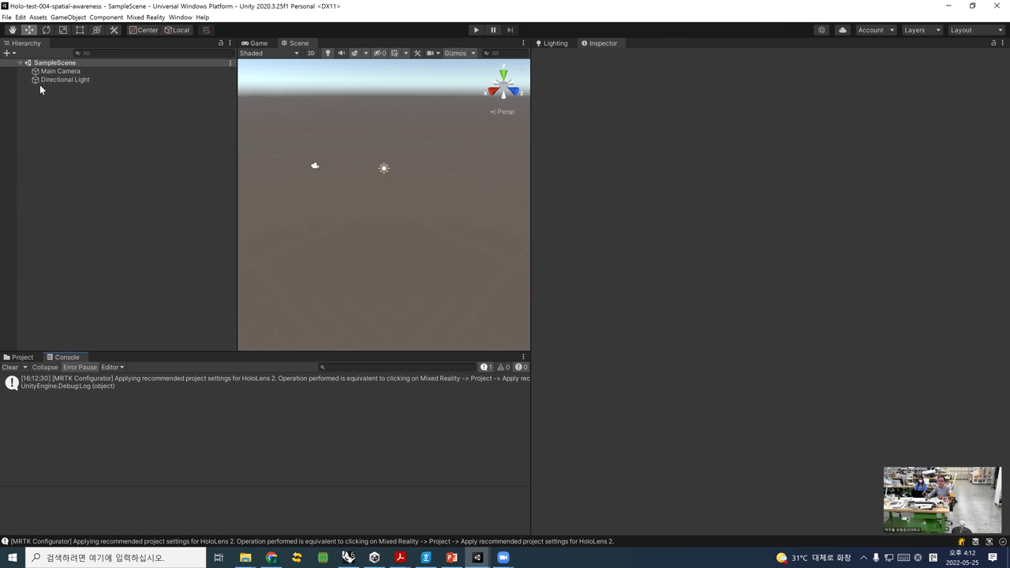
left_click(6, 18)
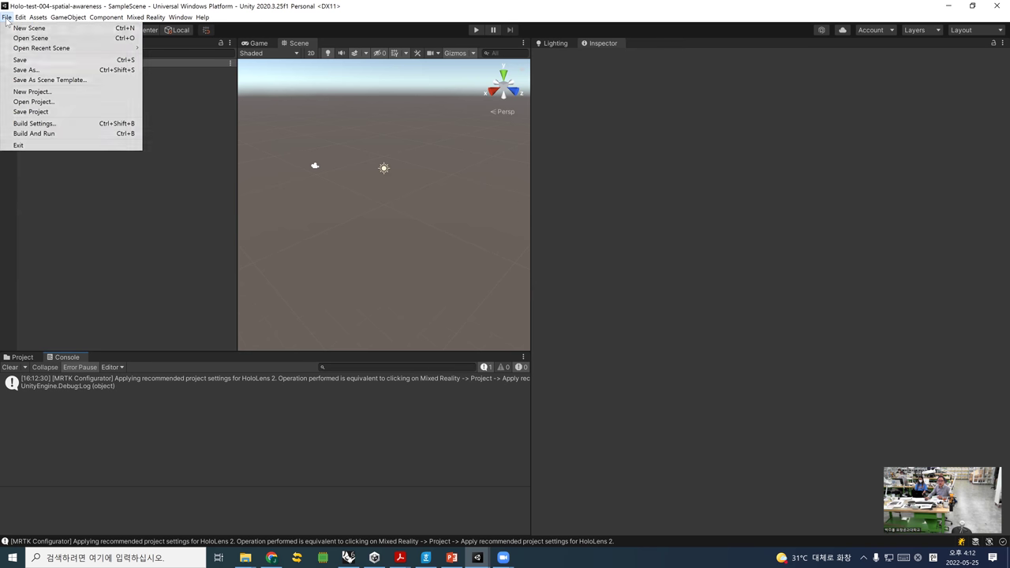
left_click(25, 31)
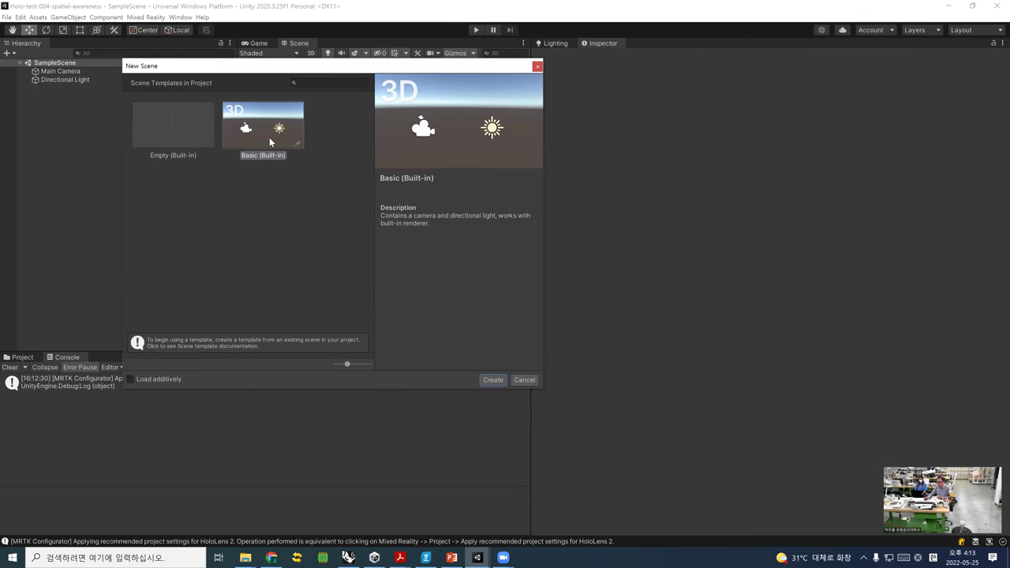
left_click(494, 380)
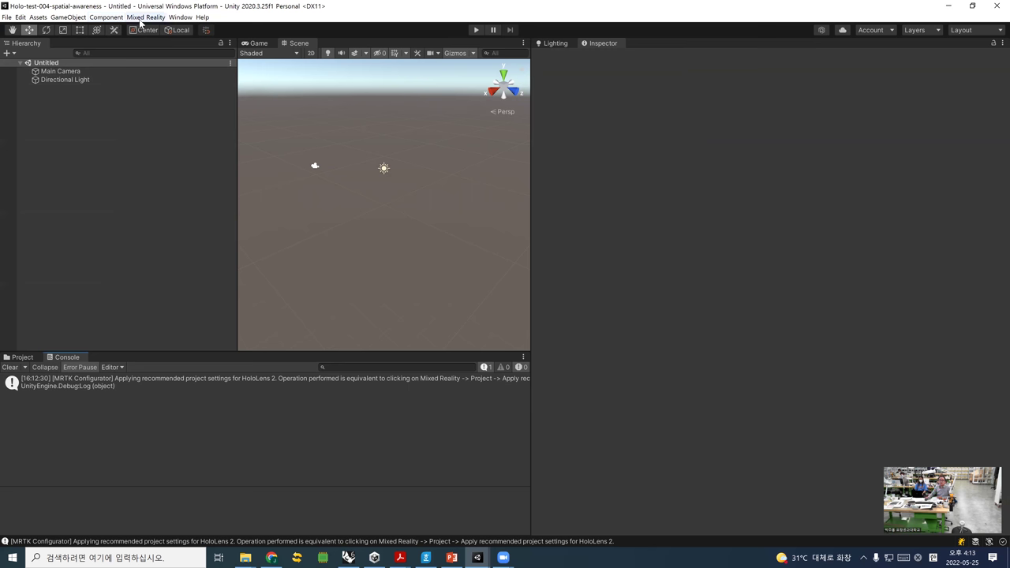
- Add the Mixed Reality Toolkit to the scene with its default configuration and expand MixedRealityPlayspace in the hierarchy
left_click(142, 19)
mouse_move(158, 41)
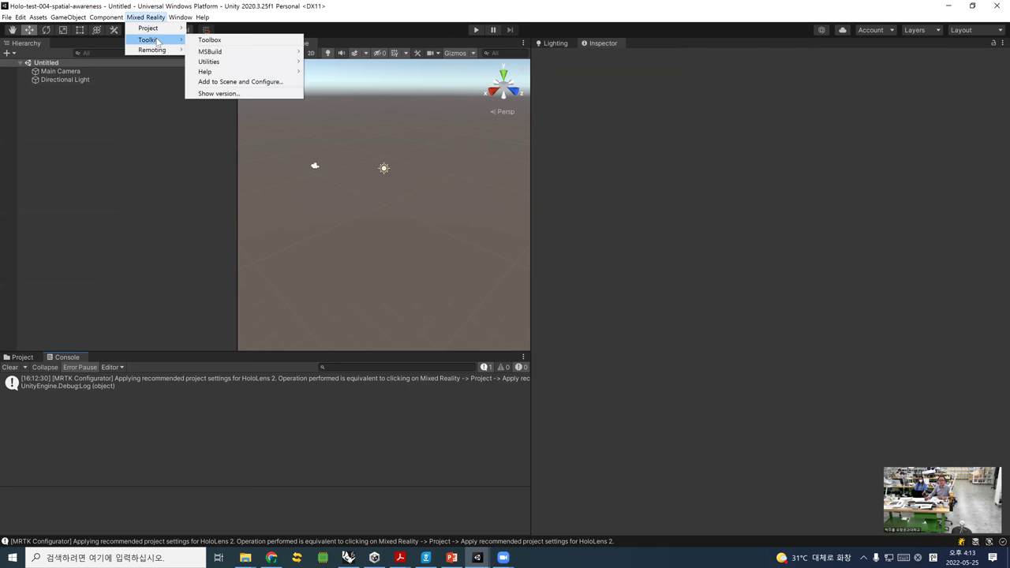
left_click(279, 86)
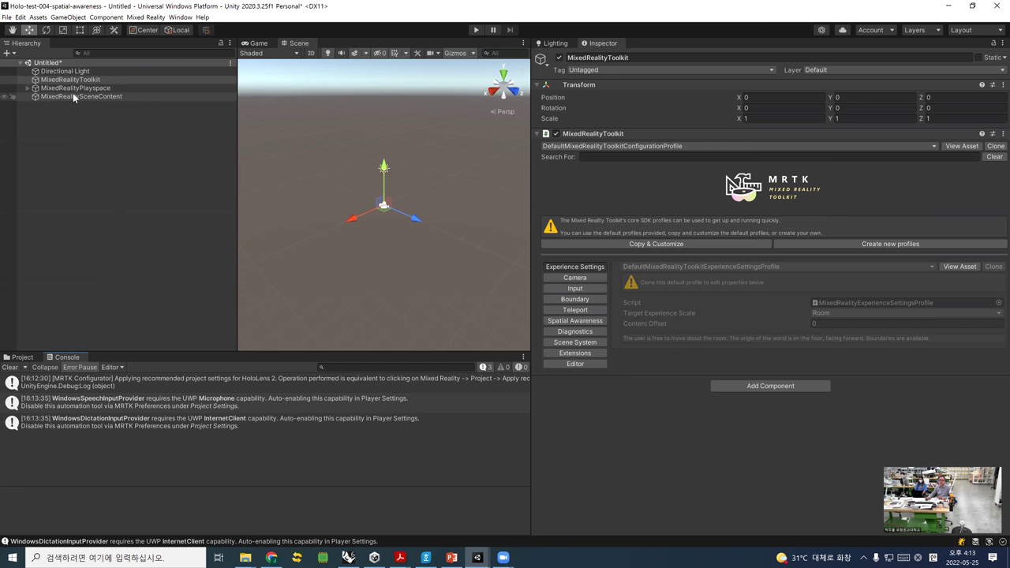
left_click(28, 88)
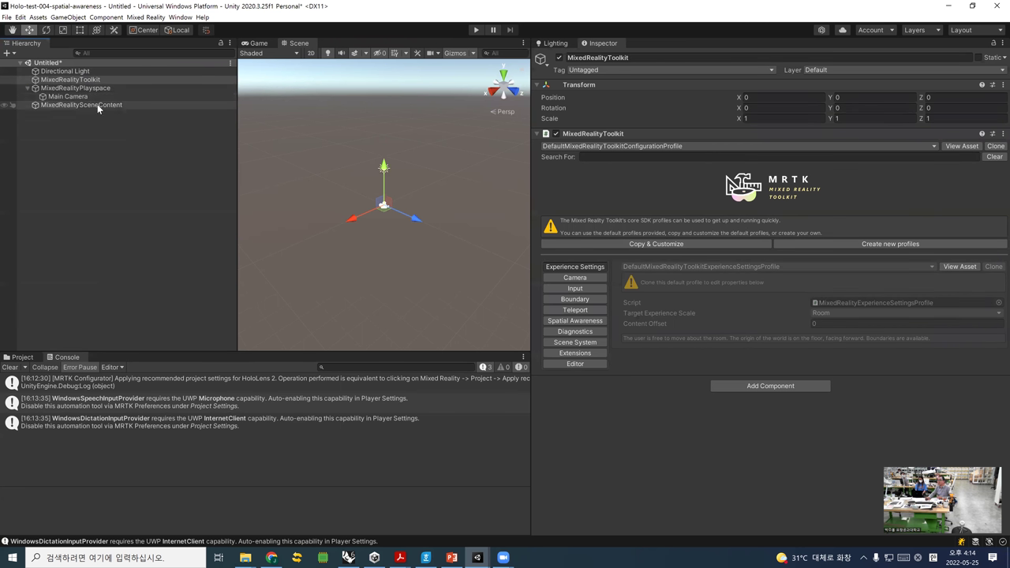
- Try to save the scene as holo-test-scebe in the Holo-test-004-spatial-awareness root folder
left_click(10, 17)
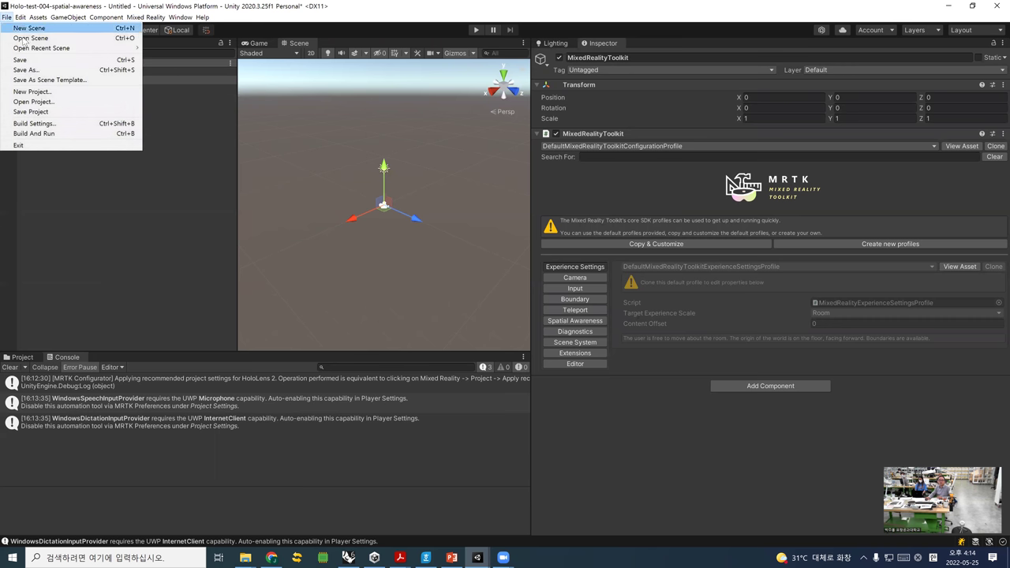
left_click(32, 61)
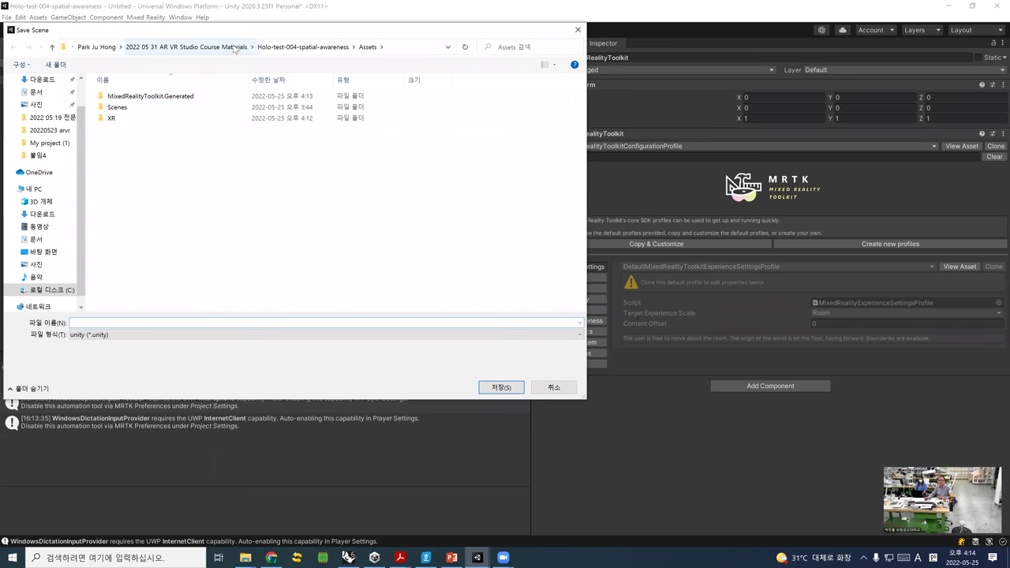
left_click(281, 50)
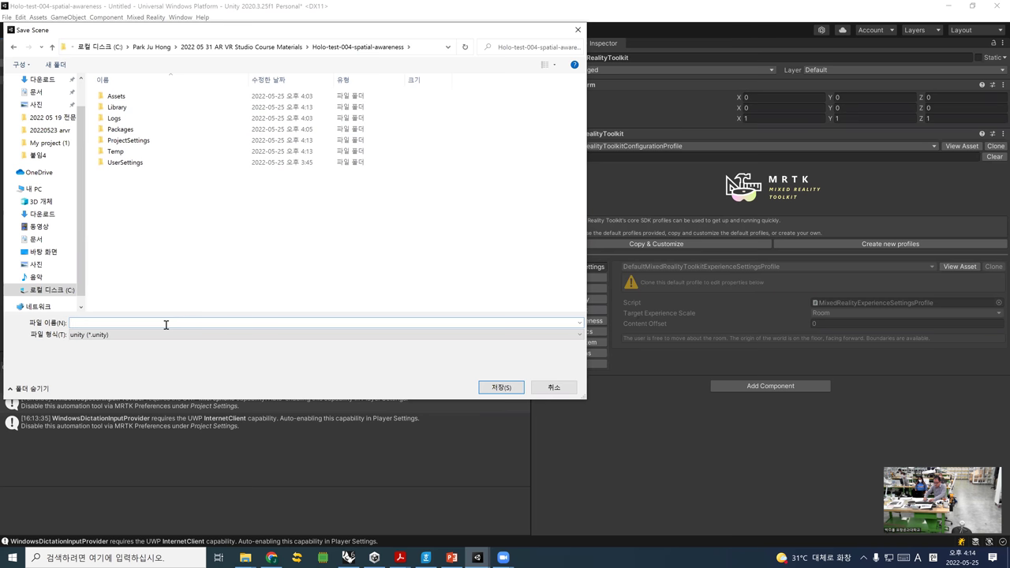
type("holo-test-scebe")
key("Return")
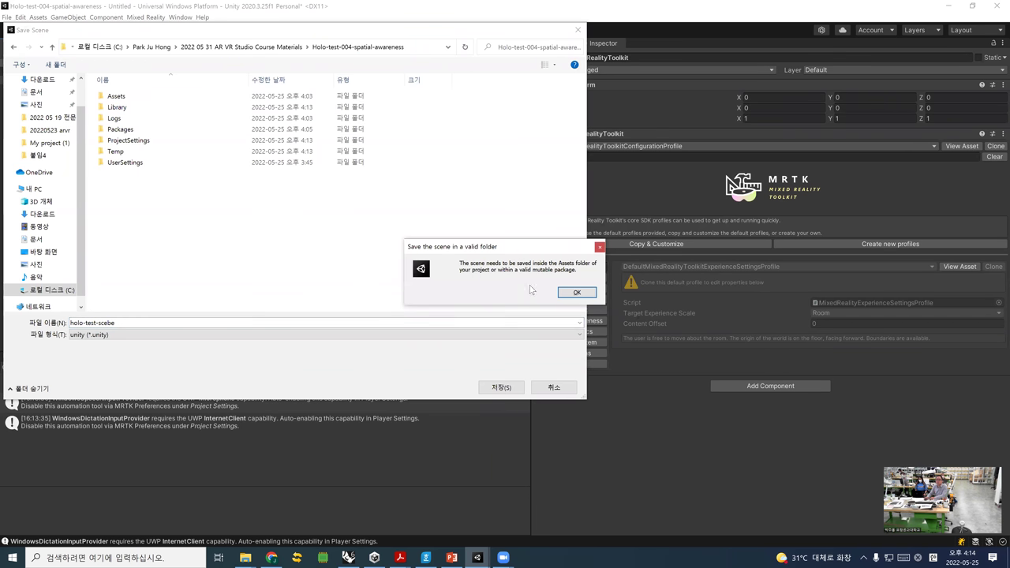
left_click(601, 248)
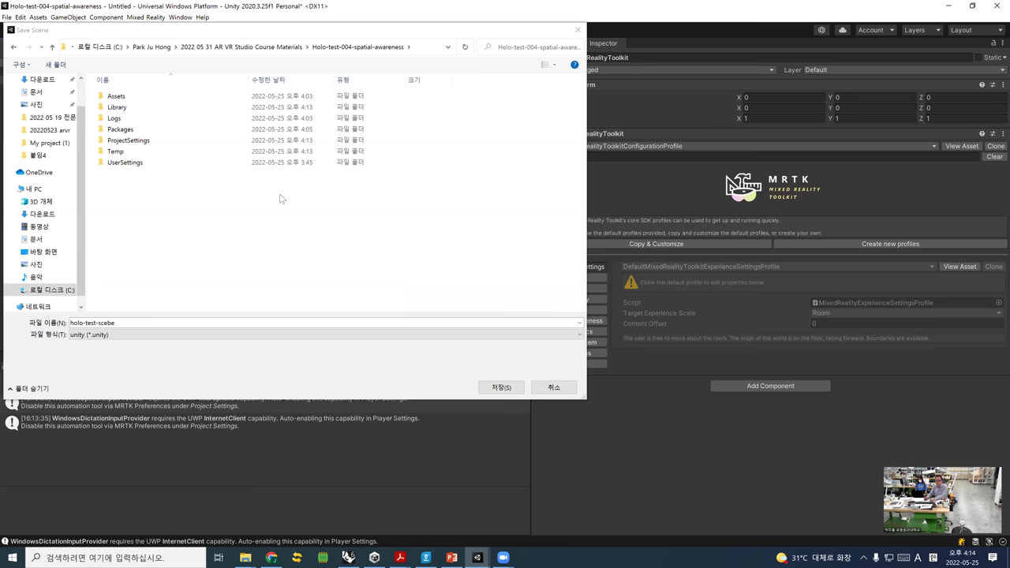
- Save the scene as class-demo-scene-setting in the project's Assets/Scenes folder
double_click(126, 96)
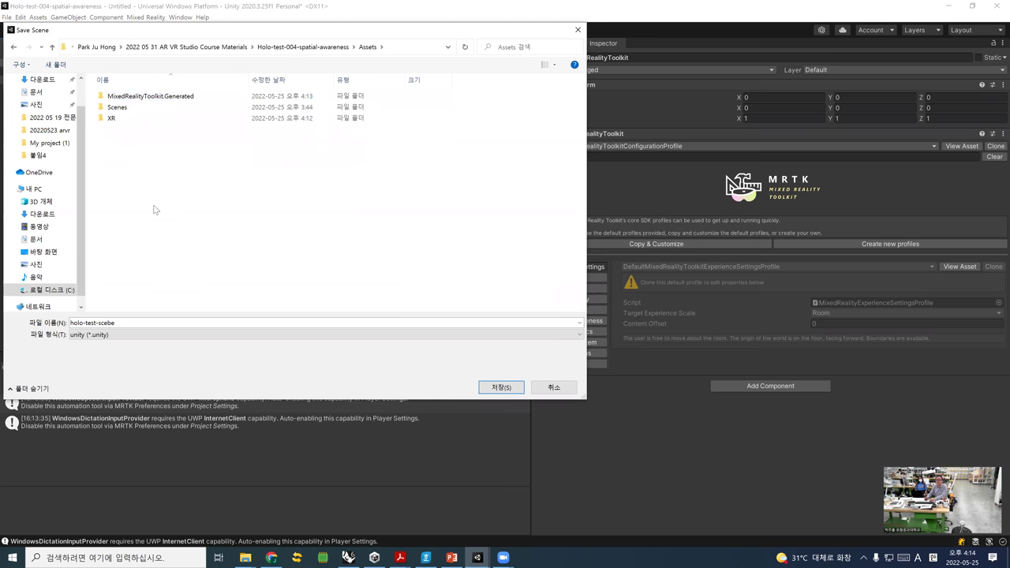
double_click(123, 111)
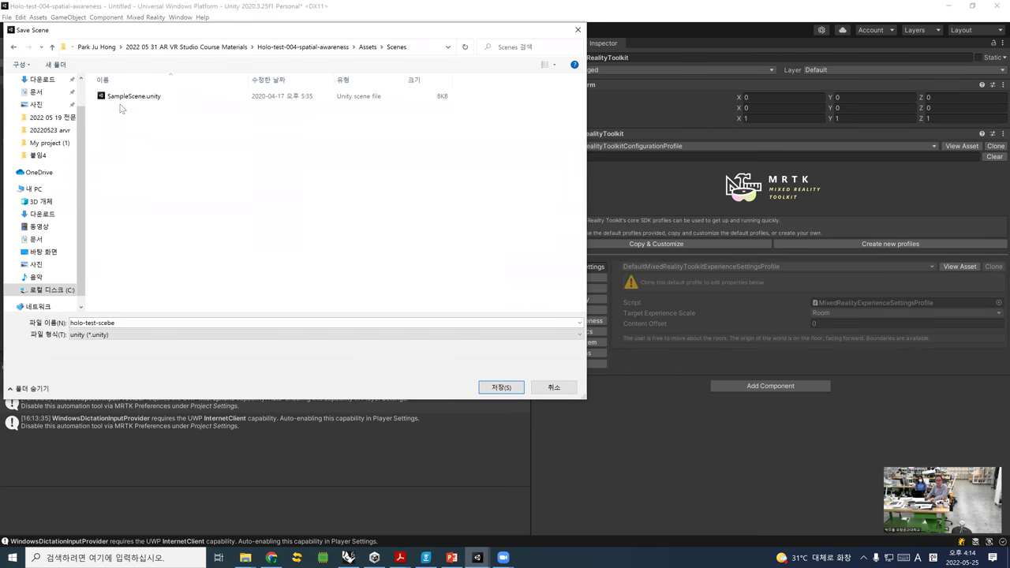
left_click(158, 323)
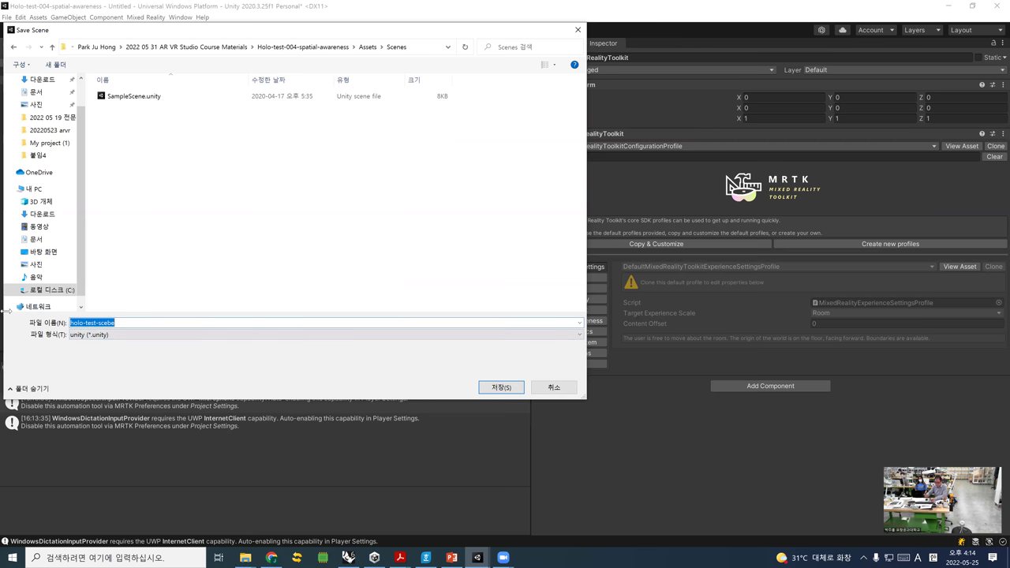
type("class")
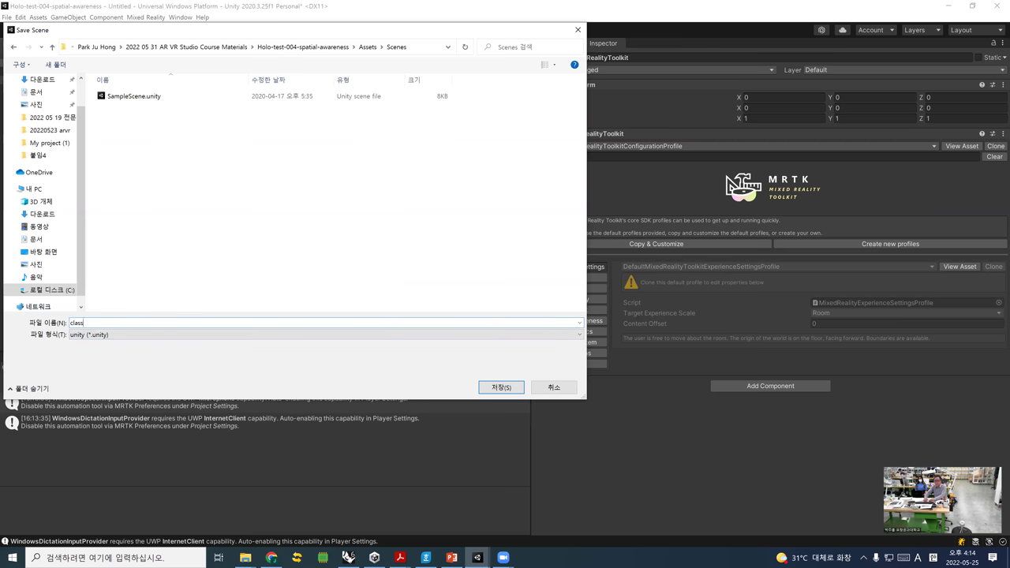
type("-demo-scen")
type("e-spatial")
key("Return")
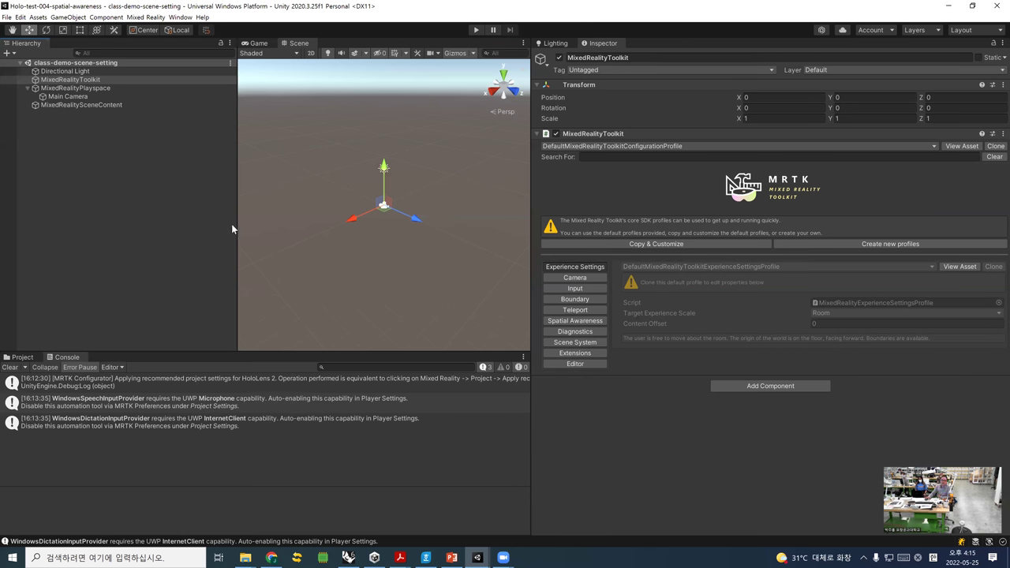
- Inspect the MixedRealityToolkit object's configuration profile and settings categories, then clear the selection
left_click(94, 82)
left_click(218, 222)
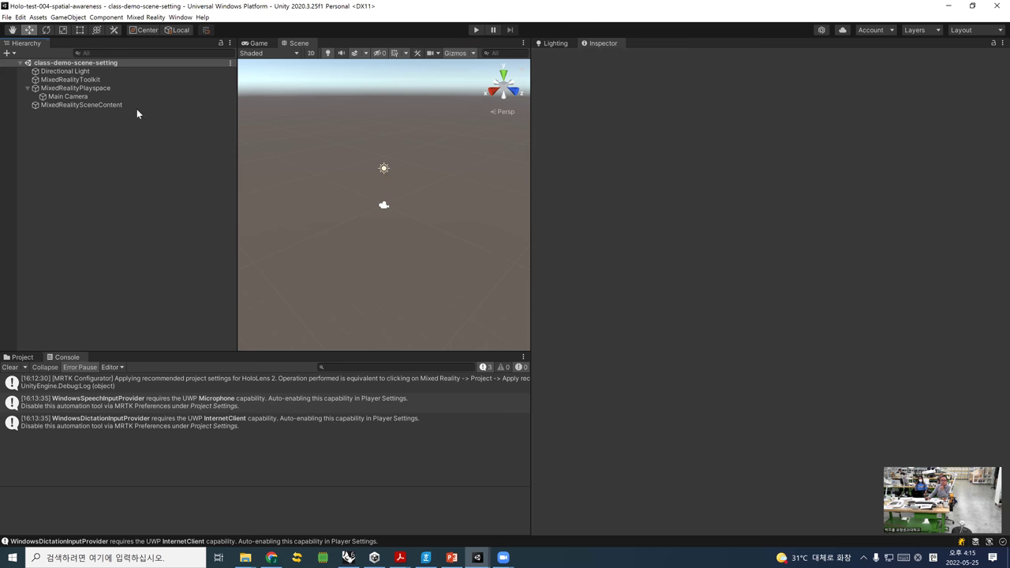
left_click(95, 80)
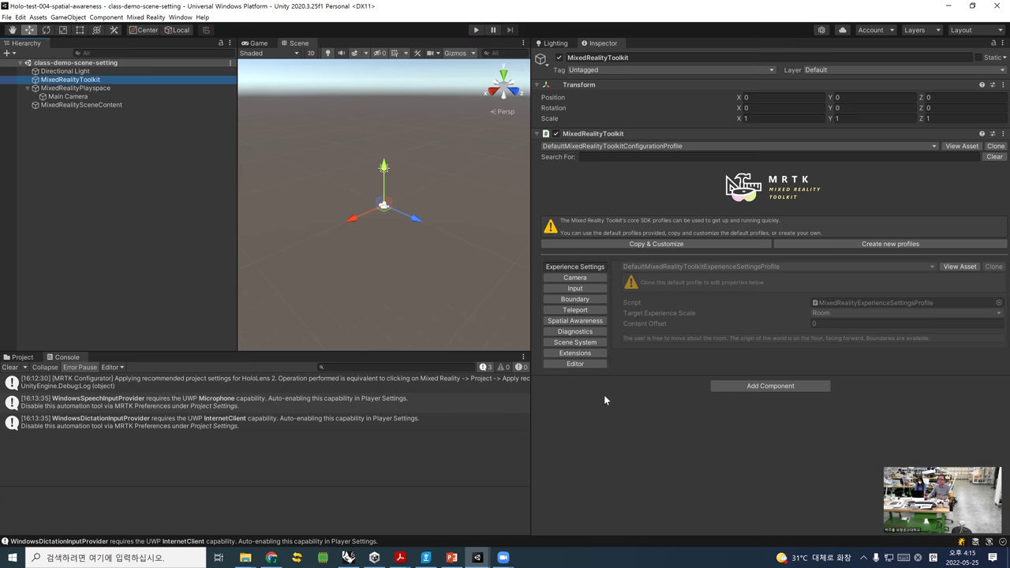
left_click(180, 203)
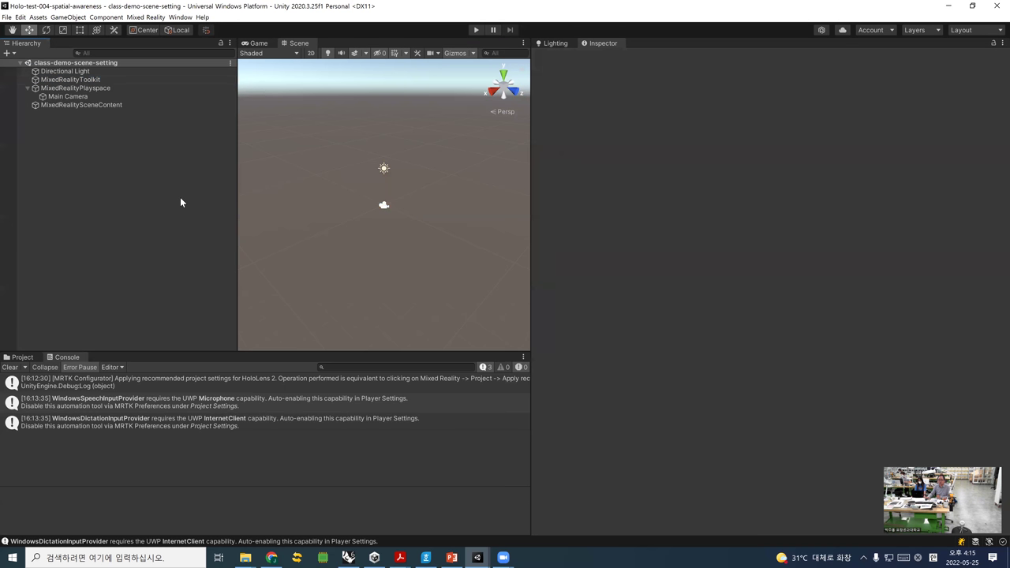
- Add a cube at the root of the scene and set its scale to 0.2 on X, Y and Z
right_click(126, 176)
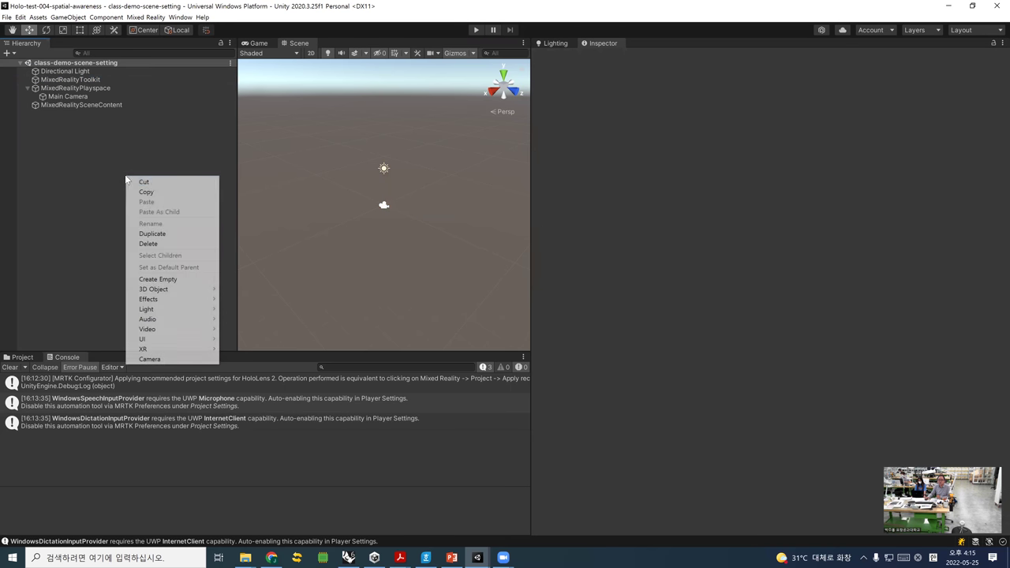
mouse_move(178, 291)
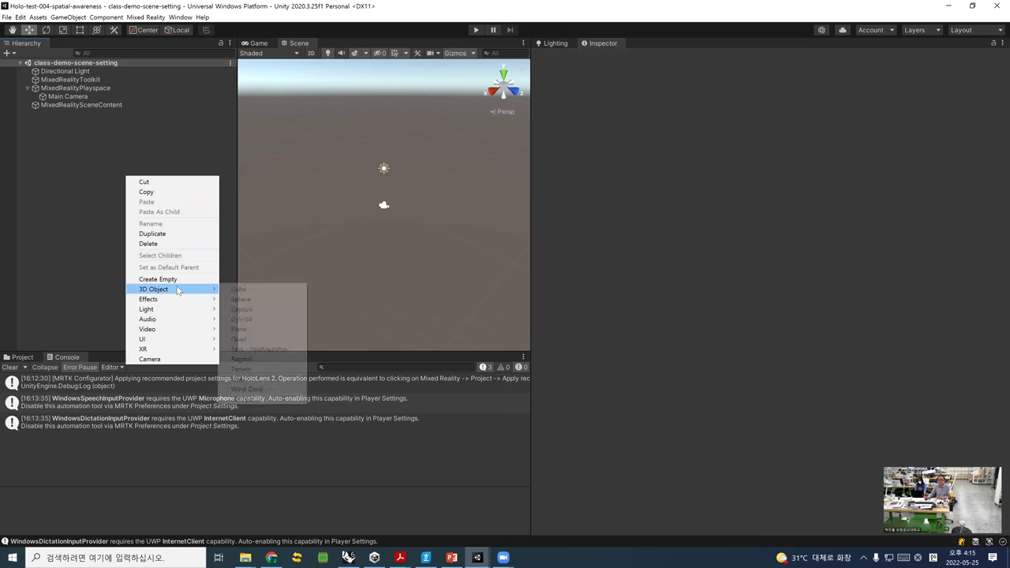
left_click(239, 289)
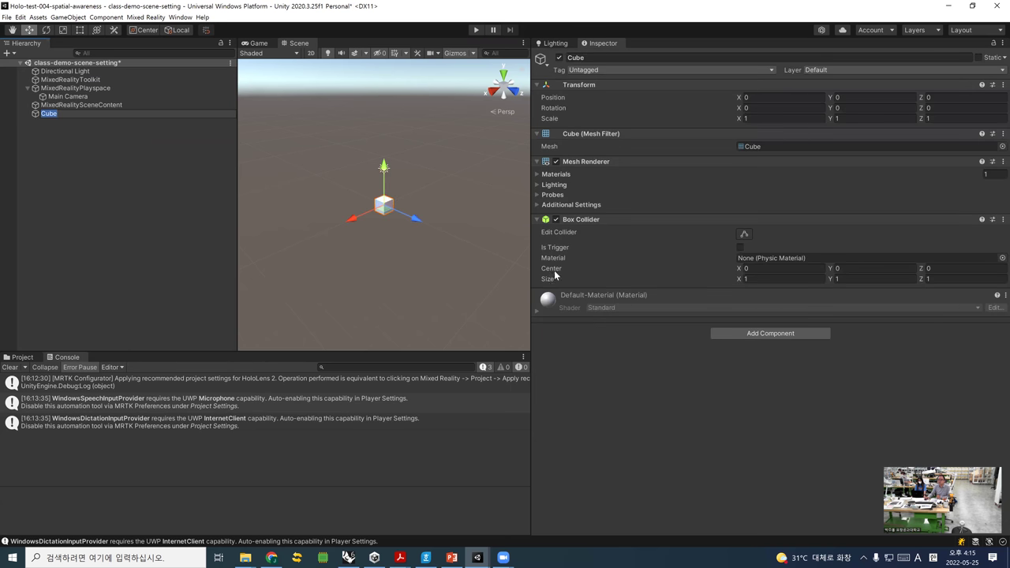
left_click(742, 119)
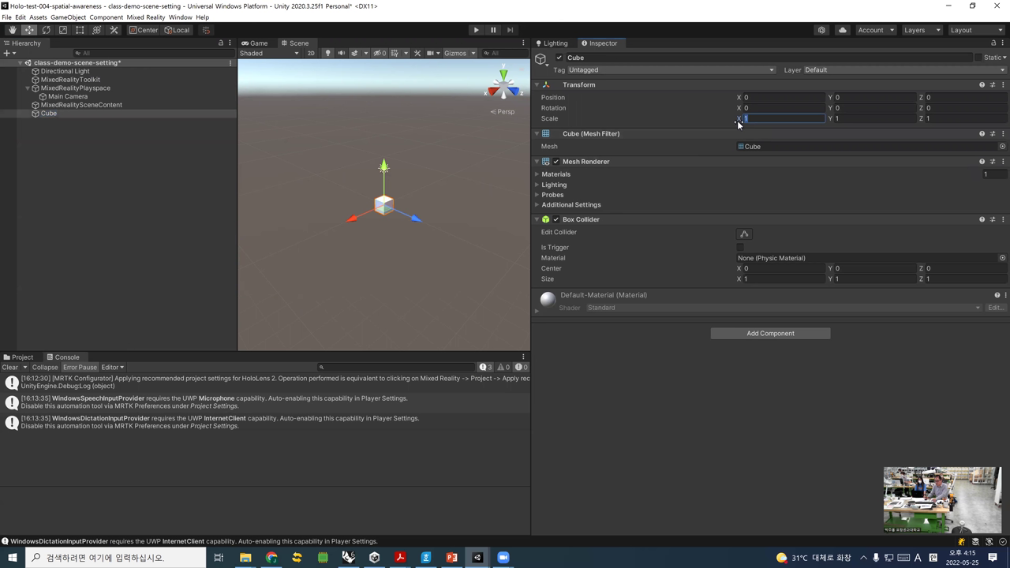
type("0.2")
key("Tab")
type("0.2")
key("Tab")
type("0.2")
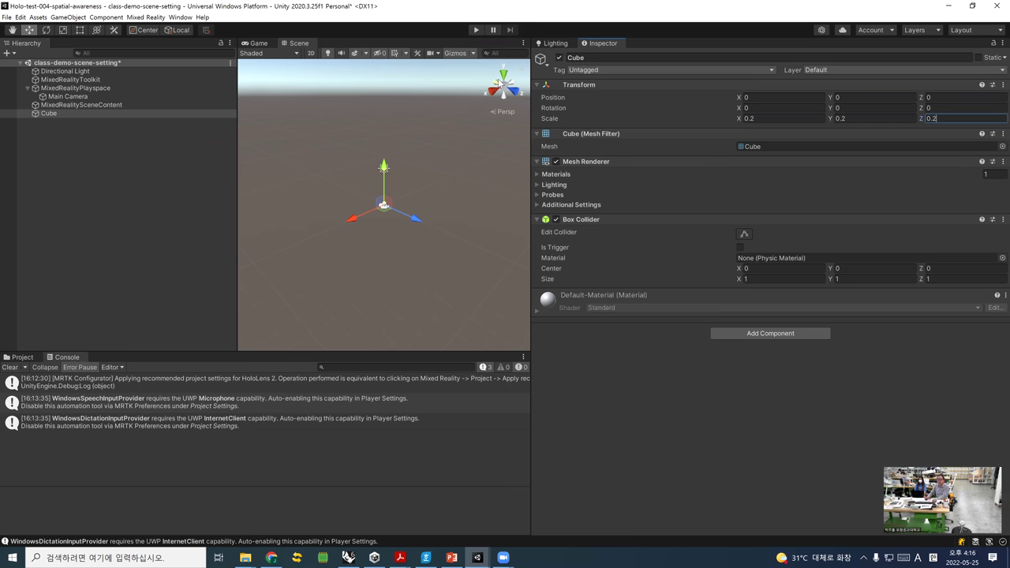
- Move the cube forward along the Z axis to about 2.26 and check its placement in the Game view
left_click_drag(416, 222, 442, 231)
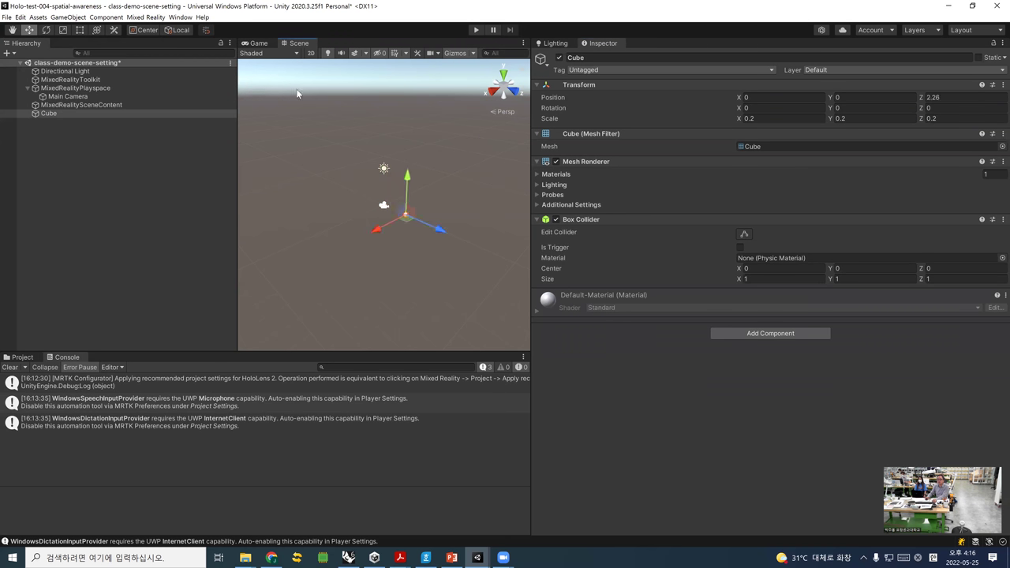
left_click(256, 45)
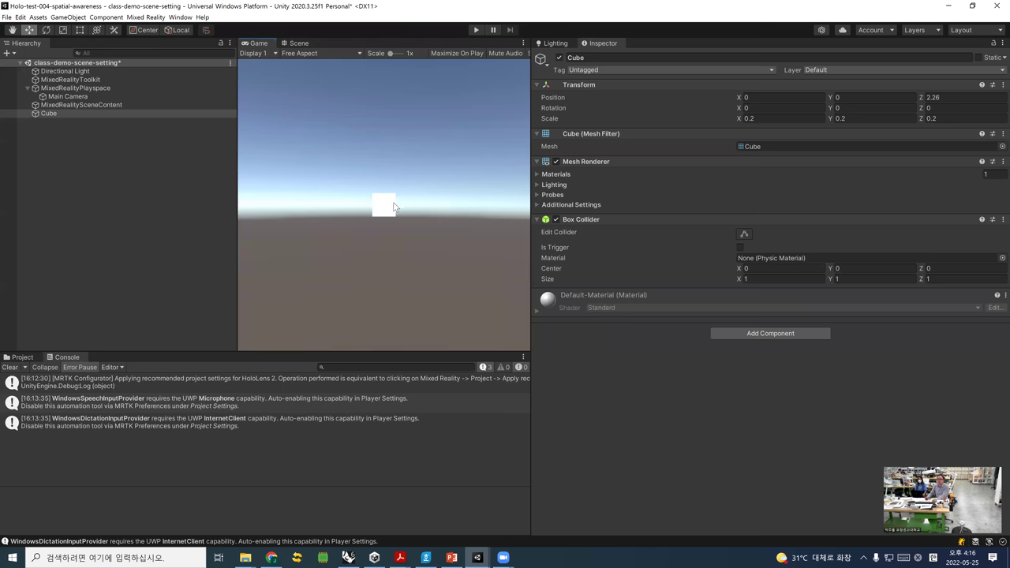
left_click(299, 44)
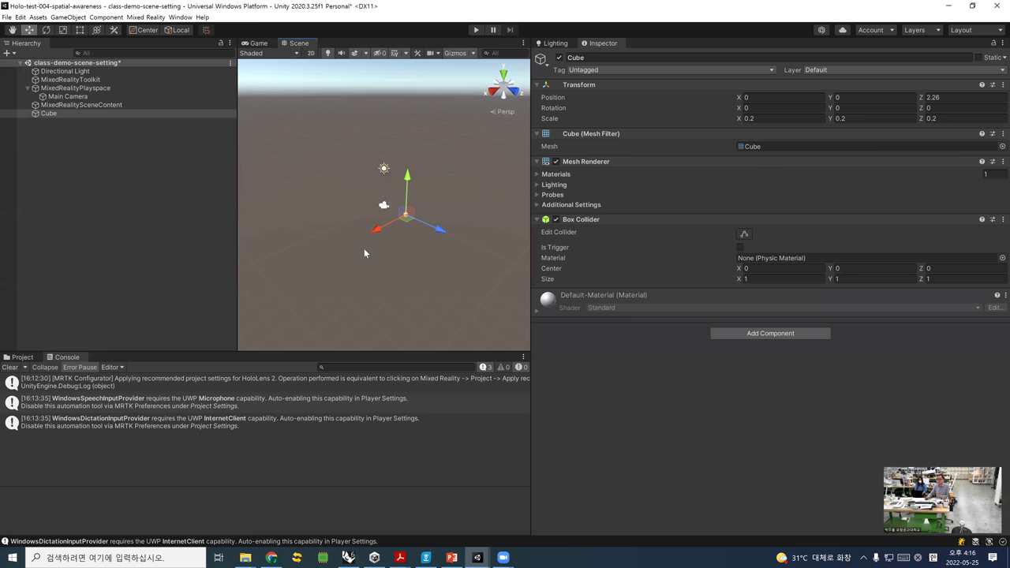
left_click(54, 114)
right_click(55, 114)
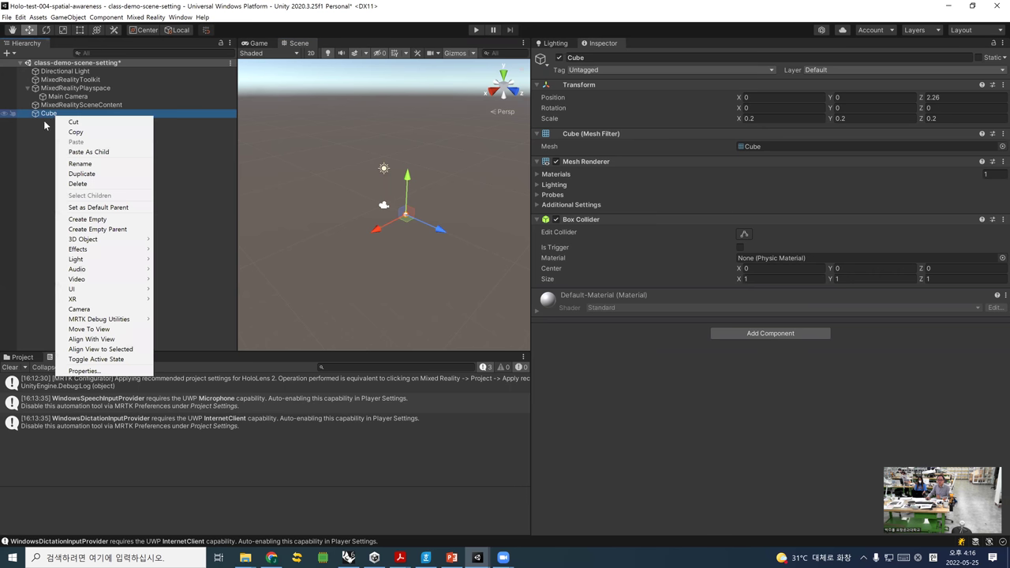
left_click(42, 122)
left_click(45, 116)
- Add a sphere at the root of the scene and set its scale to 0.2 on X, Y and Z
right_click(56, 127)
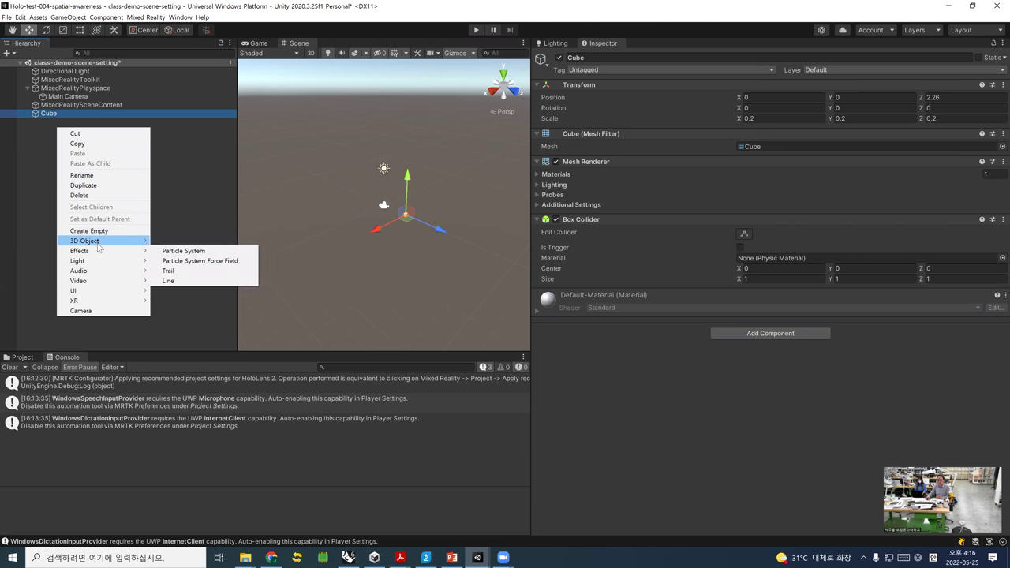
mouse_move(100, 243)
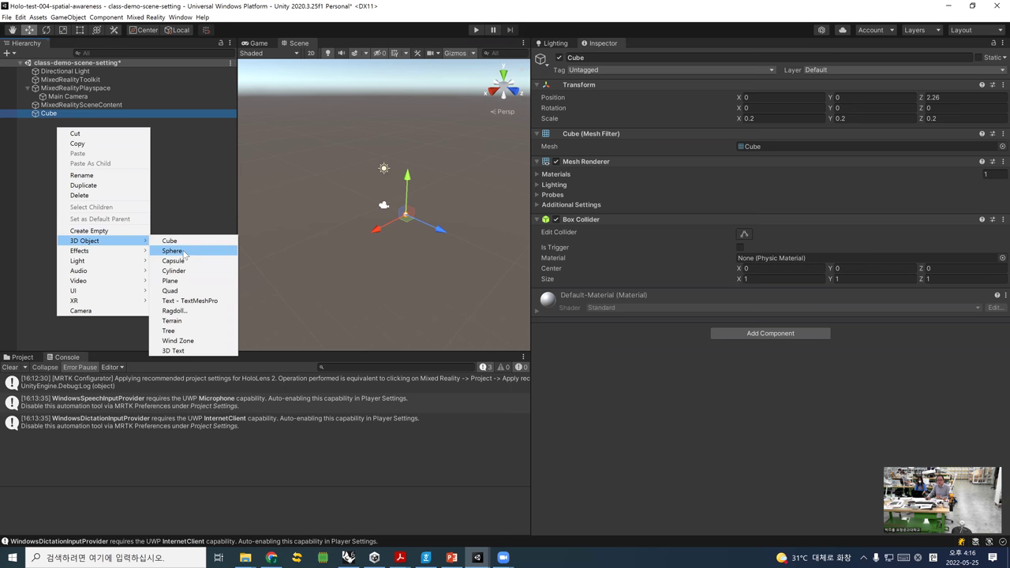
left_click(175, 251)
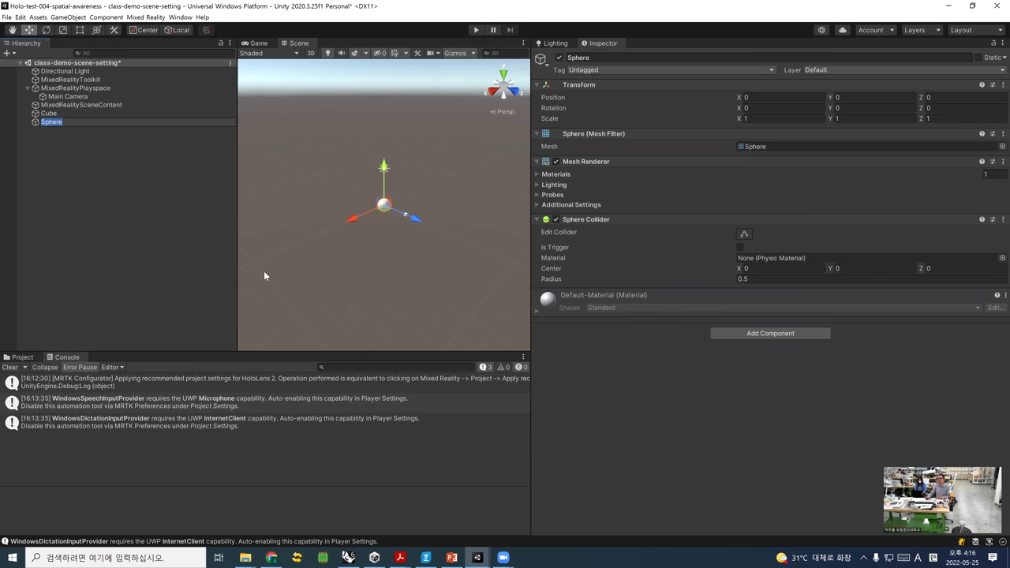
left_click(758, 117)
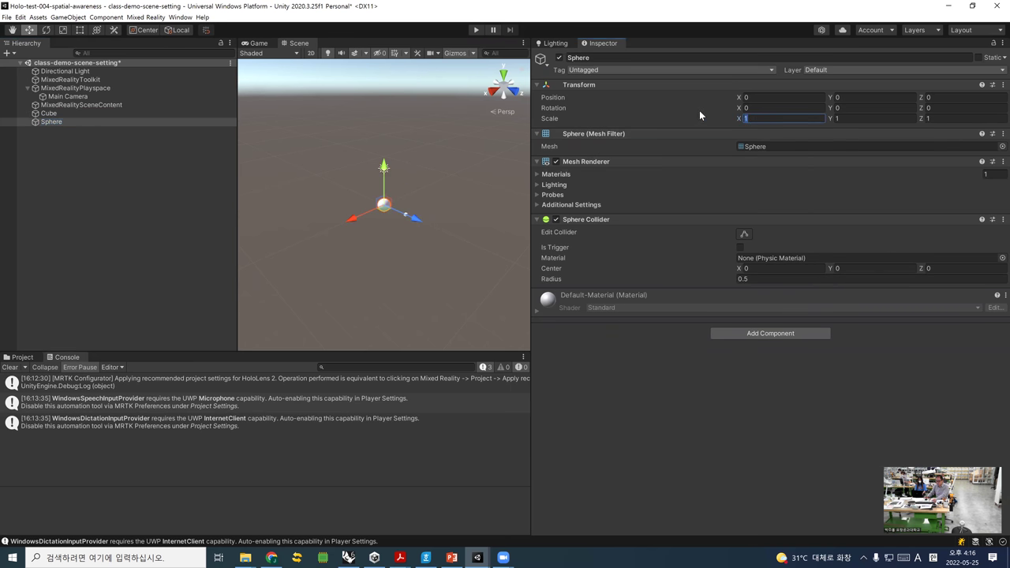
type("0.2")
key("Tab")
type("0.2")
key("Tab")
type("0.2")
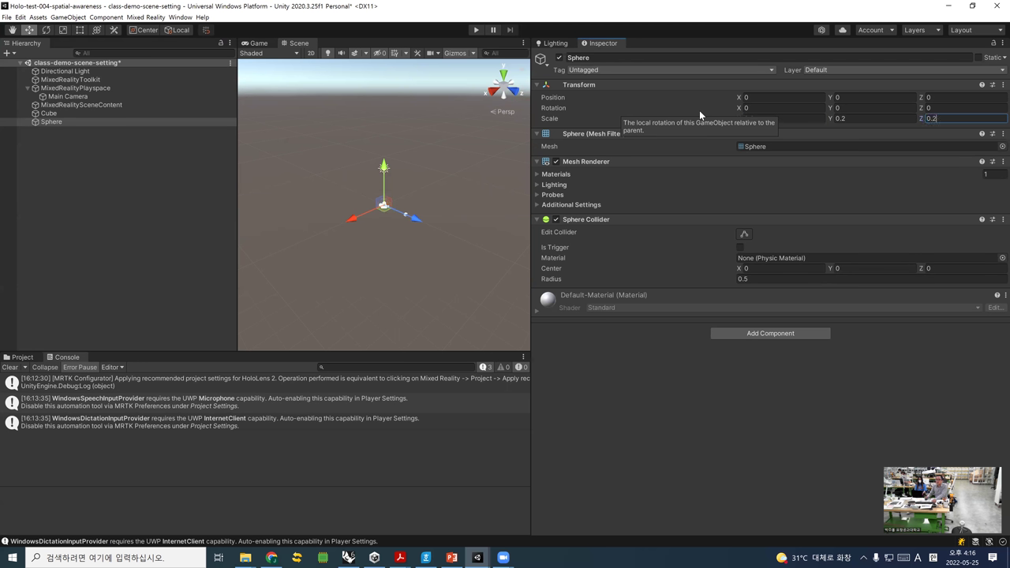
- Move the sphere beside the cube, to about X 1.38 and Z 2.19
mouse_move(418, 228)
left_mouse_down()
mouse_move(437, 237)
mouse_move(376, 241)
left_mouse_up()
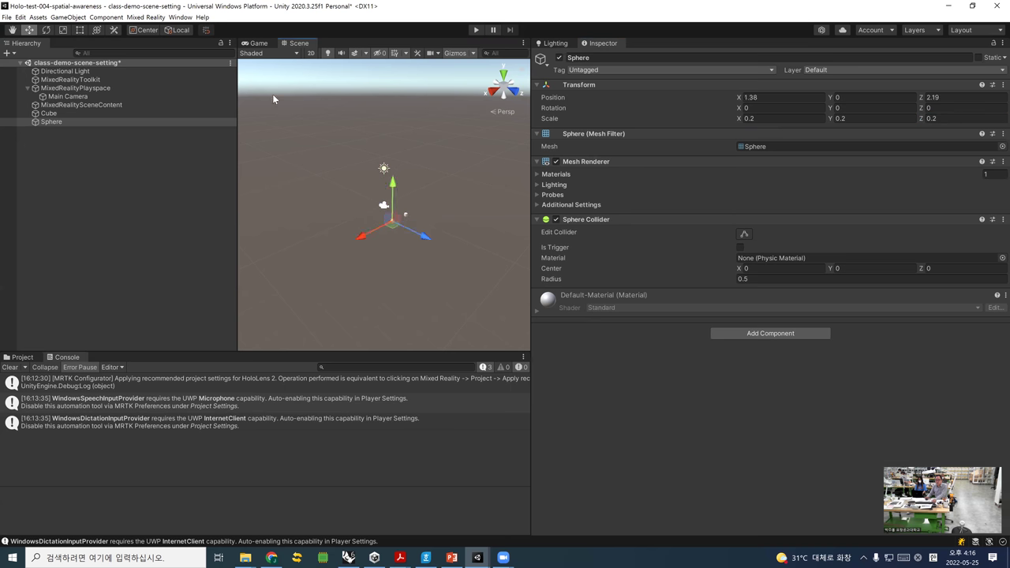
- Move the sphere along the X axis to about 0.6, closer to the cube, and check it in the Game view
left_click(256, 44)
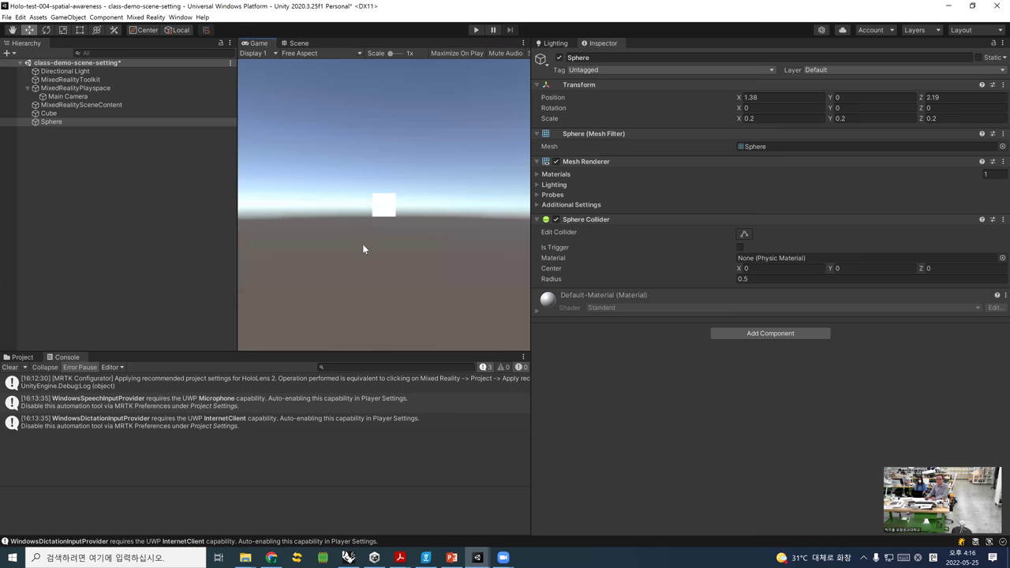
left_click(297, 42)
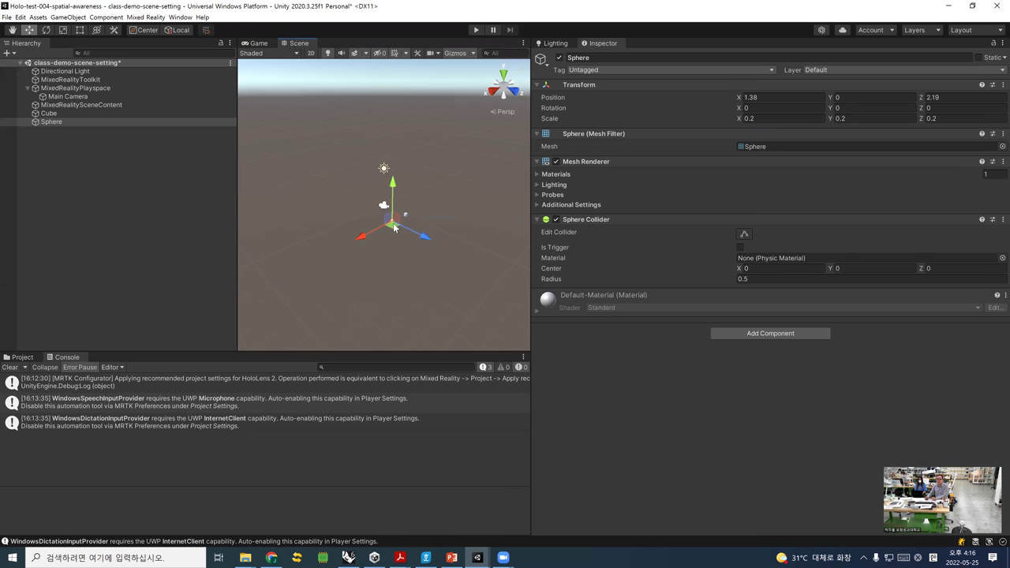
left_click_drag(364, 241, 376, 241)
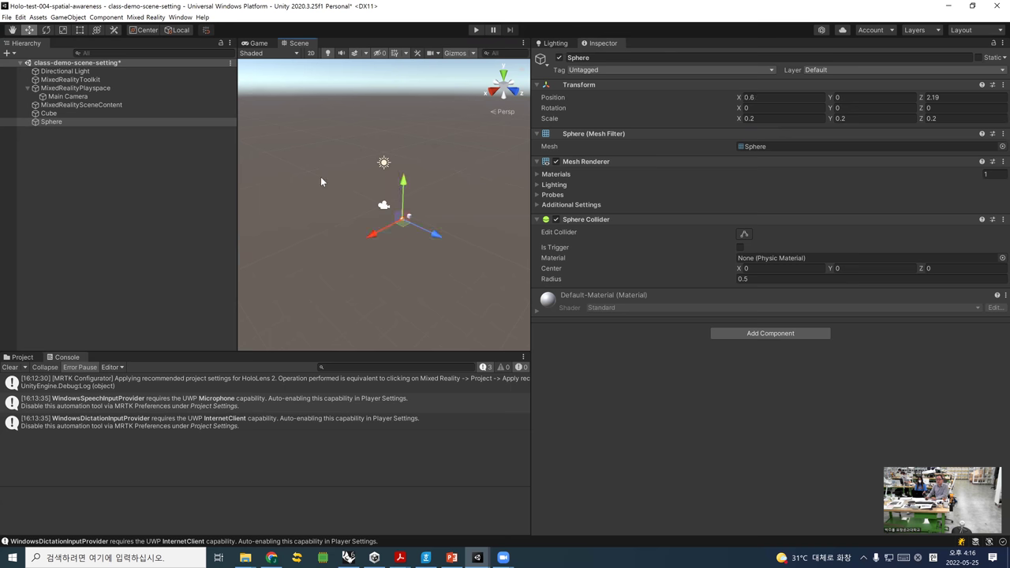
left_click(254, 44)
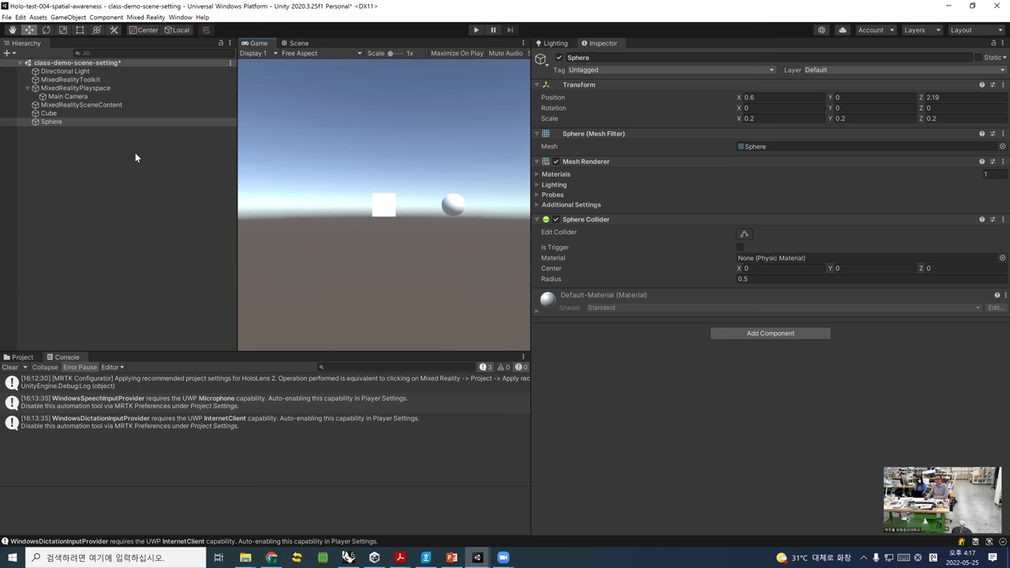
- Add a second cube at the scene root and position it below the small objects, at about Y -1.06 and Z 2.29
right_click(87, 187)
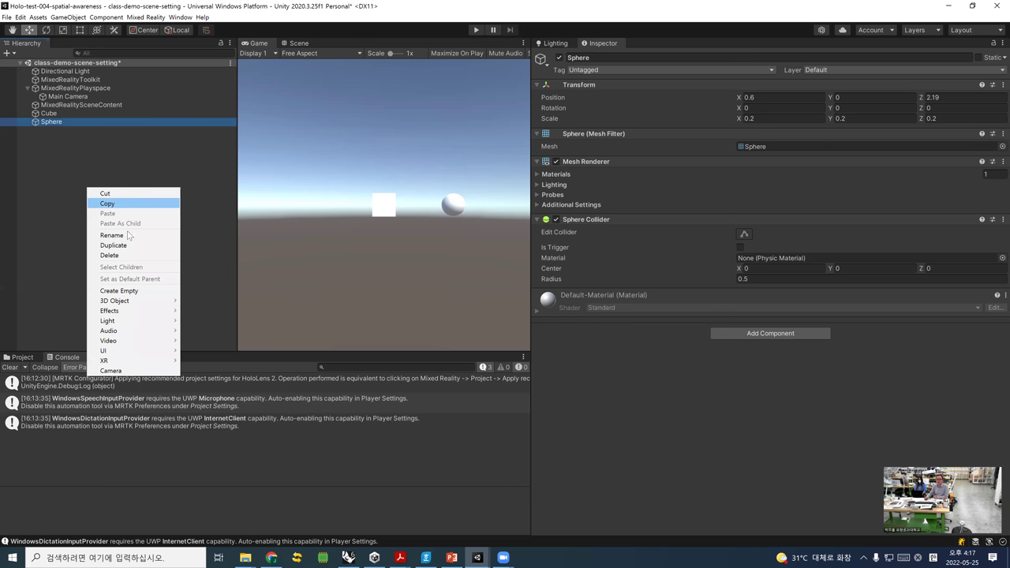
mouse_move(143, 305)
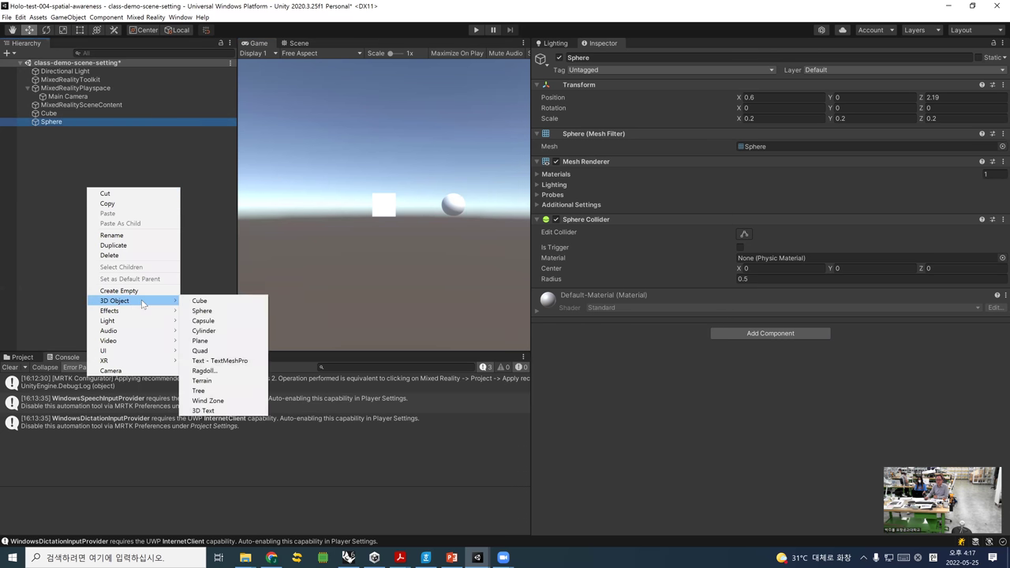
left_click(221, 302)
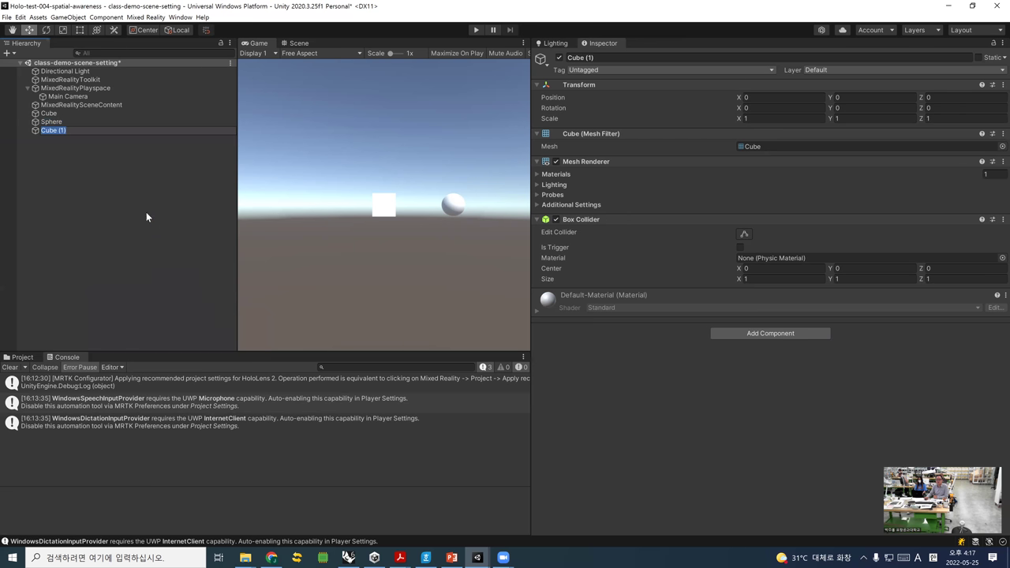
left_click(297, 44)
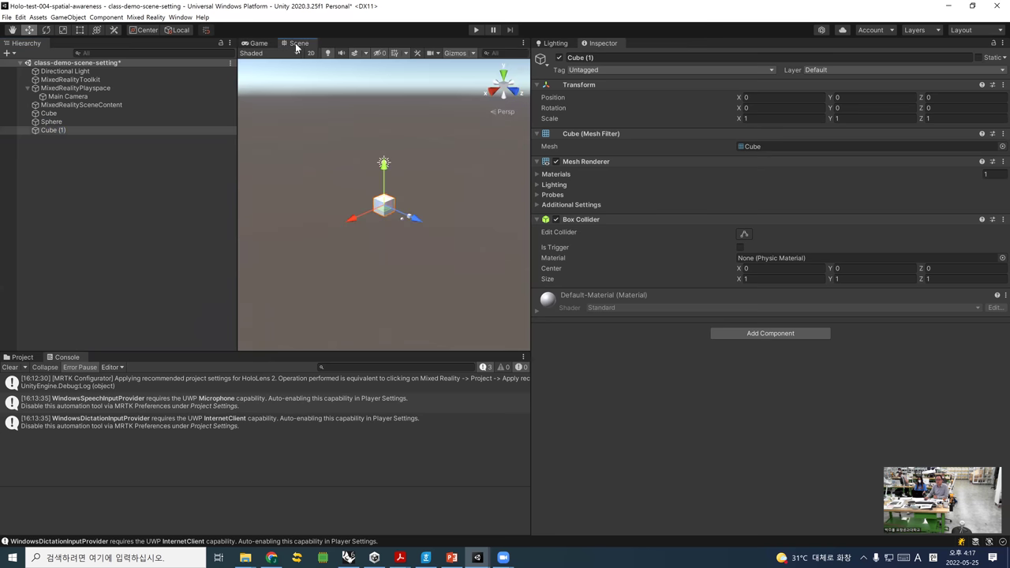
left_click_drag(414, 221, 440, 239)
left_click_drag(411, 194, 413, 208)
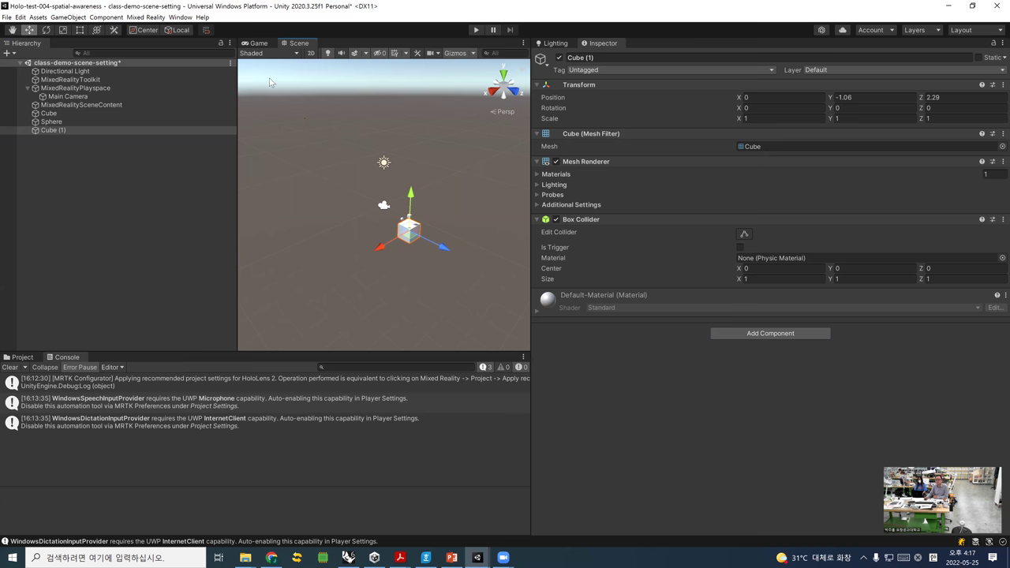
left_click(254, 43)
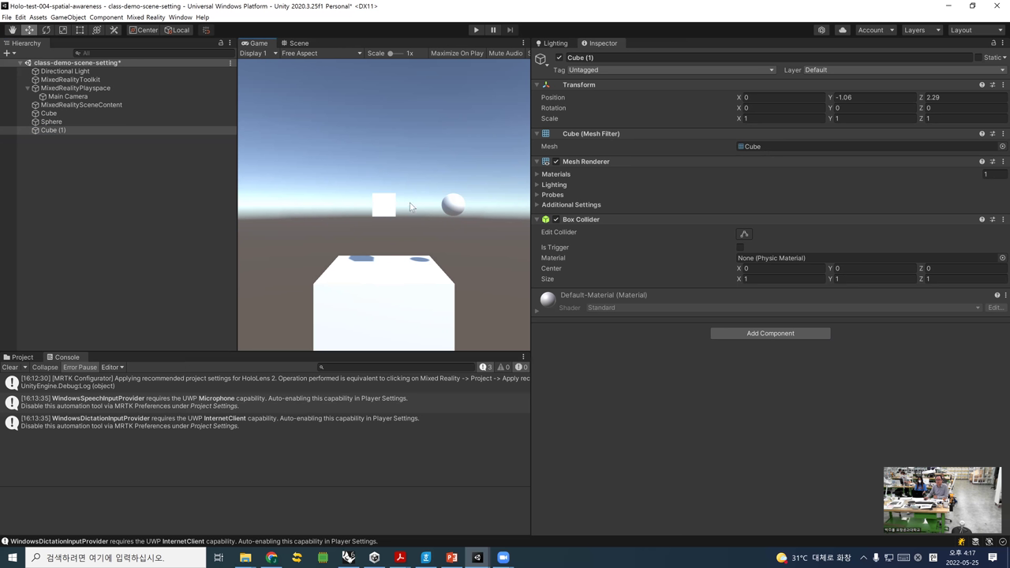
- Move the sphere along the X axis to about 0.31 so it sits above the large cube
left_click(83, 120)
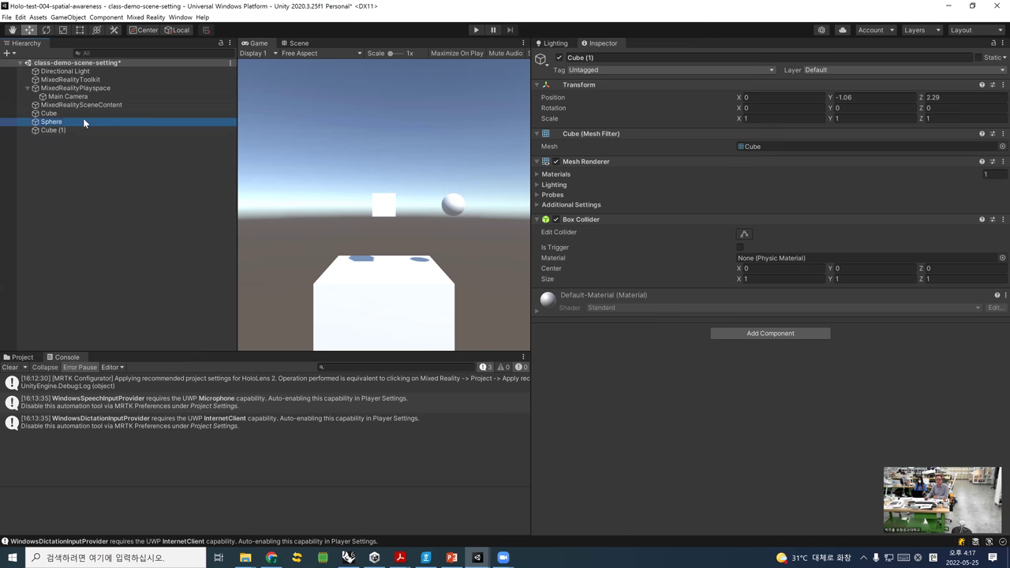
left_click(299, 42)
scroll(395, 225, "up", 3)
left_click_drag(392, 236, 400, 251)
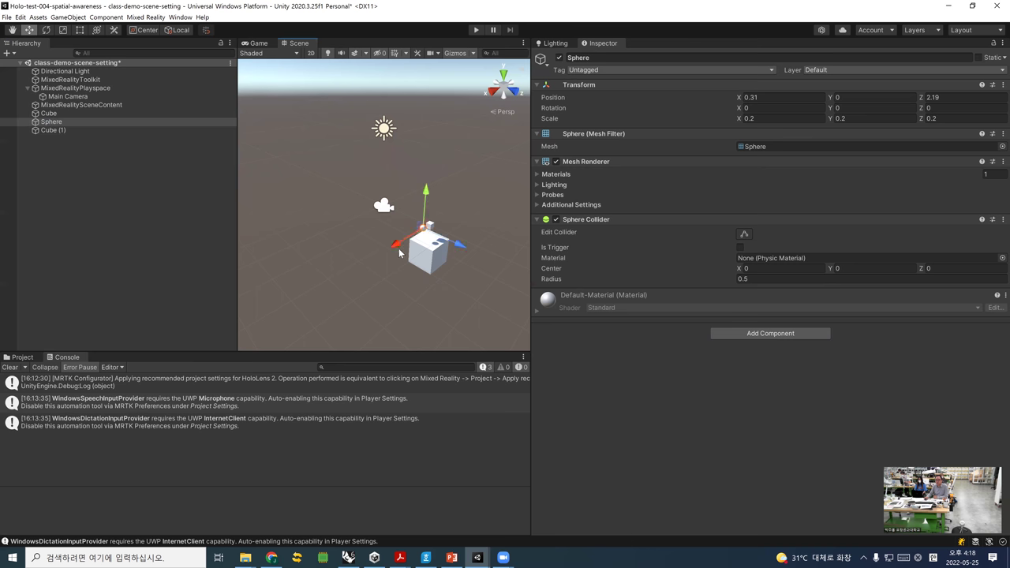
left_click(257, 44)
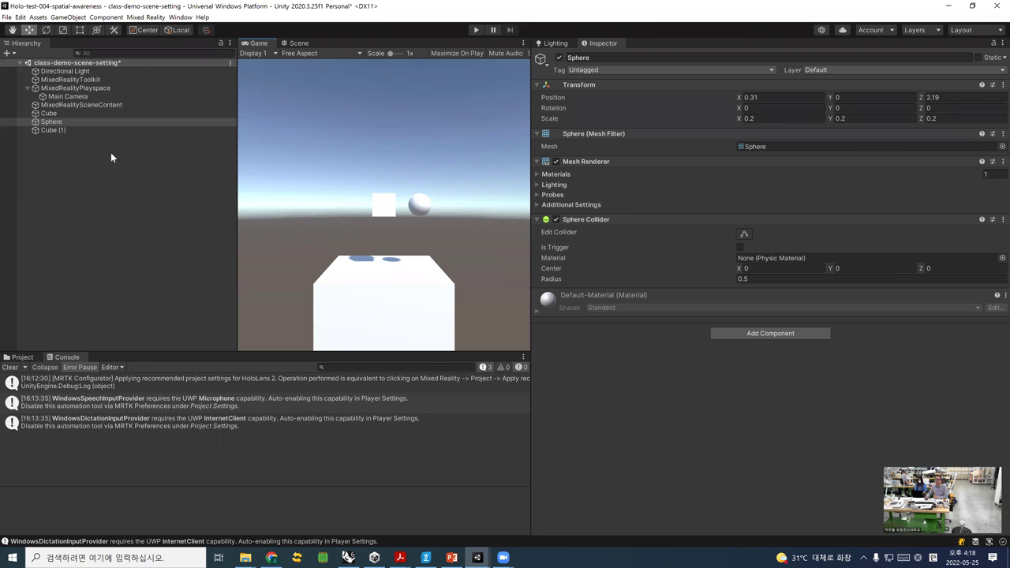
- Rename the large cube beneath the small objects as Table
left_click(56, 131)
right_click(52, 131)
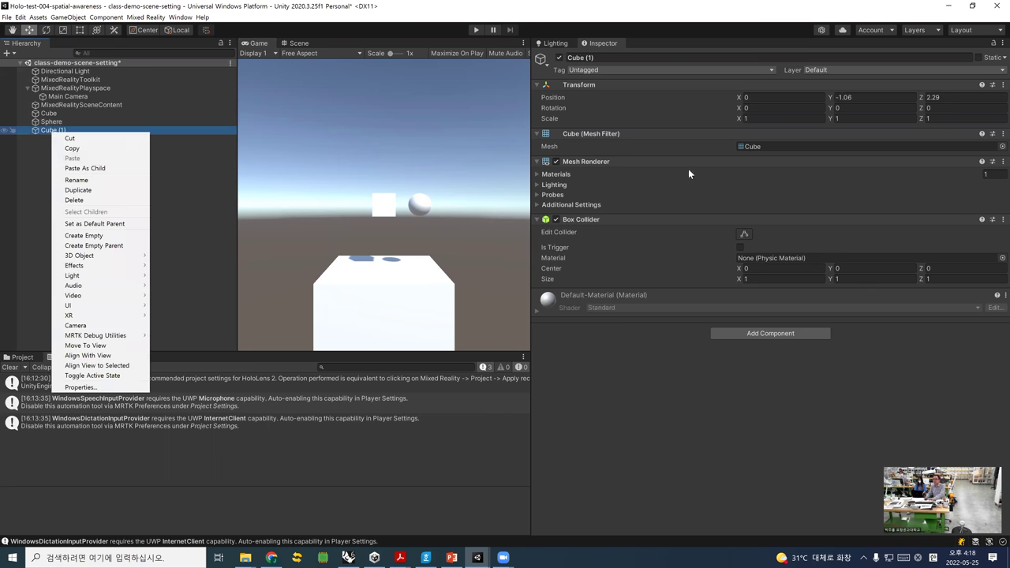
left_click(627, 59)
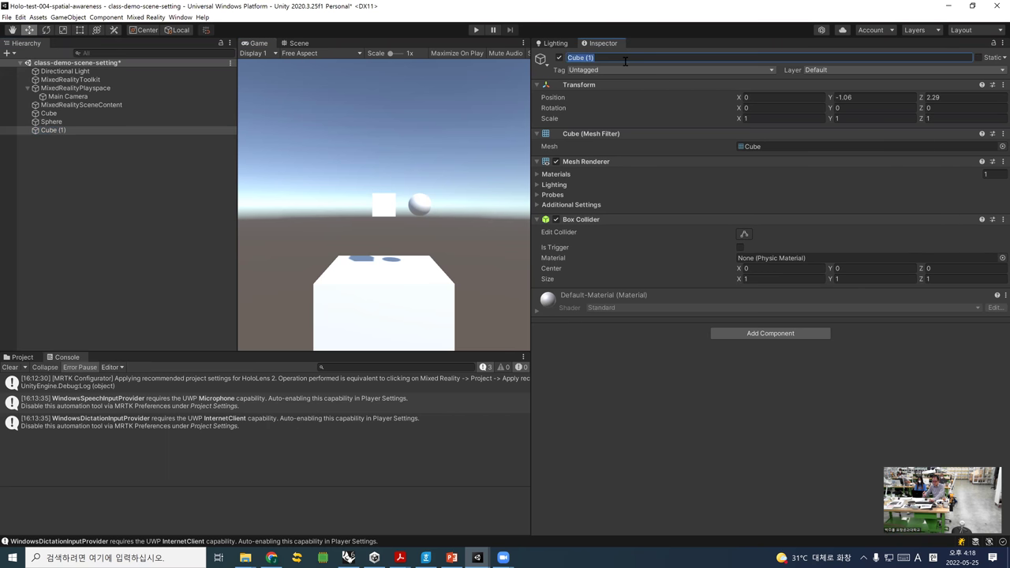
type("Table")
key("Return")
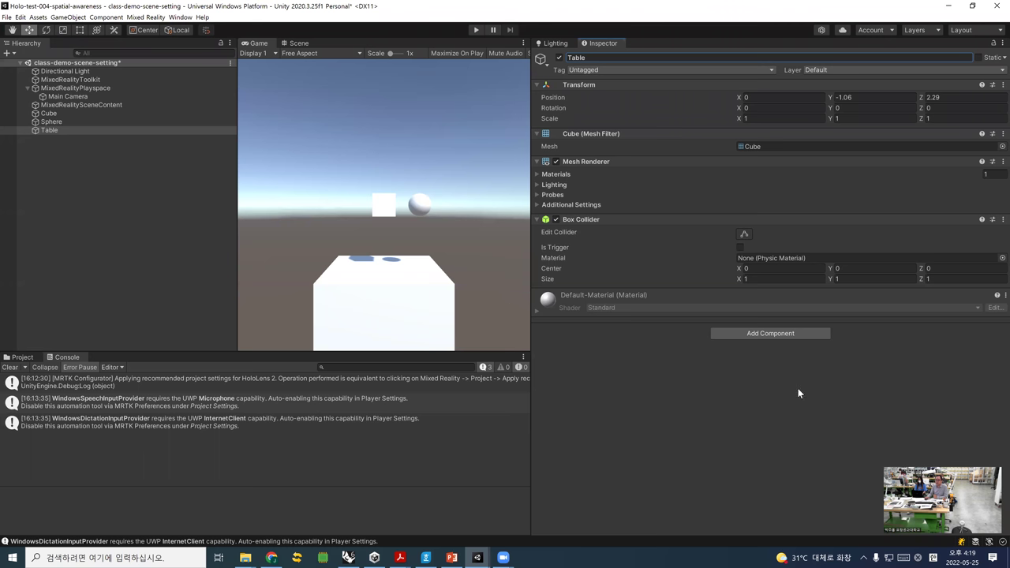
- Add a Rigidbody to the Table, turn off Use Gravity, and freeze its position and rotation on X, Y and Z
left_click(769, 334)
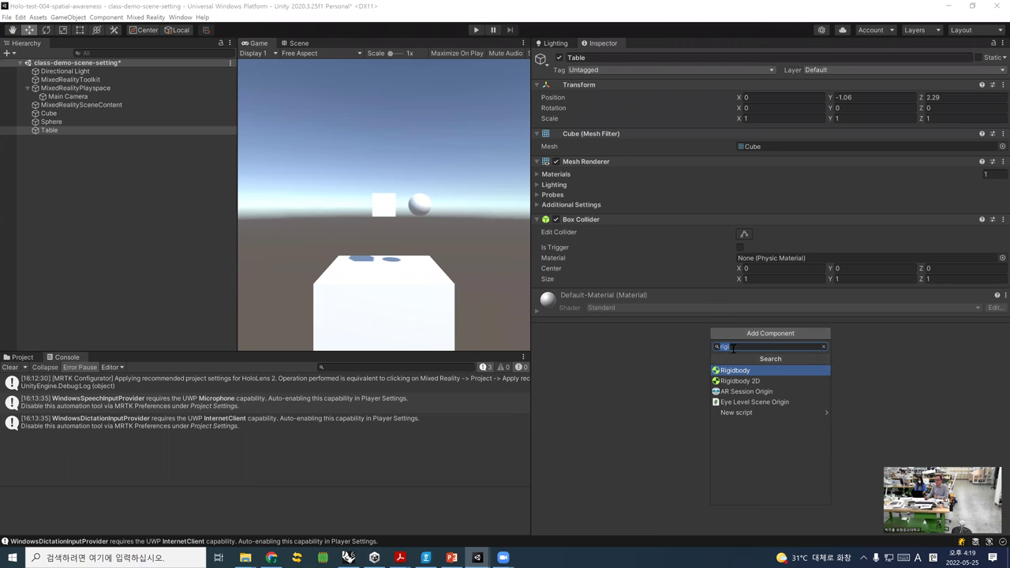
left_click(750, 371)
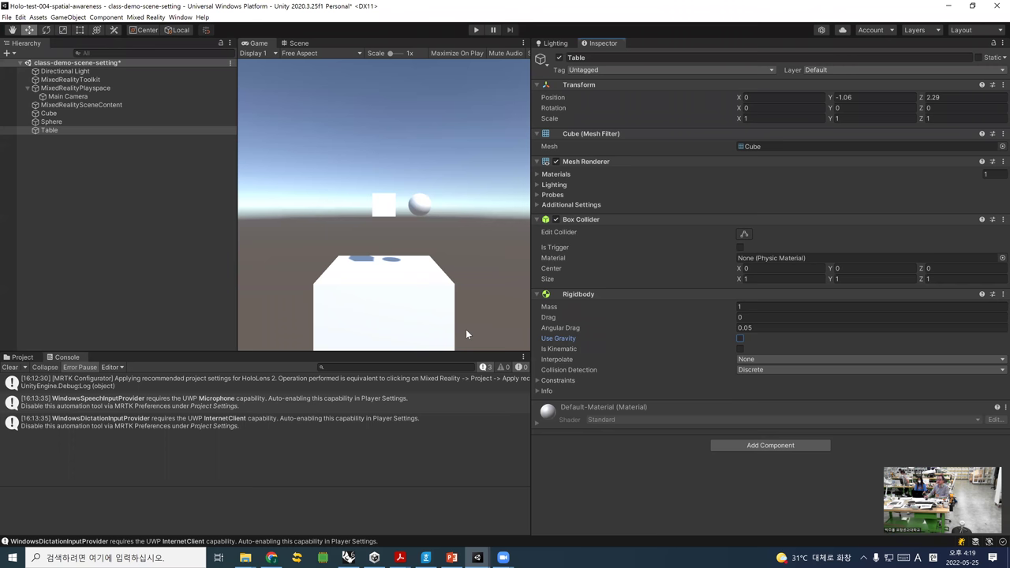
left_click(538, 382)
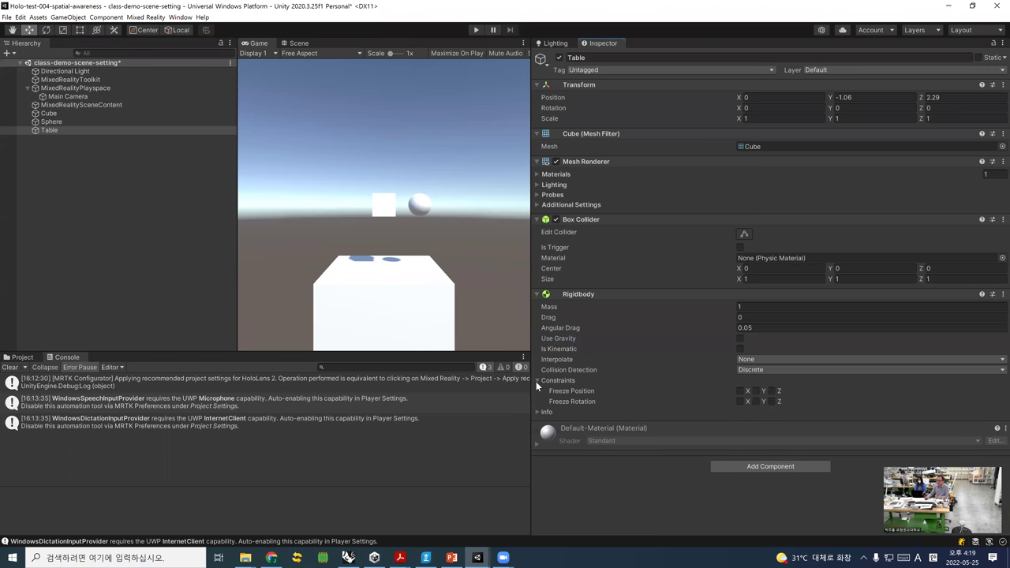
left_click(741, 390)
left_click(756, 391)
left_click(773, 391)
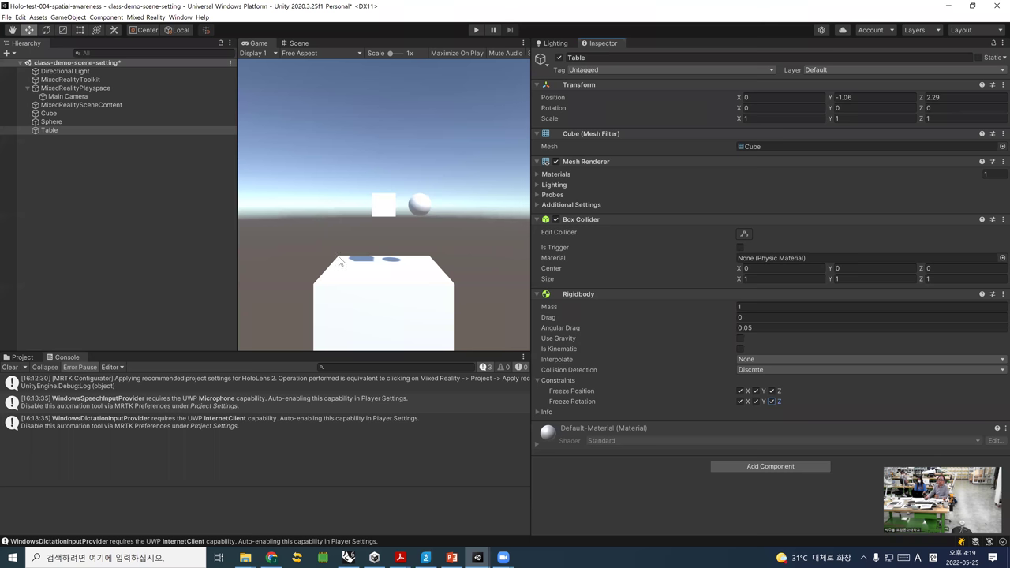
- Add a Rigidbody component to the sphere, keeping Use Gravity enabled
left_click(64, 122)
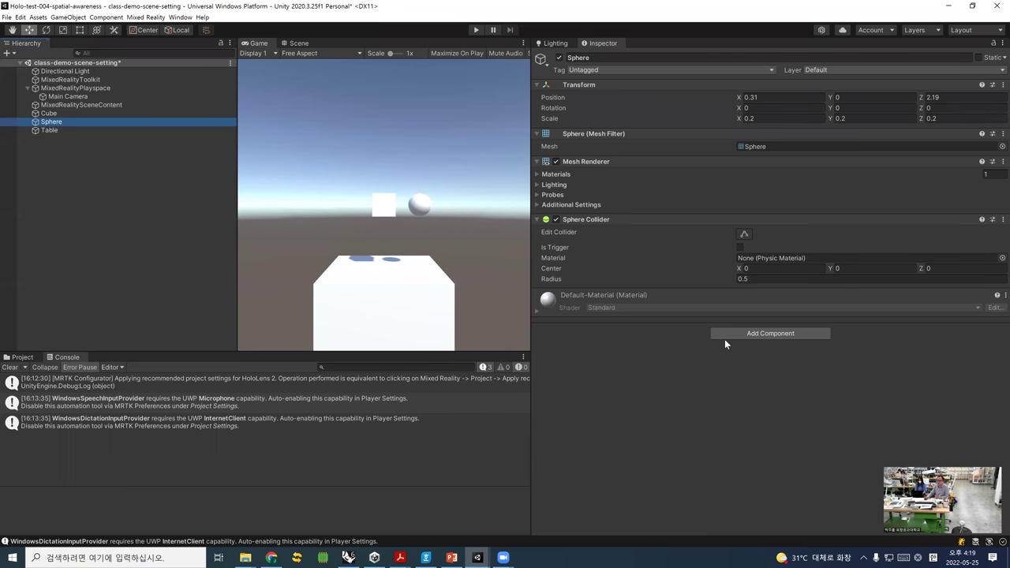
left_click(738, 335)
left_click(737, 372)
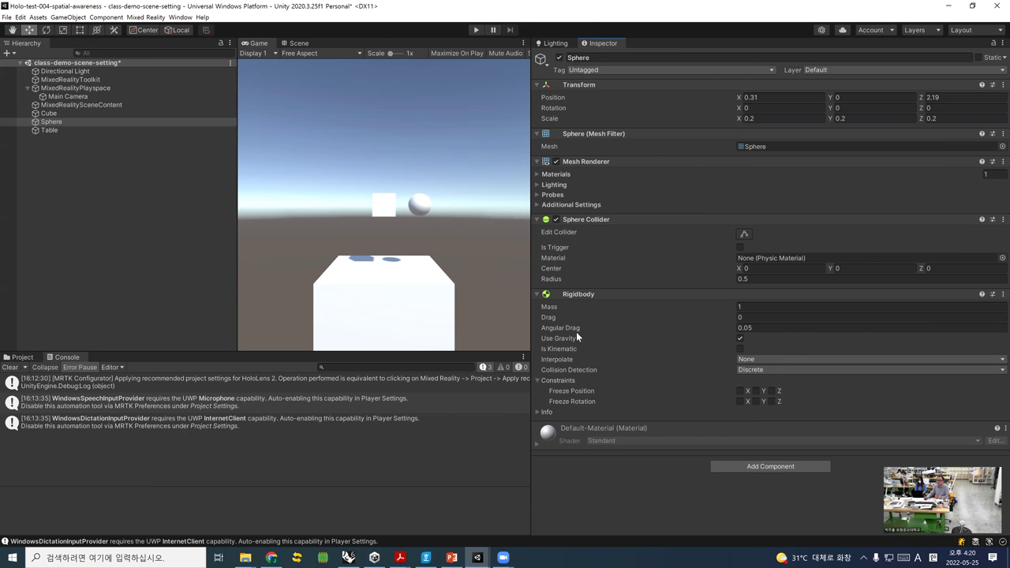
- Select the small cube and test the scene in Play mode, clearing the console and restarting playback once
left_click(54, 113)
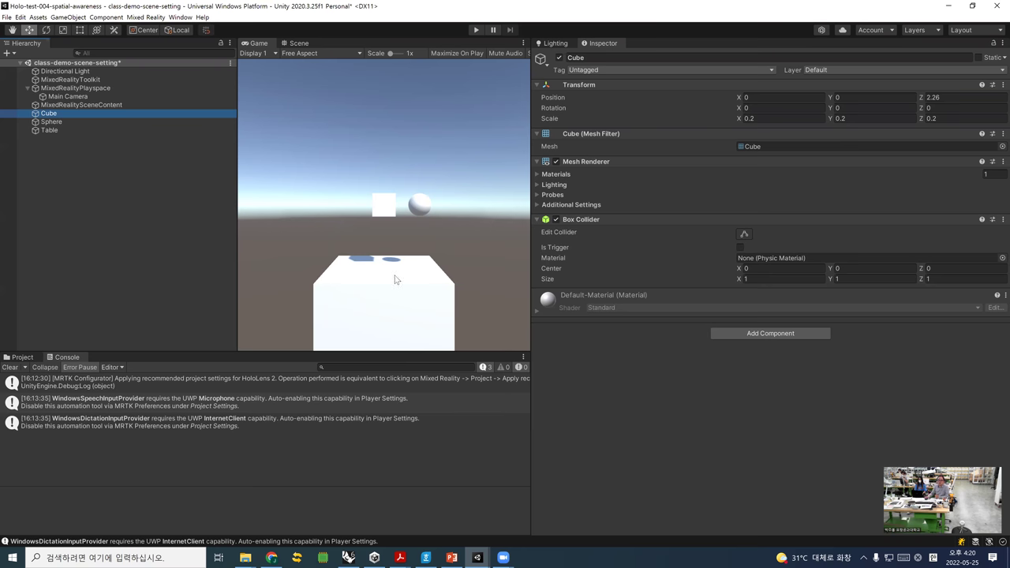
left_click(474, 32)
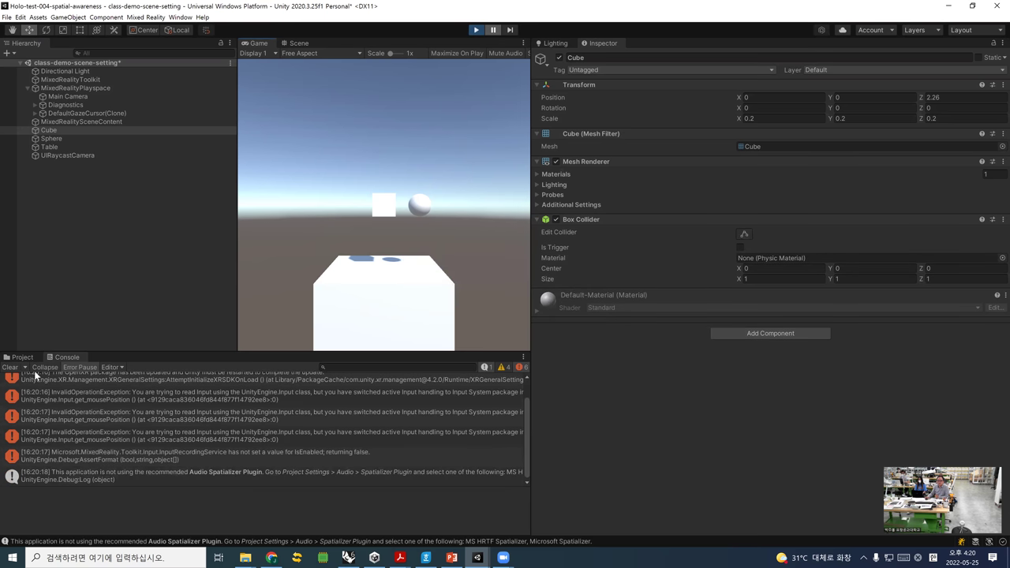
left_click(11, 368)
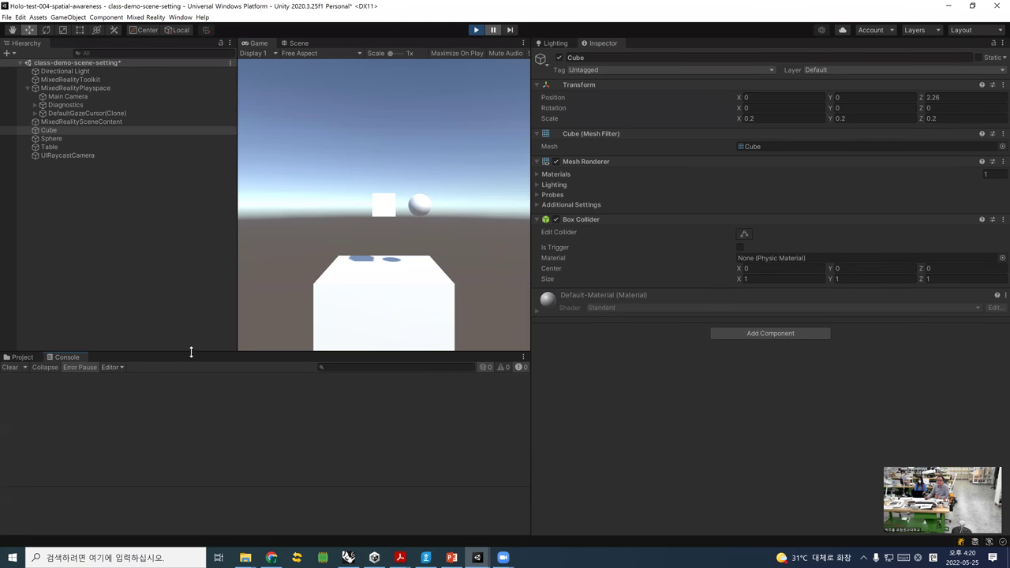
left_click(476, 32)
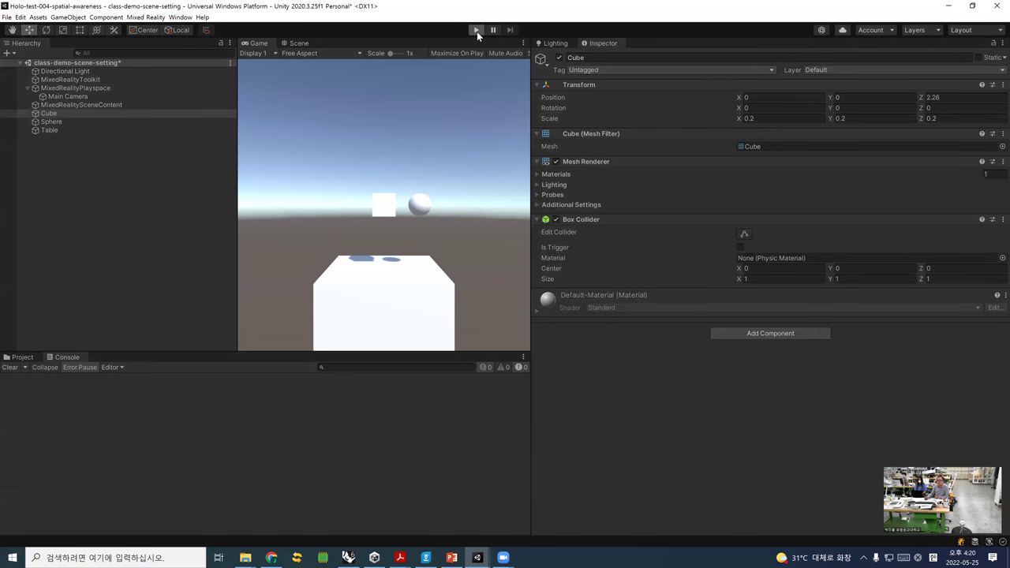
left_click(476, 32)
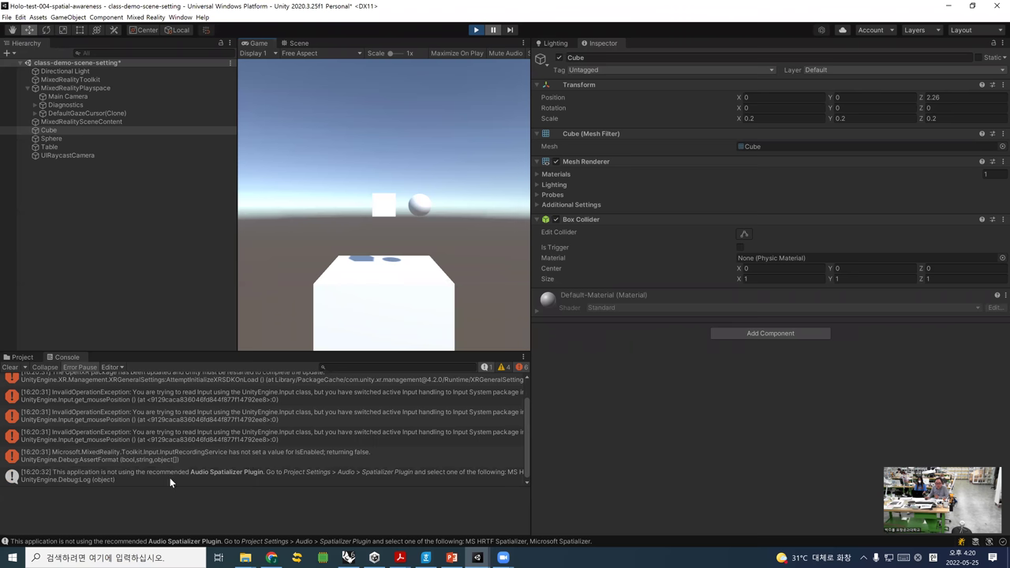
- Examine the console message about the Audio Spatializer Plugin and open the Audio section of the project settings
left_click(201, 481)
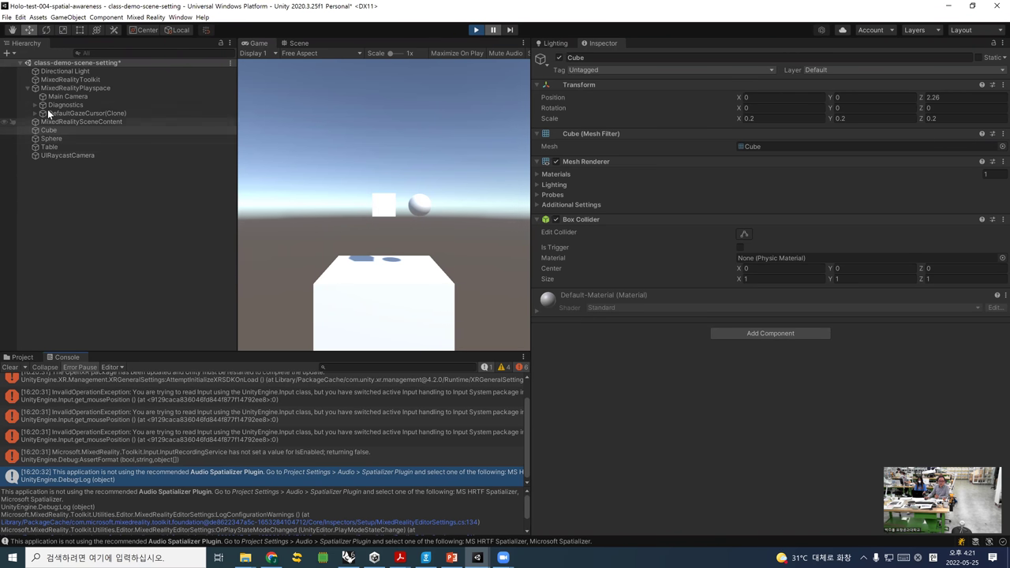
left_click(21, 17)
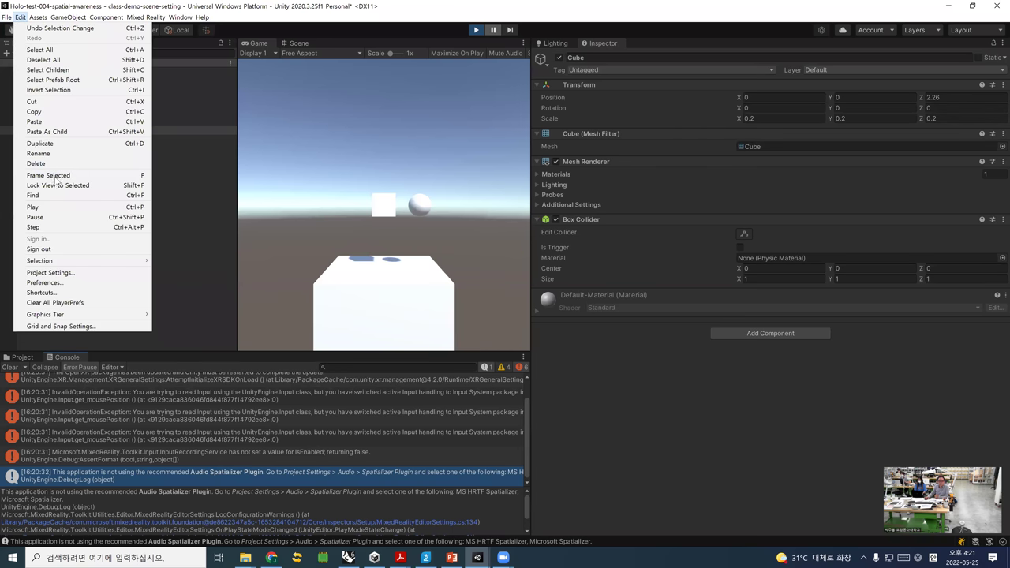
left_click(62, 272)
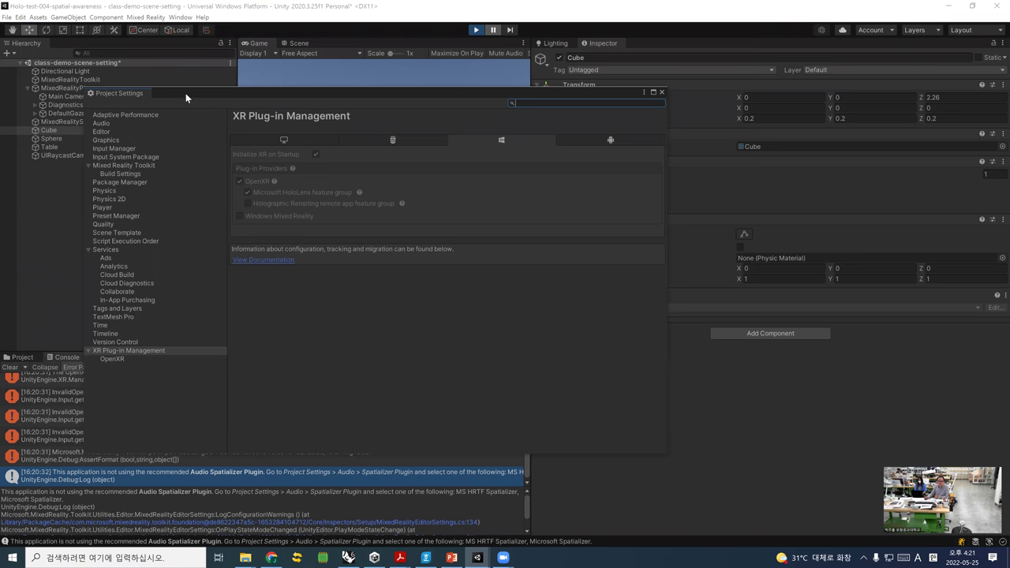
left_click_drag(186, 93, 155, 80)
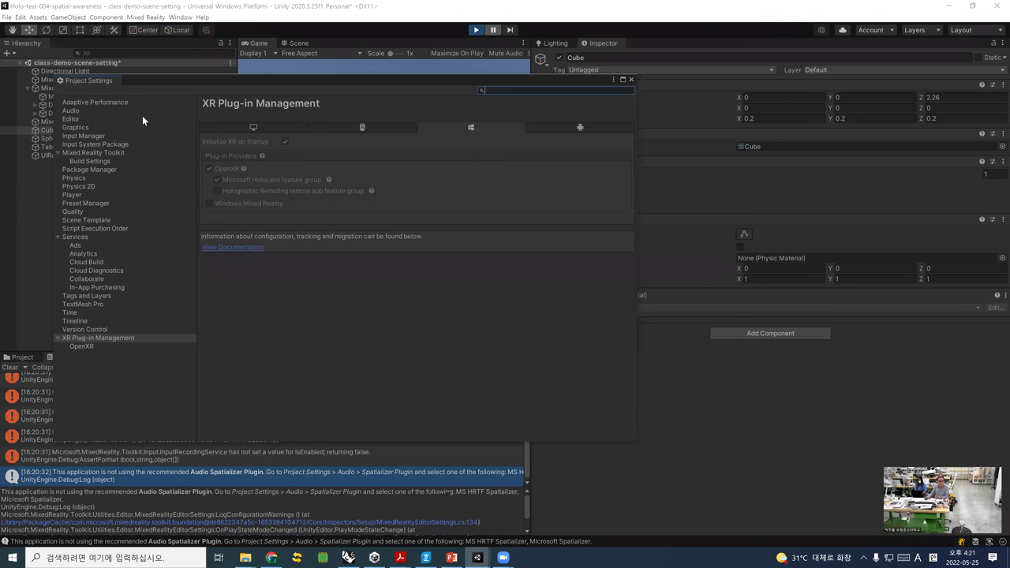
left_click(86, 110)
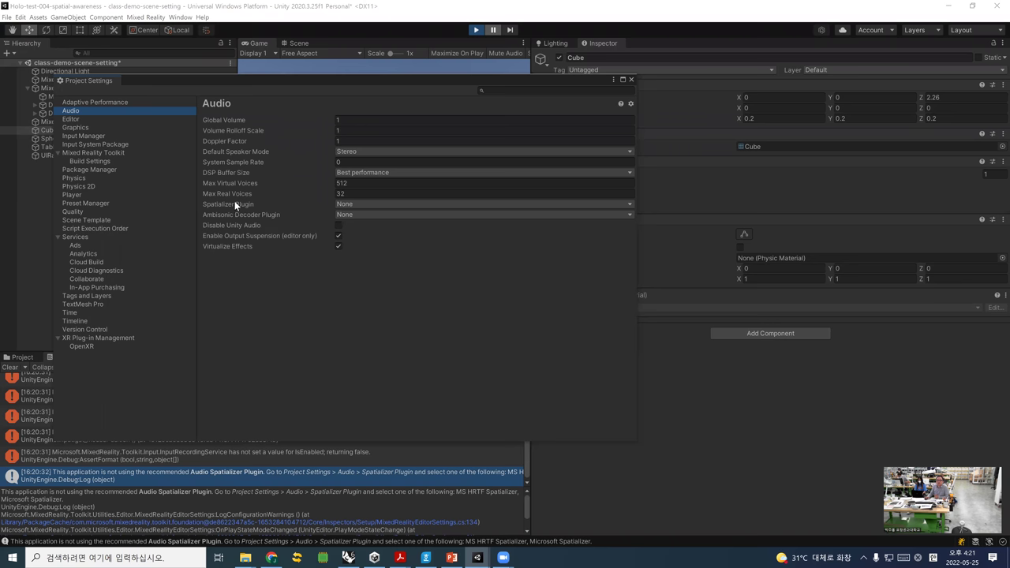
- Check the available Spatializer Plugin options, enable Disable Unity Audio, and read the rest of the console message's details
left_click(356, 206)
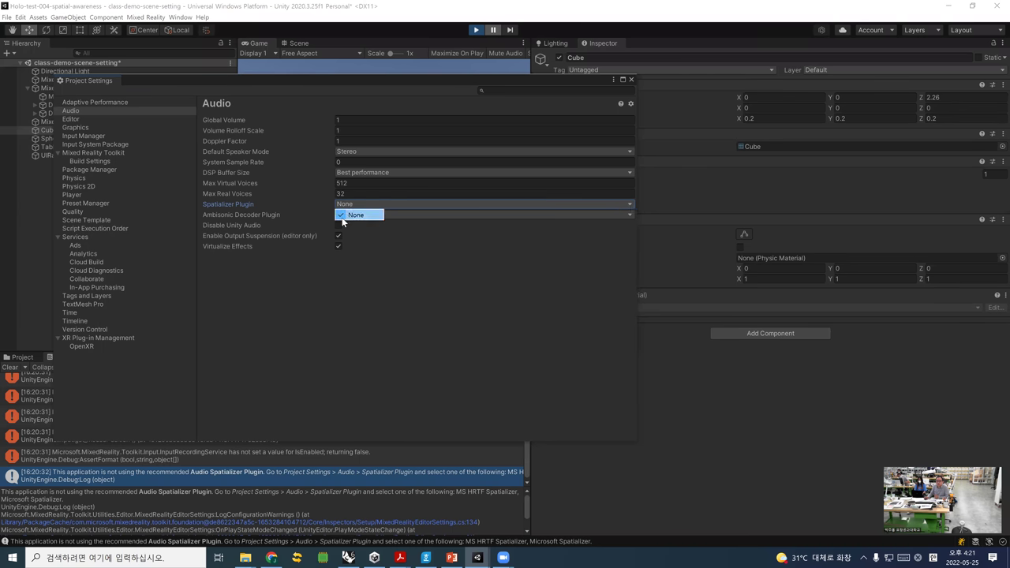
left_click(328, 289)
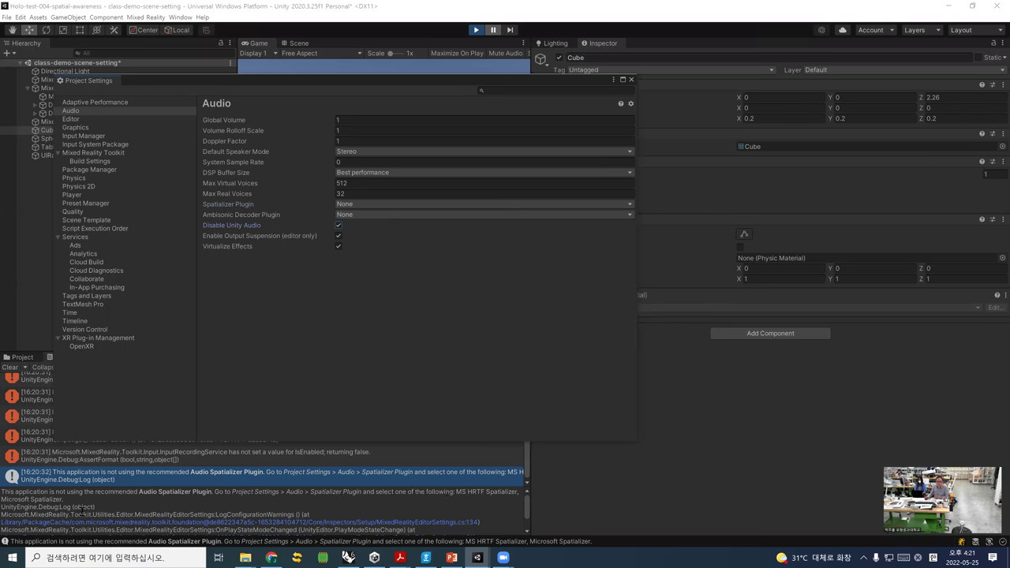
scroll(104, 513, "down", 2)
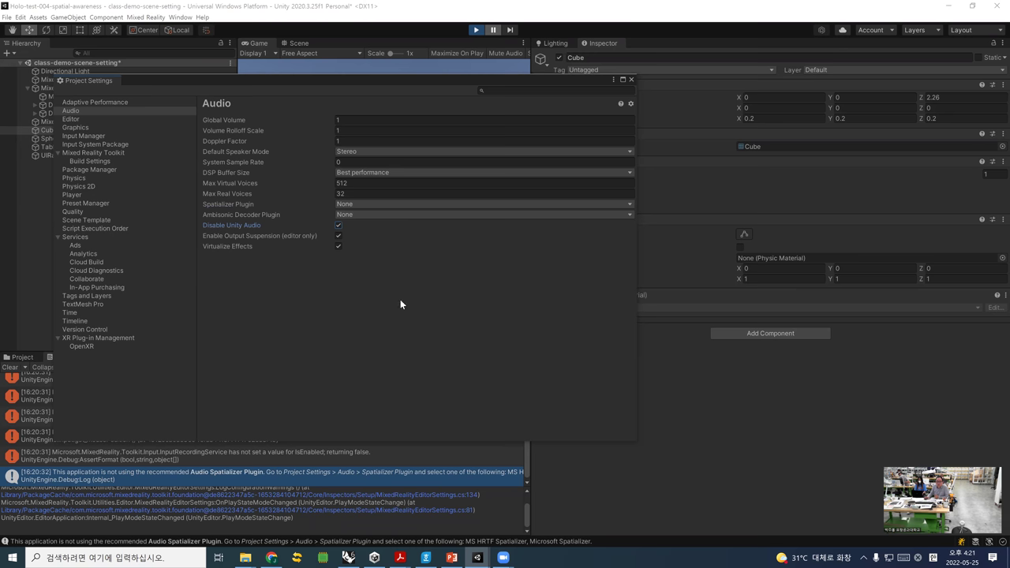
- Close the project settings, stop playback, clear the console, and run the scene again in Play mode
left_click(632, 79)
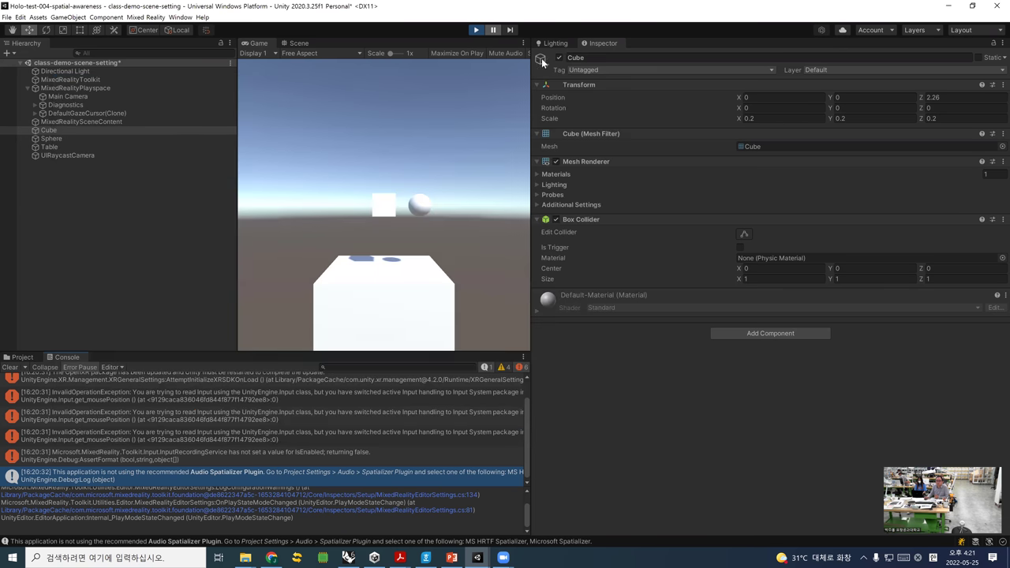
left_click(476, 30)
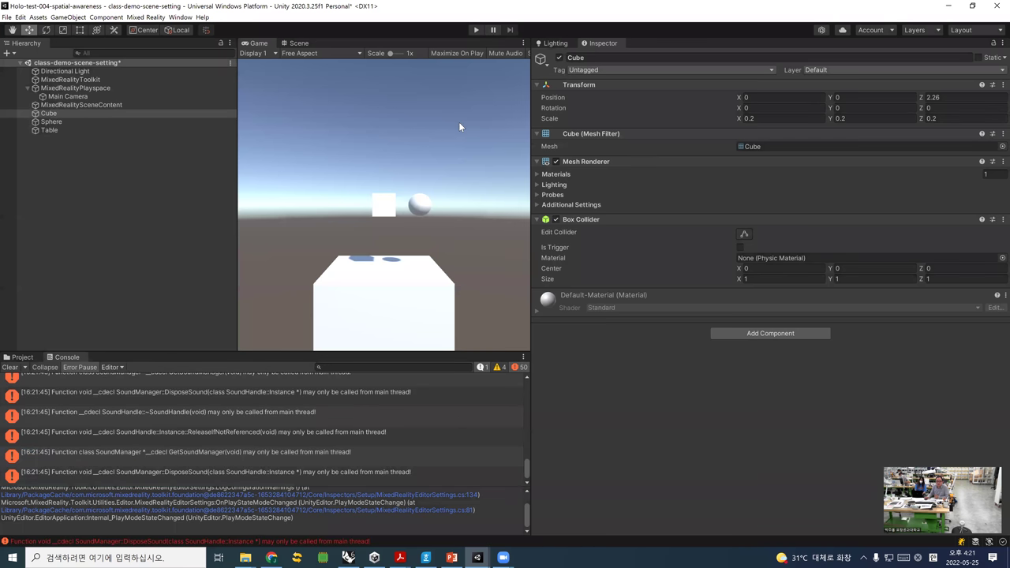
left_click(10, 366)
left_click(475, 30)
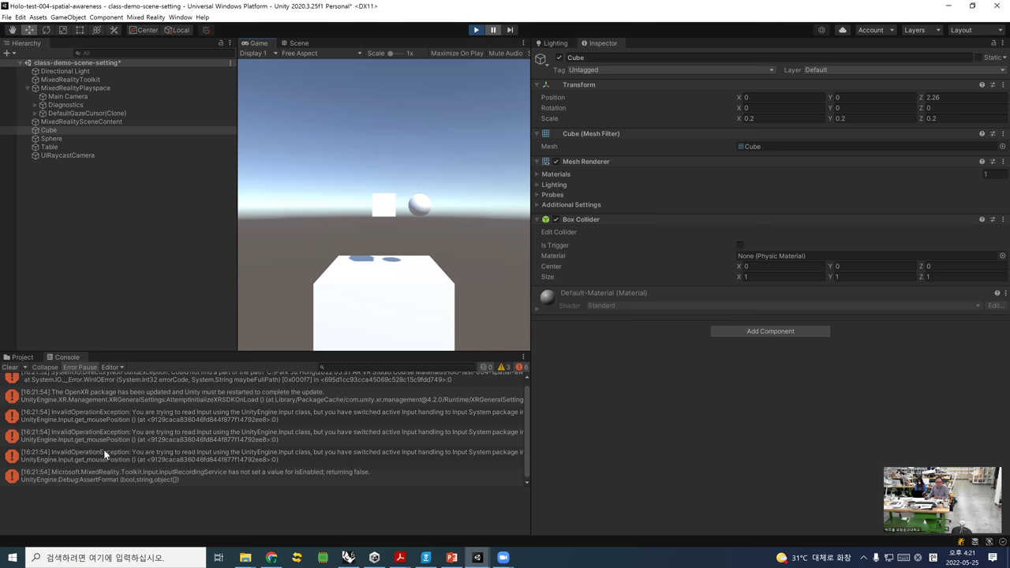
- Examine the console details for the Audio Spatializer Plugin and InputRecordingService messages, and exit Play mode
left_click(110, 479)
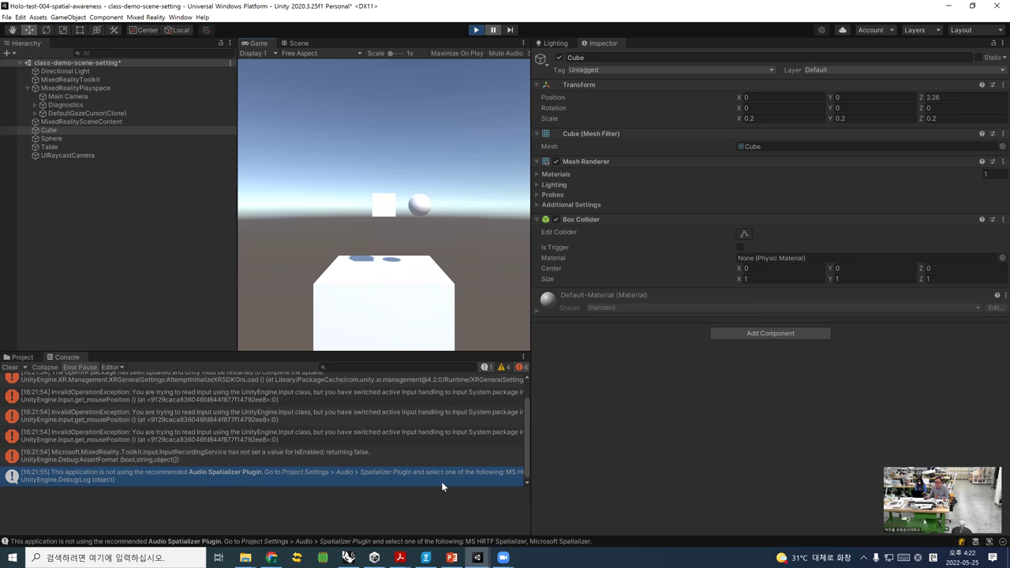
left_click(498, 475)
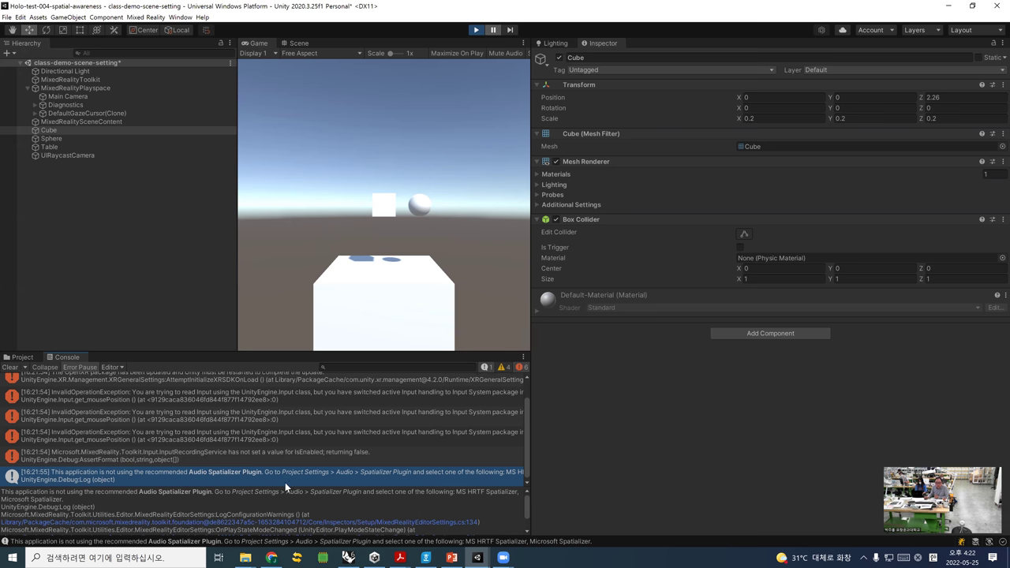
left_click(250, 457)
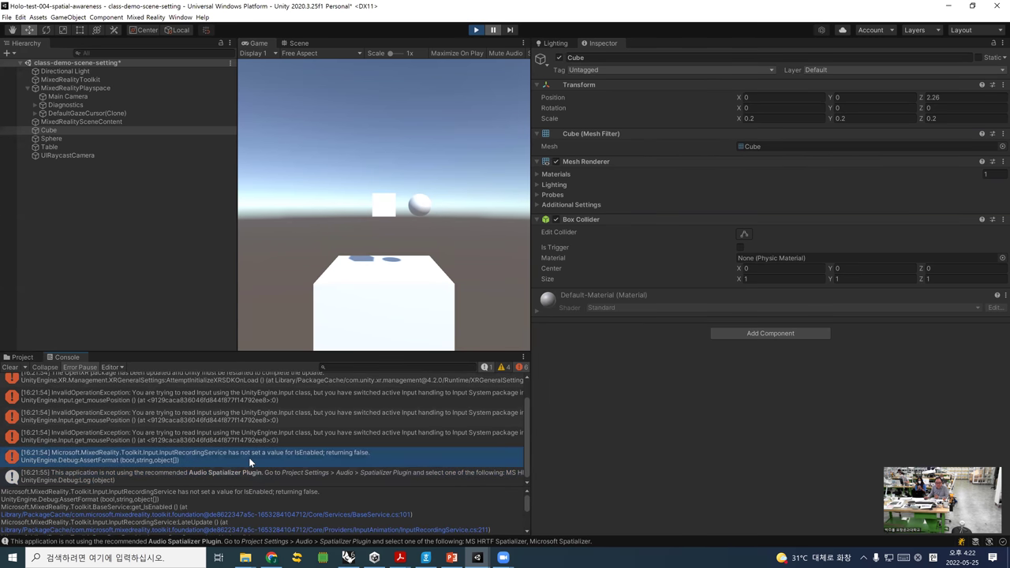
left_click(176, 289)
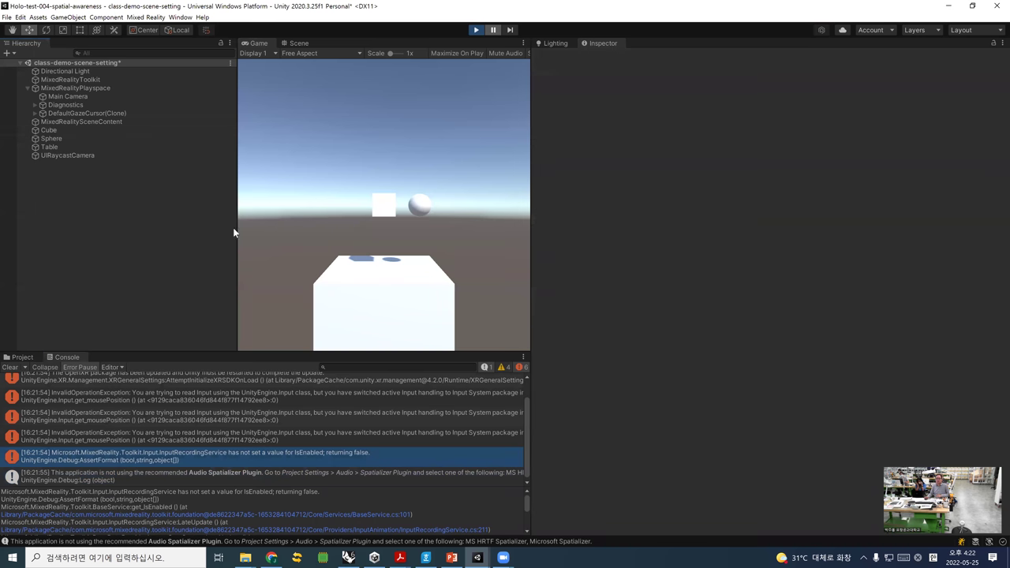
left_click(478, 30)
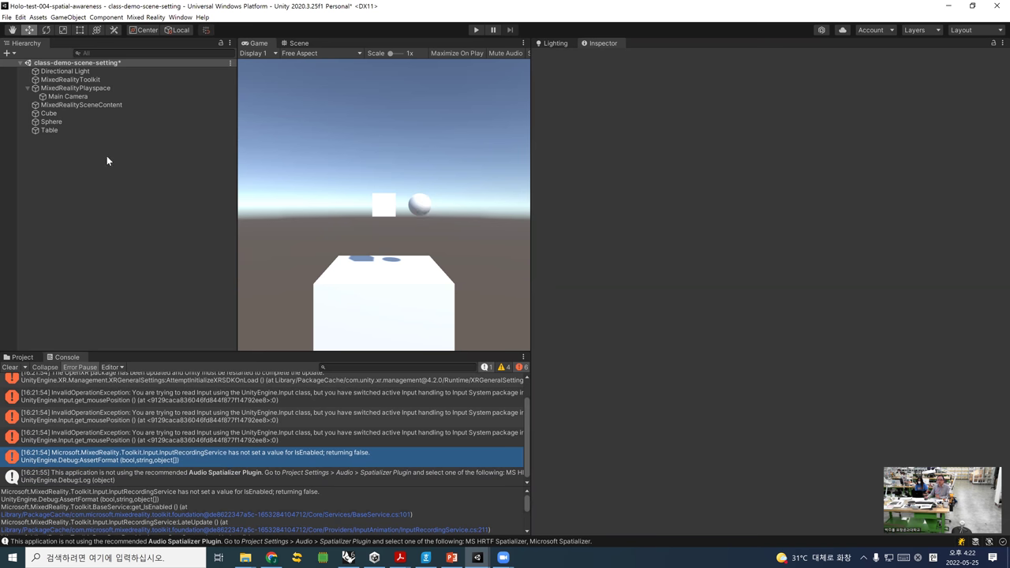
- Add an Object Manipulator component to the sphere and collapse its Constraint Manager and Object Manipulator settings
left_click(55, 122)
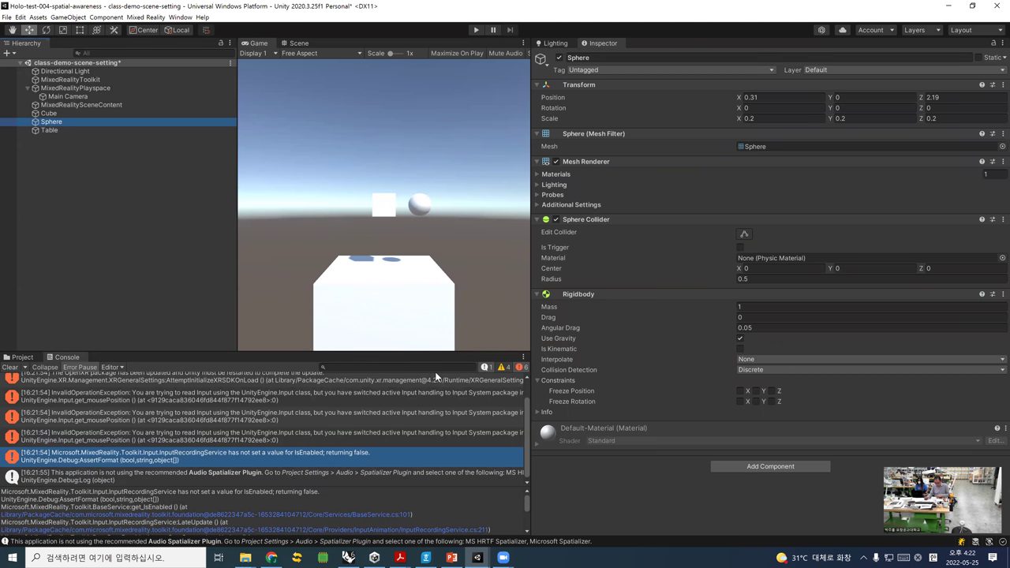
left_click(727, 465)
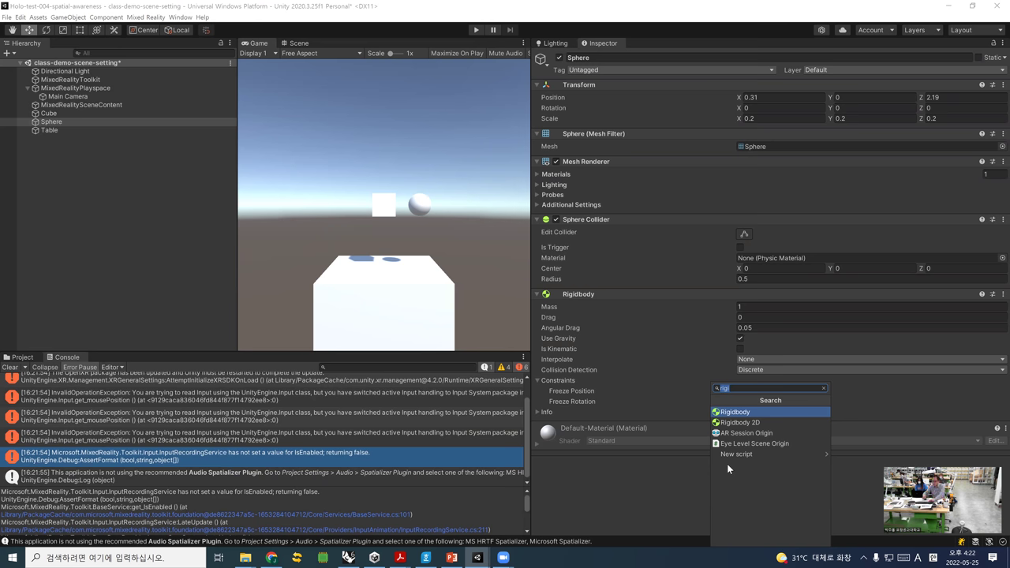
type("obje")
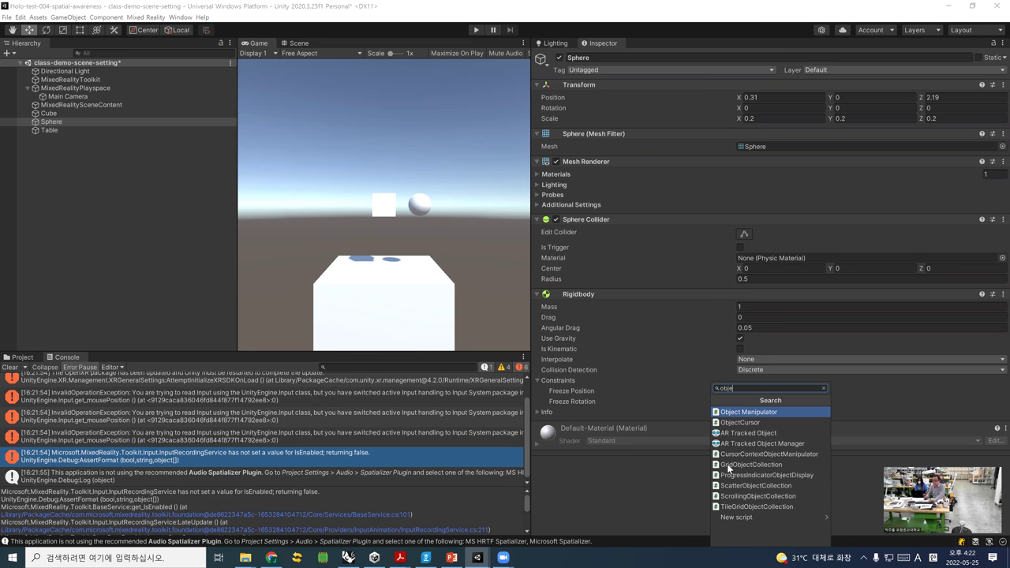
left_click(758, 414)
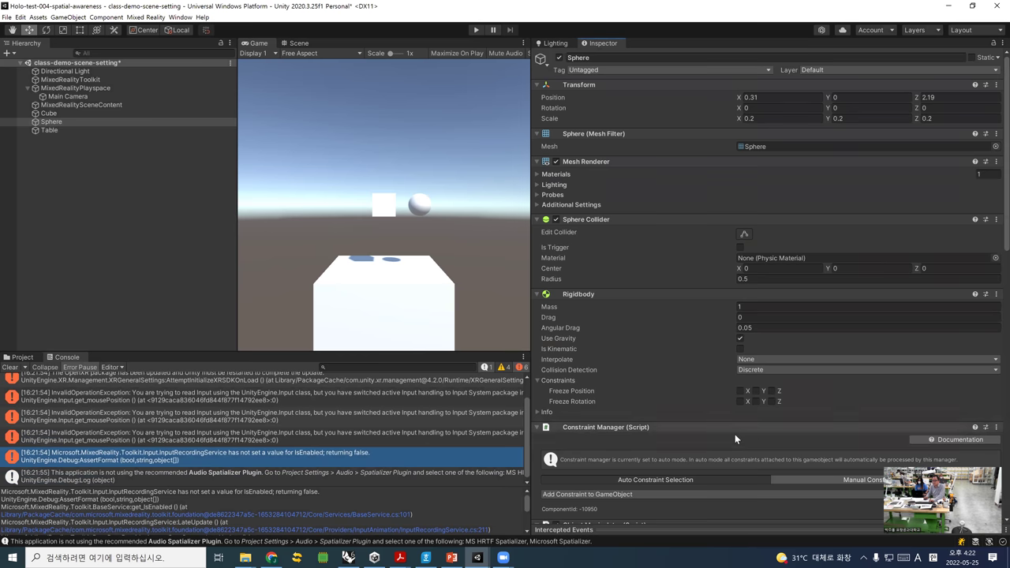
scroll(731, 435, "down", 10)
scroll(659, 277, "up", 10)
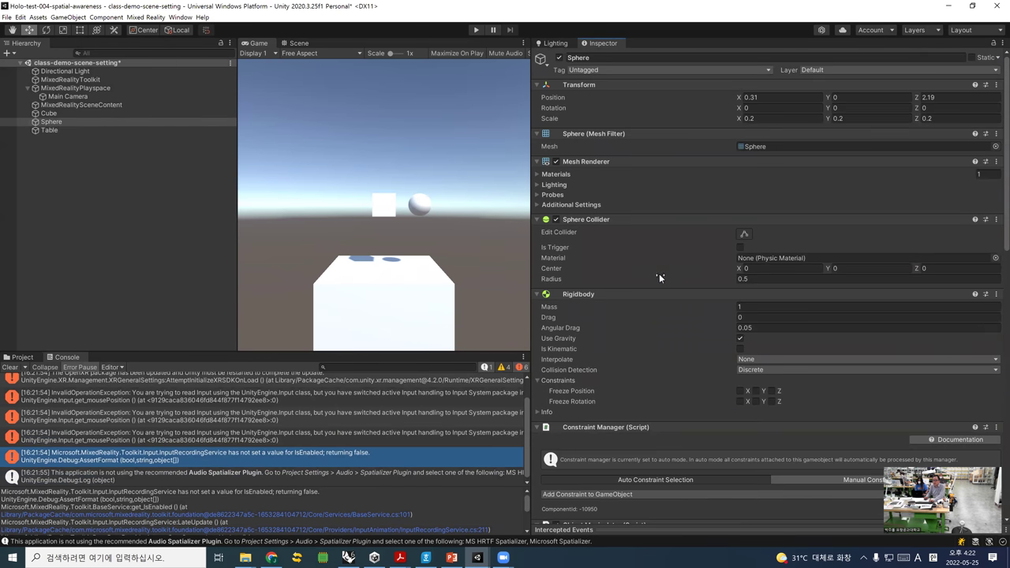
left_click(538, 428)
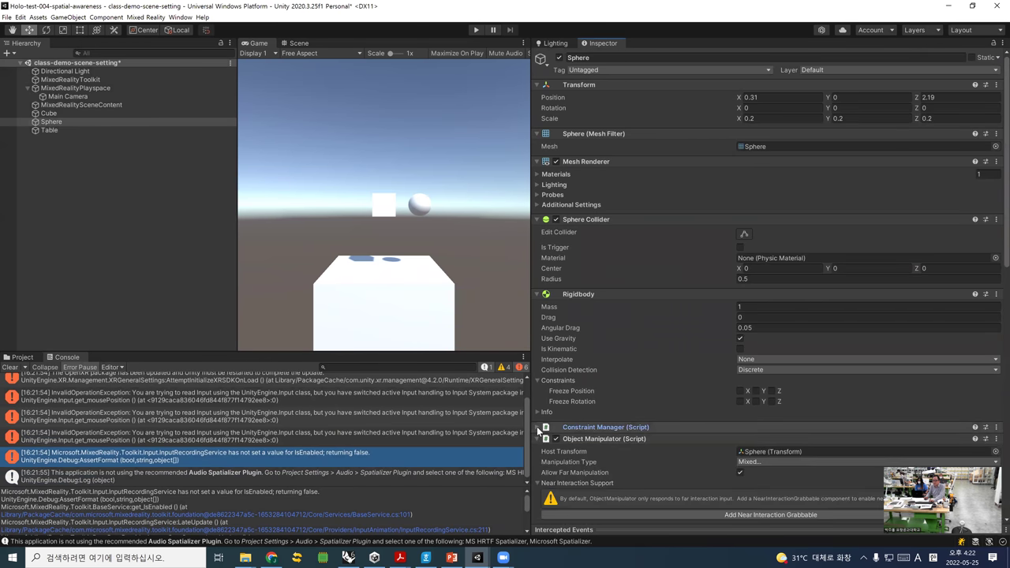
left_click(640, 441)
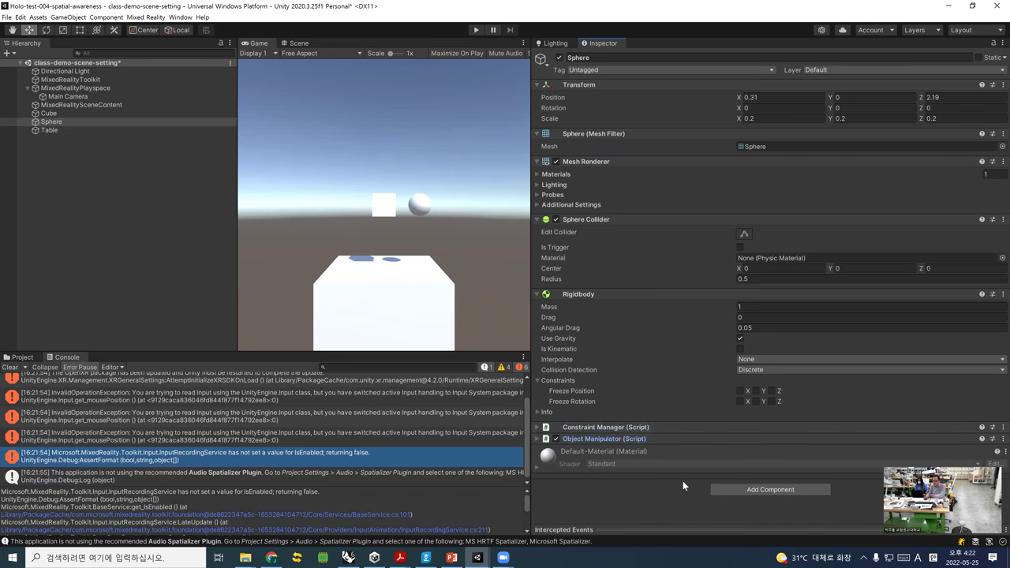
- Add a NearInteractionGrabbable component to the sphere, collapse its settings, and start the scene in Play mode
left_click(734, 492)
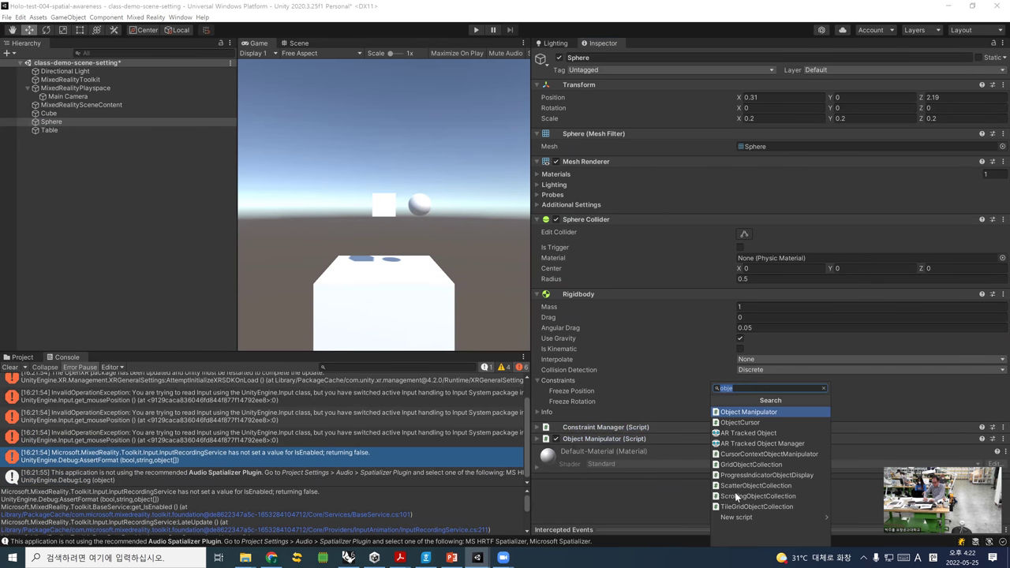
type("near")
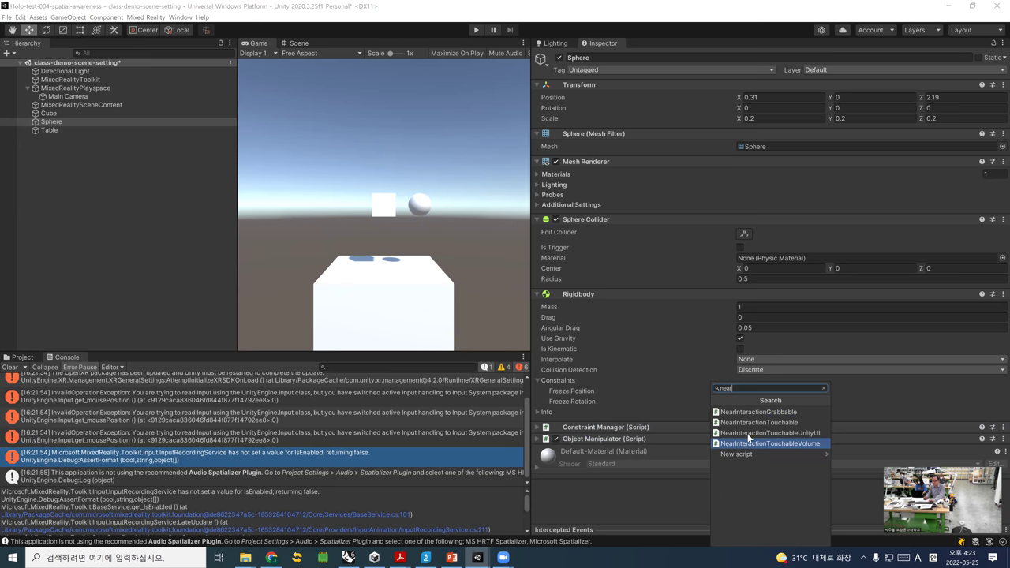
left_click(760, 411)
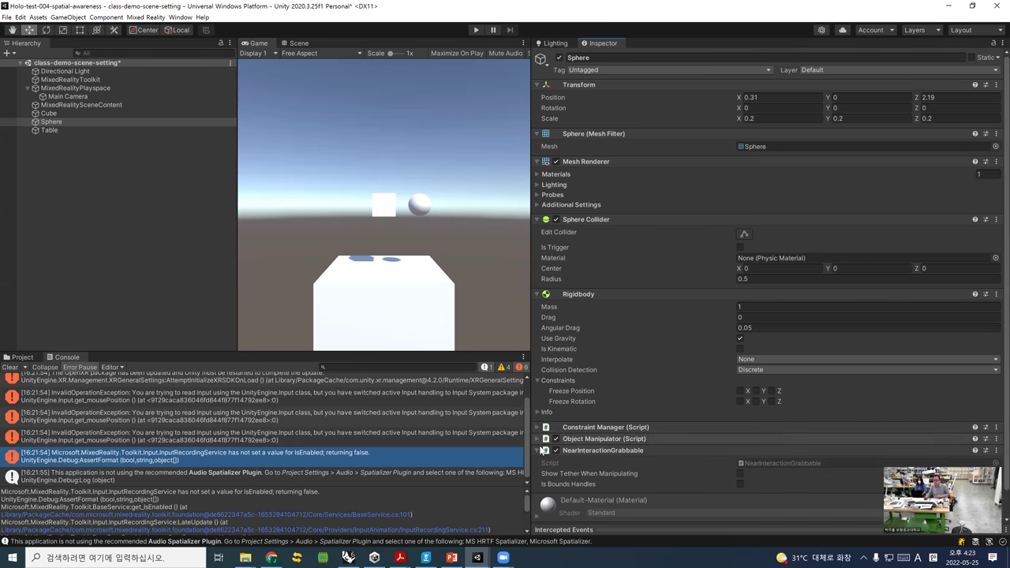
left_click(566, 452)
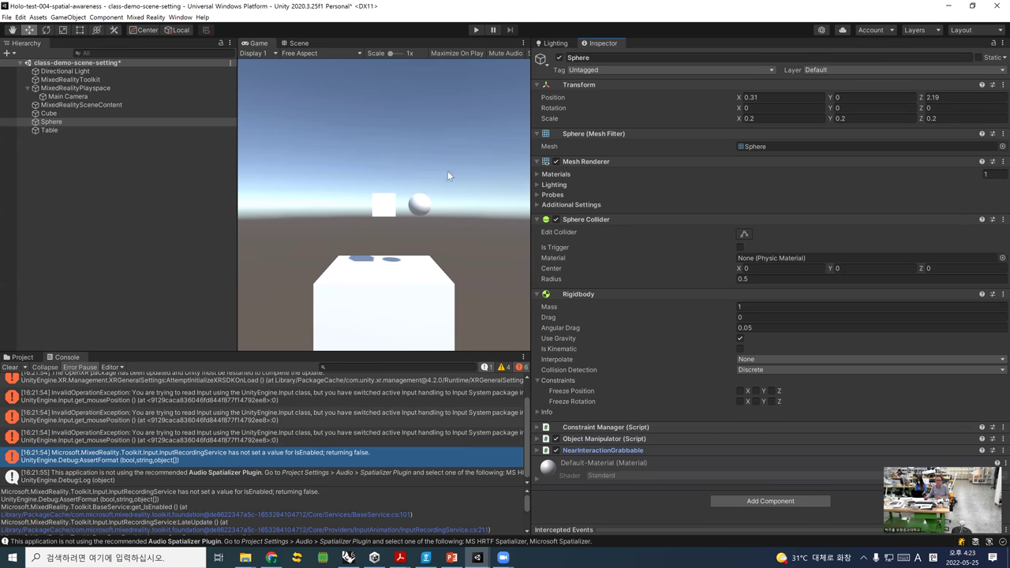
left_click(476, 31)
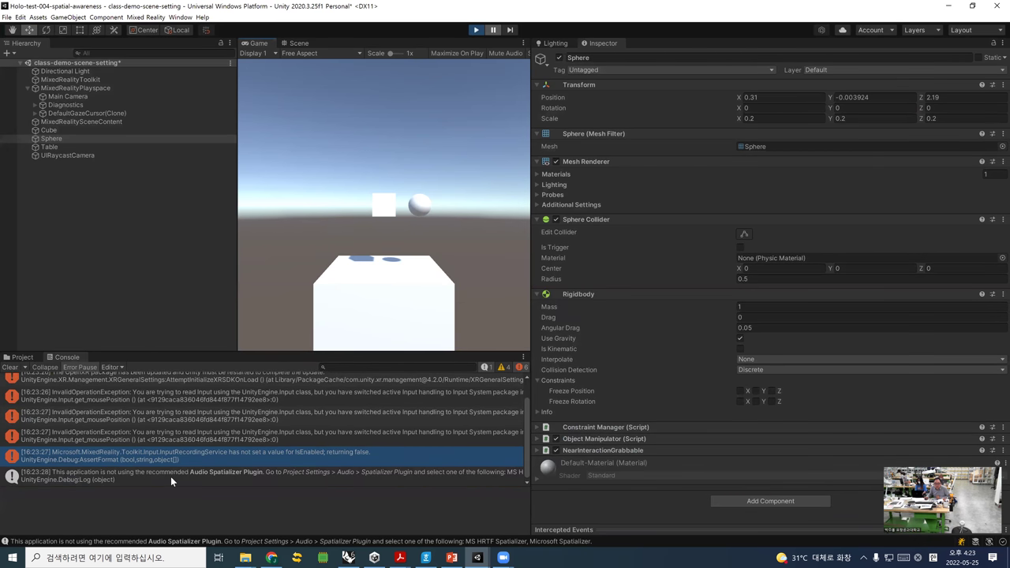
- Examine the console errors about the missing directory path, the OpenXR package update and the input handling exceptions
scroll(198, 443, "up", 1)
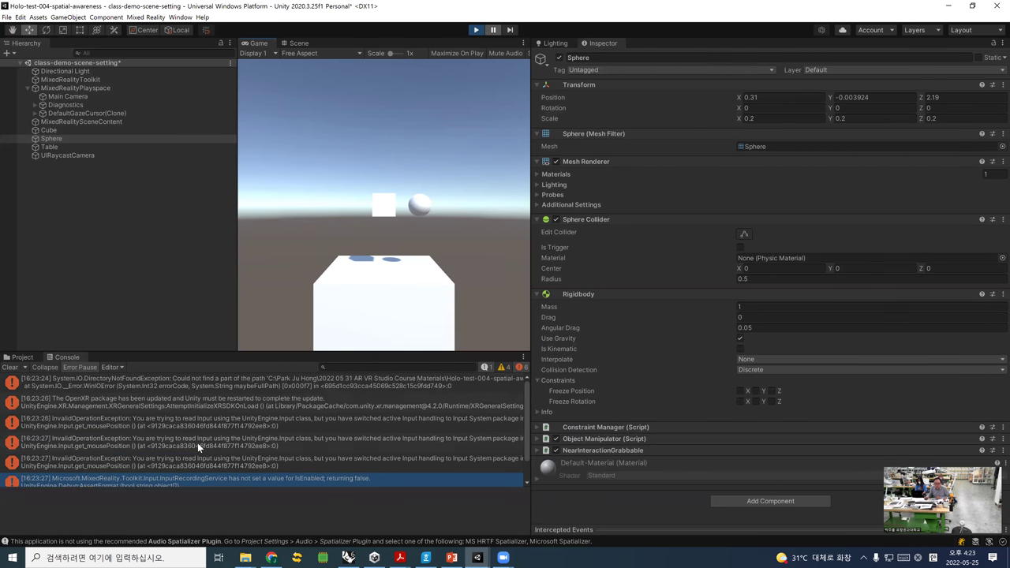
left_click(116, 381)
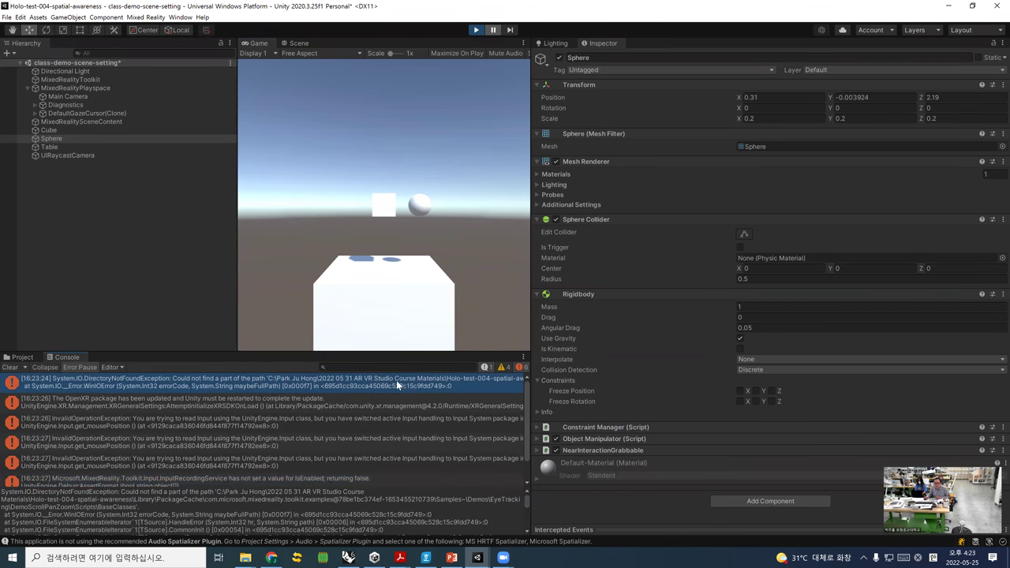
left_click(124, 407)
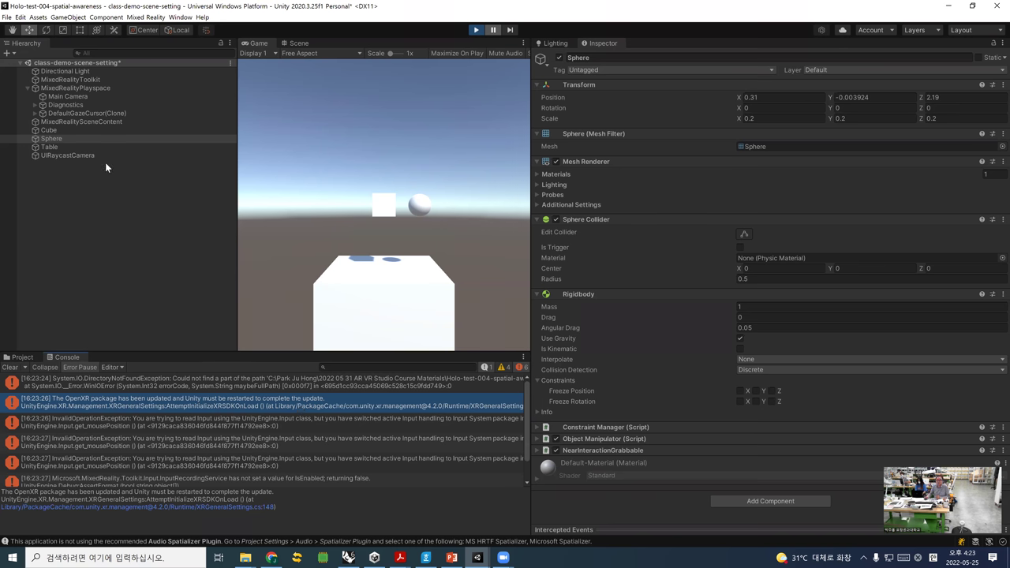
left_click(7, 21)
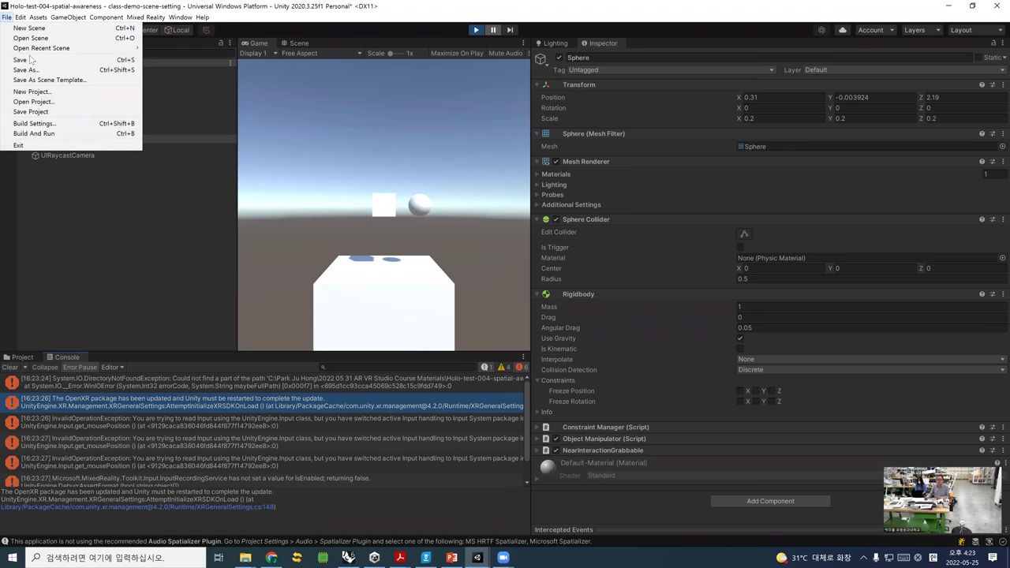
left_click(28, 60)
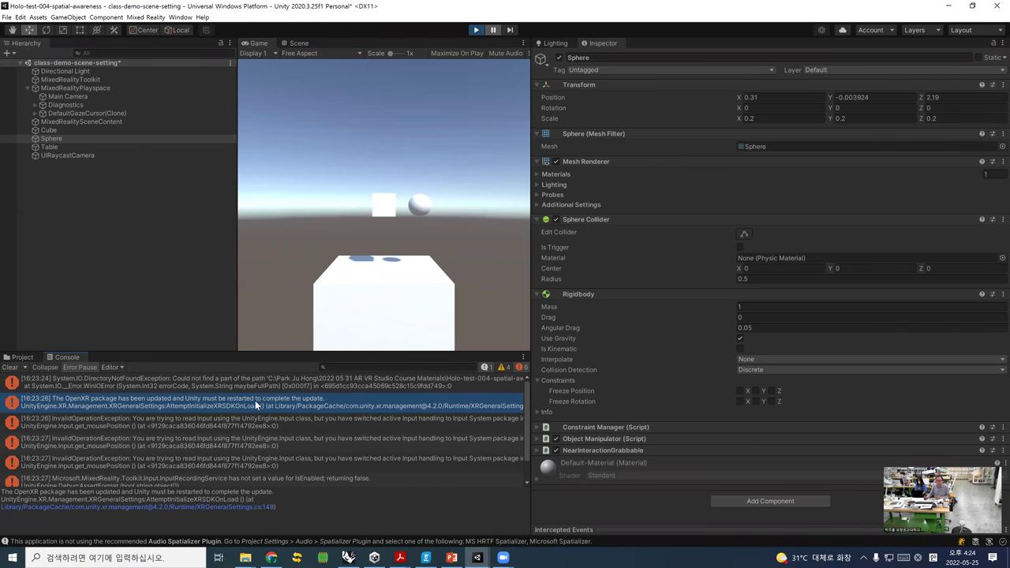
left_click(236, 422)
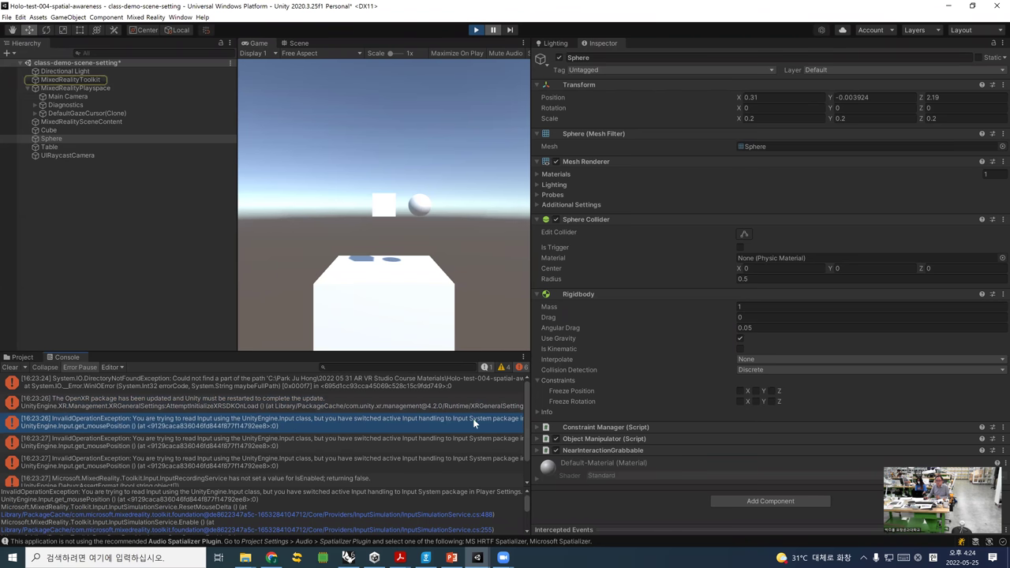
left_click(146, 439)
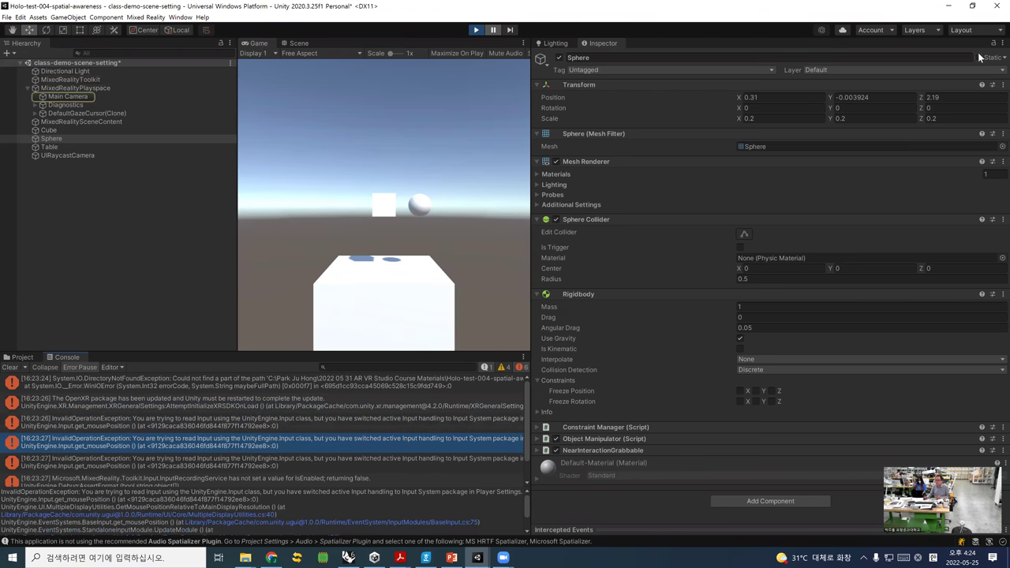
- Close the project with its scene changes saved, and reopen the Holo-test-004-spatial-awareness project from Unity Hub
left_click(996, 8)
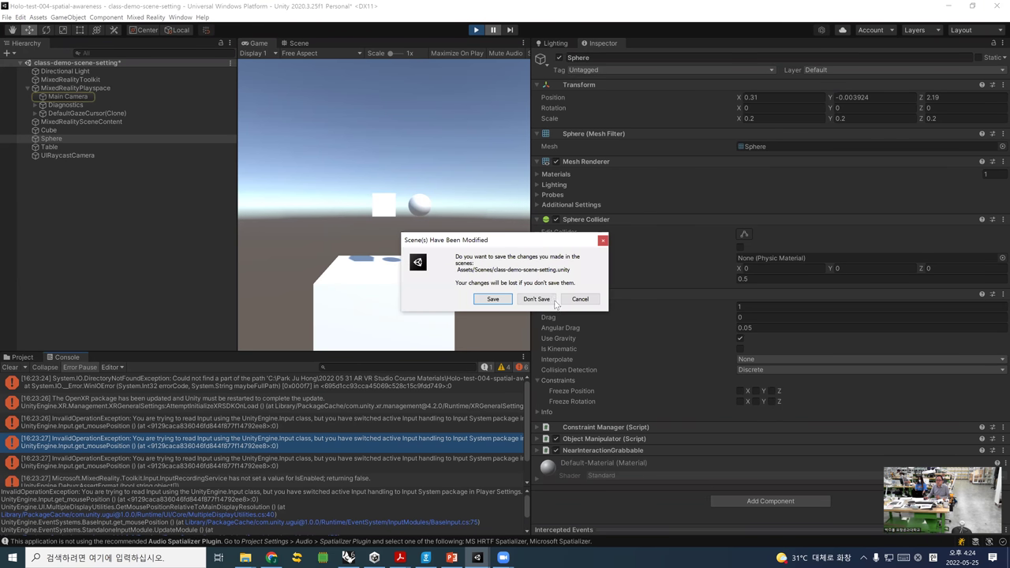
left_click(494, 297)
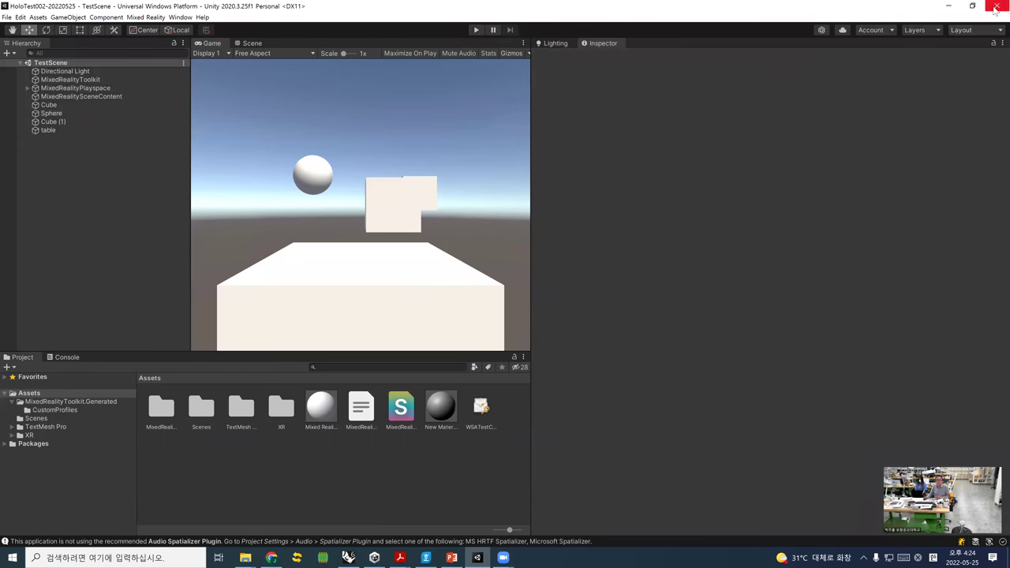
left_click(948, 7)
left_click(477, 558)
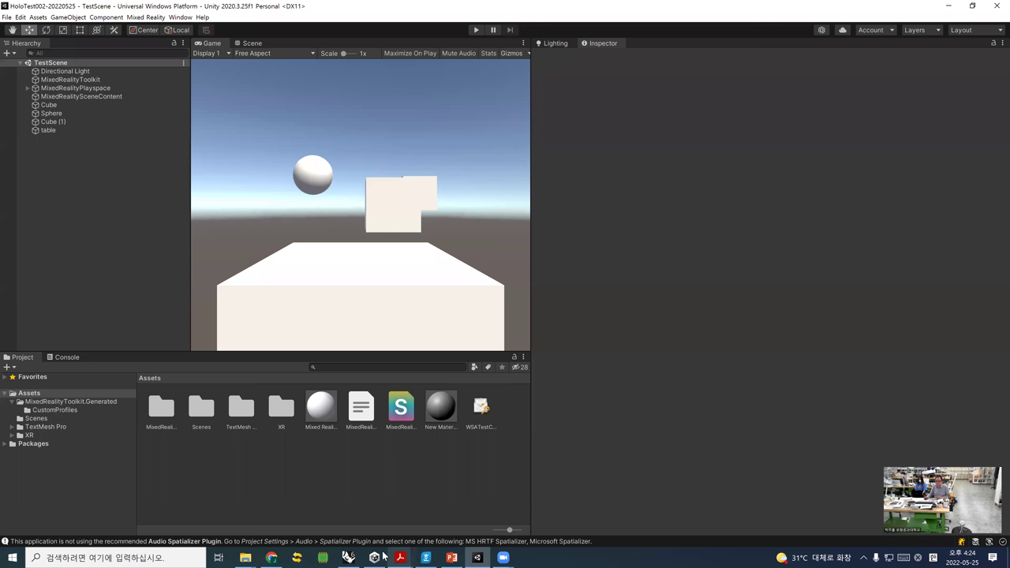
left_click(374, 557)
left_click(284, 165)
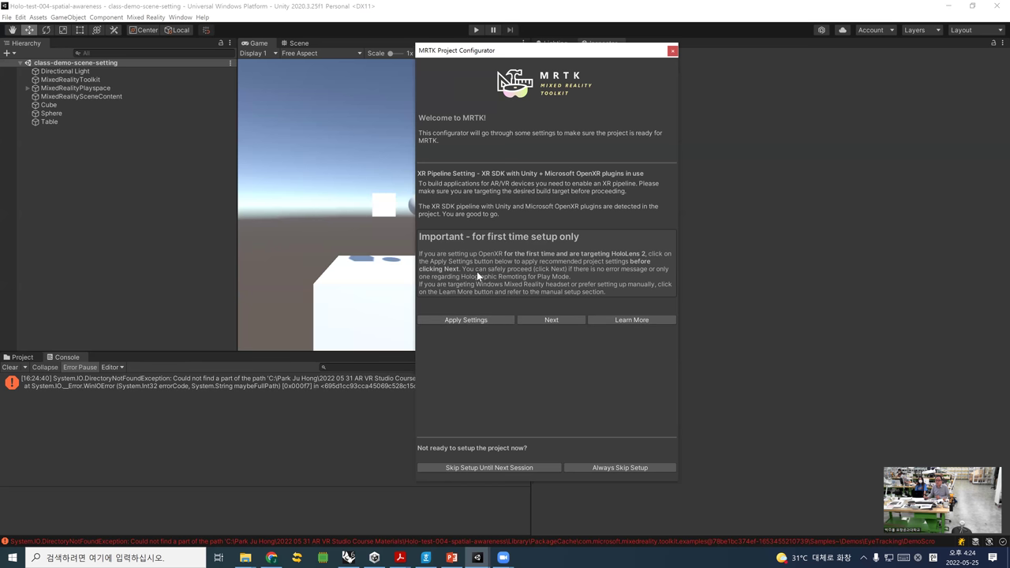
- Apply the recommended HoloLens 2 settings and the default MRTK project settings, accepting the editor restart
left_click(470, 319)
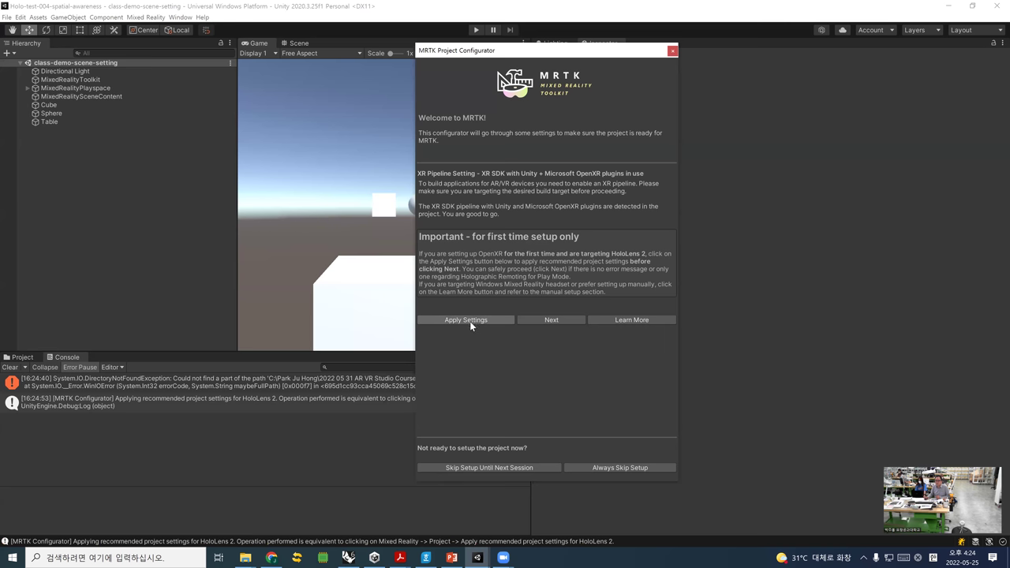
left_click(552, 320)
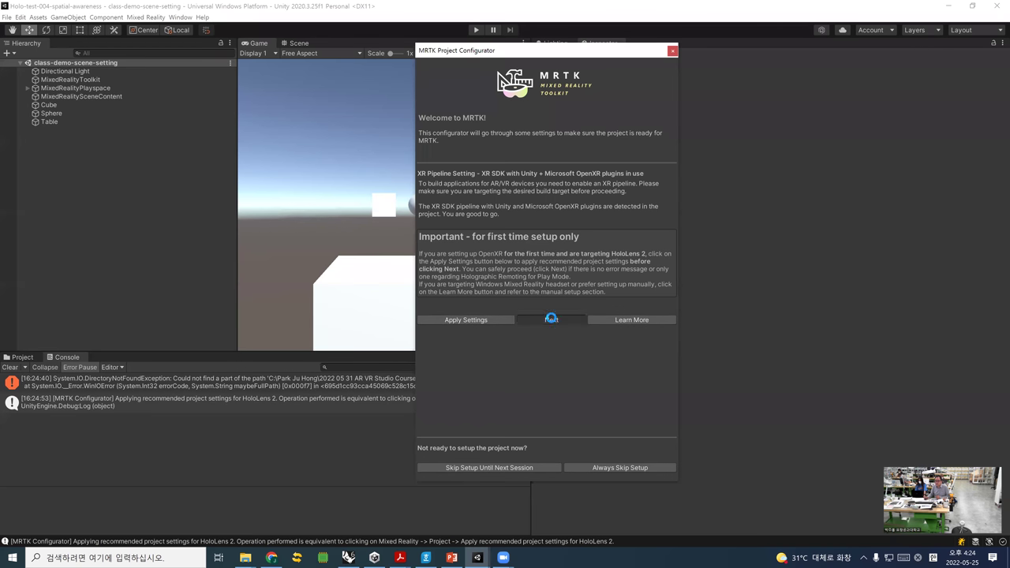
left_click(542, 365)
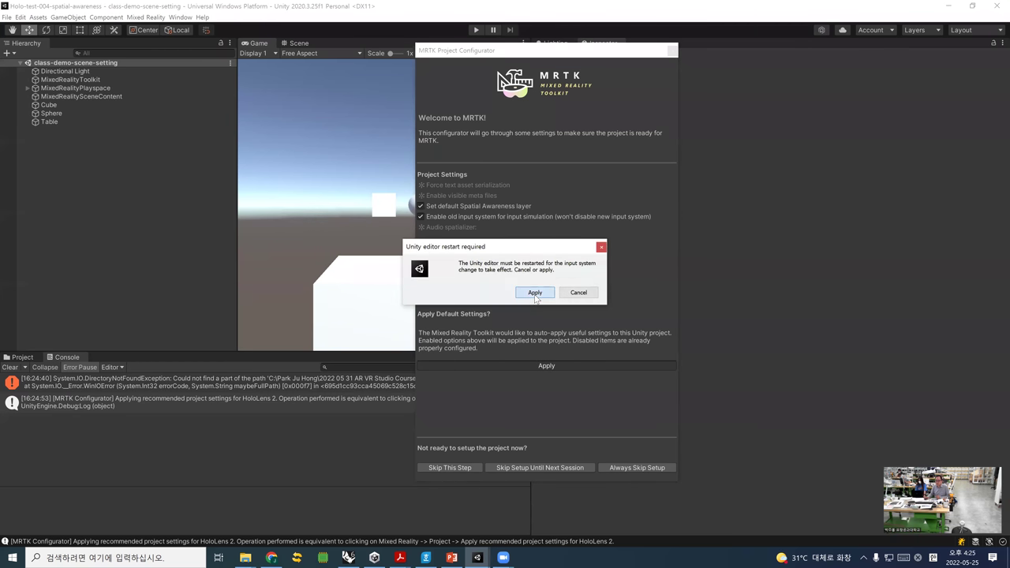
left_click(535, 293)
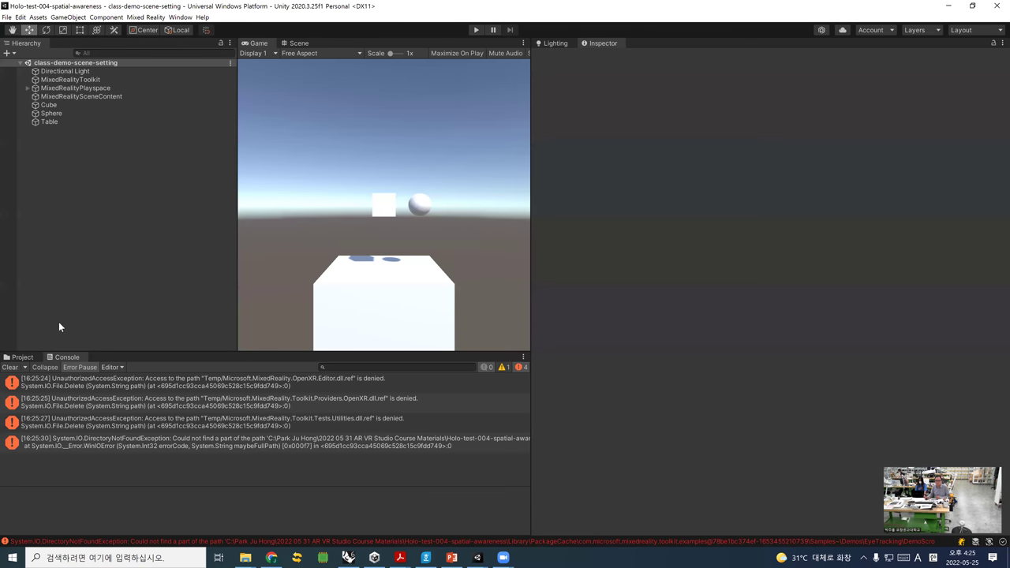
- Clear the console, test grabbing the sphere with the simulated hand in play mode, and stop playback
left_click(18, 367)
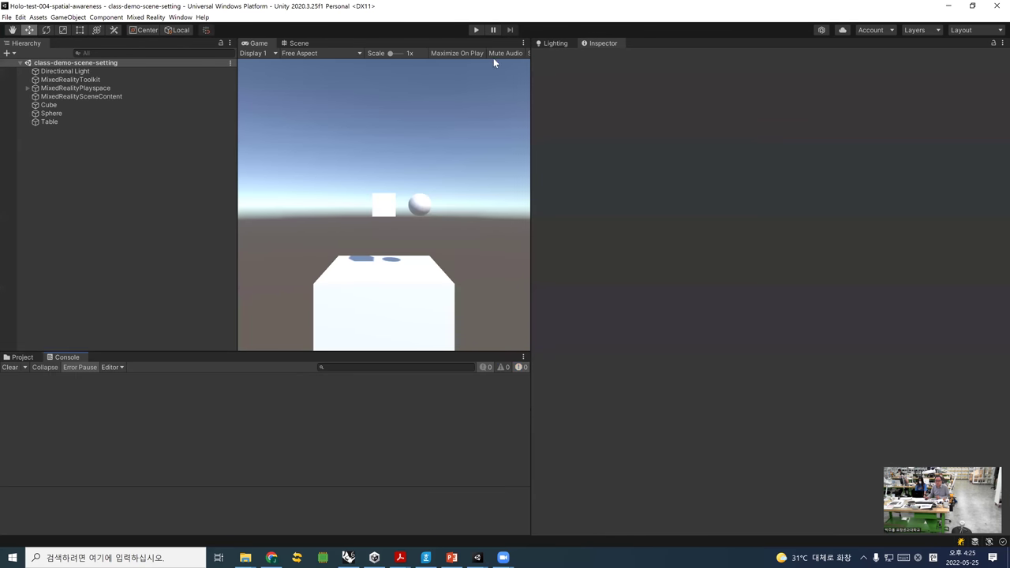
left_click(476, 30)
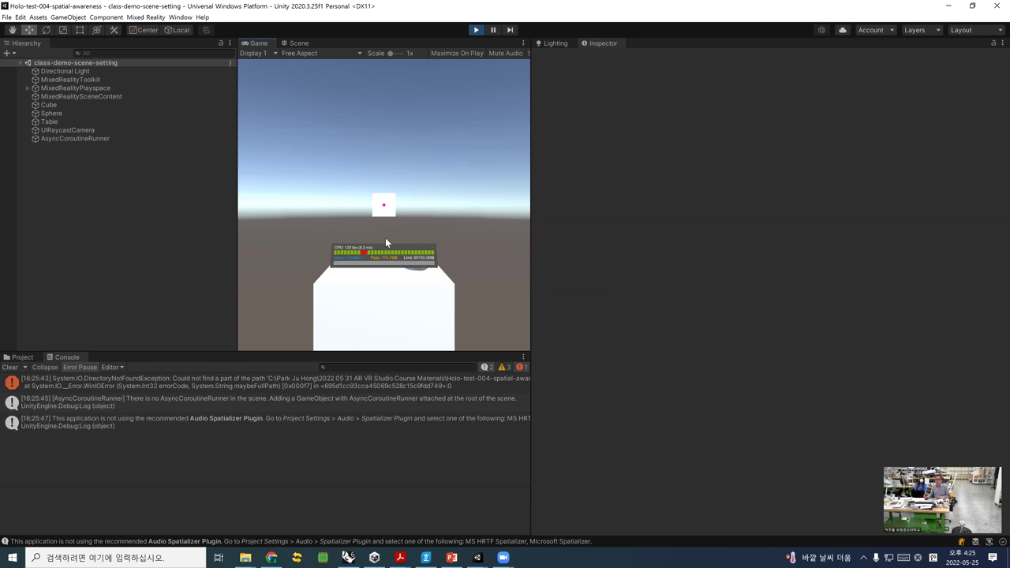
right_click_drag(418, 223, 412, 253)
key("space")
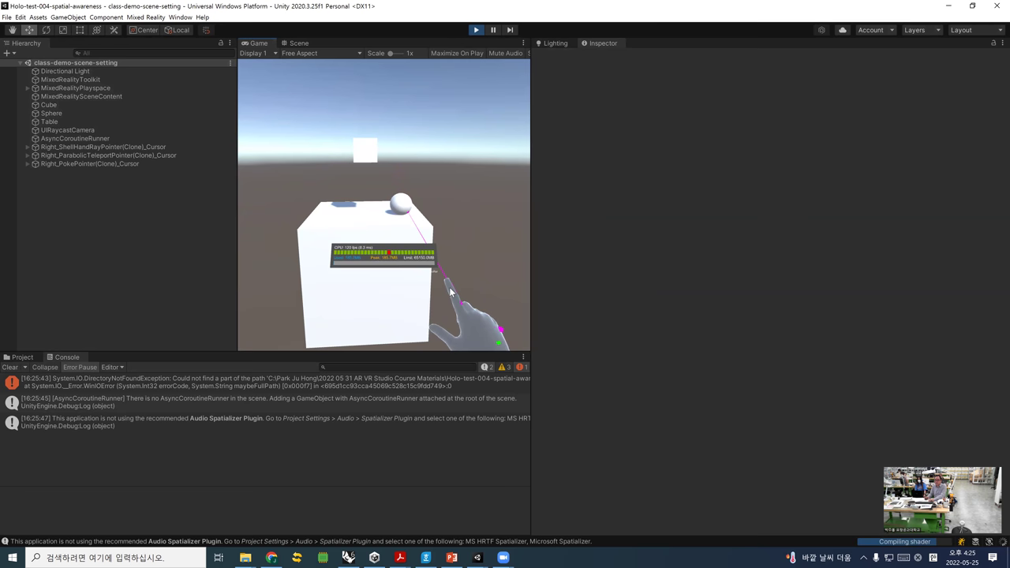
left_click_drag(457, 267, 419, 251)
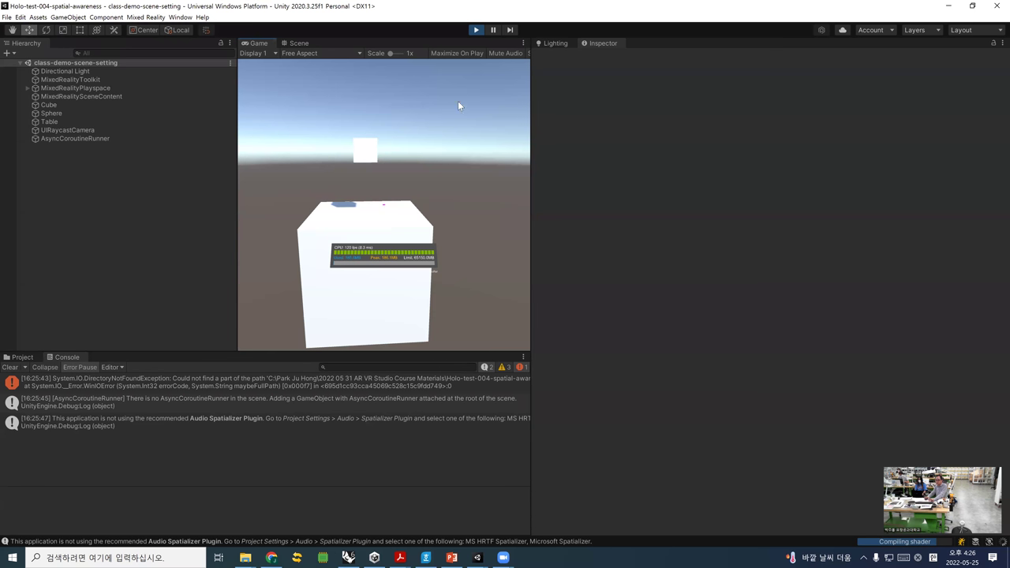
left_click(476, 30)
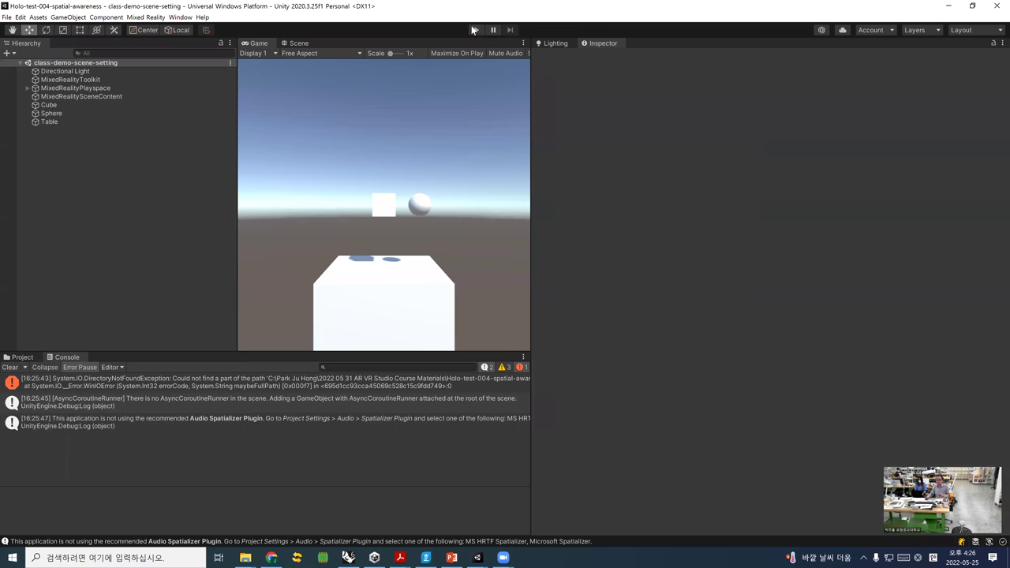
left_click(473, 30)
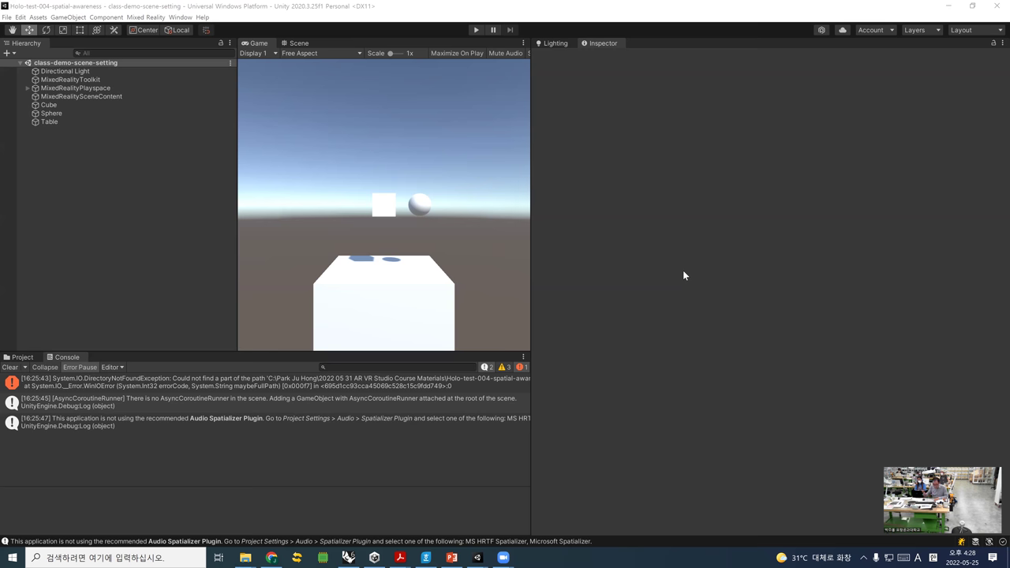
- Show the Spatial Awareness settings of MixedRealityToolkit and expand the XR SDK Windows Mixed Reality Spatial Mesh Observer
left_click(55, 82)
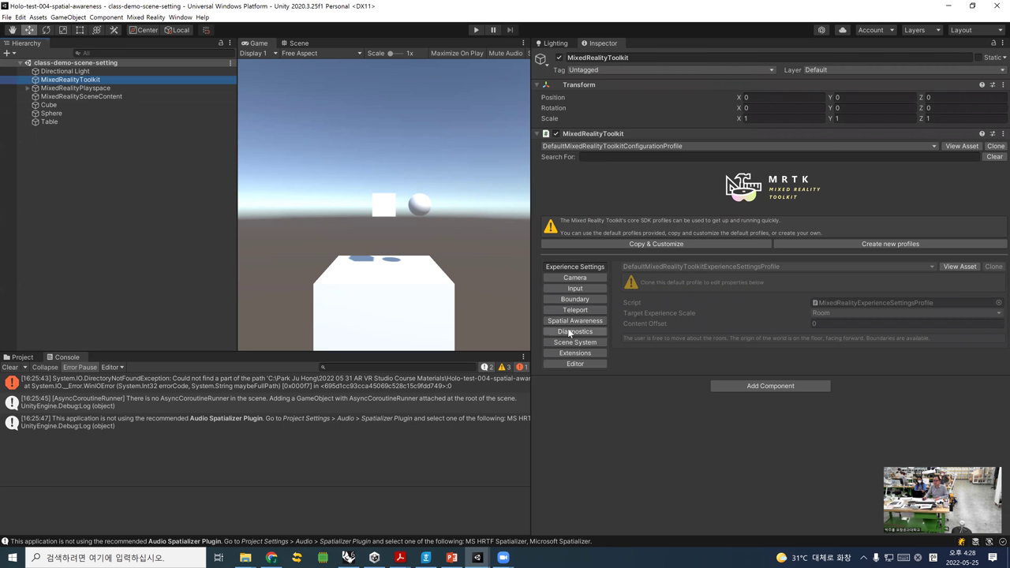
left_click(70, 82)
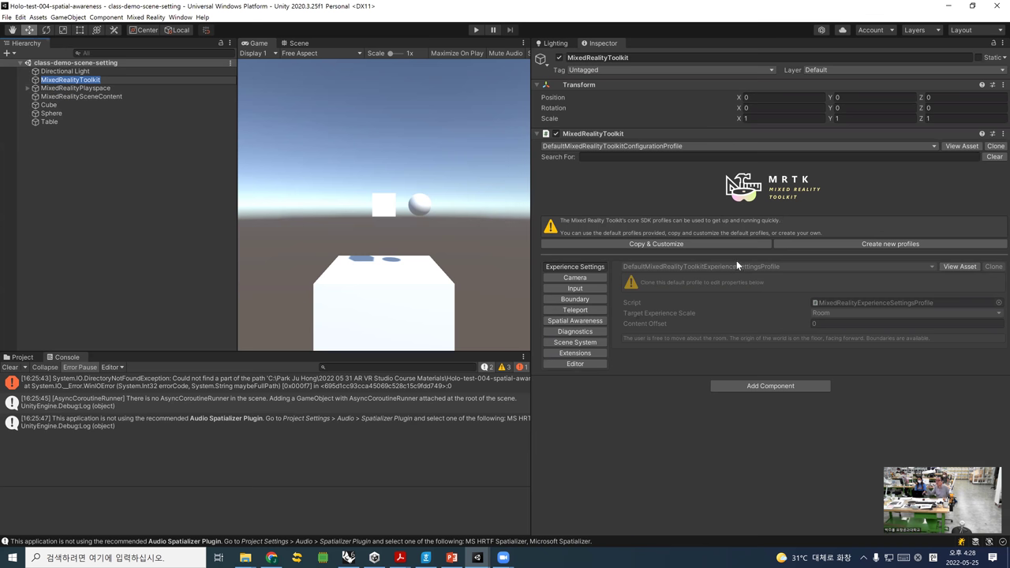
left_click(584, 324)
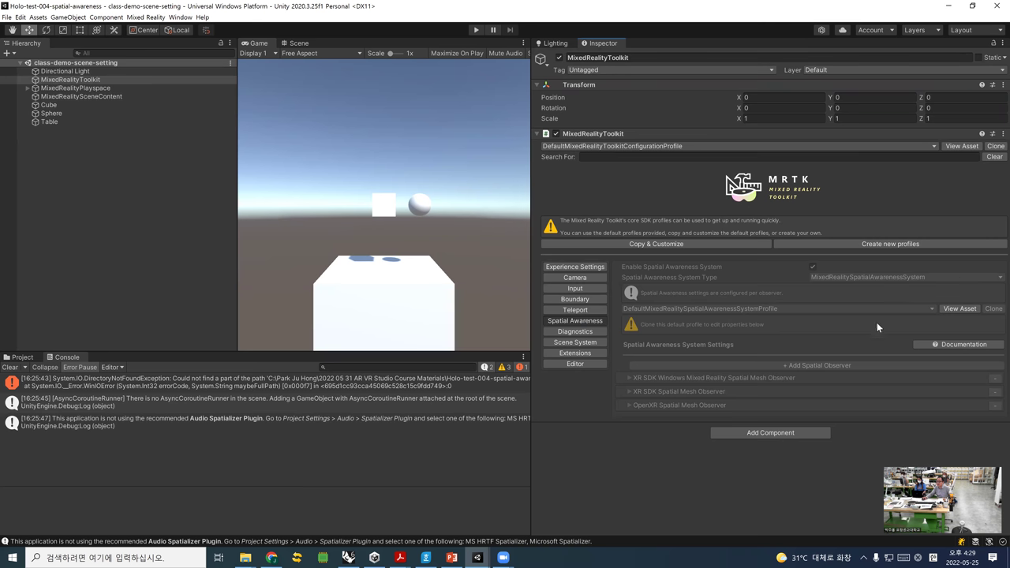
left_click(755, 378)
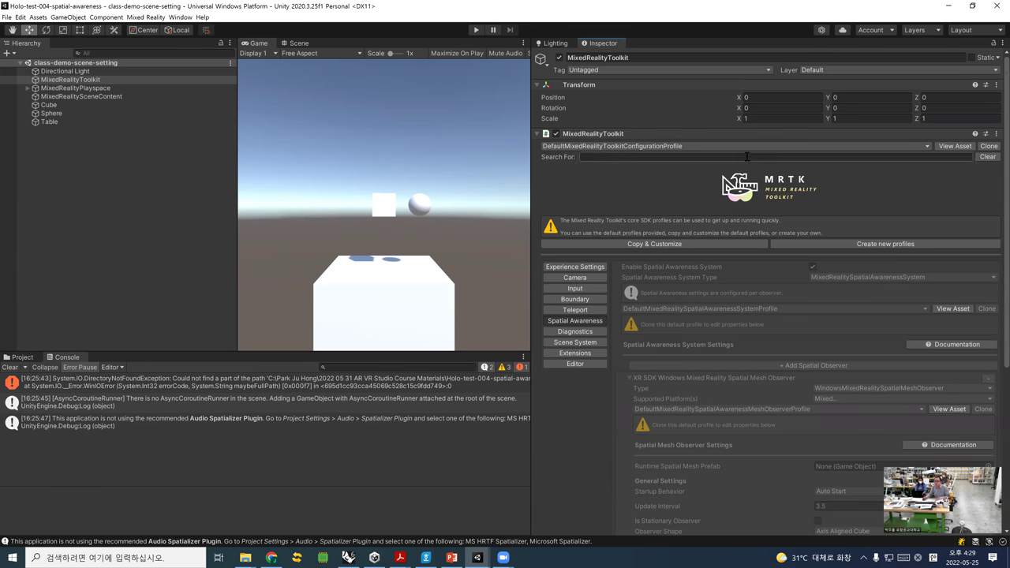
- Switch MixedRealityToolkit to OpenXRConfigurationProfile and clone it as New MixedRealityToolkitConfigurationProfile
left_click(928, 146)
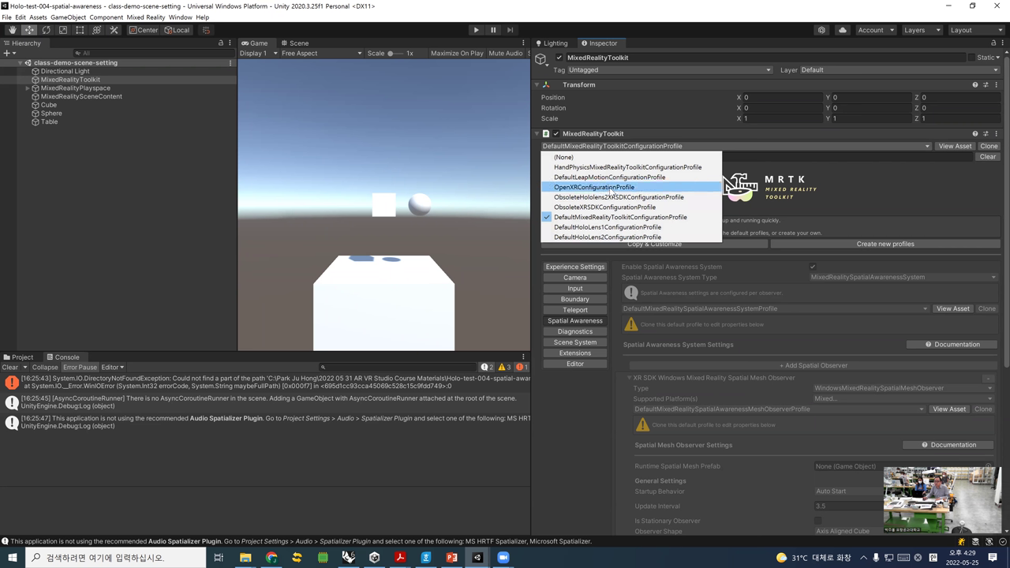
left_click(614, 188)
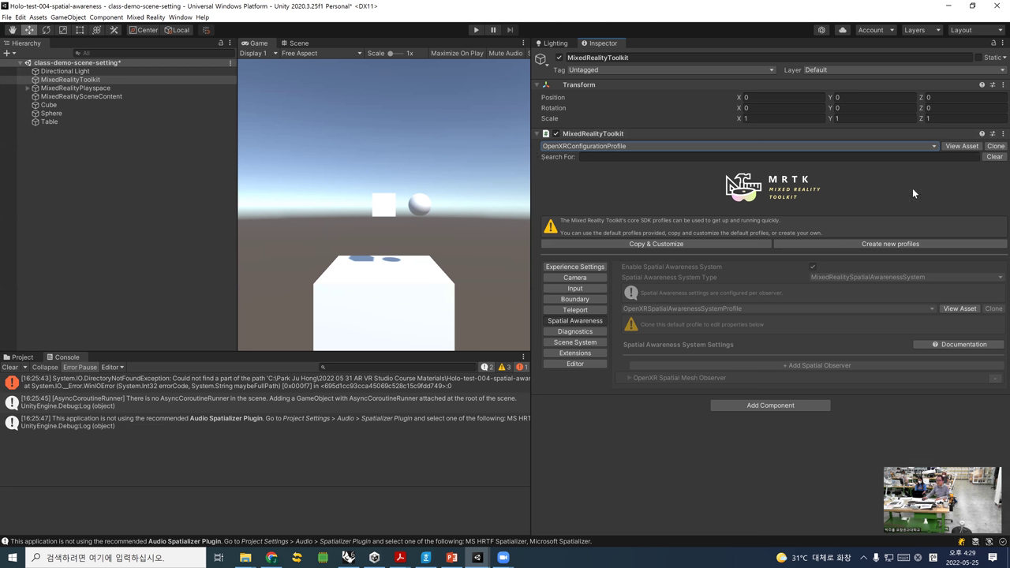
left_click(995, 148)
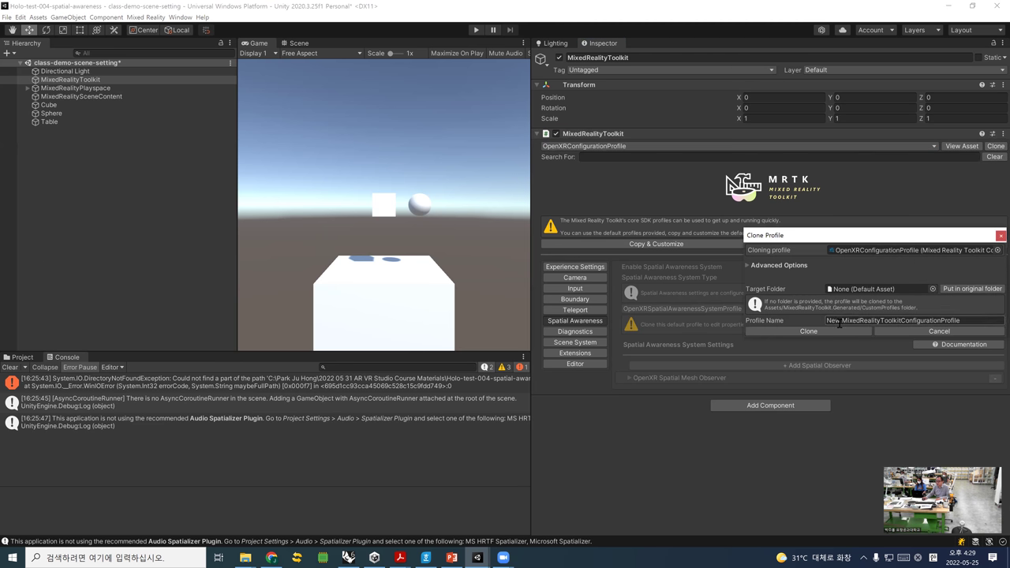
left_click(820, 331)
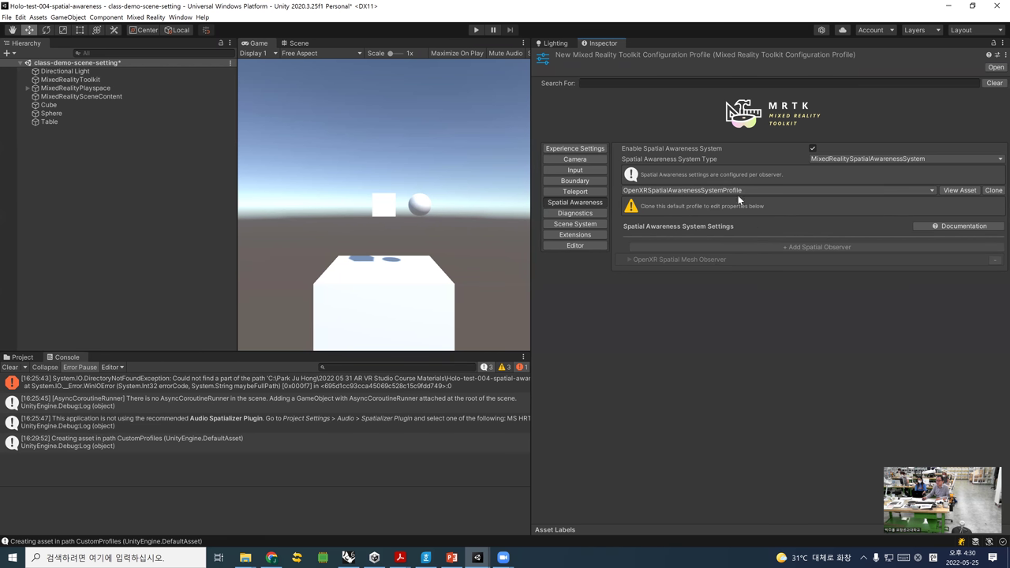
- Clone OpenXRSpatialAwarenessSystemProfile as New MixedRealitySpatialAwarenessSystemProfile in the CustomProfiles folder
left_click(994, 191)
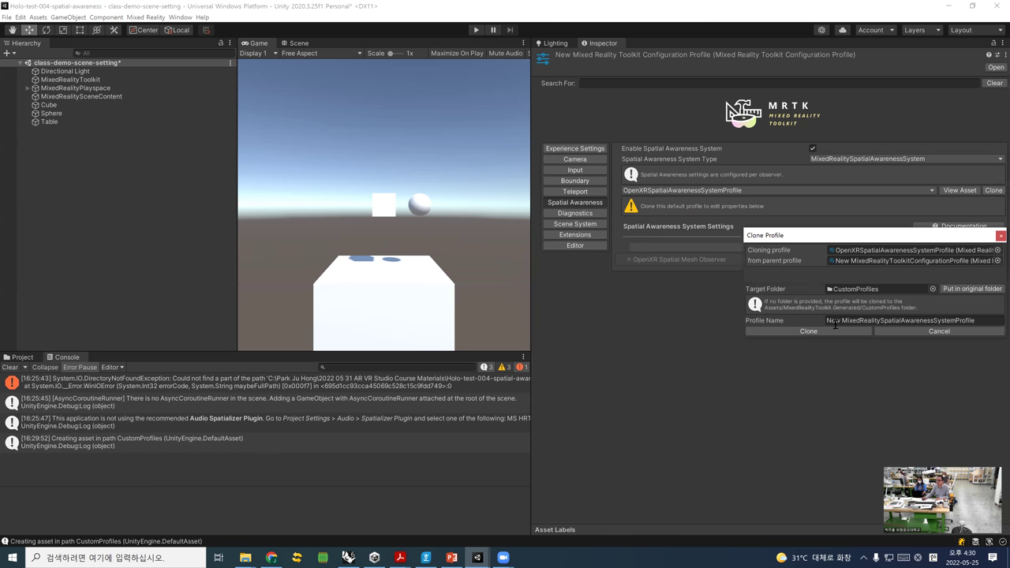
left_click(806, 332)
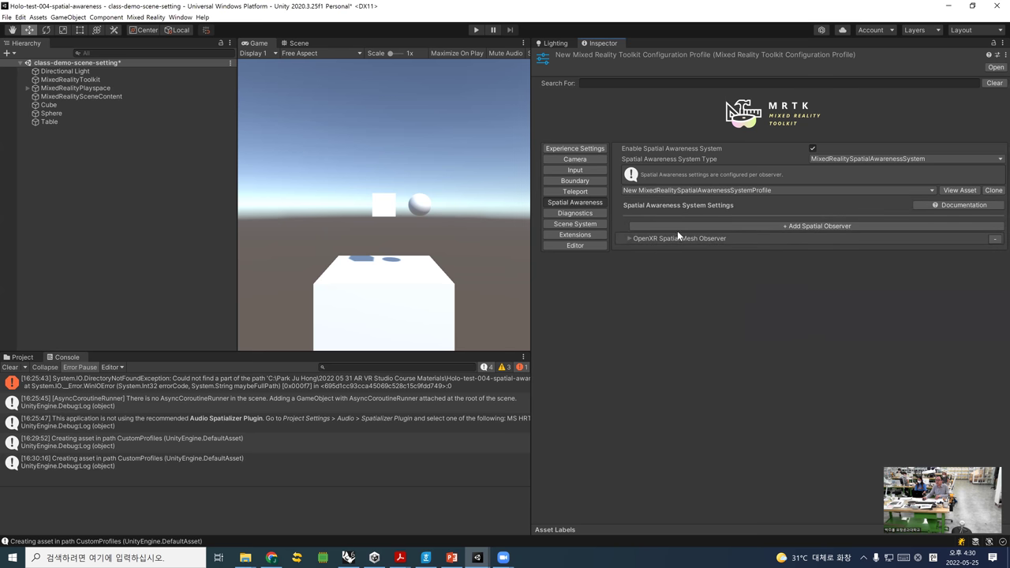
left_click(826, 228)
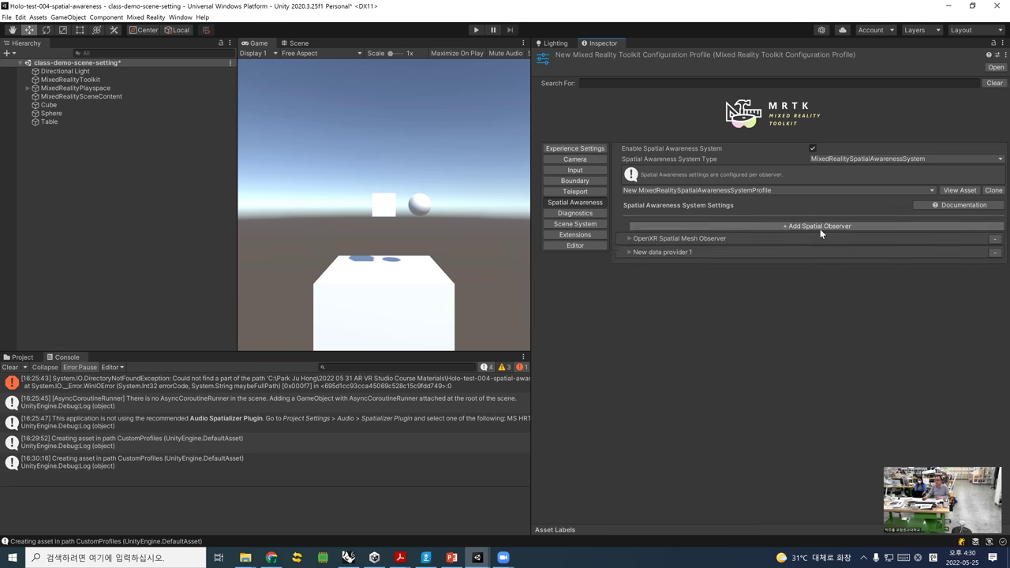
left_click(642, 237)
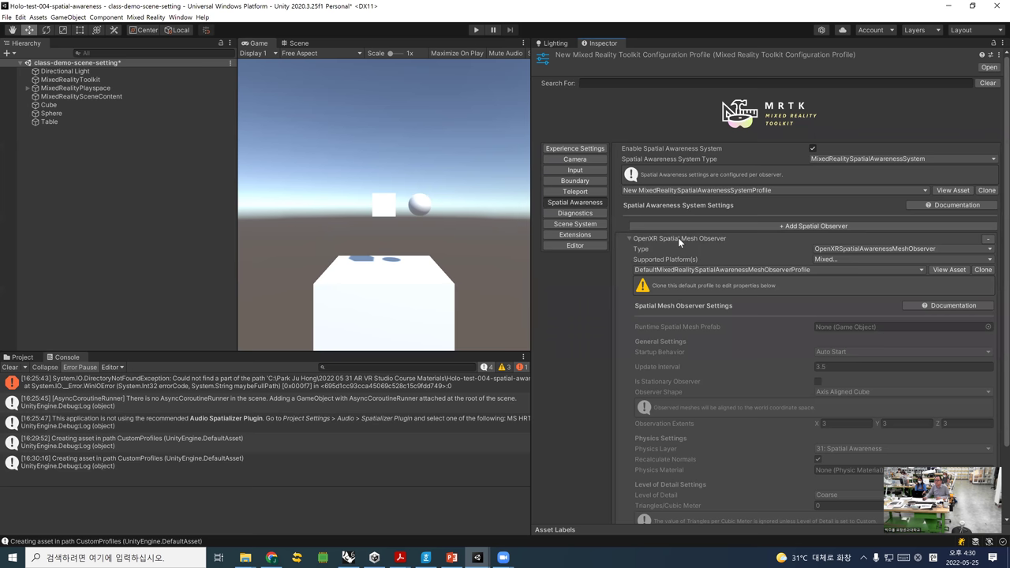
left_click(629, 238)
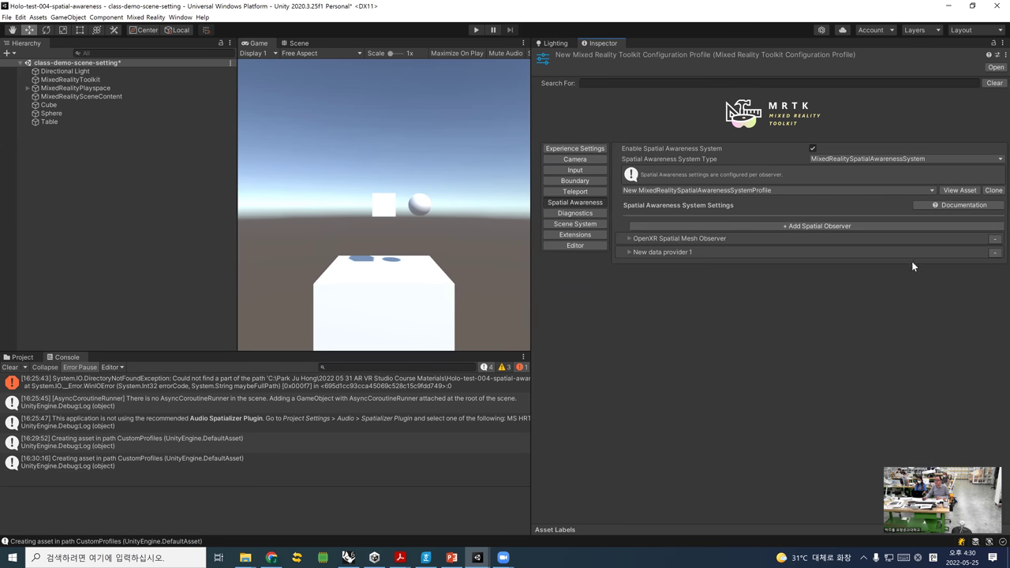
left_click(995, 252)
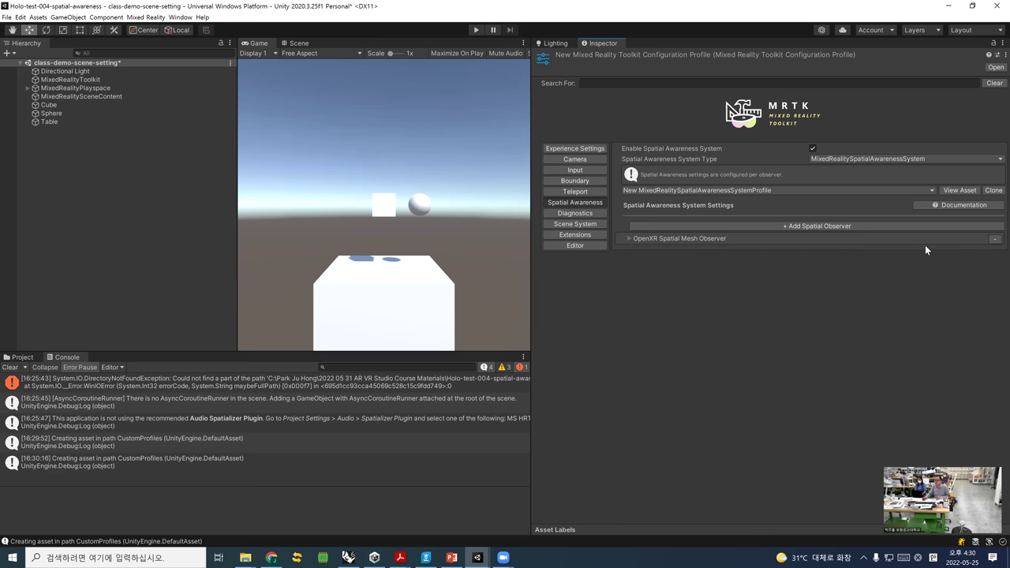
- Clone the OpenXR Spatial Mesh Observer's default profile as New MixedRealitySpatialAwarenessMeshObserverProfile in the CustomProfiles folder
left_click(687, 237)
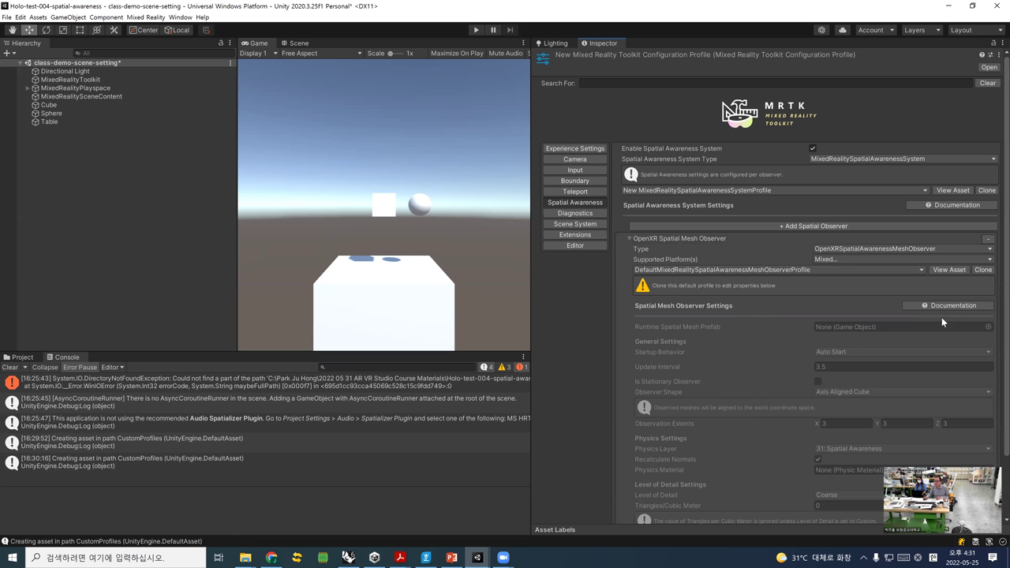
left_click(983, 270)
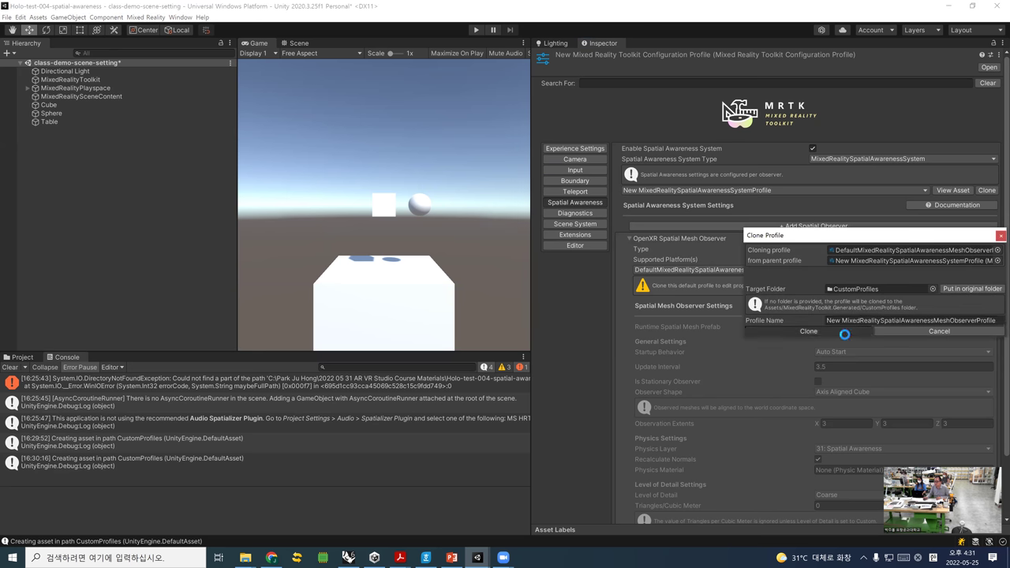
left_click(844, 334)
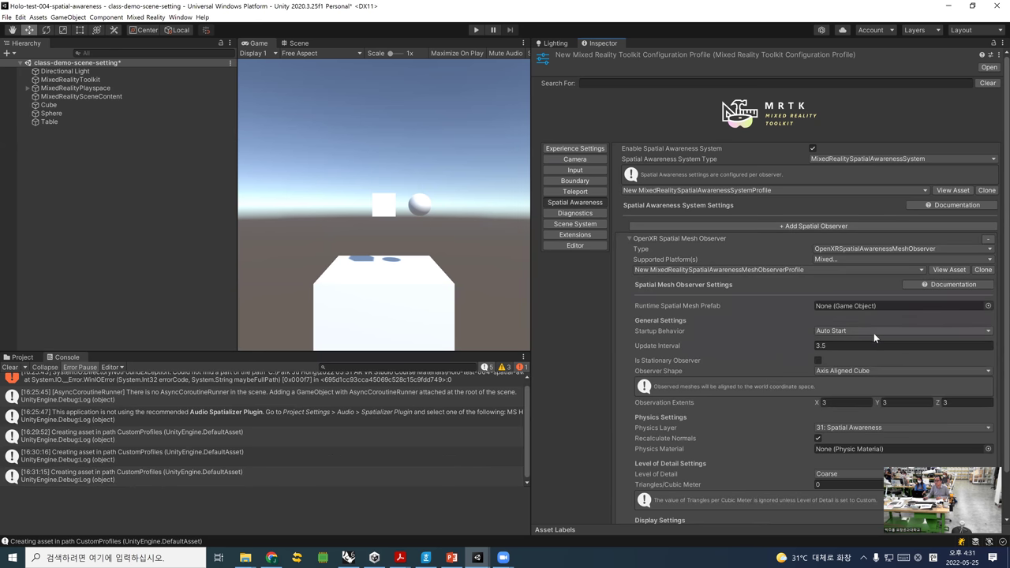
- Check the Display Option choices in the cloned mesh observer profile's Display Settings
scroll(865, 380, "down", 2)
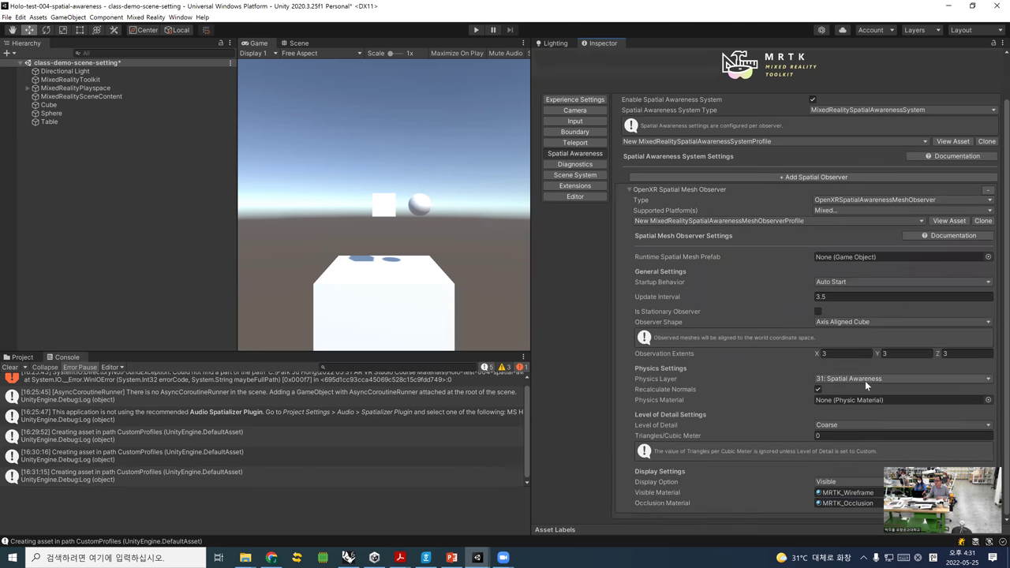
left_click(837, 482)
left_click(816, 470)
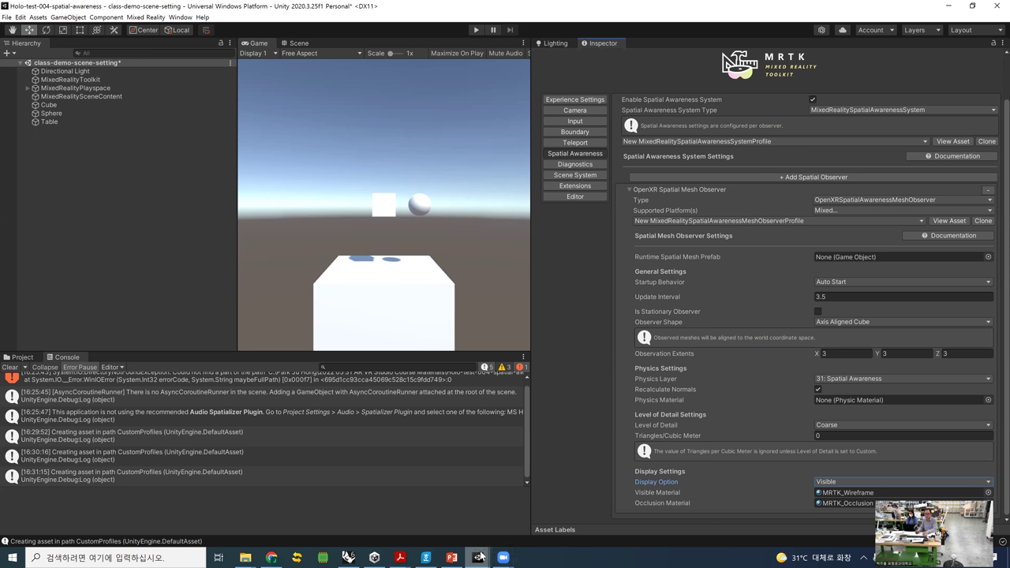
- Switch to Chrome and search the web for "spatial observer oculusion\"
left_click(272, 557)
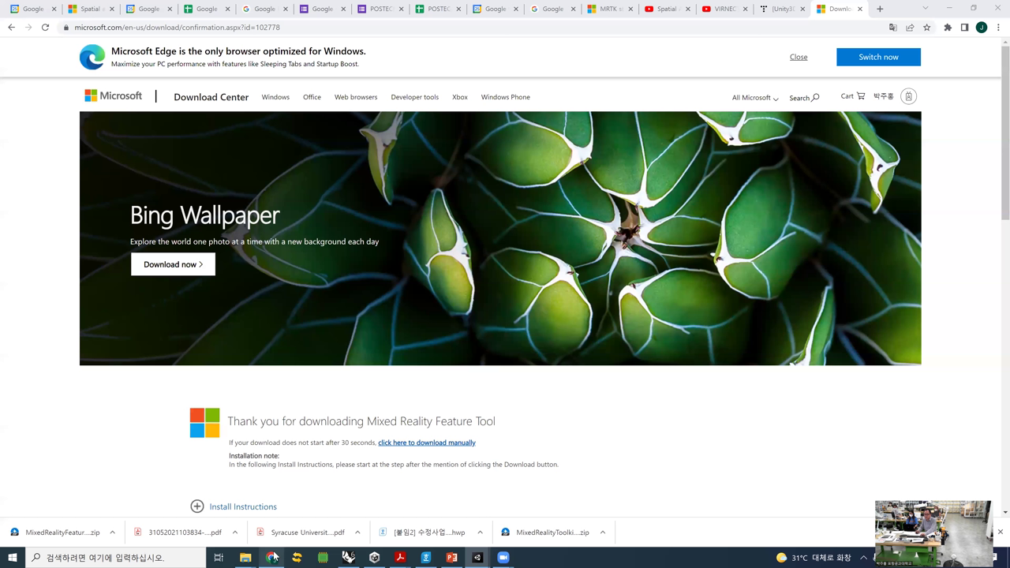
left_click(297, 27)
type("spatial op")
key("BackSpace")
type("bserver ")
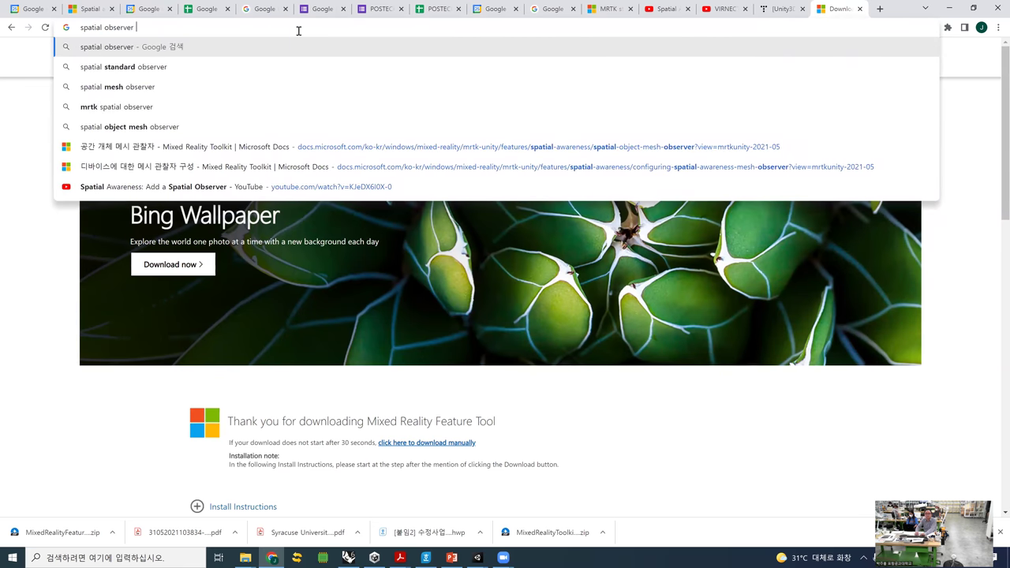
type("oculusion\\")
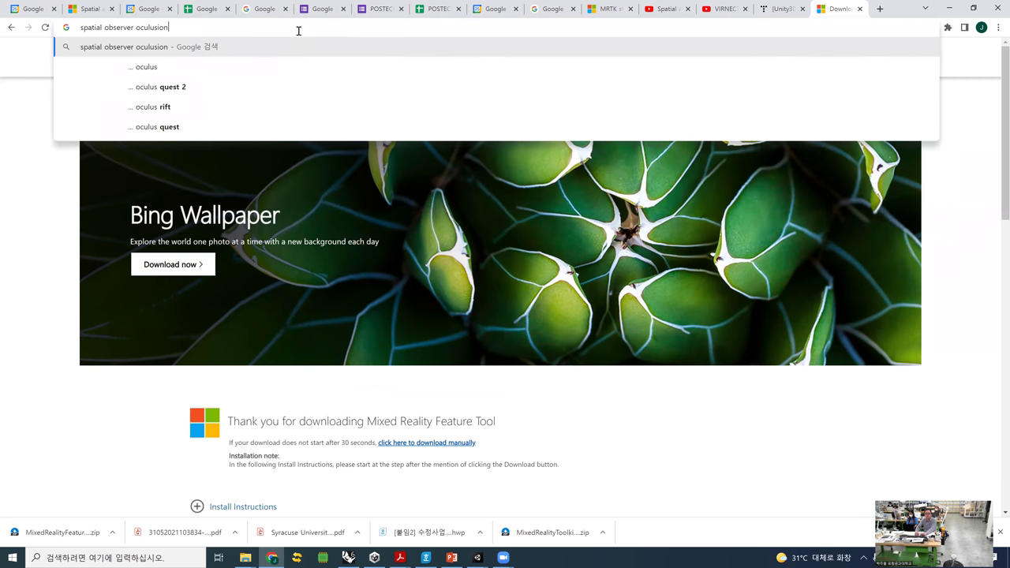
key("Return")
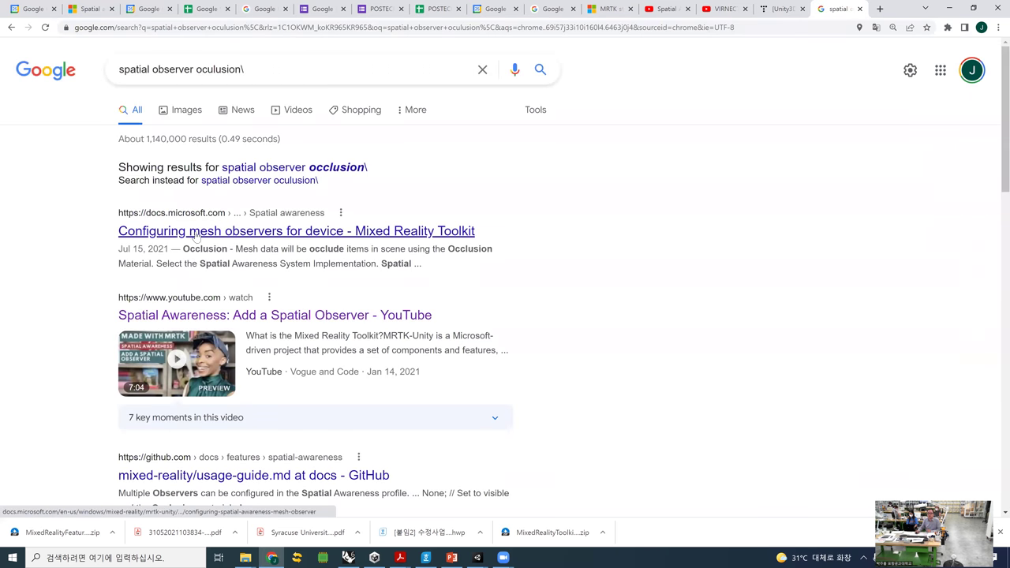
- Open the Microsoft article "Configuring mesh observers for device" and read its Display settings section
left_click(210, 234)
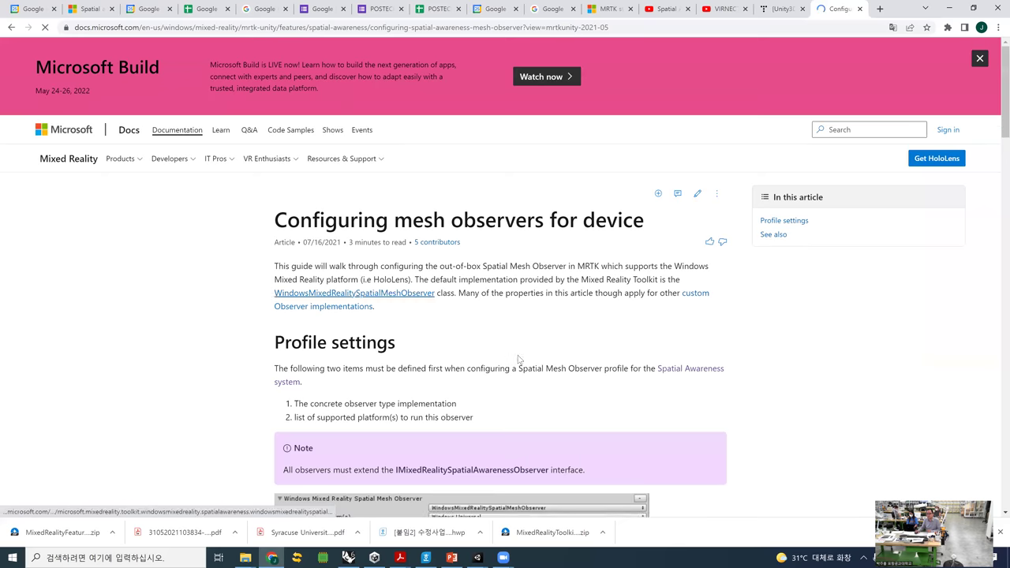
scroll(489, 346, "down", 20)
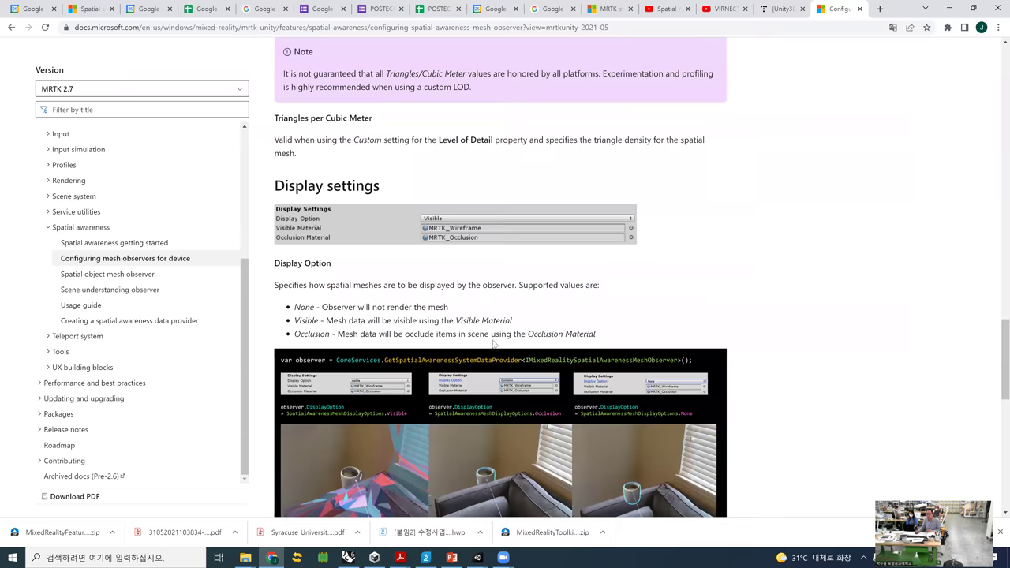
scroll(426, 292, "up", 2)
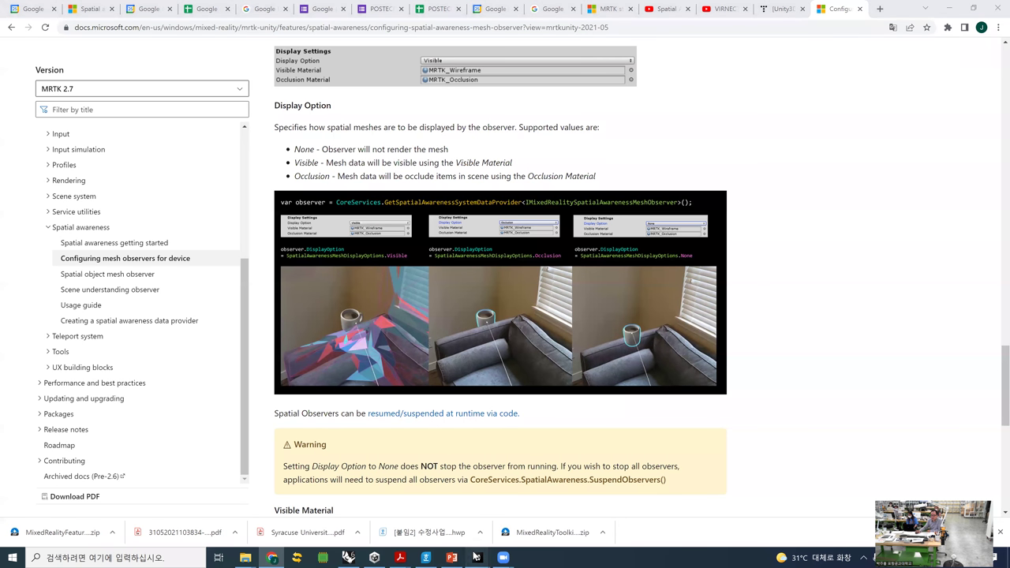
- Return to the Holo-test-004-spatial-awareness project in Unity and compare its Display Option choices with the article
mouse_move(478, 557)
left_click(516, 536)
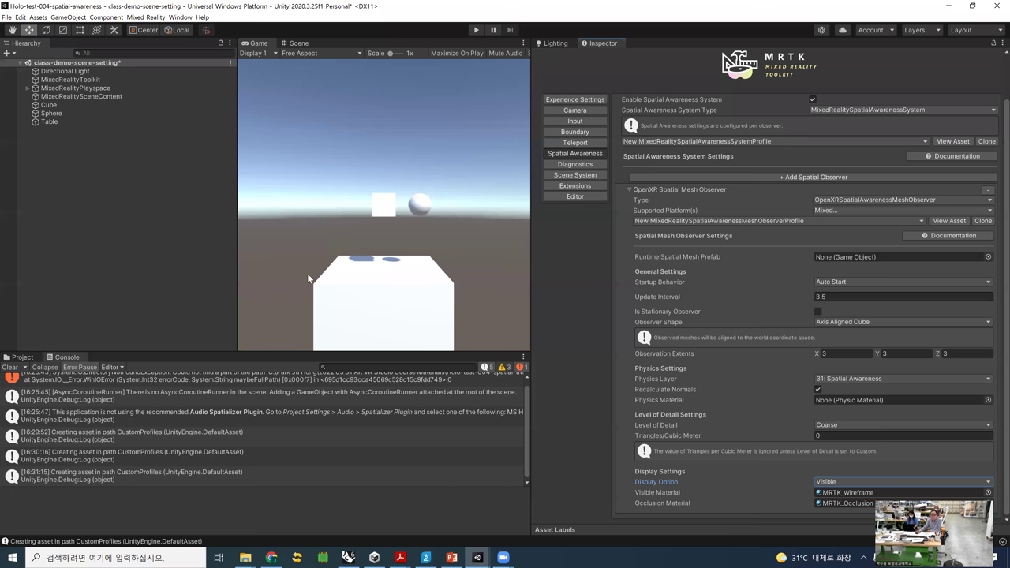
left_click(837, 483)
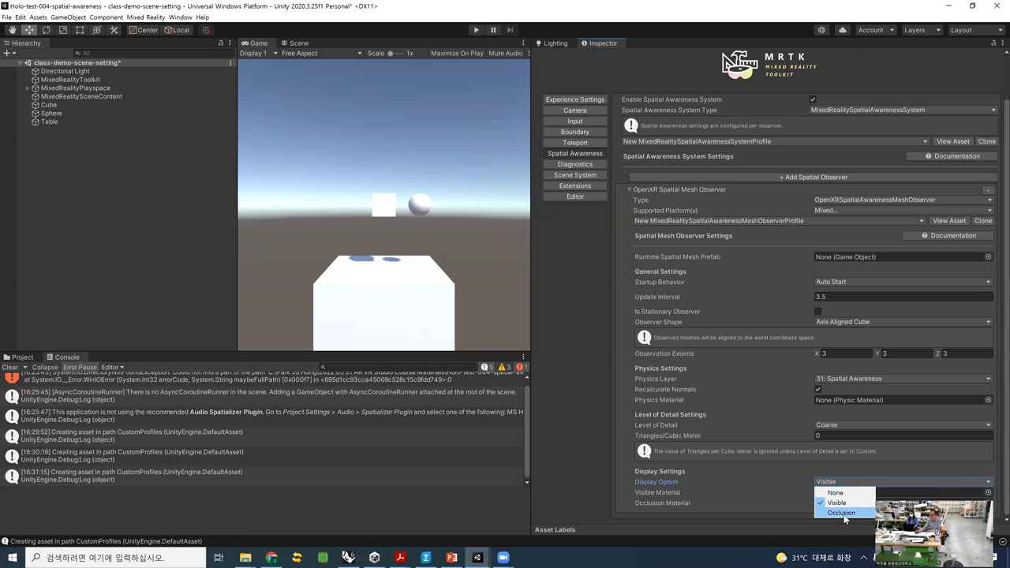
left_click(861, 473)
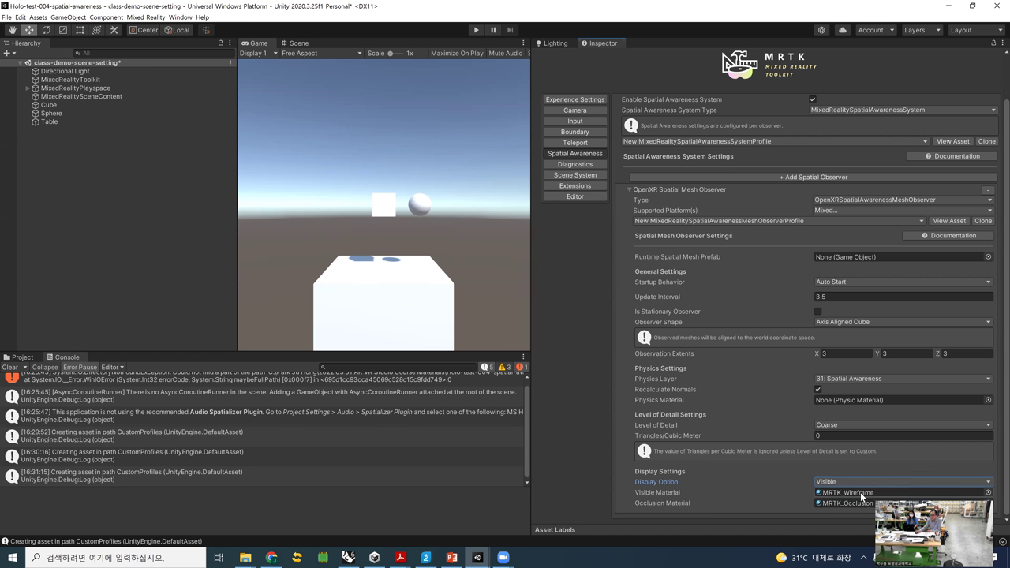
- Browse the materials available for the mesh observer's Visible Material and Occlusion Material without changing either
left_click(844, 494)
left_click(988, 493)
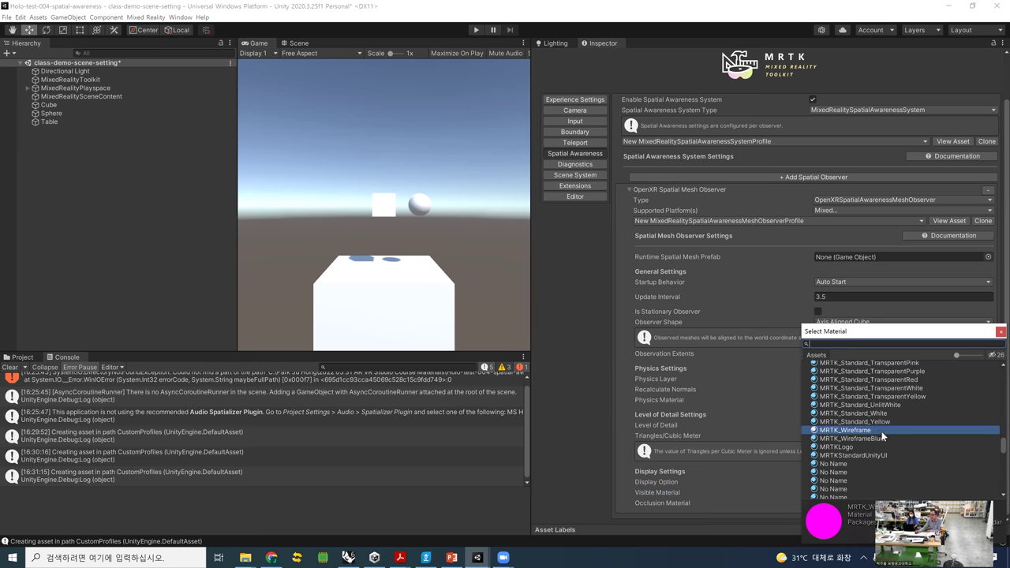
left_click(771, 415)
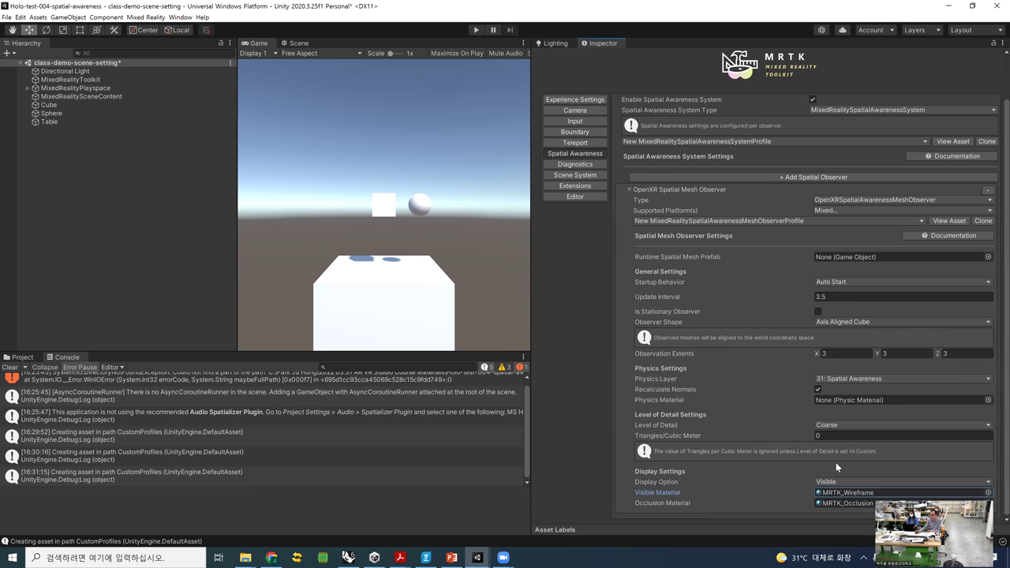
left_click(850, 503)
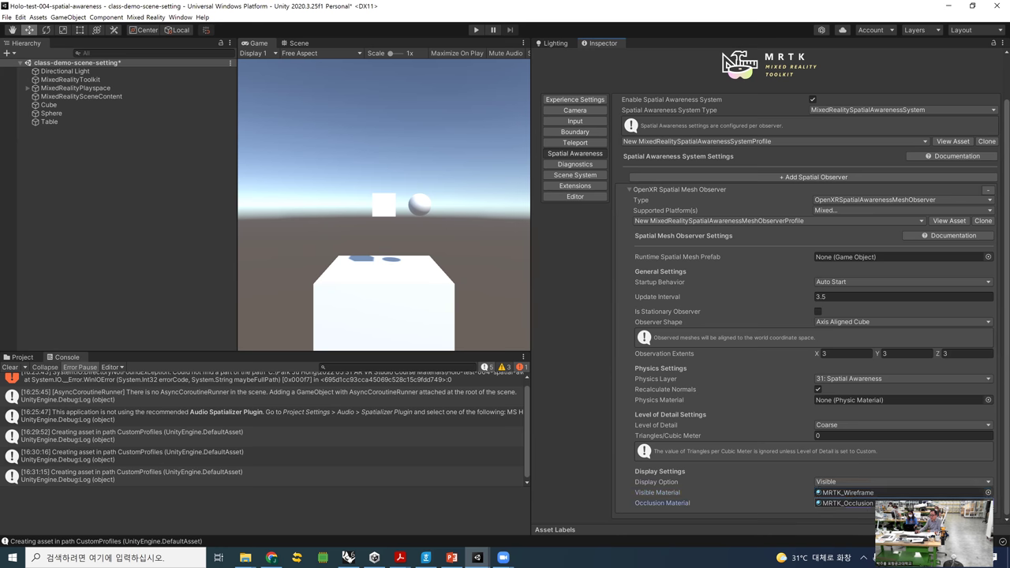
left_click(988, 500)
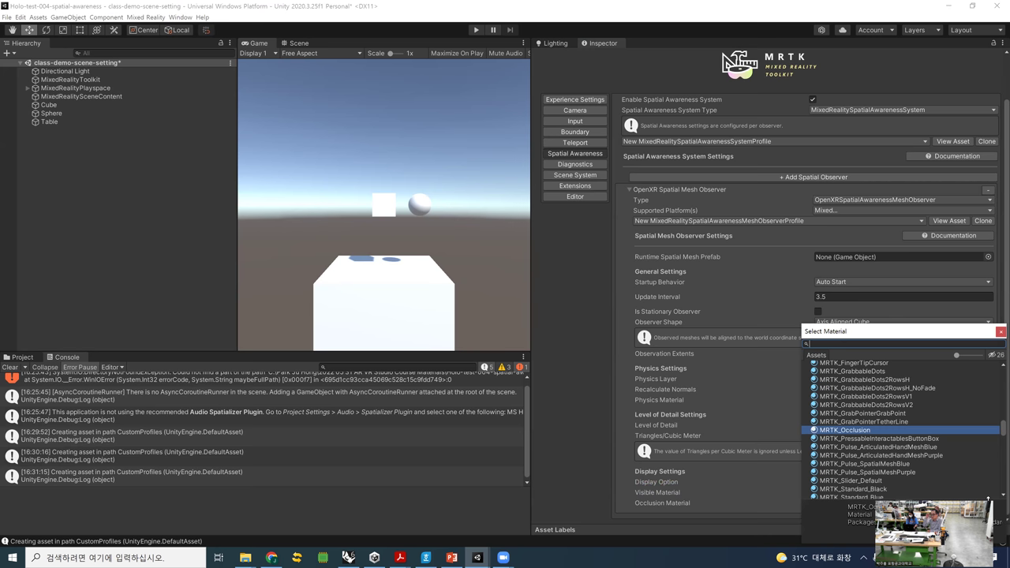
left_click(774, 492)
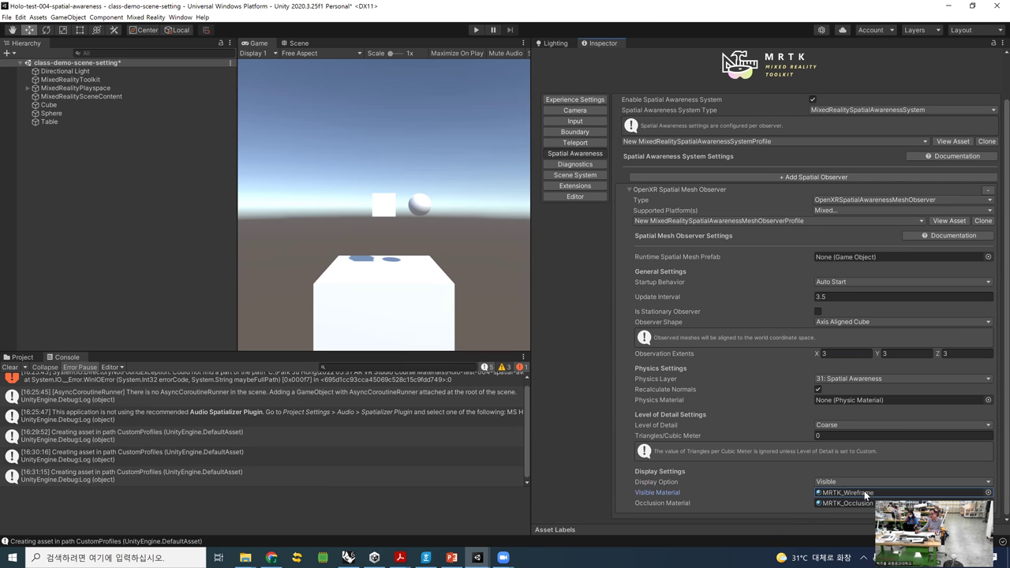
- Switch back to the Chrome article and examine the Visible, Occlusion and None display examples and the material descriptions
left_click(477, 557)
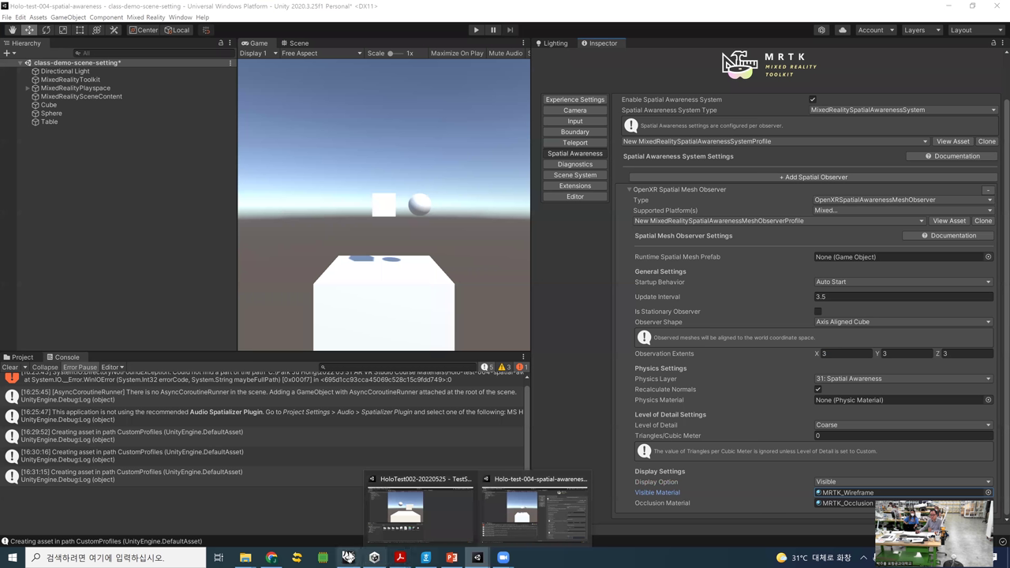
left_click(272, 557)
scroll(449, 448, "down", 2)
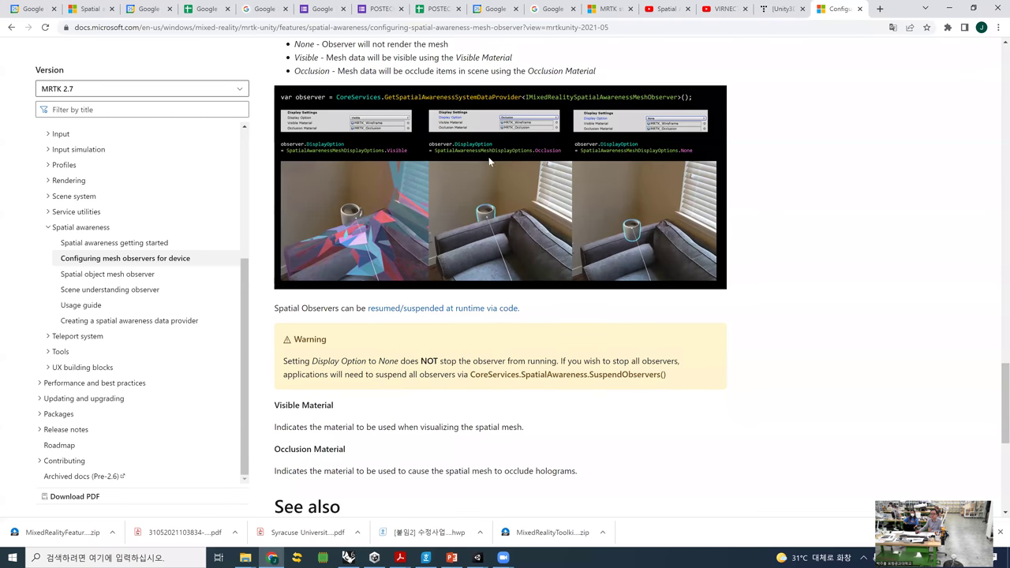
scroll(491, 162, "up", 2)
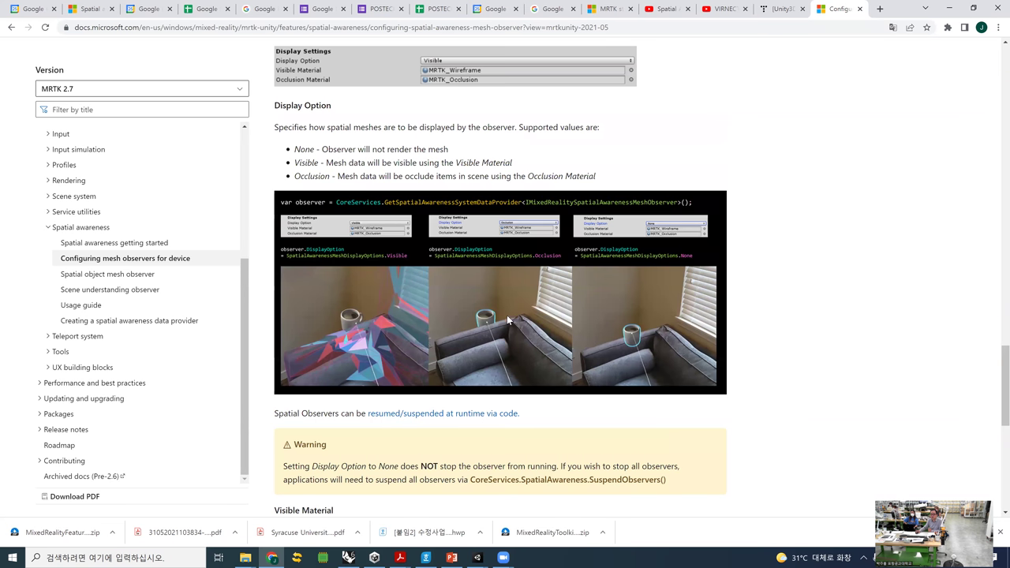
scroll(507, 314, "down", 3)
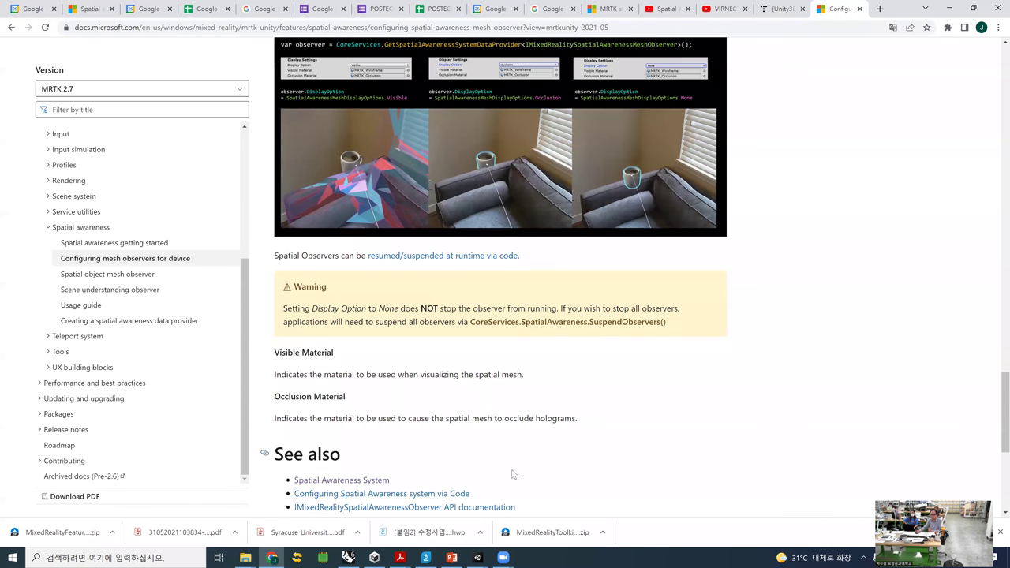
scroll(509, 389, "up", 13)
scroll(550, 403, "down", 8)
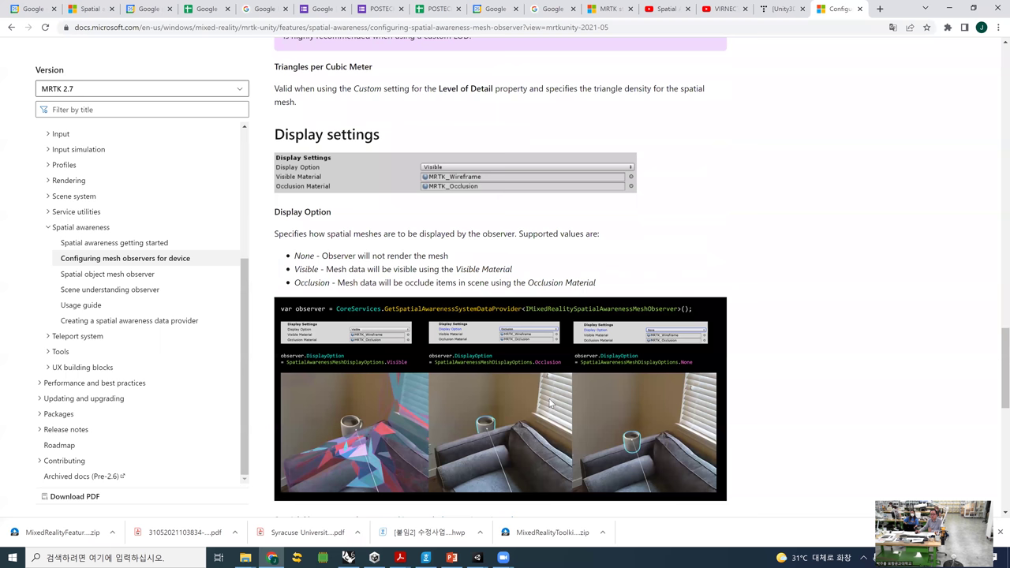
- Switch back to Unity and set the OpenXR Spatial Mesh Observer's Display Option to Occlusion
mouse_move(477, 557)
left_click(542, 536)
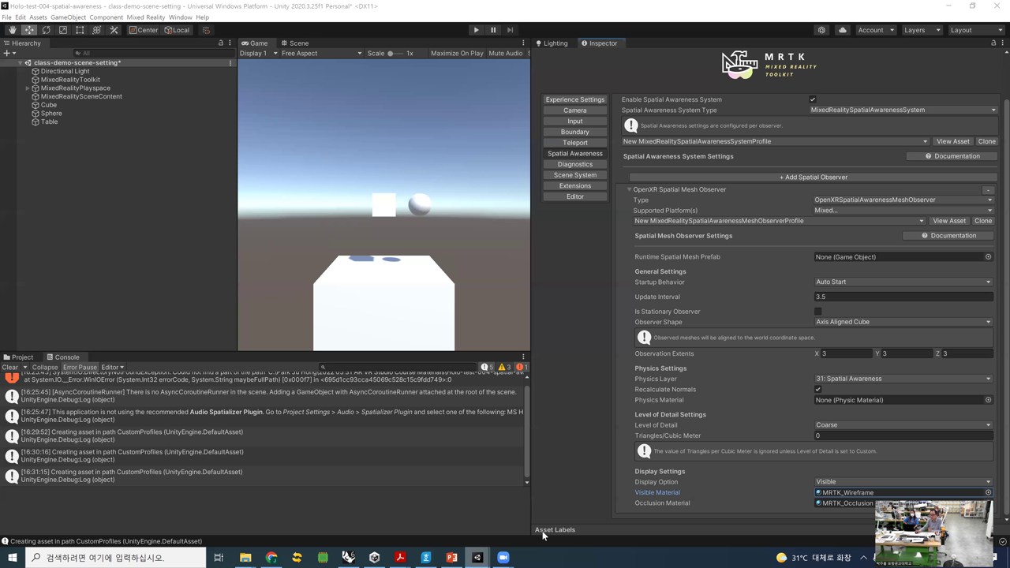
left_click(864, 483)
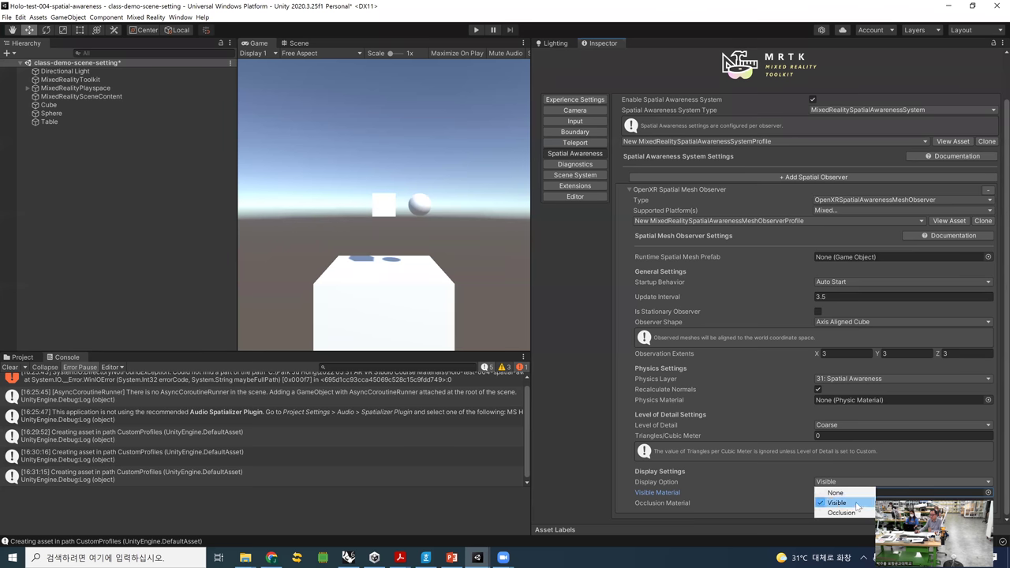
left_click(856, 513)
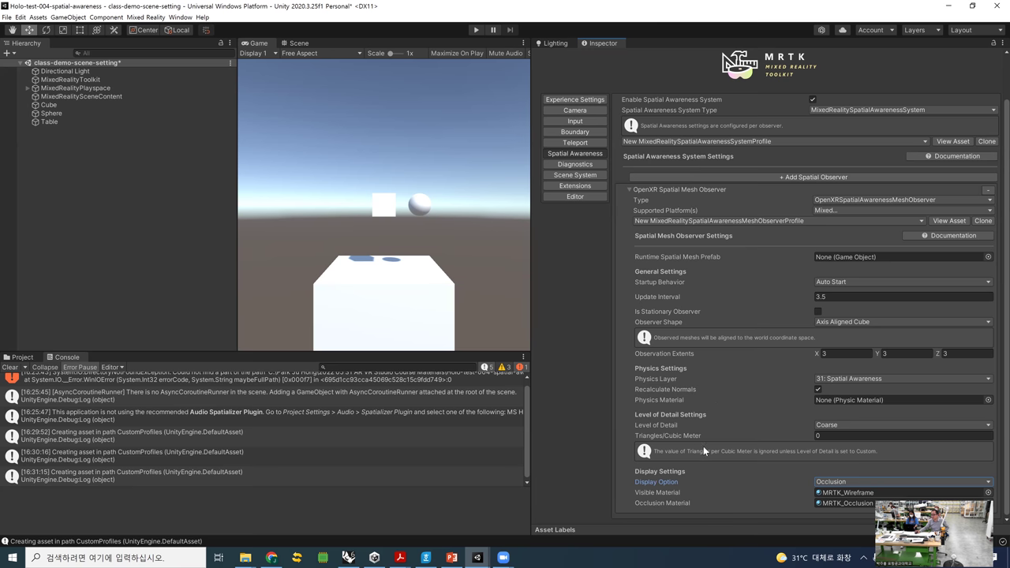
scroll(732, 332, "up", 2)
scroll(730, 314, "down", 2)
scroll(761, 403, "up", 2)
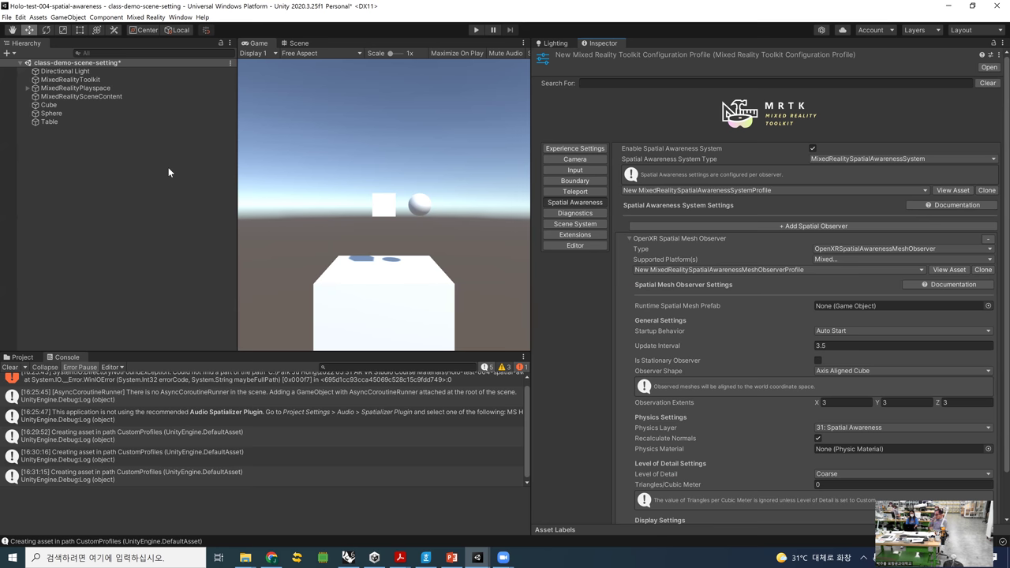
- Test the scene in play mode with the simulated hand and a rotated camera view, stop playback and clear the console
left_click(474, 30)
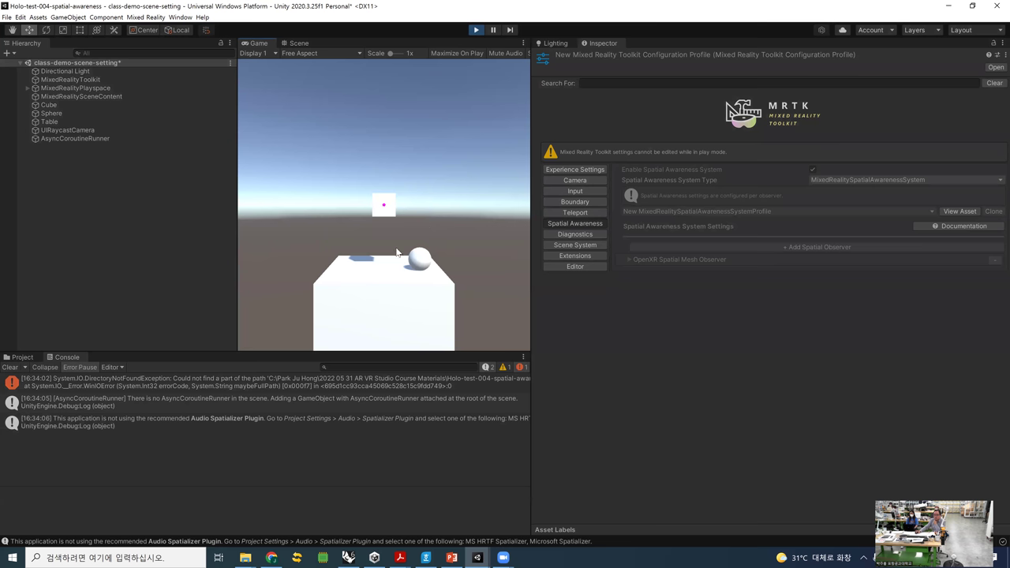
key("space")
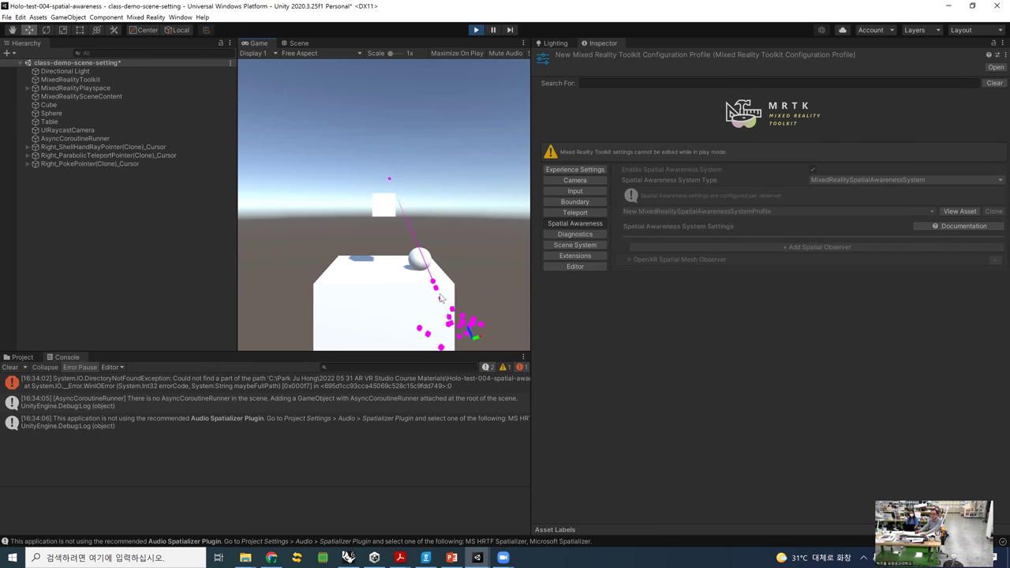
left_click(478, 396)
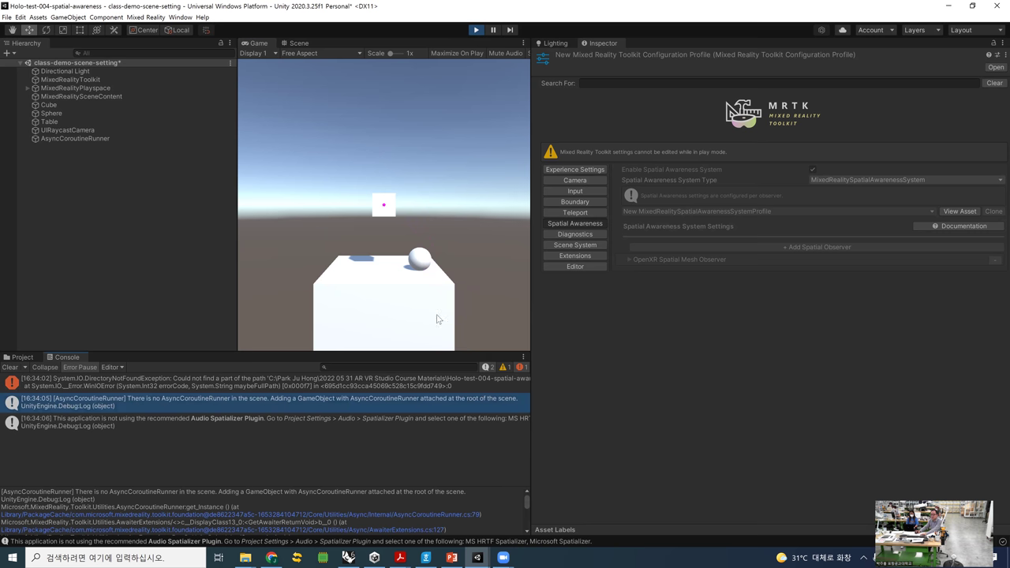
key("space")
right_click_drag(450, 281, 506, 324)
key("space")
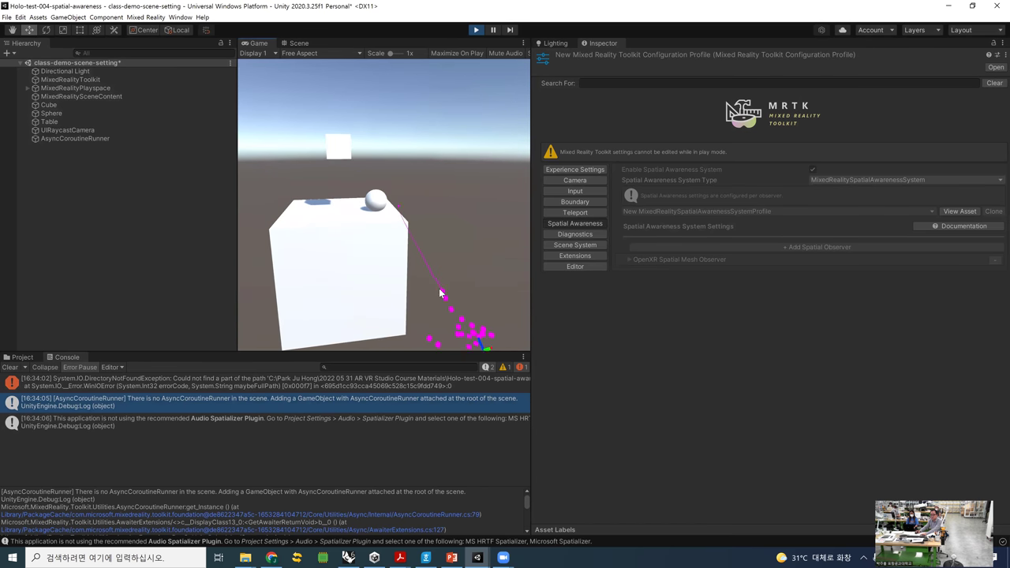
left_click_drag(411, 279, 403, 259)
left_click(477, 30)
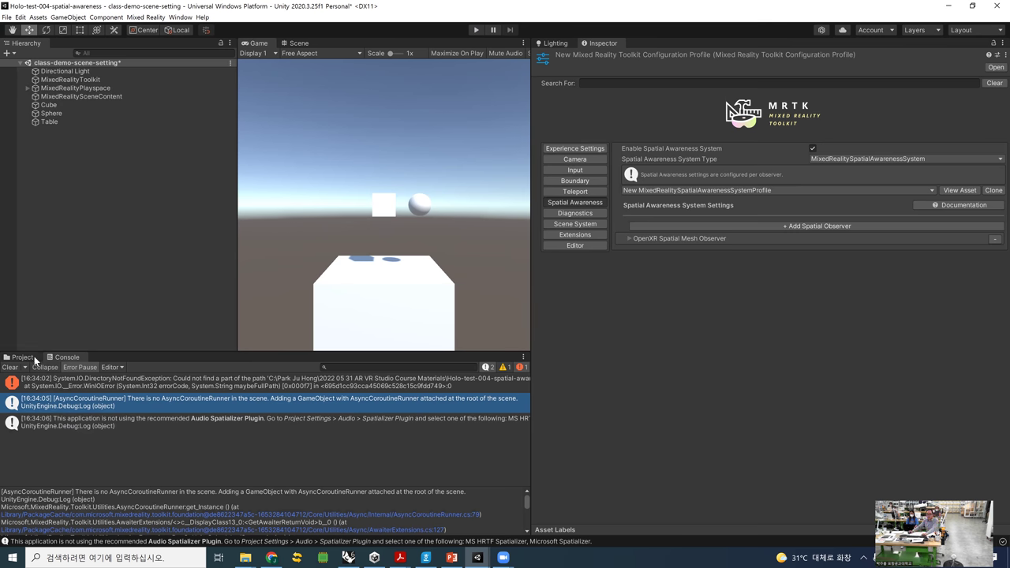
left_click(16, 369)
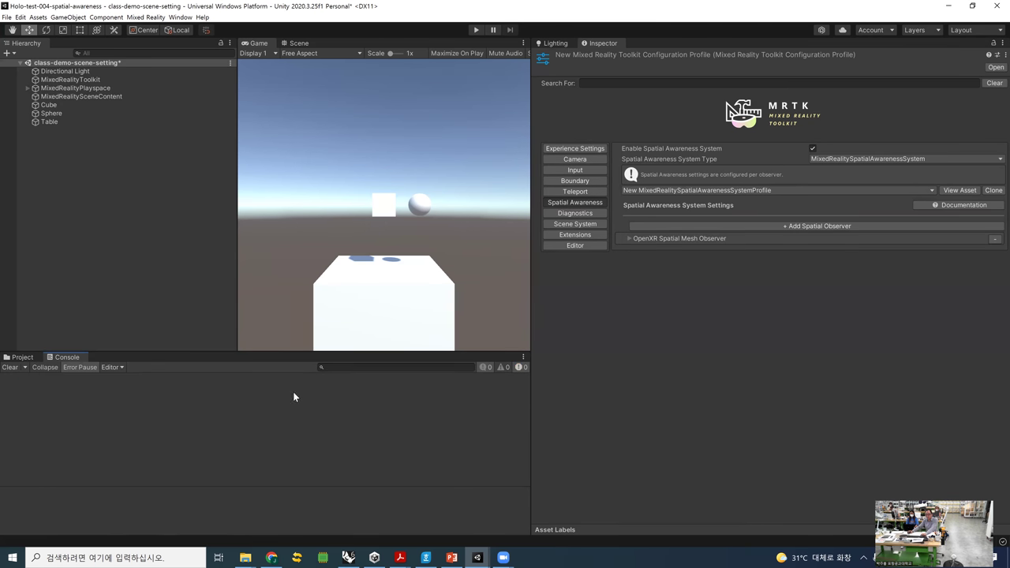
- Search the Unity project's Assets folder for "mrtk_standard"
left_click(22, 357)
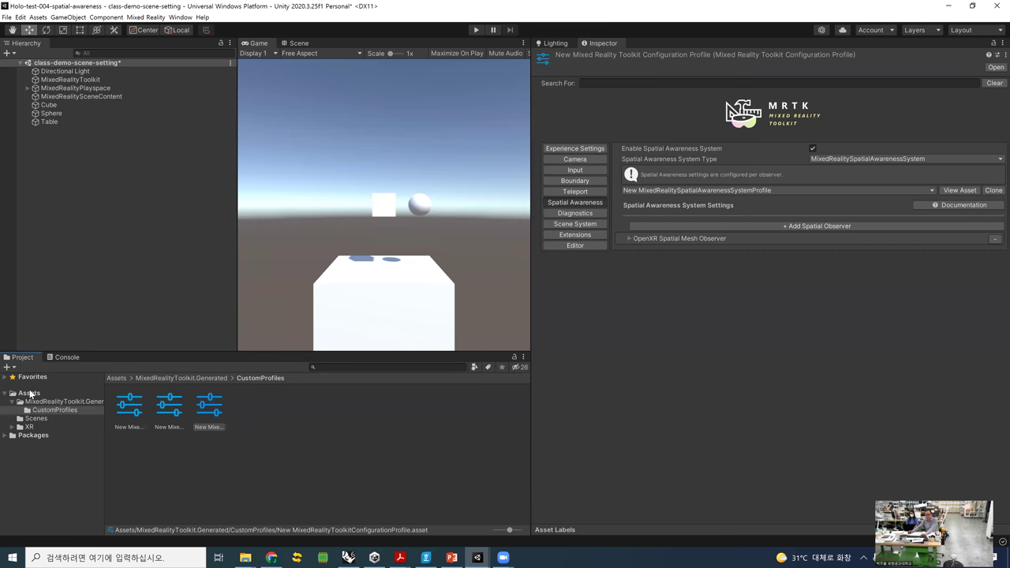
left_click(30, 393)
left_click(333, 367)
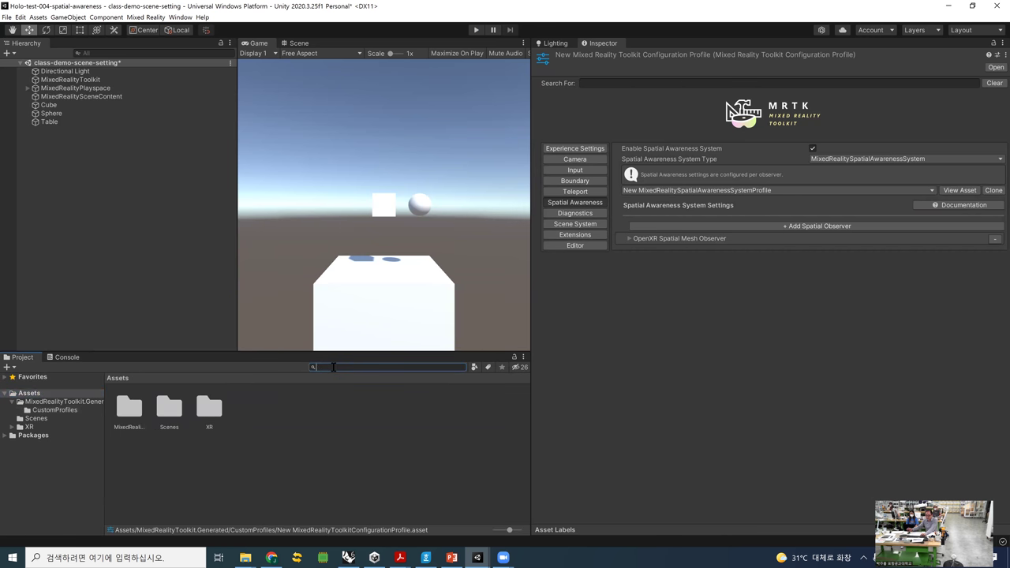
type("mrtk")
type("_st")
type("anda")
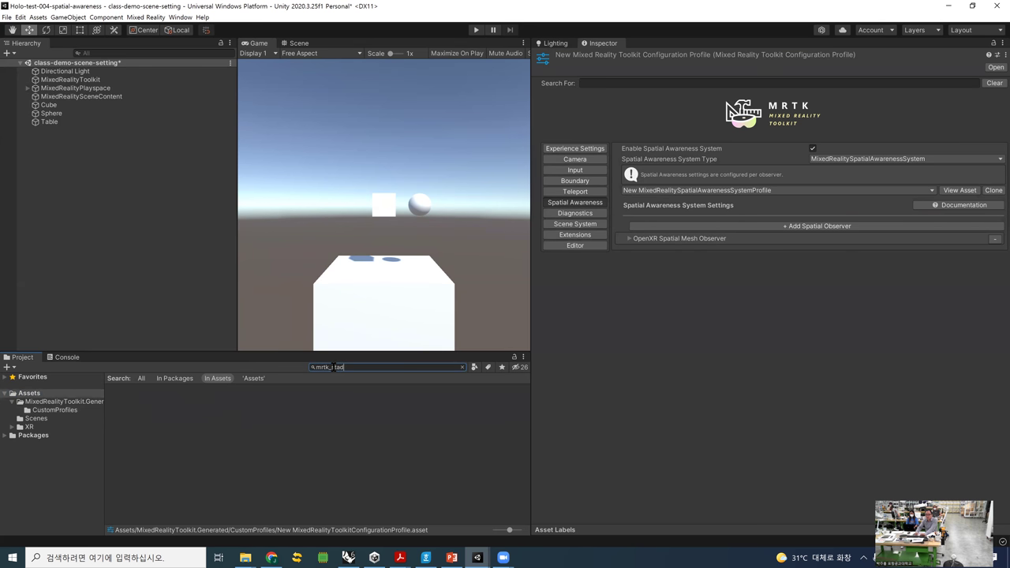
type("rd")
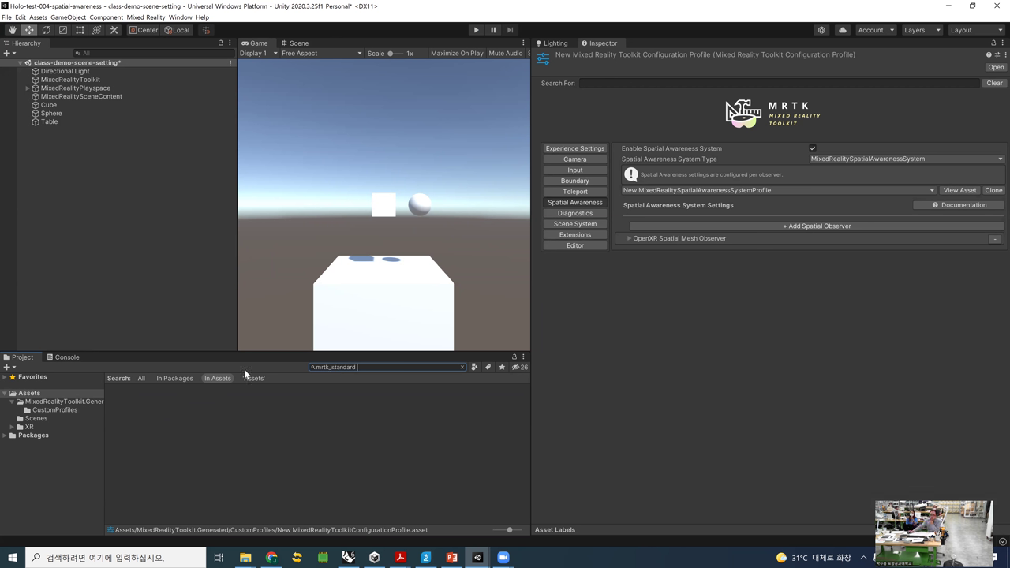
- Switch to the File Explorer window showing the MixedRealityFeatureTool-1.0.2203.0-Preview (2) folder and move it off the Project window
left_click(251, 556)
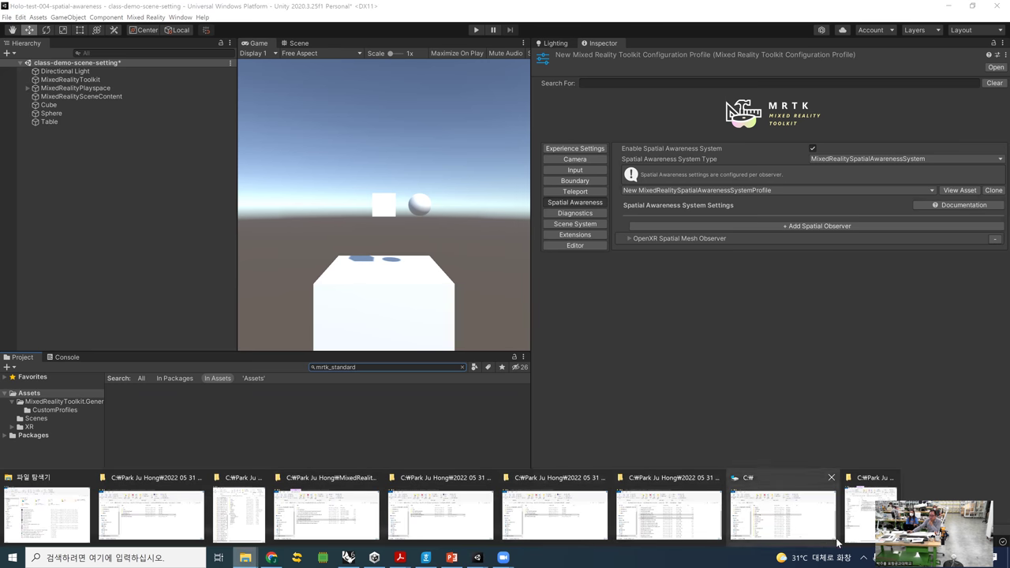
left_click(868, 514)
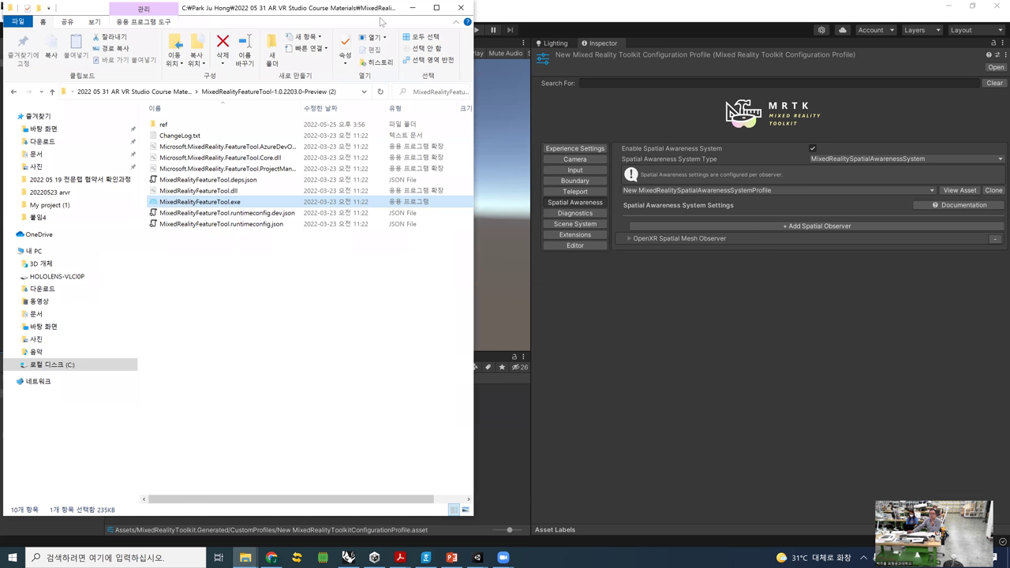
left_click_drag(381, 22, 928, 53)
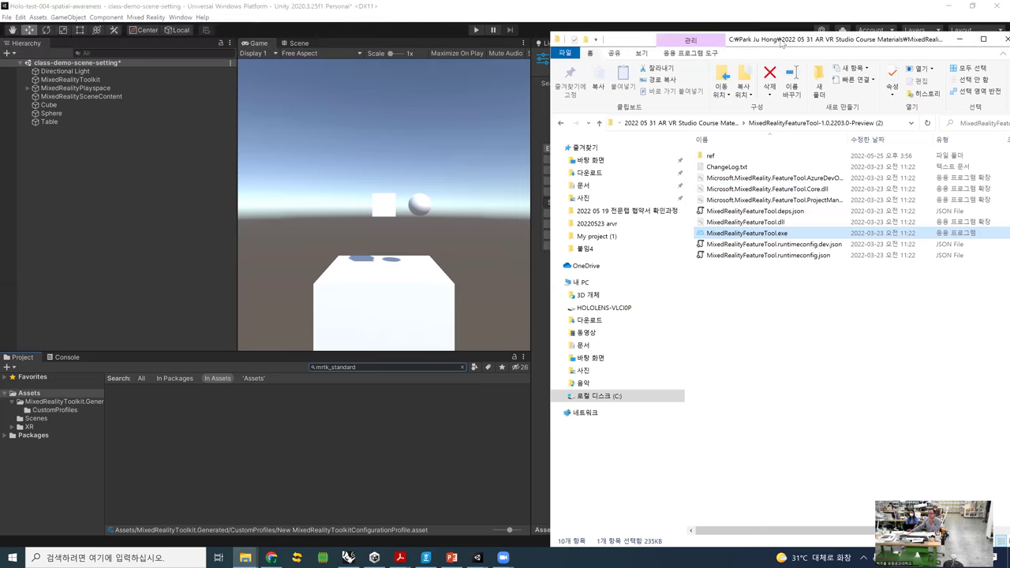
- Switch to Chrome and search Google for "mrtk standard asset"
left_click(272, 557)
left_click(531, 31)
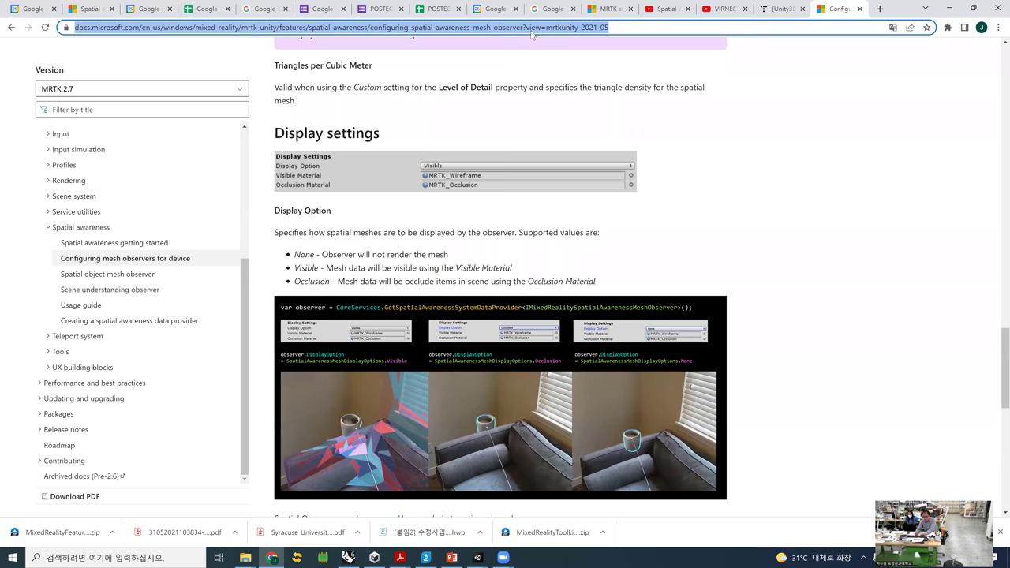
type("mrtk stard")
key("BackSpace")
key("BackSpace")
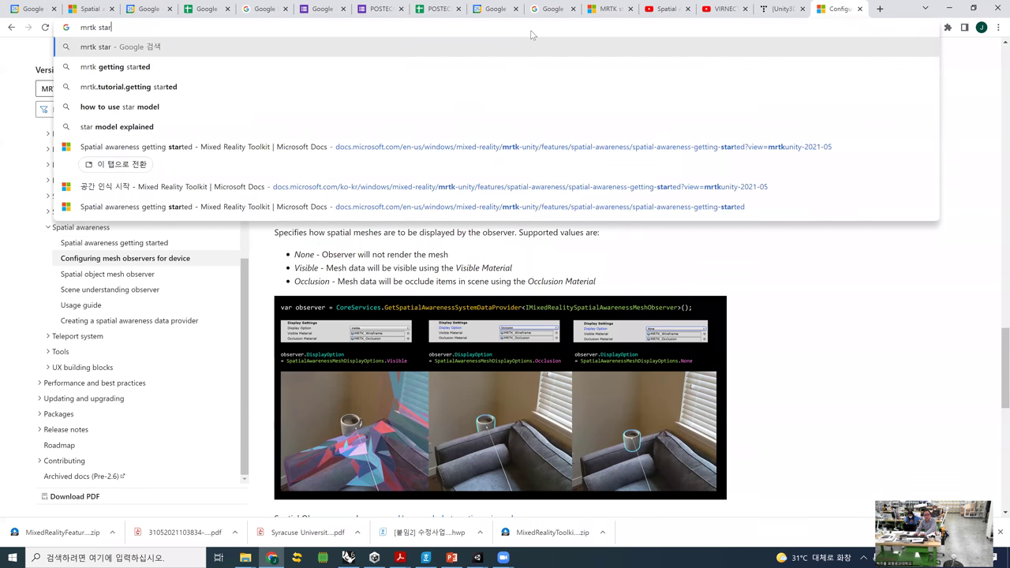
type("ndard asset")
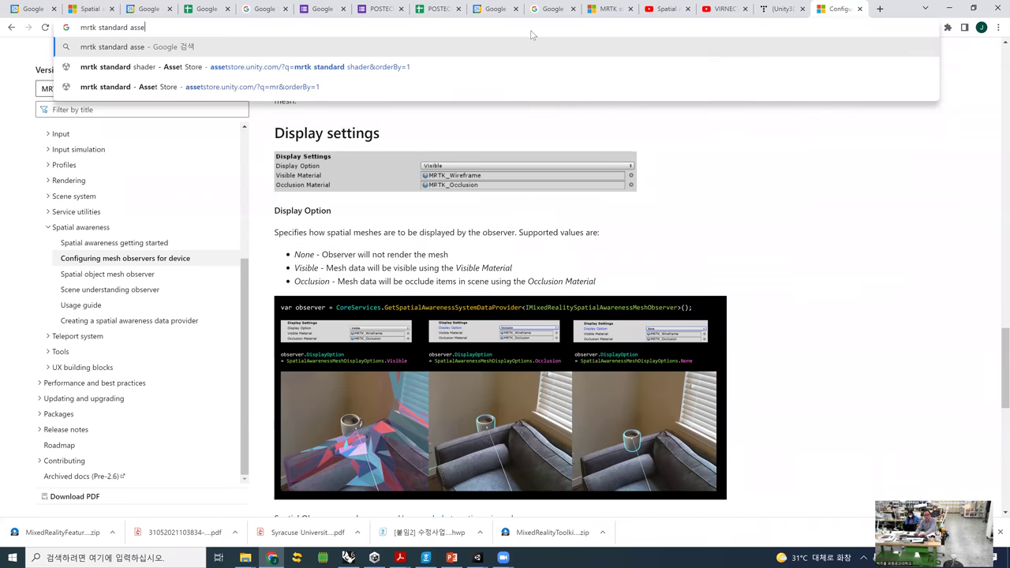
key("Return")
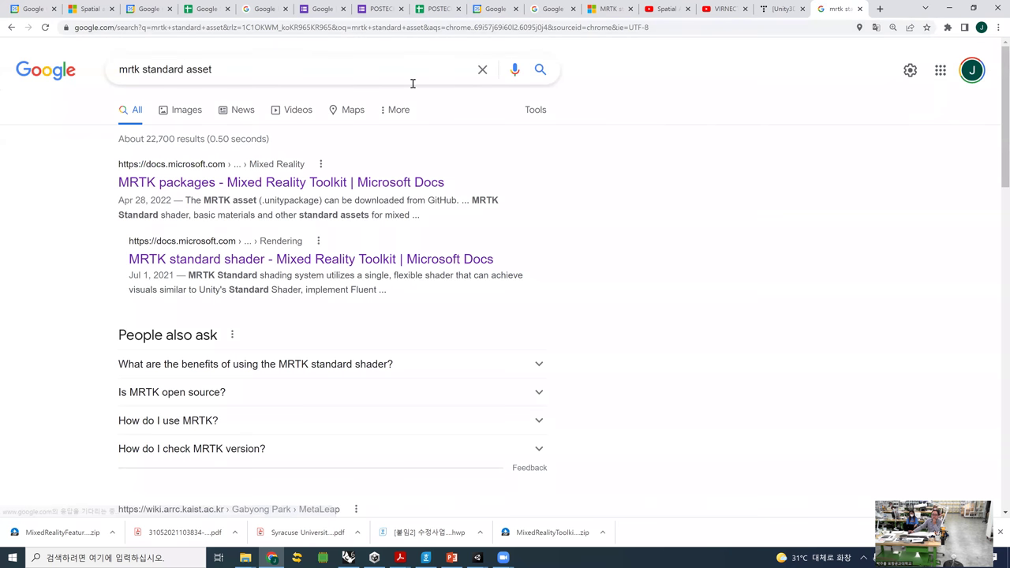
left_click(313, 265)
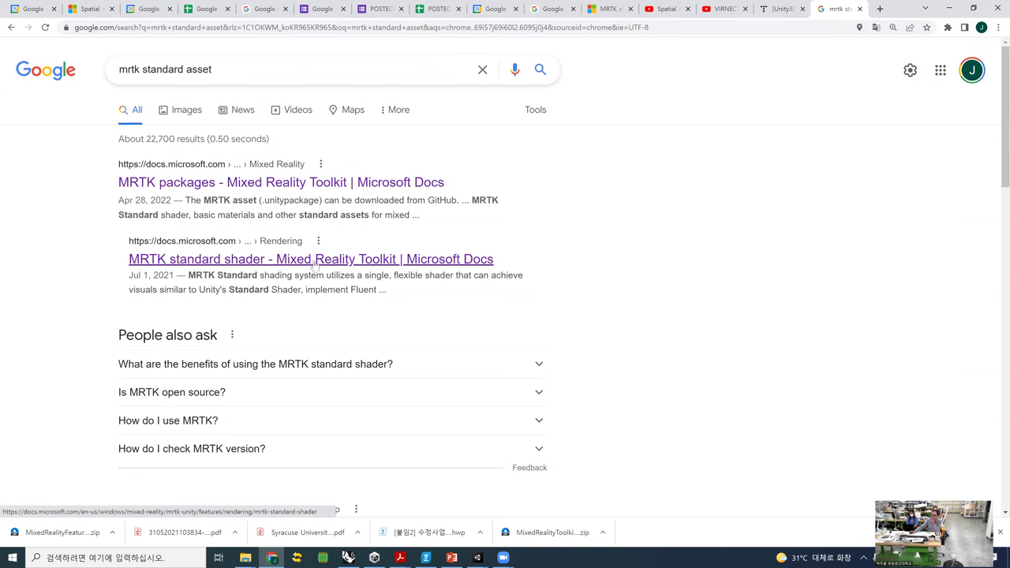
- Refine the Google search to "mrtk standard asset download"
left_click(235, 72)
type("downlo")
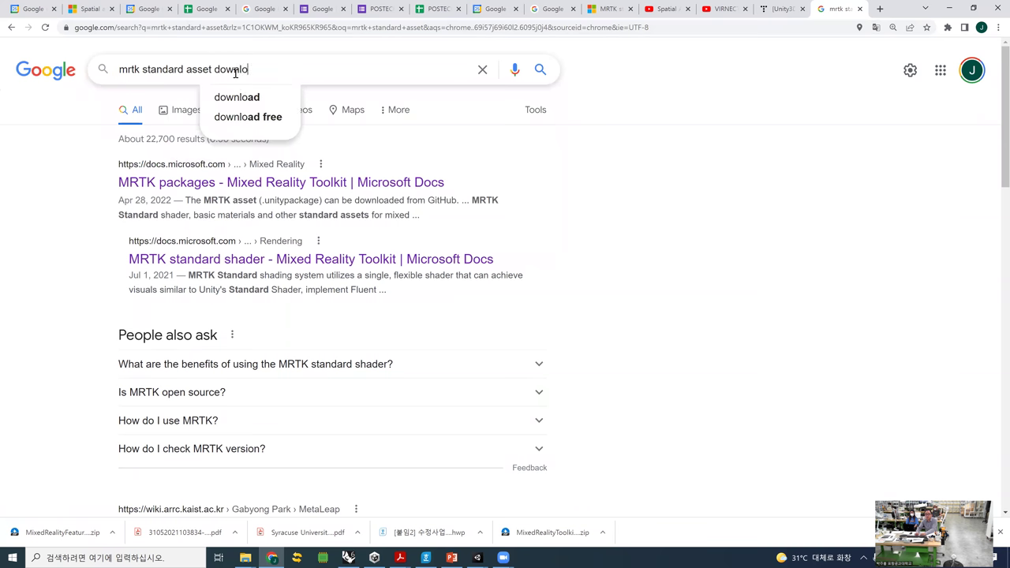
type("ad")
key("Return")
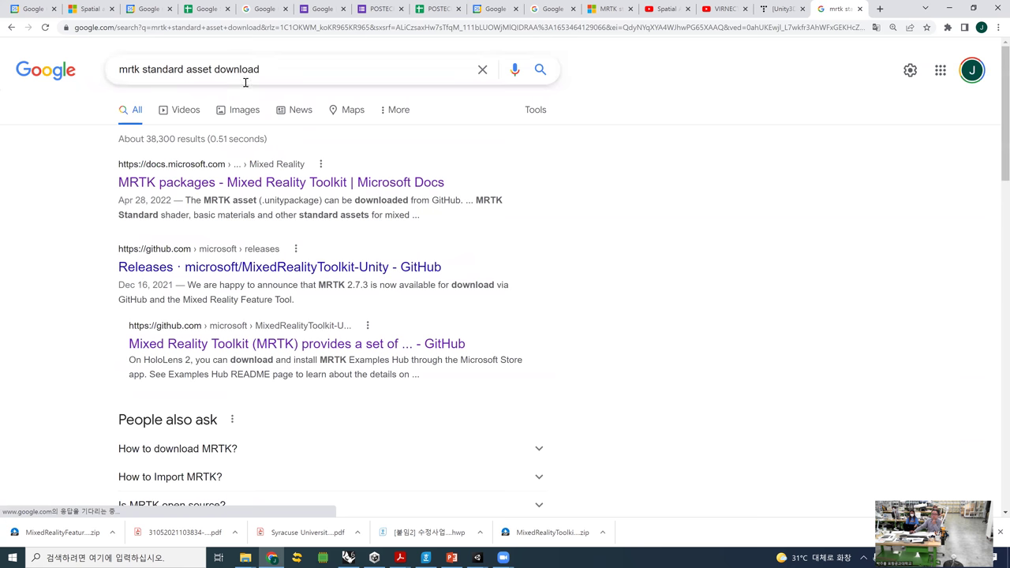
- Open the MRTK packages article, follow its GitHub link to the toolkit releases and examine the Download section for v2.7.3
left_click(300, 189)
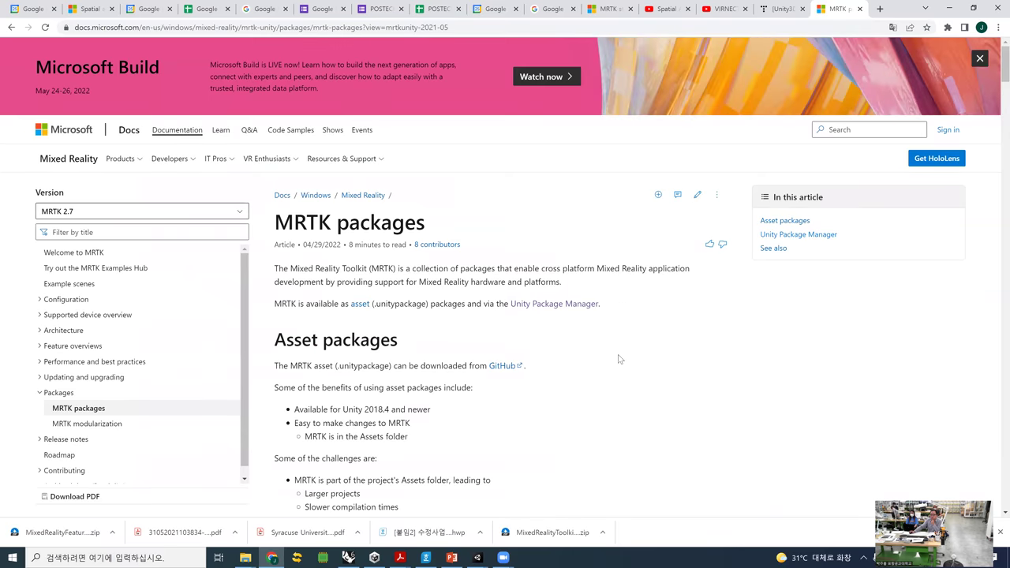
scroll(621, 356, "down", 2)
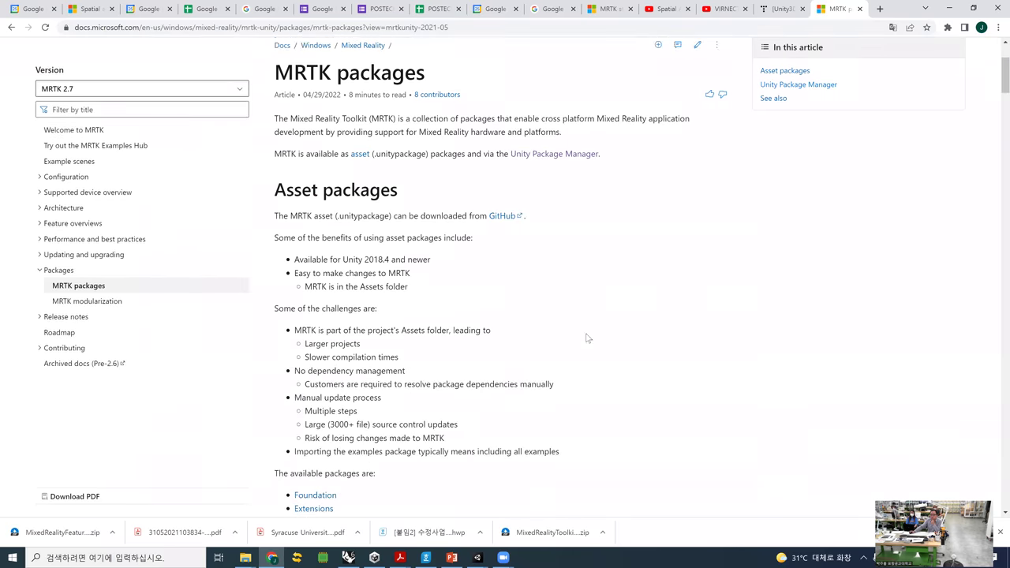
left_click(498, 209)
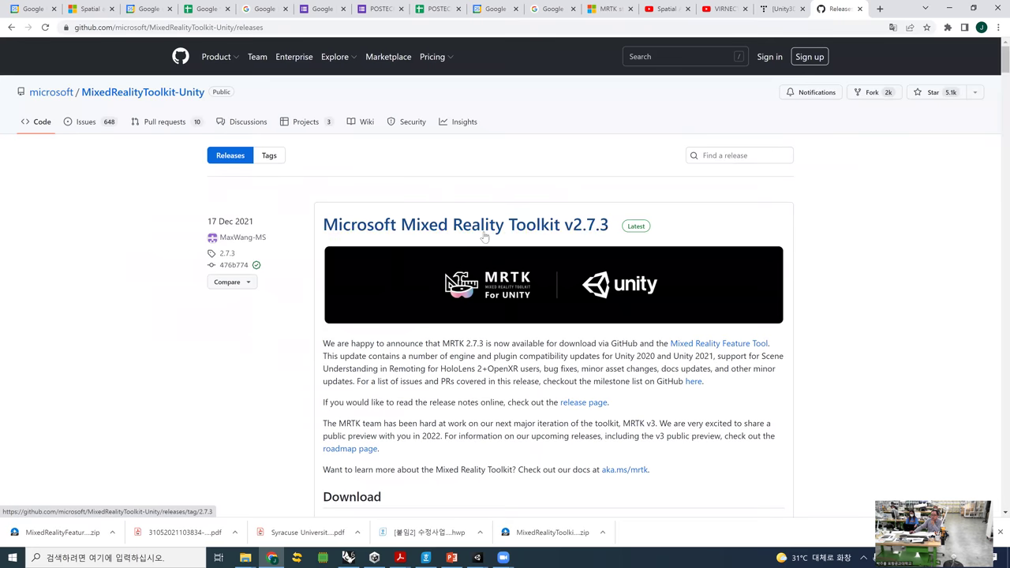
scroll(595, 261, "down", 3)
scroll(561, 284, "down", 1)
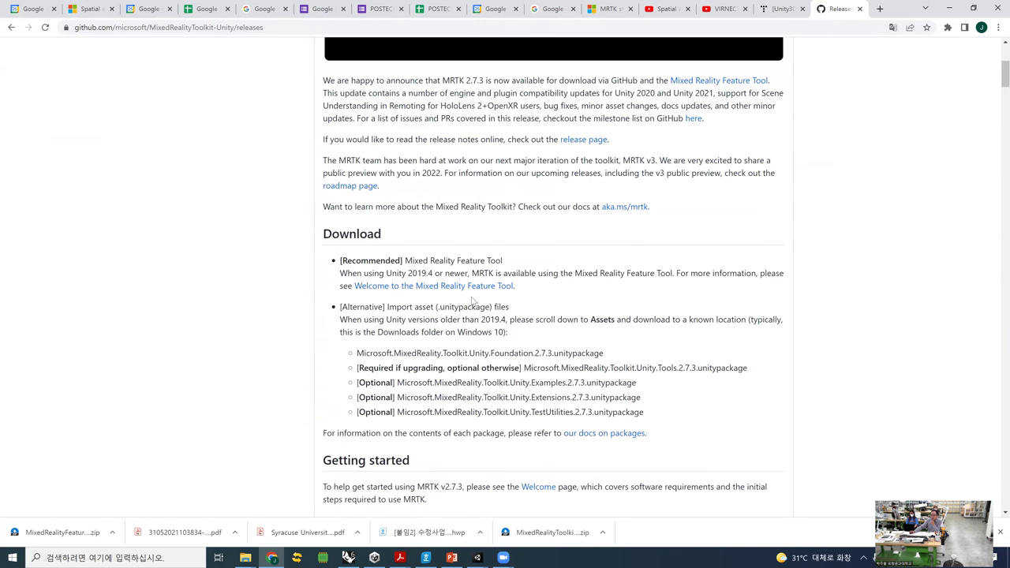
scroll(475, 294, "down", 3)
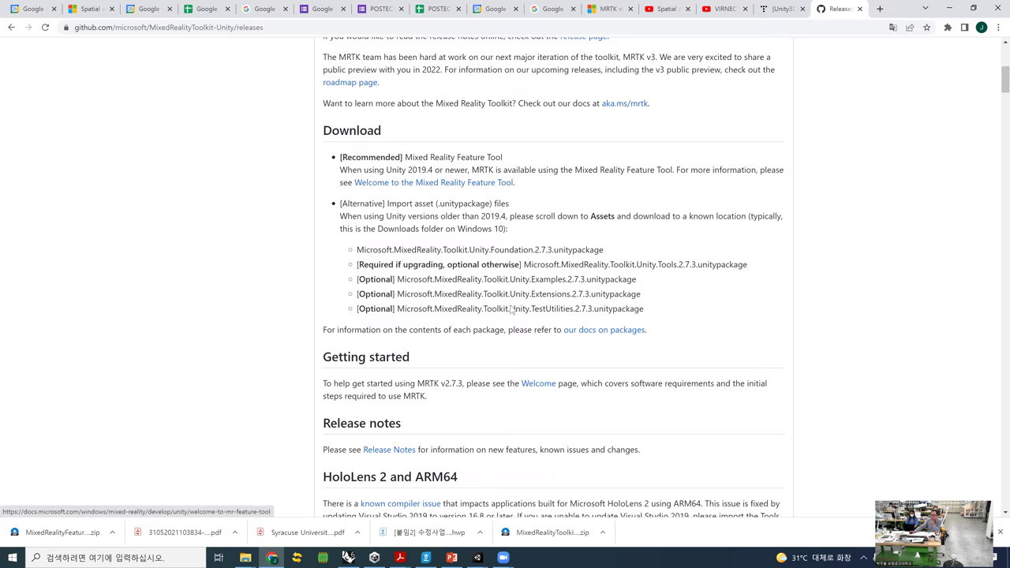
scroll(505, 253, "up", 2)
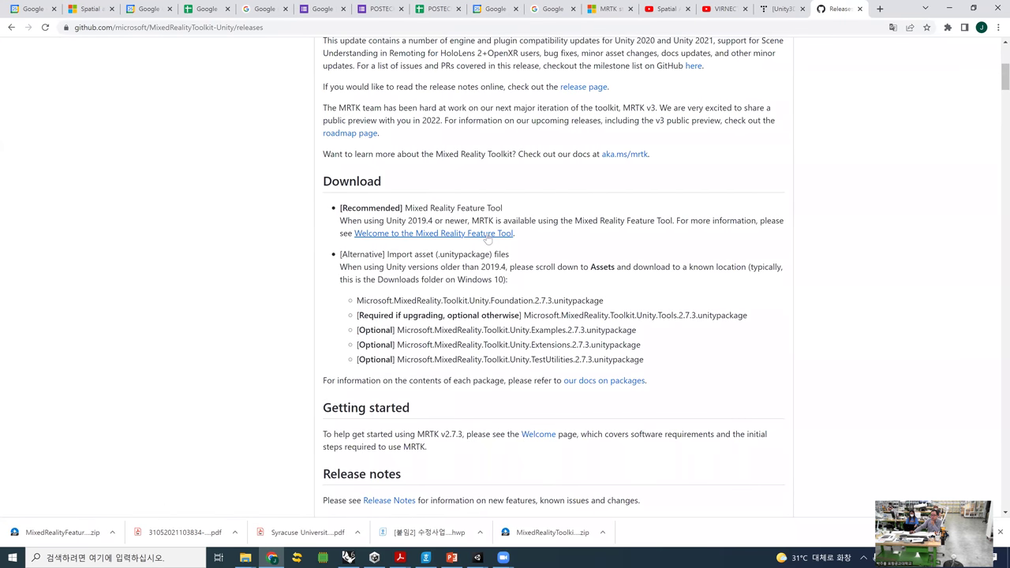
- Open the Welcome to the Mixed Reality Feature Tool page, skim it and return to the GitHub releases page
left_click(489, 235)
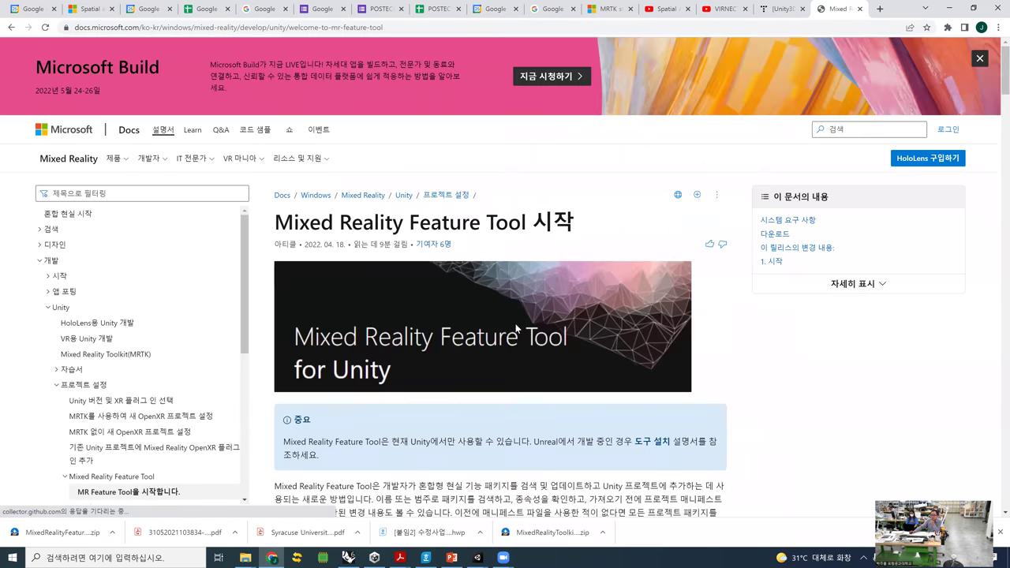
scroll(497, 315, "down", 6)
scroll(489, 313, "down", 3)
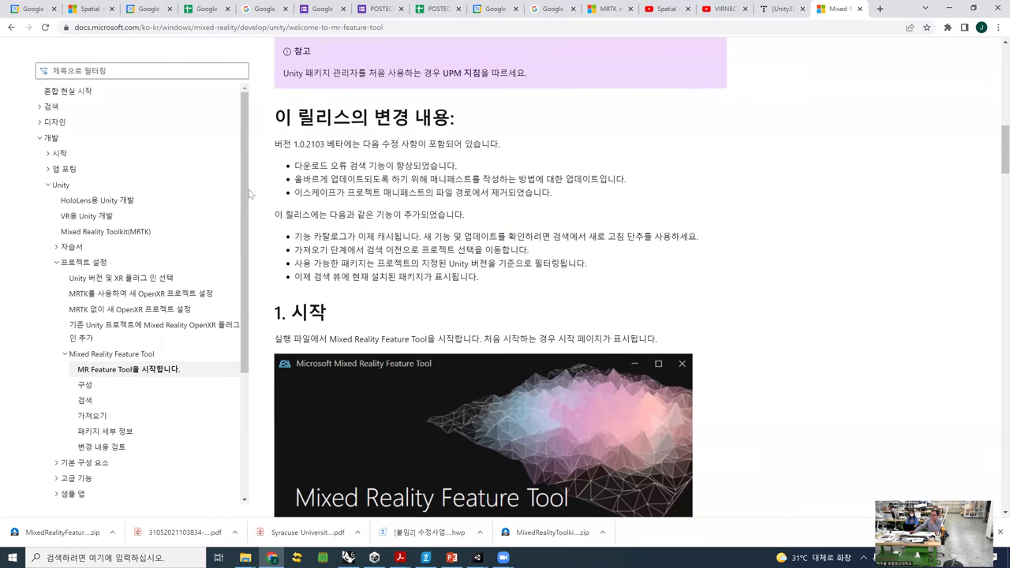
left_click(11, 27)
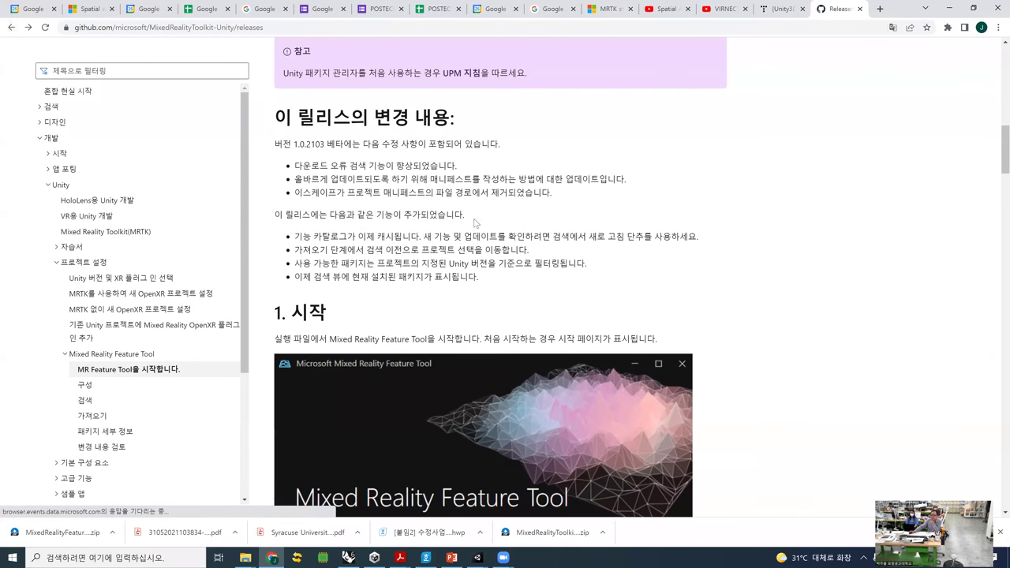
- Switch to the File Explorer window with the MRTK shaders and go up to the inner MixedRealityToolkit-Unity-main folder
left_click(246, 557)
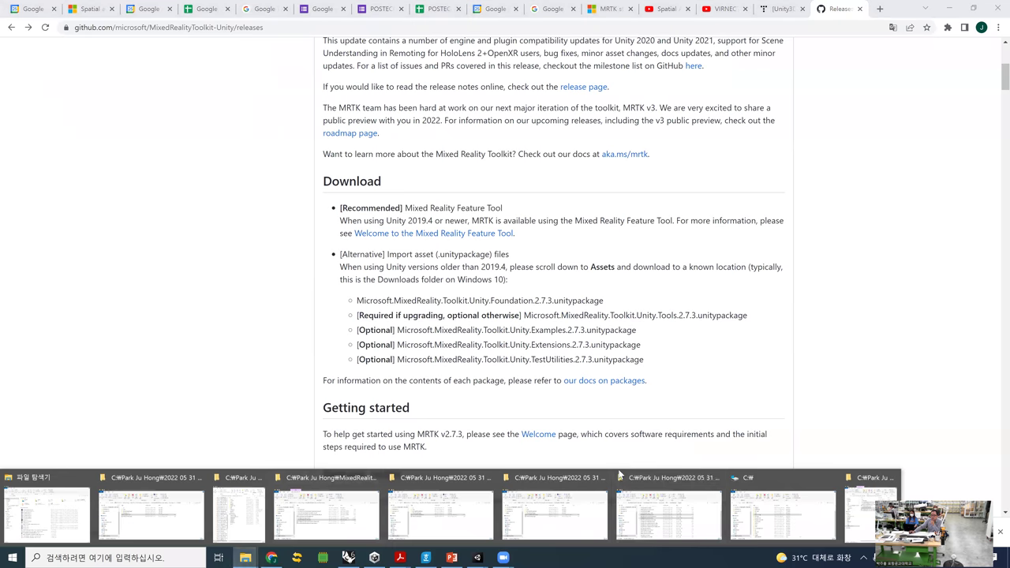
left_click(671, 505)
scroll(569, 280, "up", 2)
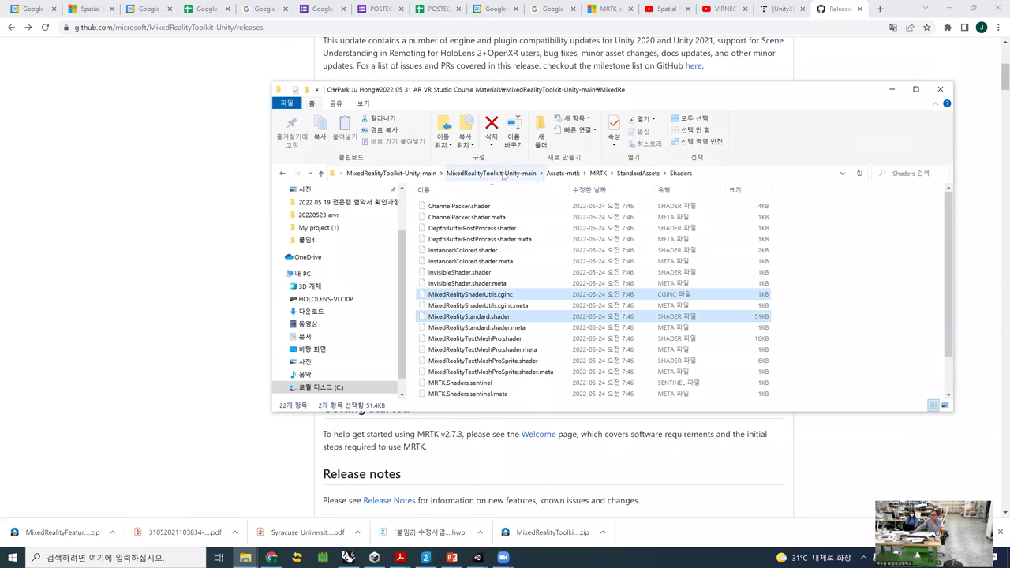
left_click(499, 174)
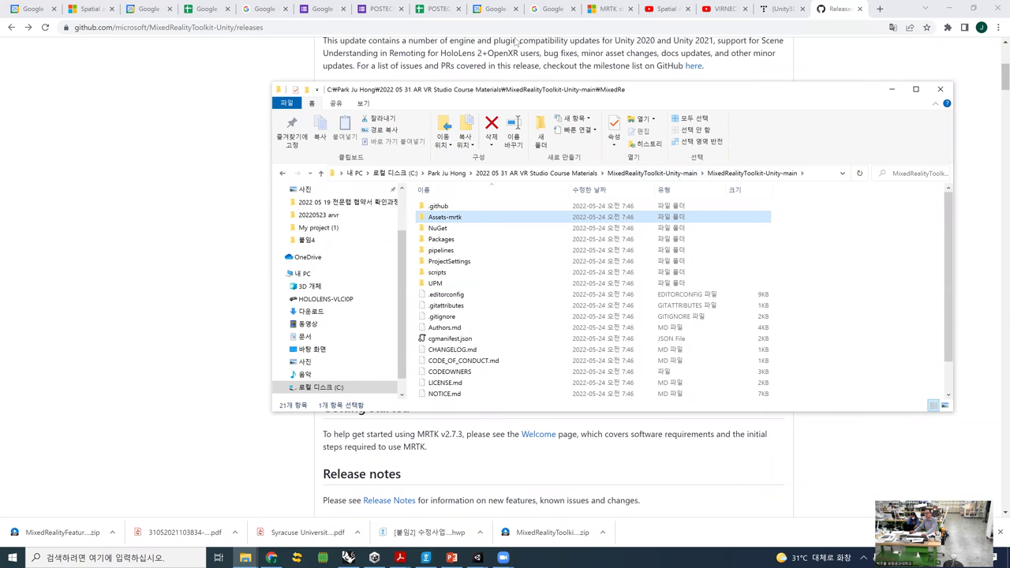
- Switch back to Chrome and search Google for "mixed reality toolkit main"
left_click(517, 27)
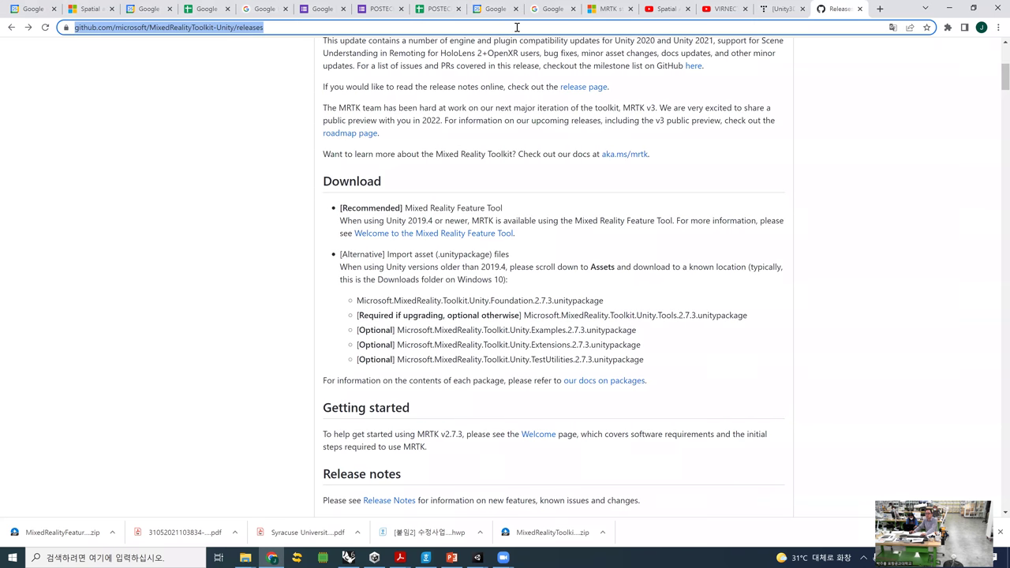
type("mixed re")
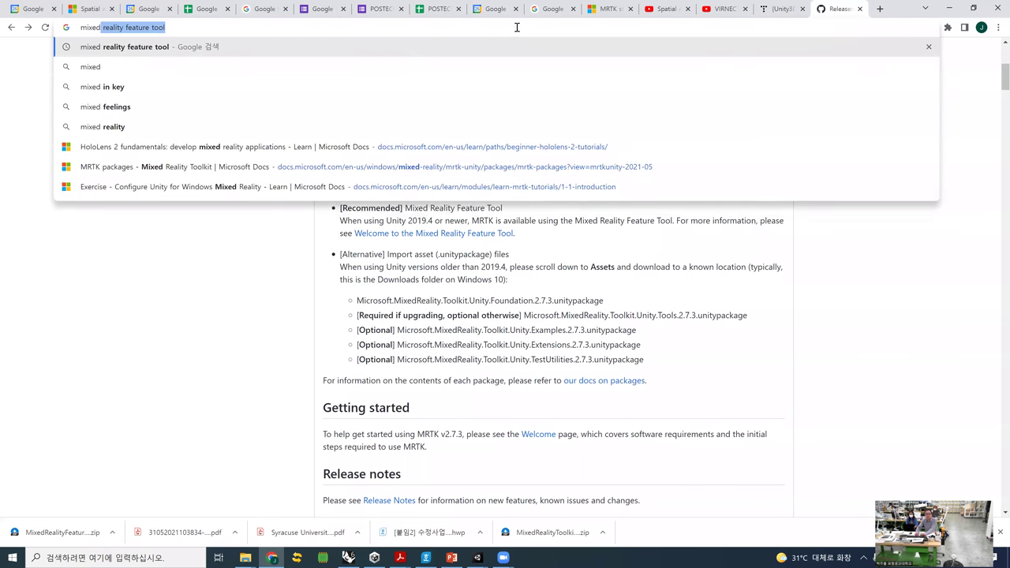
type("ality t")
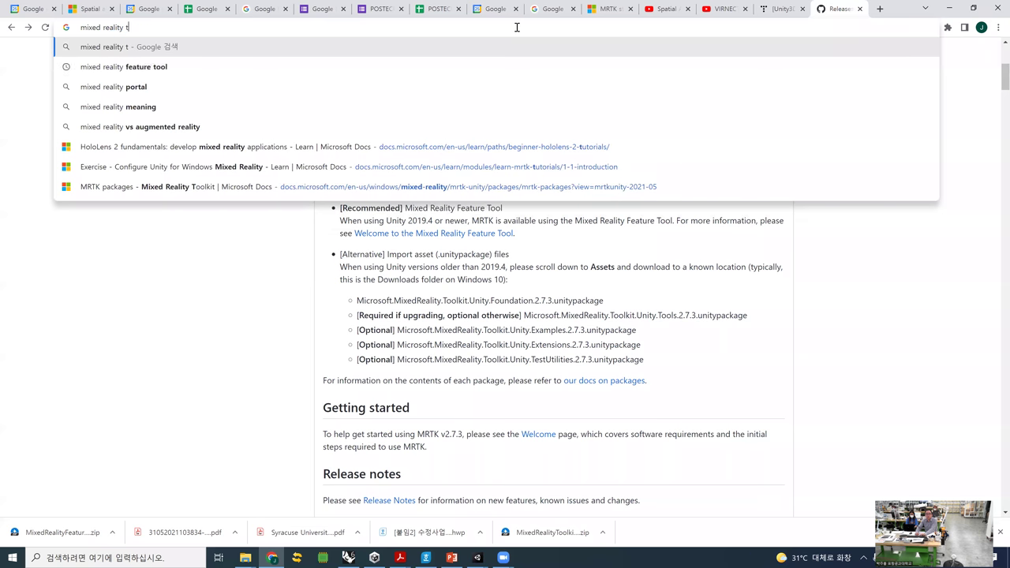
type("oolkit main")
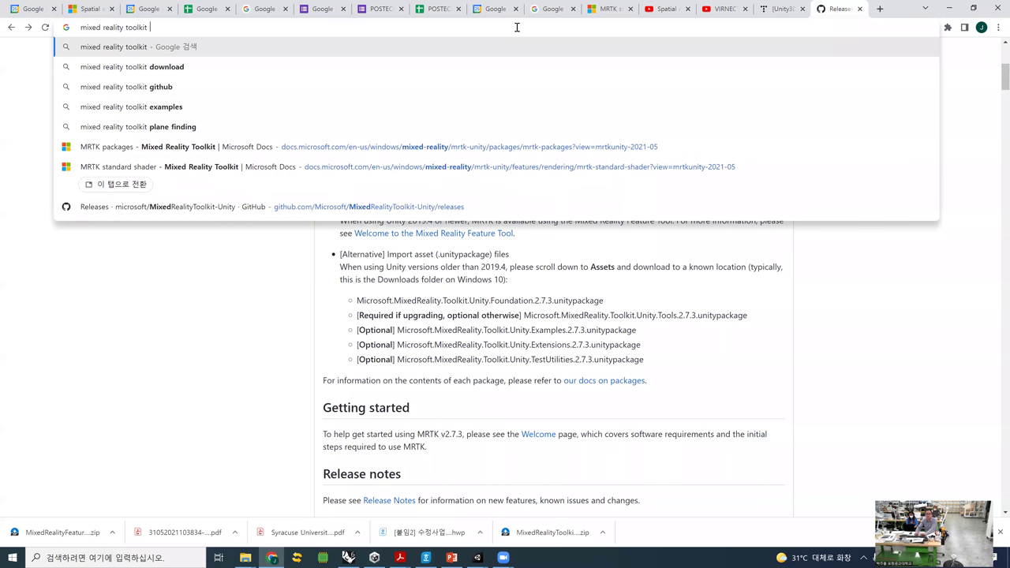
key("Return")
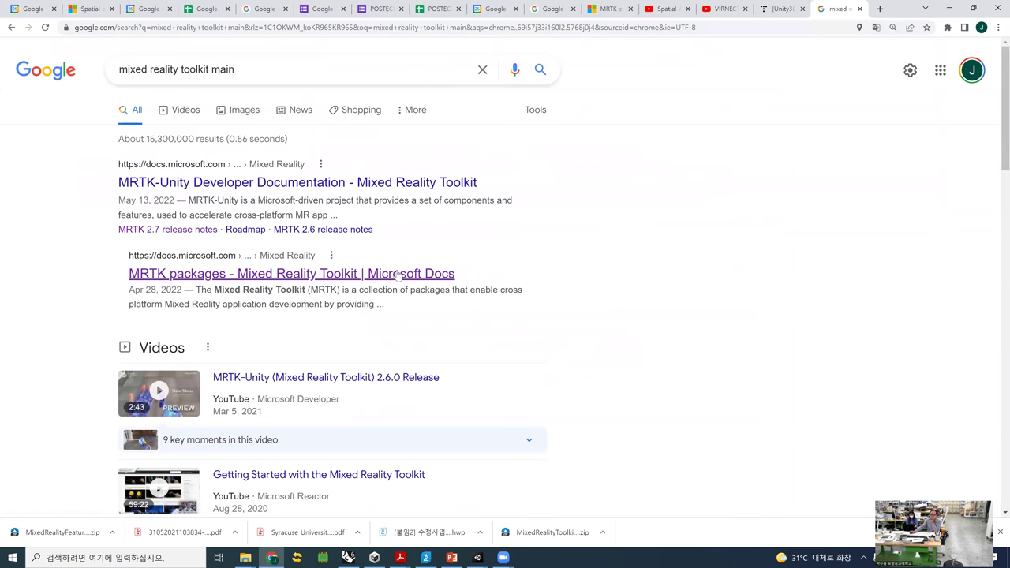
- Open the microsoft/MixedRealityToolkit GitHub repository from the results and download its main branch as a ZIP
scroll(387, 275, "down", 5)
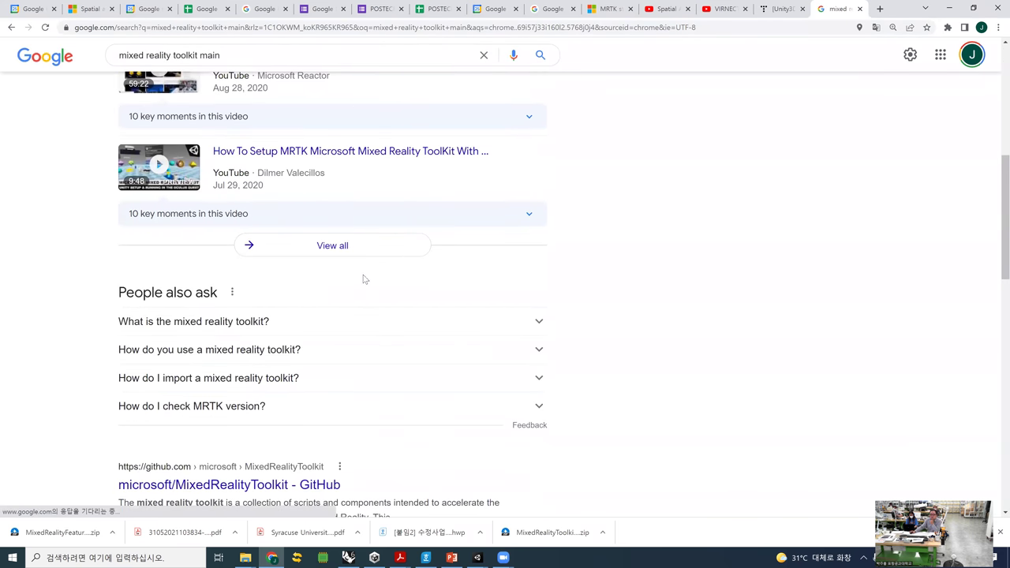
scroll(365, 279, "down", 2)
left_click(257, 333)
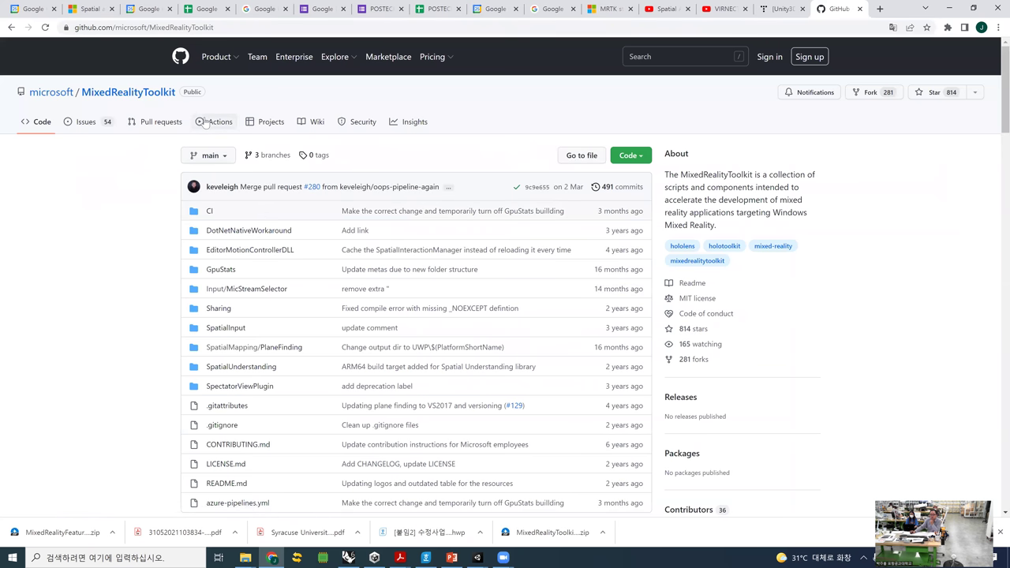
left_click(644, 161)
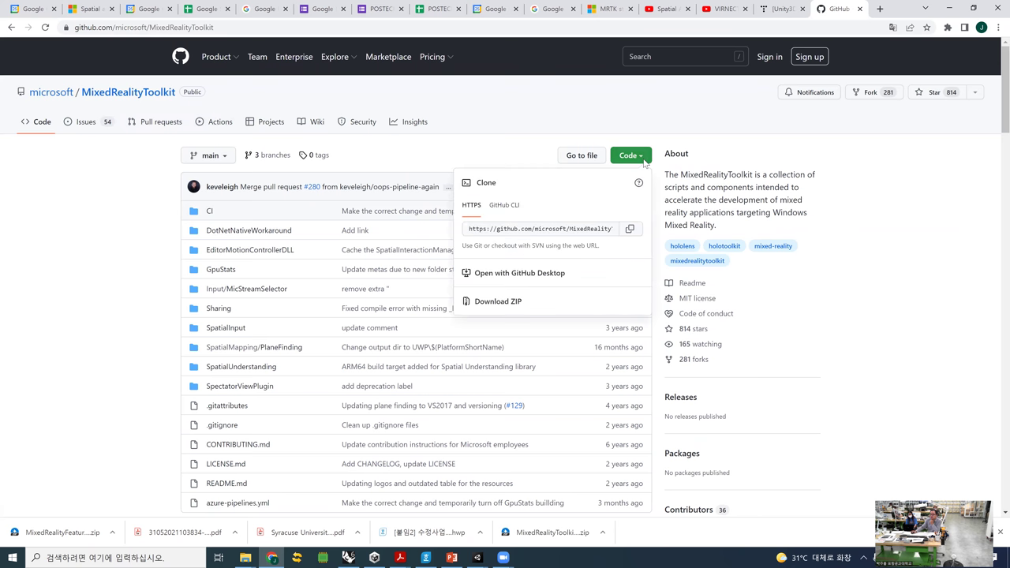
left_click(506, 308)
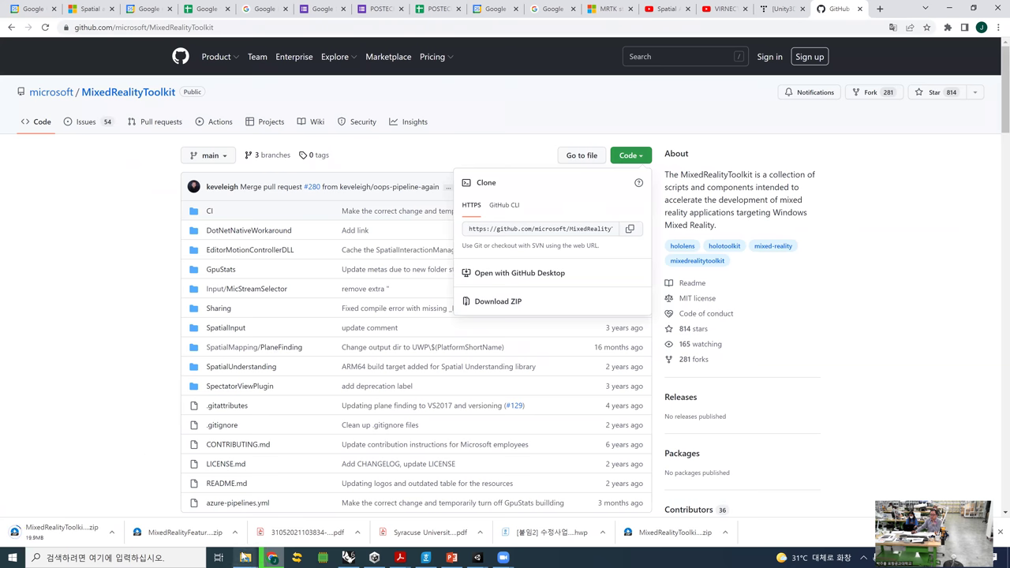
- Switch to File Explorer, go to the 2022 05 31 AR VR Studio Course Materials folder and open the inner MixedRealityToolkit-Unity-main folder
mouse_move(245, 558)
left_click(576, 528)
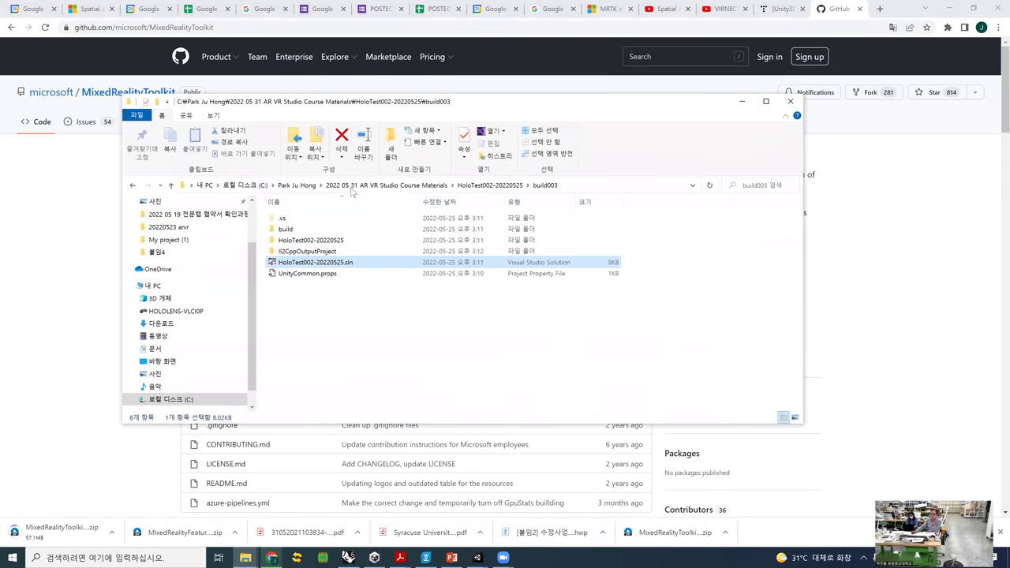
left_click(352, 189)
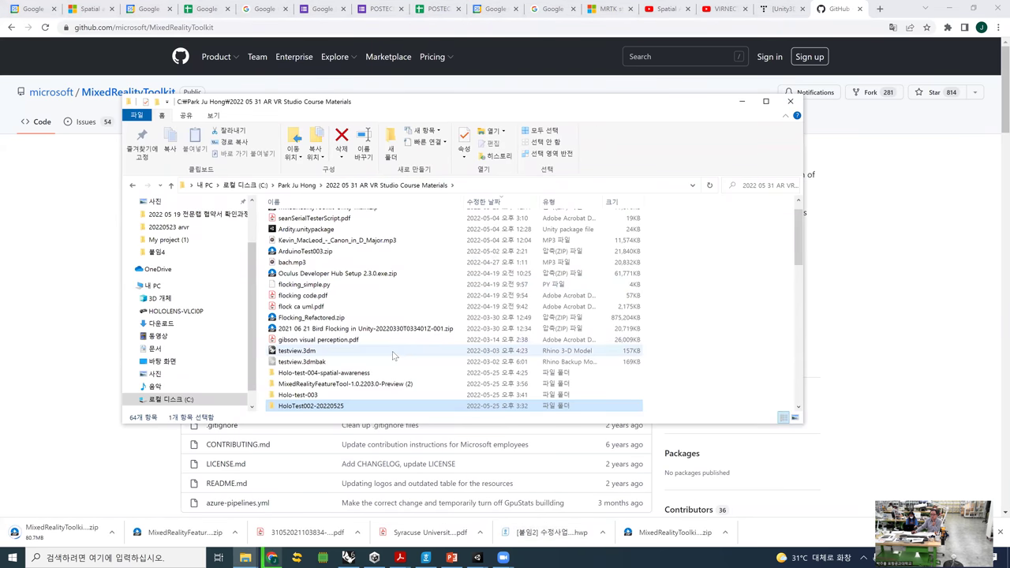
scroll(394, 355, "down", 2)
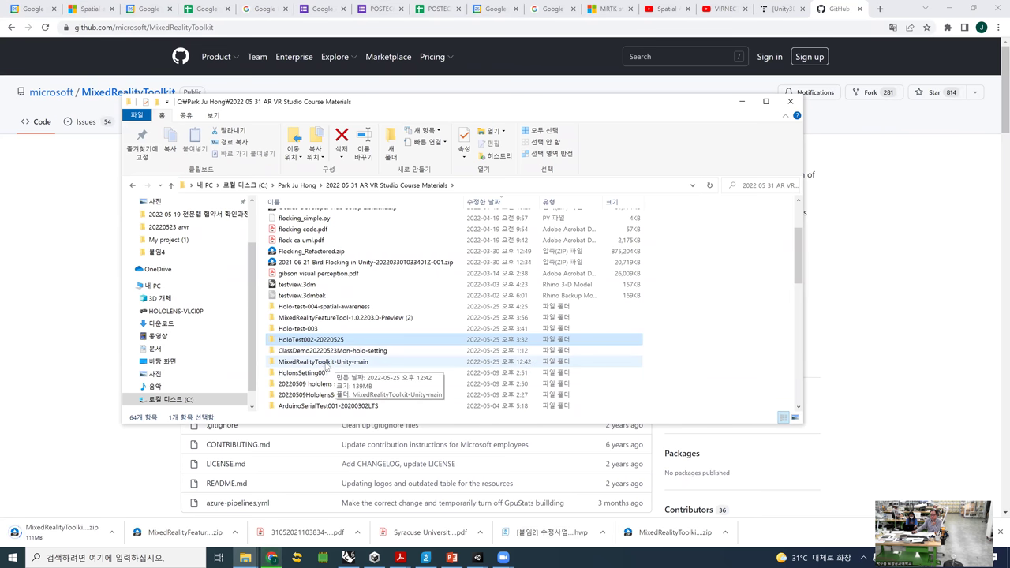
left_click(326, 363)
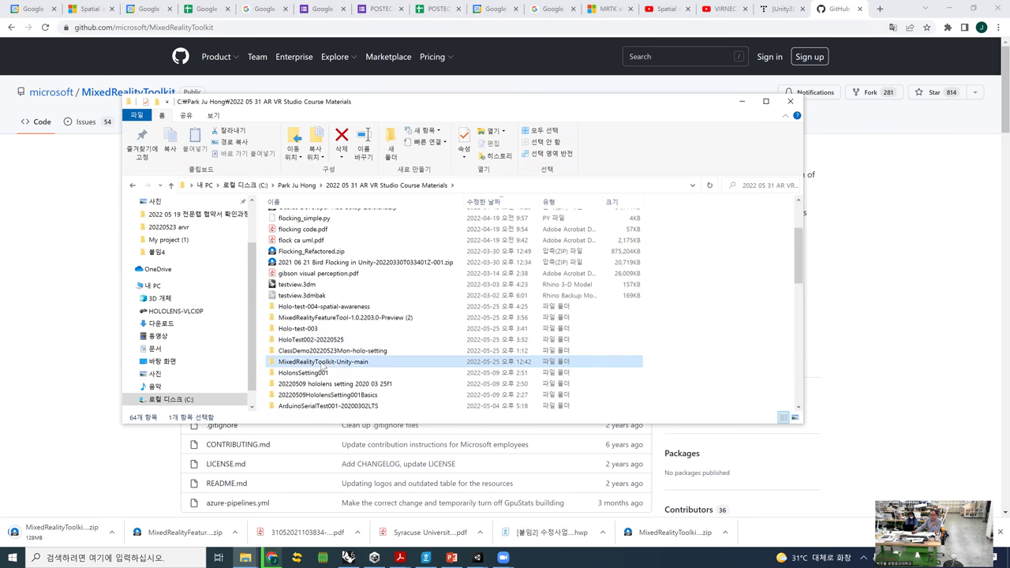
double_click(323, 365)
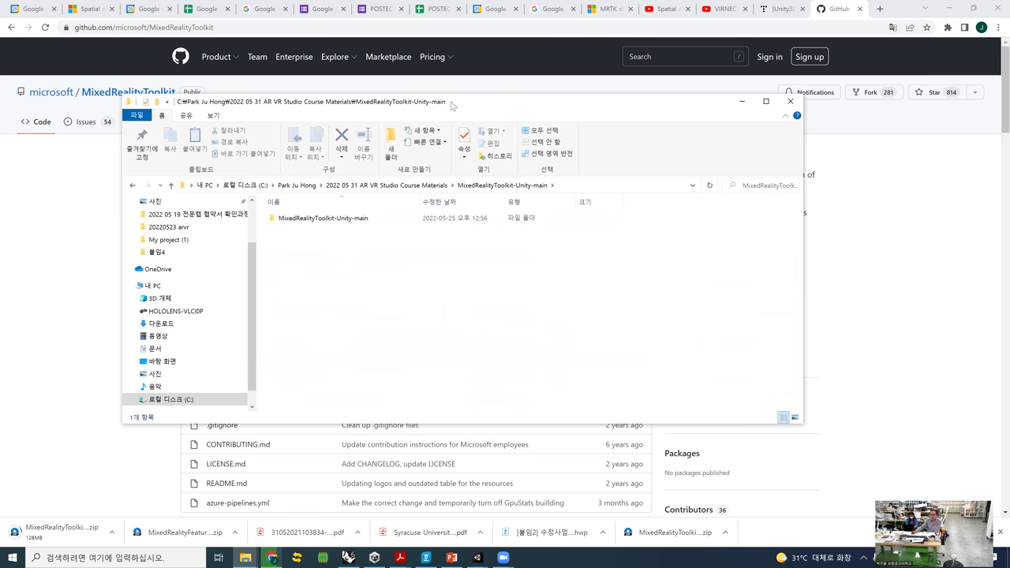
left_click_drag(455, 105, 626, 122)
double_click(496, 235)
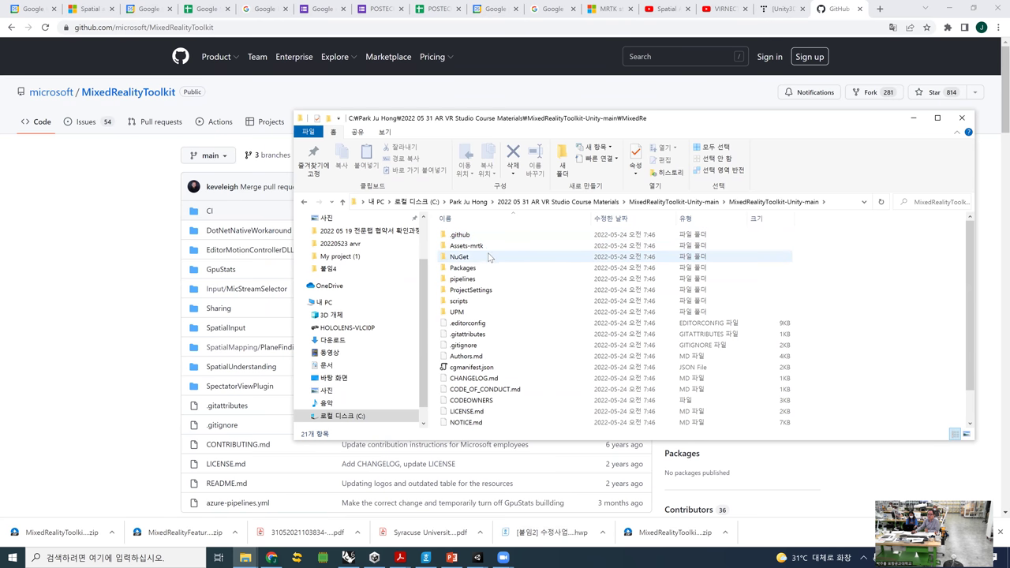
- Open Assets-mrtk and its MRTK folder, check the Core subfolder and return to MRTK
double_click(493, 248)
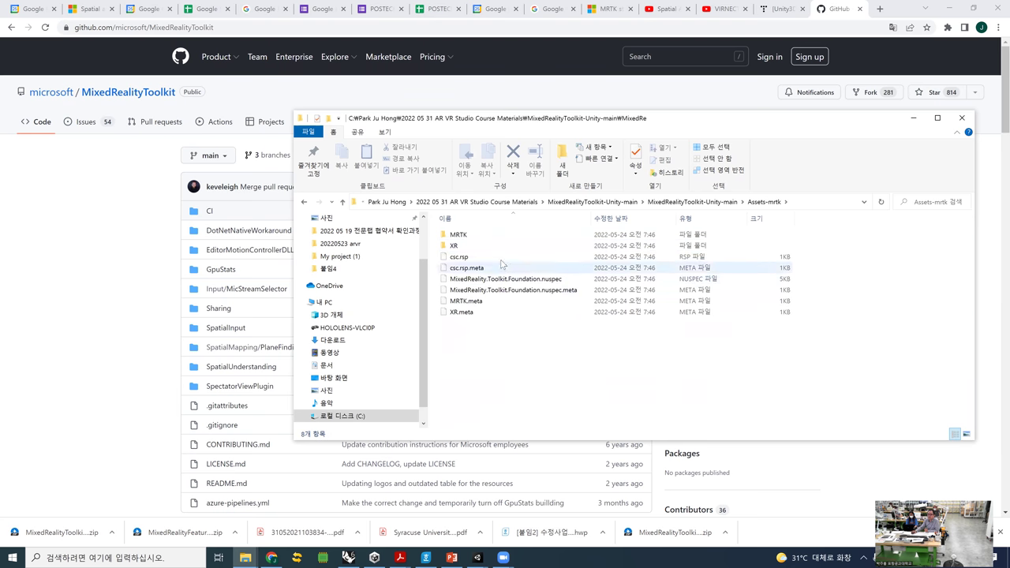
double_click(458, 234)
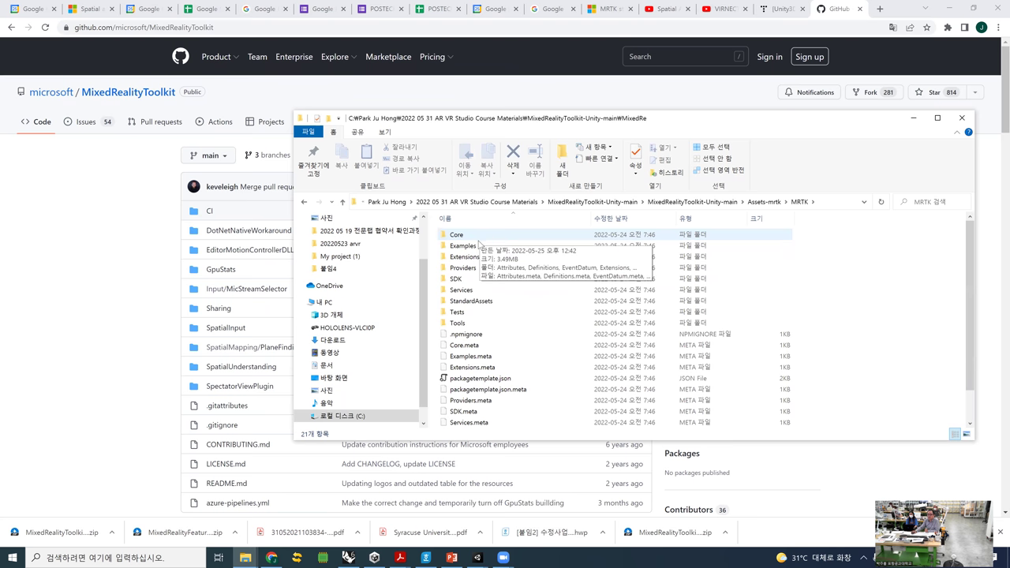
double_click(480, 235)
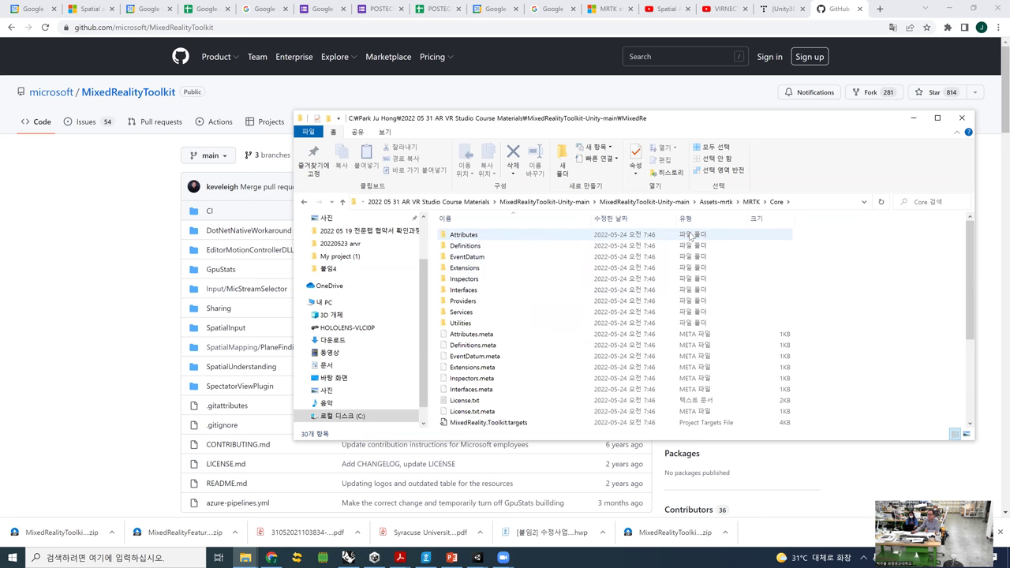
left_click(754, 203)
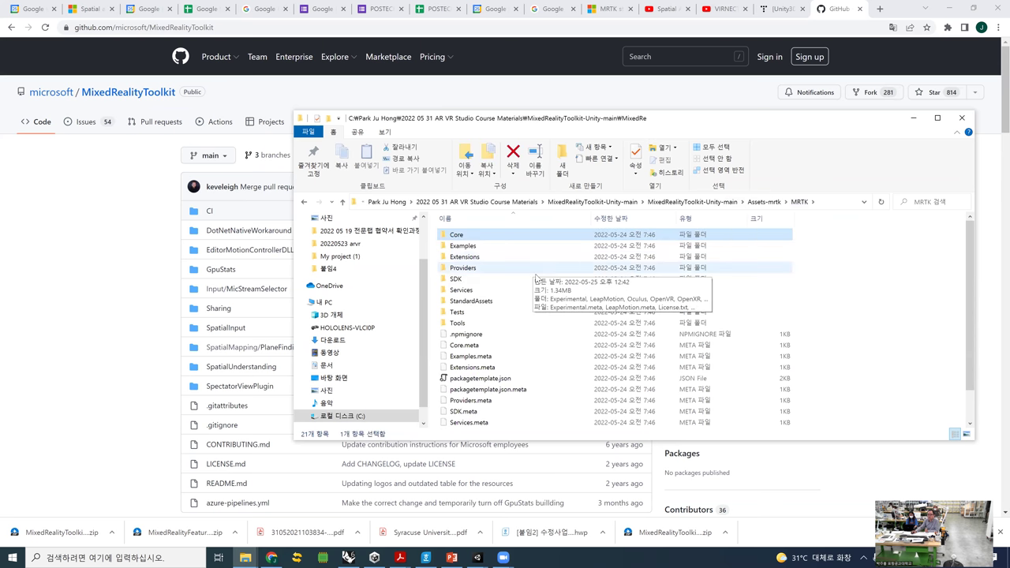
- Open StandardAssets > Shaders and select MixedRealityStandard.shader together with MixedRealityShaderUtils.cginc
double_click(519, 301)
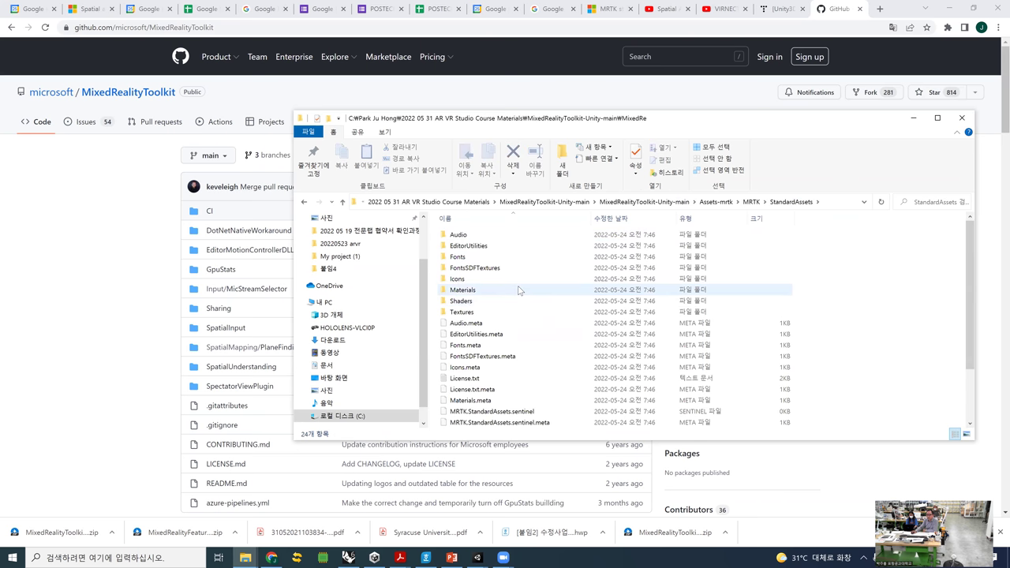
double_click(504, 301)
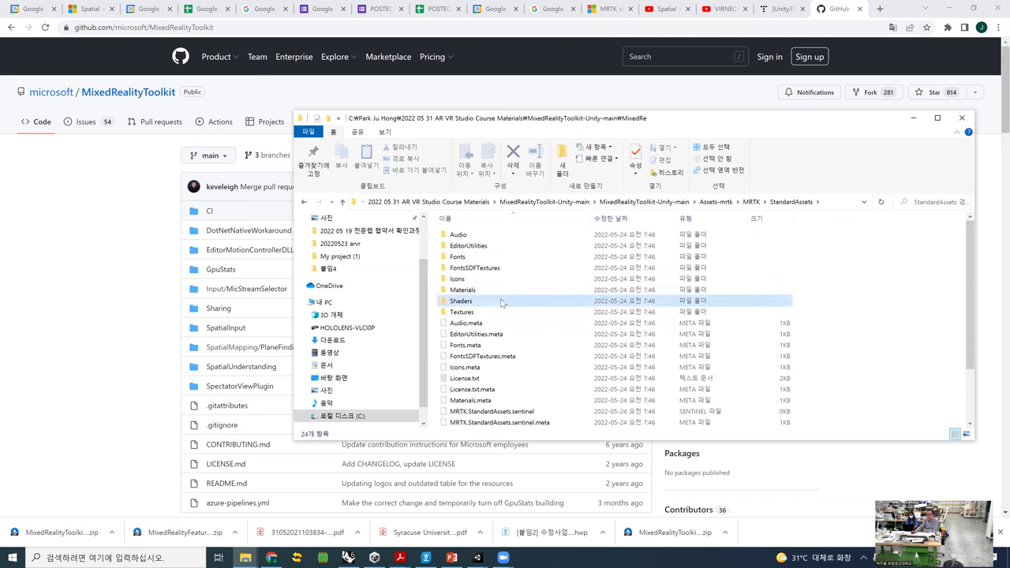
scroll(552, 347, "down", 2)
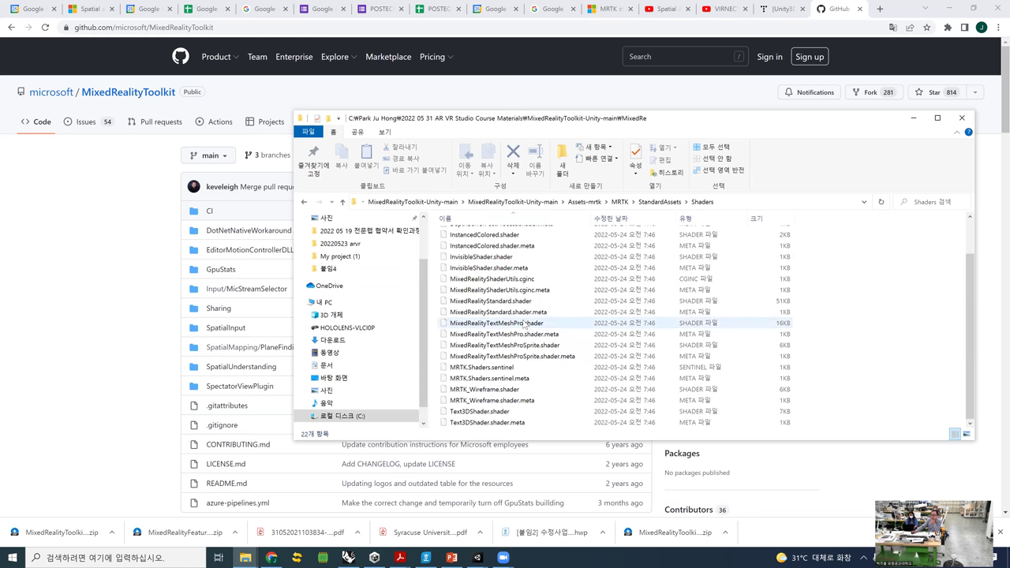
left_click(526, 302)
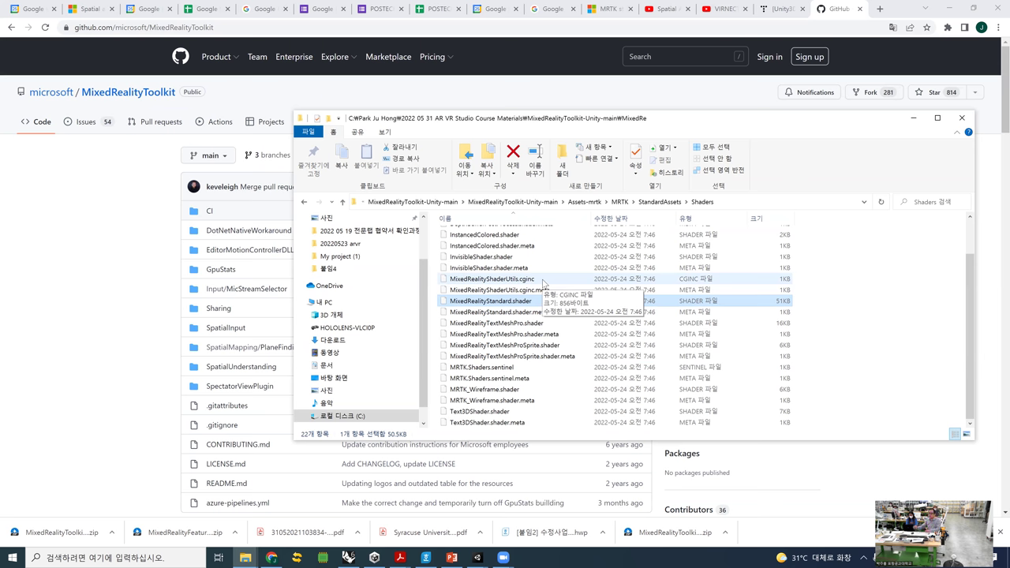
left_click(543, 282, "ctrl")
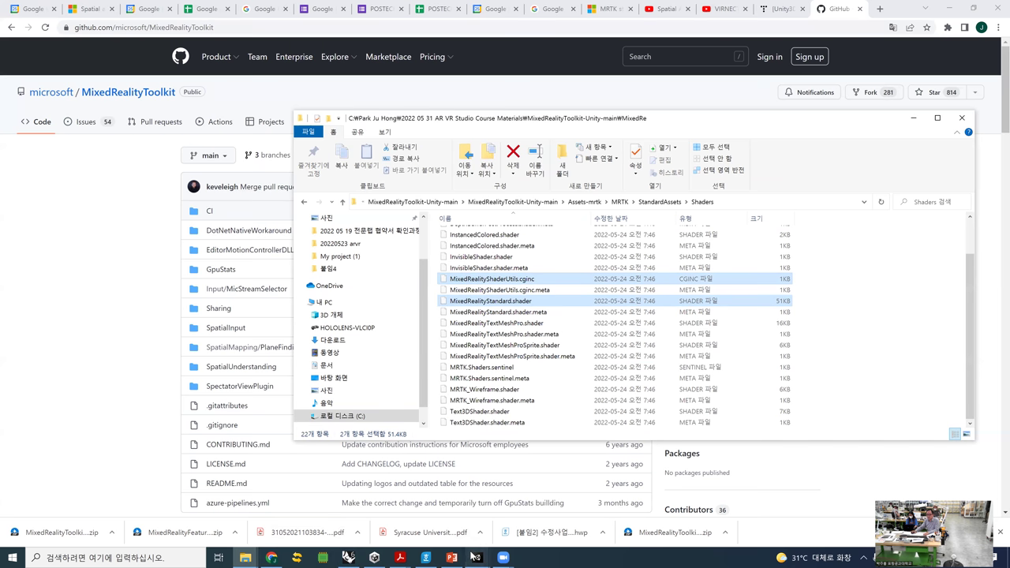
- Switch to the Holo-test-004-spatial-awareness Unity project and bring up the File Explorer window with the MixedRealityFeatureTool folder
mouse_move(476, 557)
left_click(516, 524)
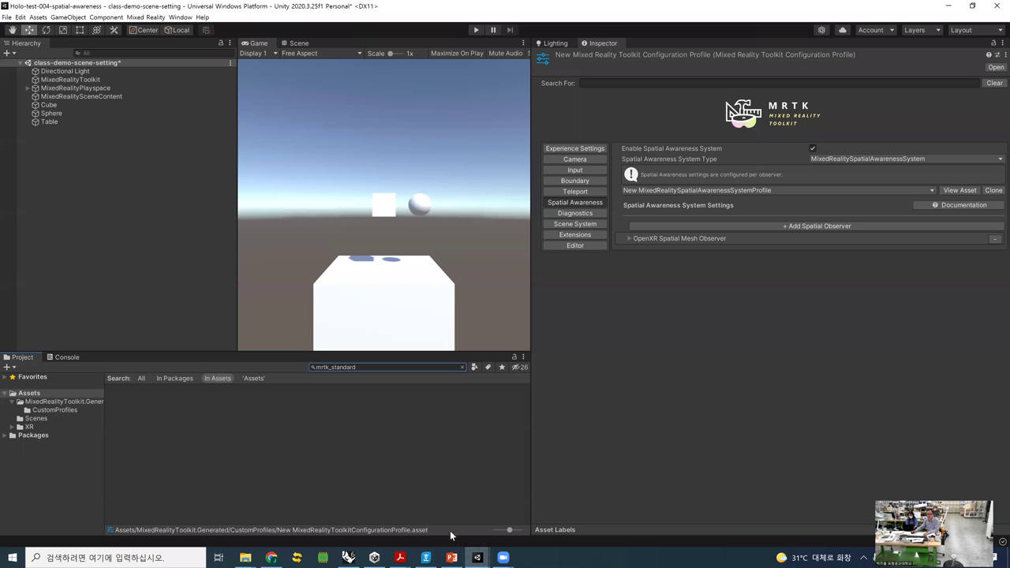
left_click(245, 557)
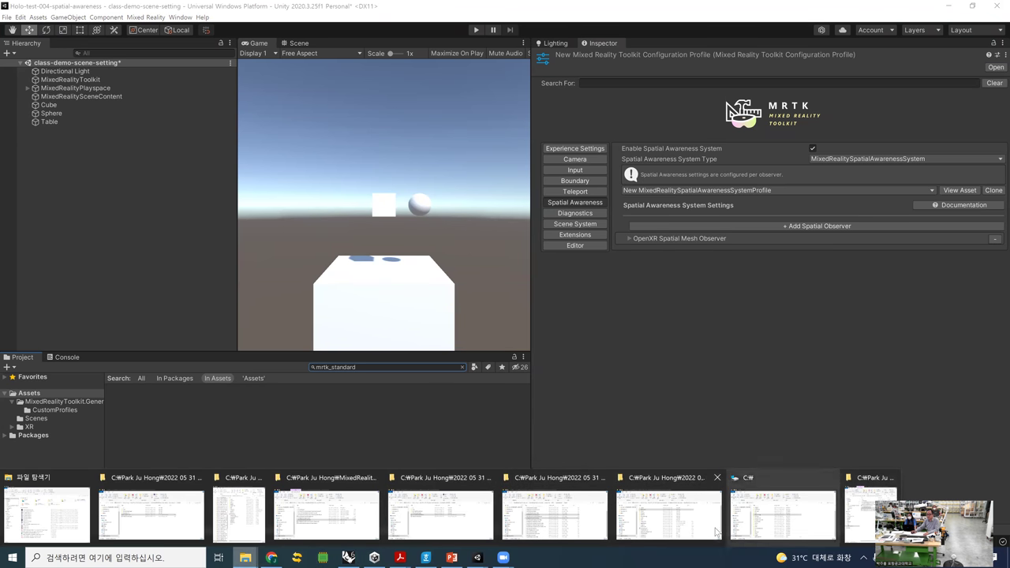
left_click(868, 513)
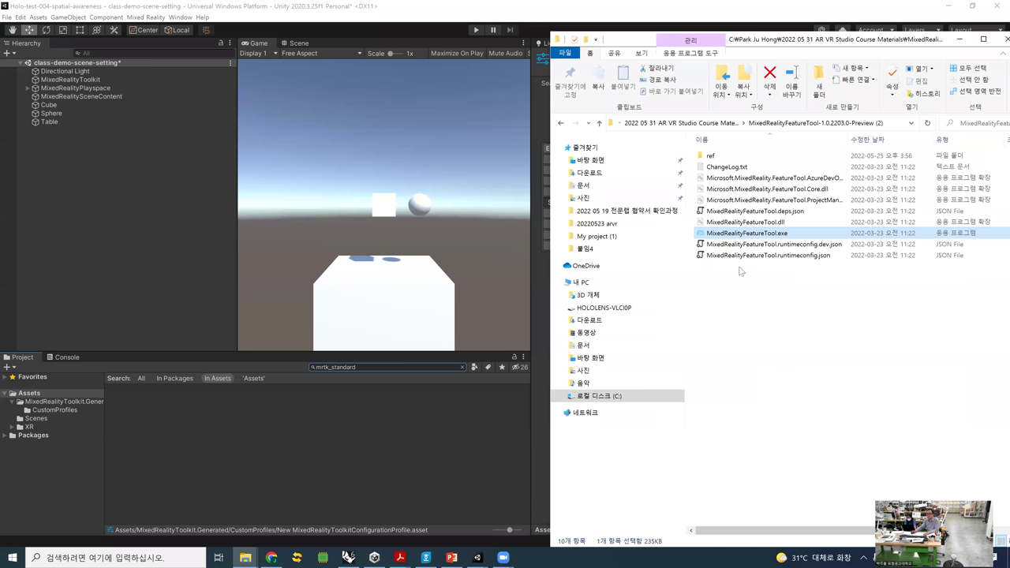
- Return to Chrome, bring up the File Explorer window showing the inner MixedRealityToolkit-Unity-main folder and close it
left_click(272, 557)
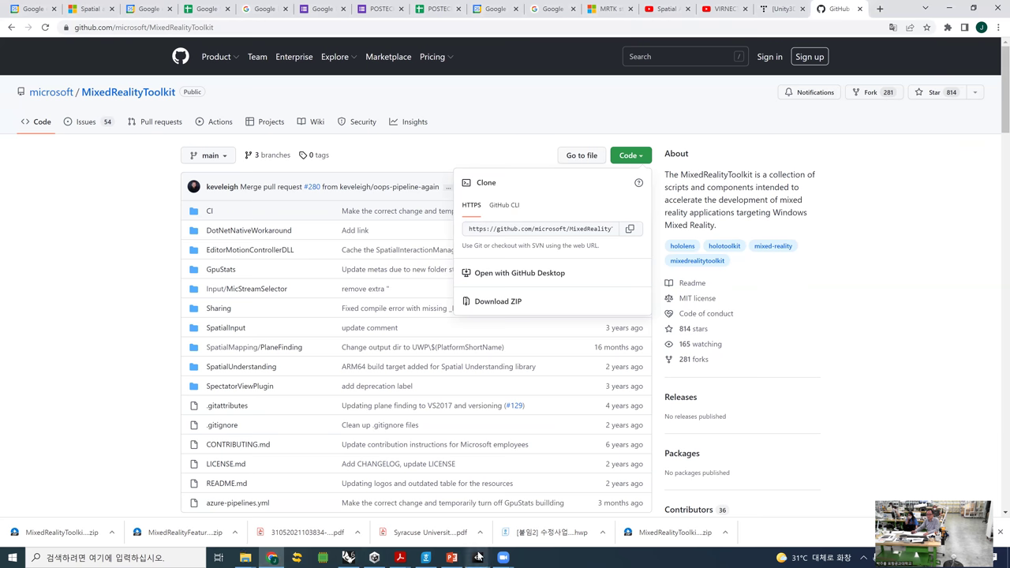
mouse_move(478, 558)
mouse_move(246, 557)
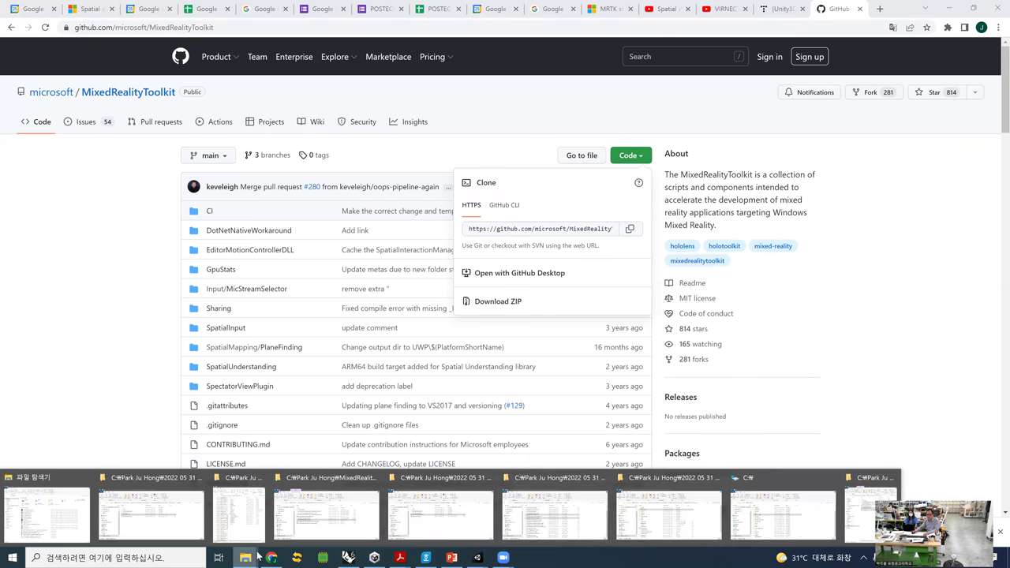
left_click(671, 513)
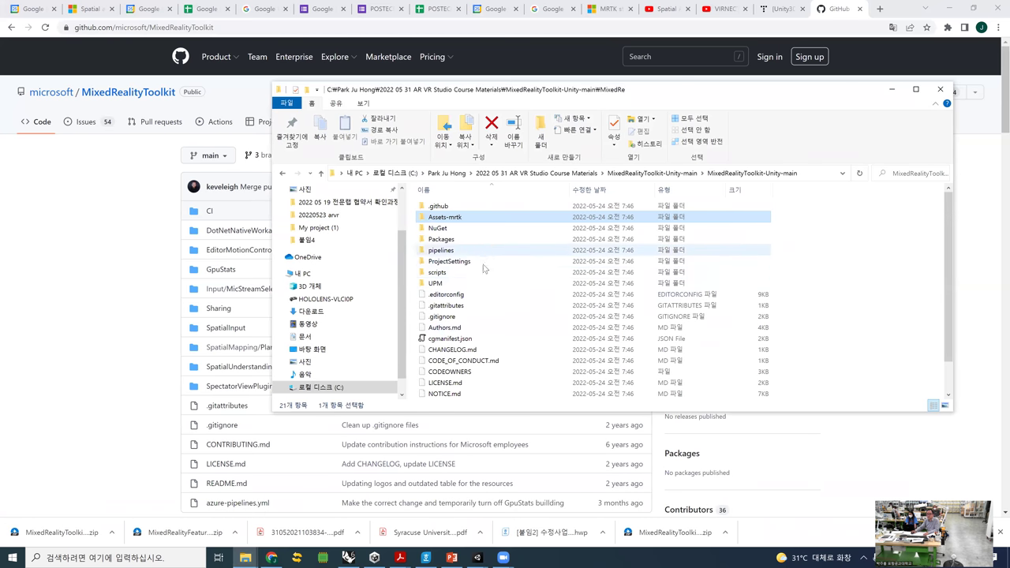
left_click(940, 91)
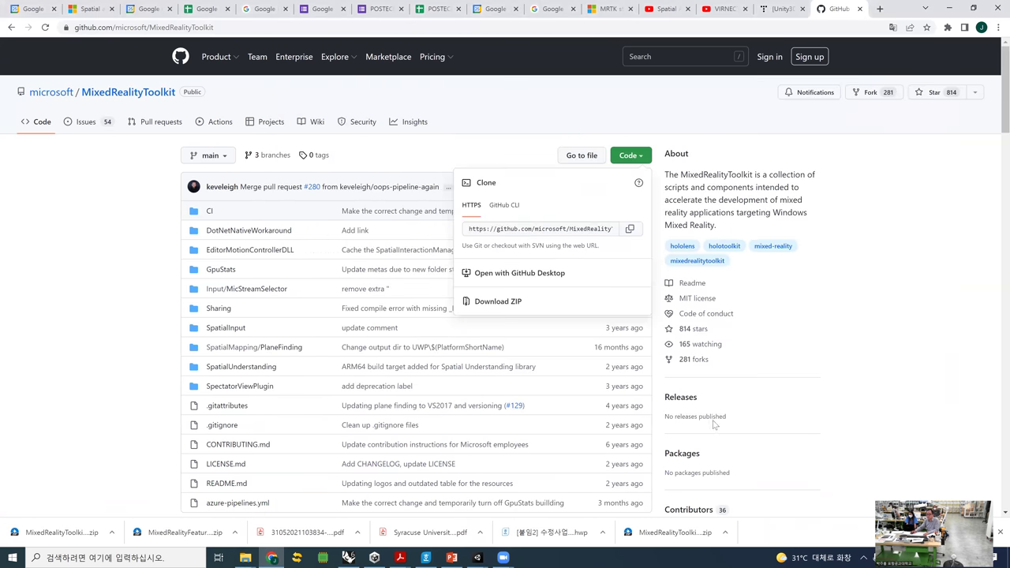
- Show the MixedRealityFeatureTool File Explorer window over the Holo-test-004-spatial-awareness Unity project
mouse_move(477, 558)
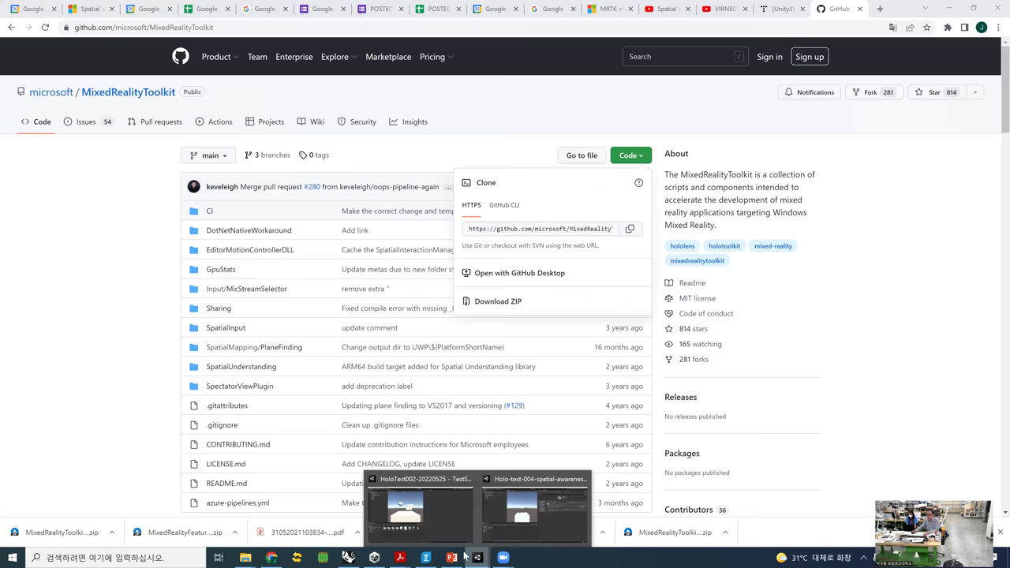
left_click(500, 522)
left_click(245, 557)
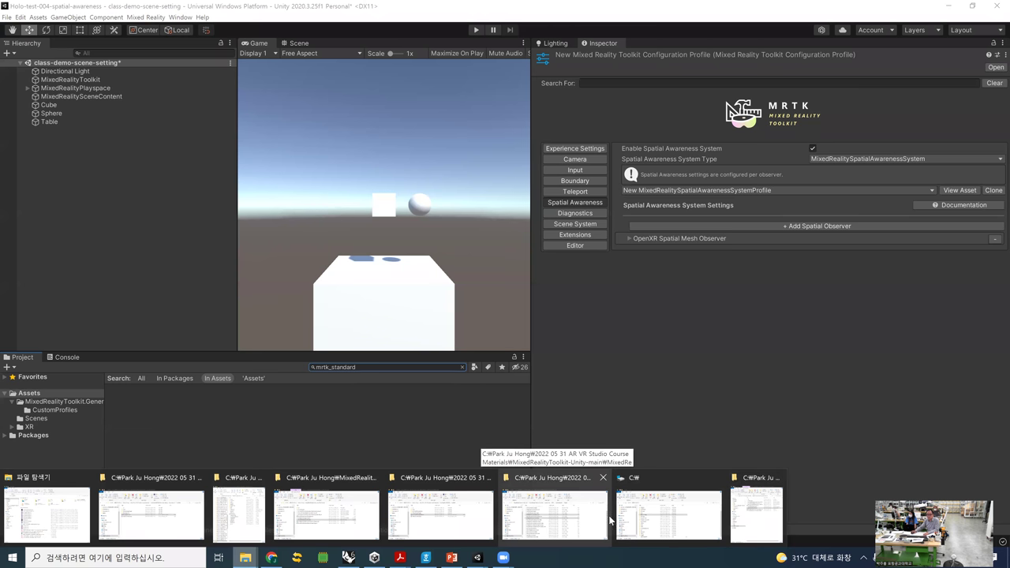
left_click(756, 520)
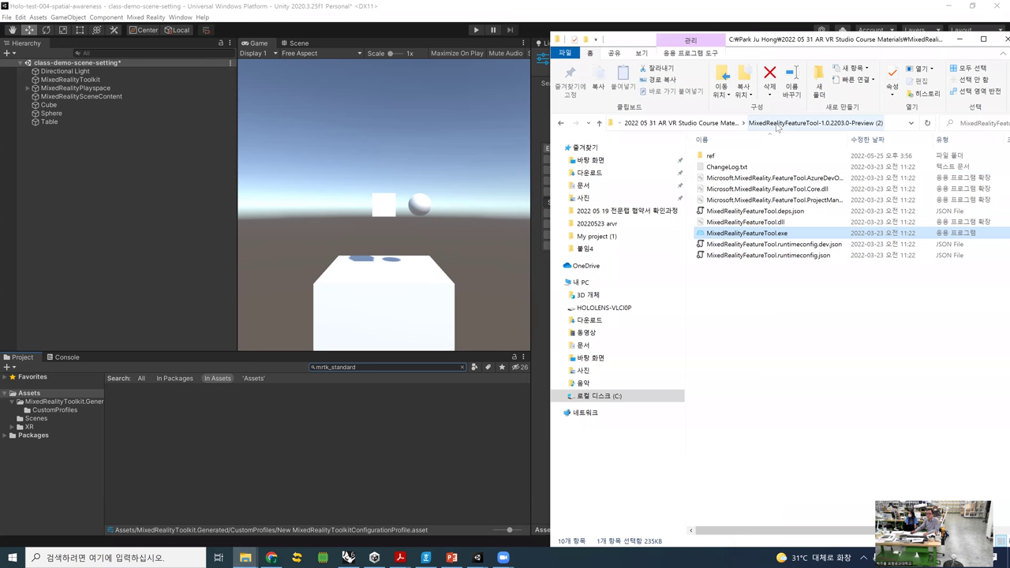
- In this File Explorer window, go up to the course materials folder and open MixedRealityToolkit-Unity-main down to Assets-mrtk > MRTK
left_click(715, 122)
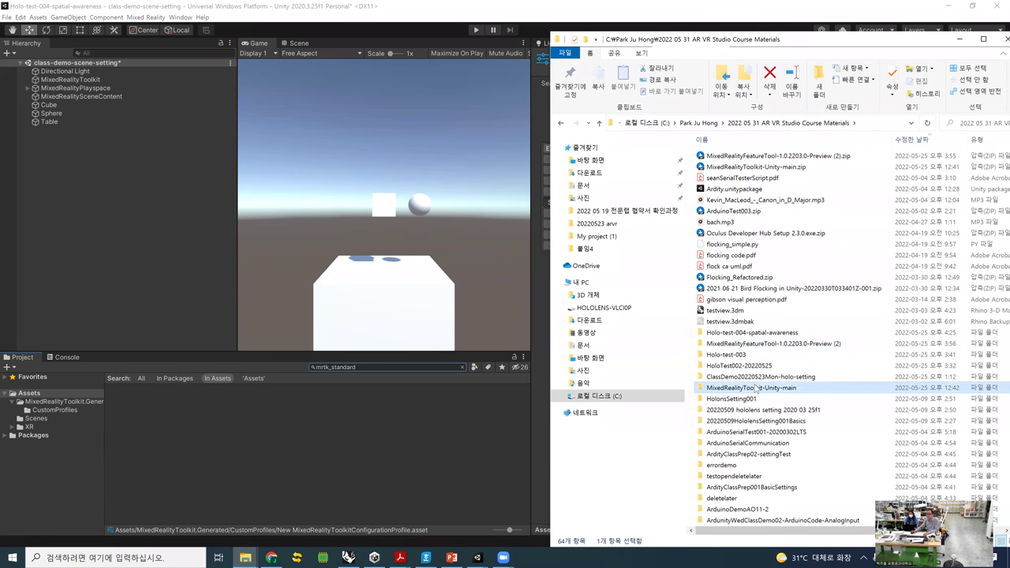
double_click(754, 388)
double_click(756, 159)
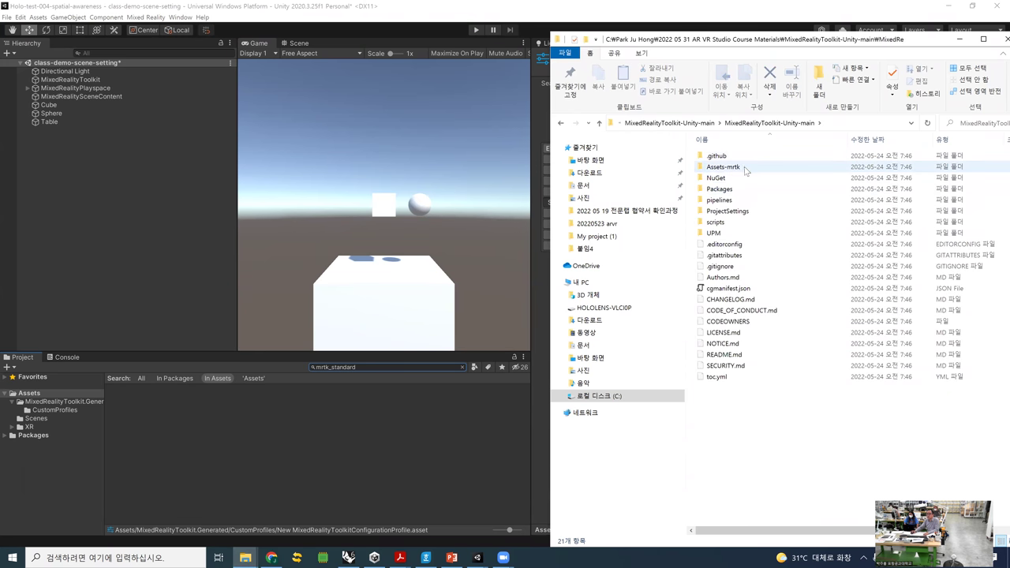
double_click(744, 169)
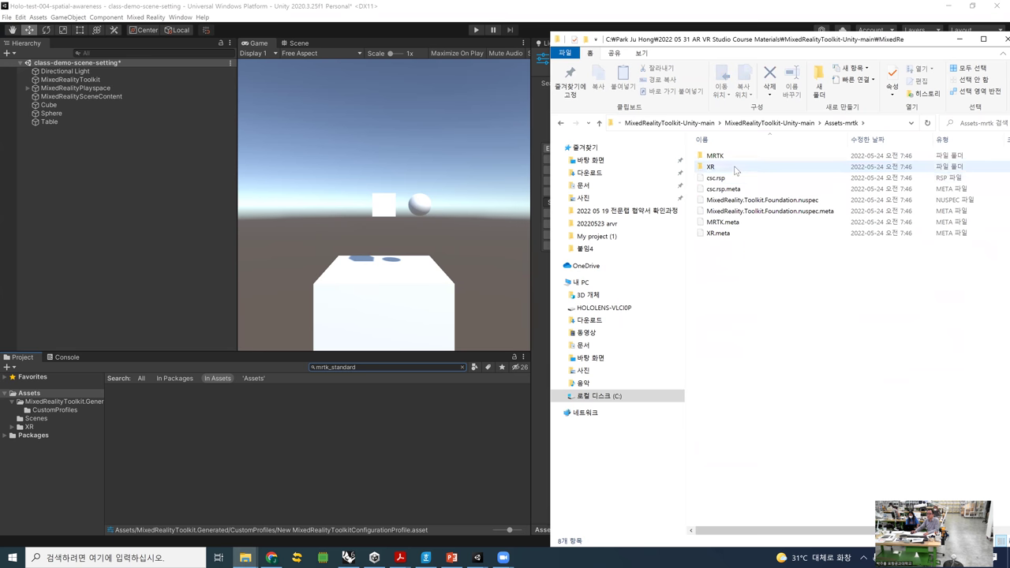
double_click(734, 159)
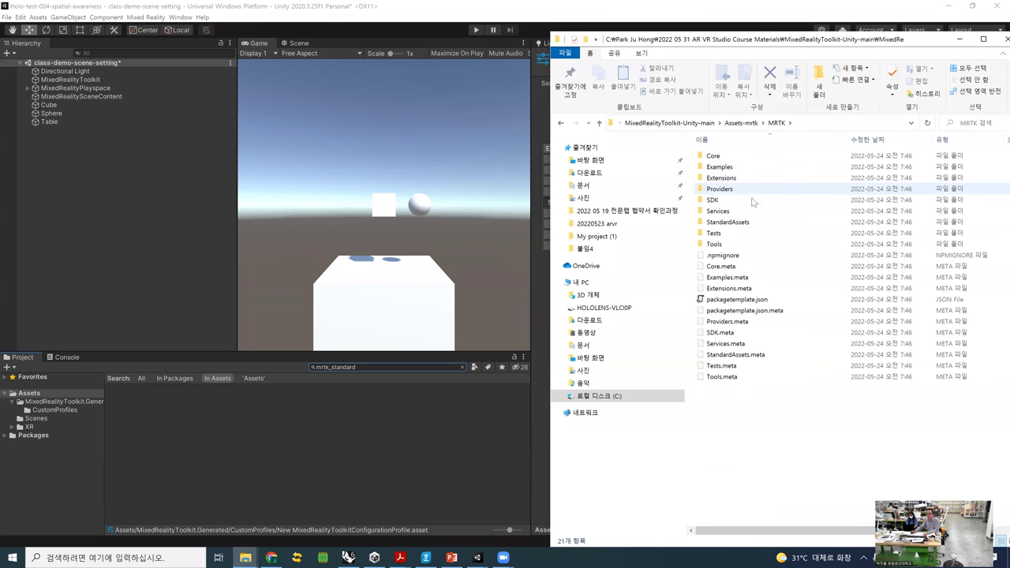
- Open StandardAssets, check its Materials folder and go back to open the Shaders folder
double_click(728, 222)
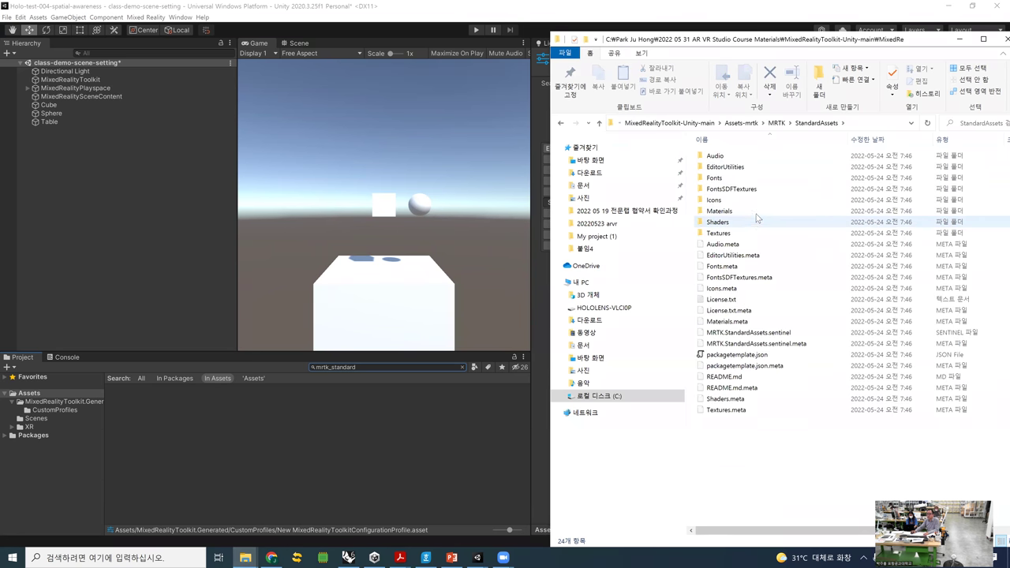
double_click(734, 211)
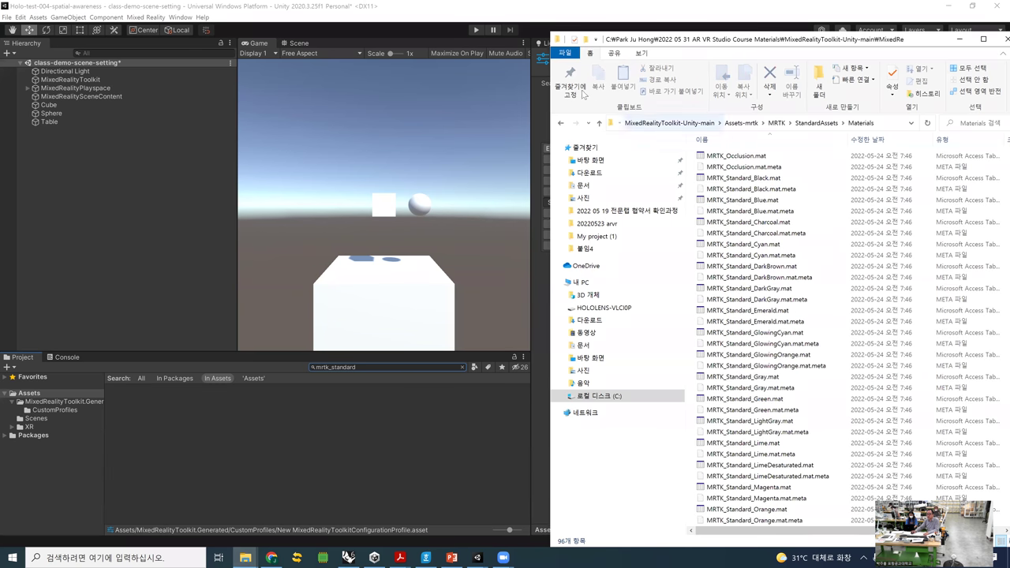
left_click(560, 124)
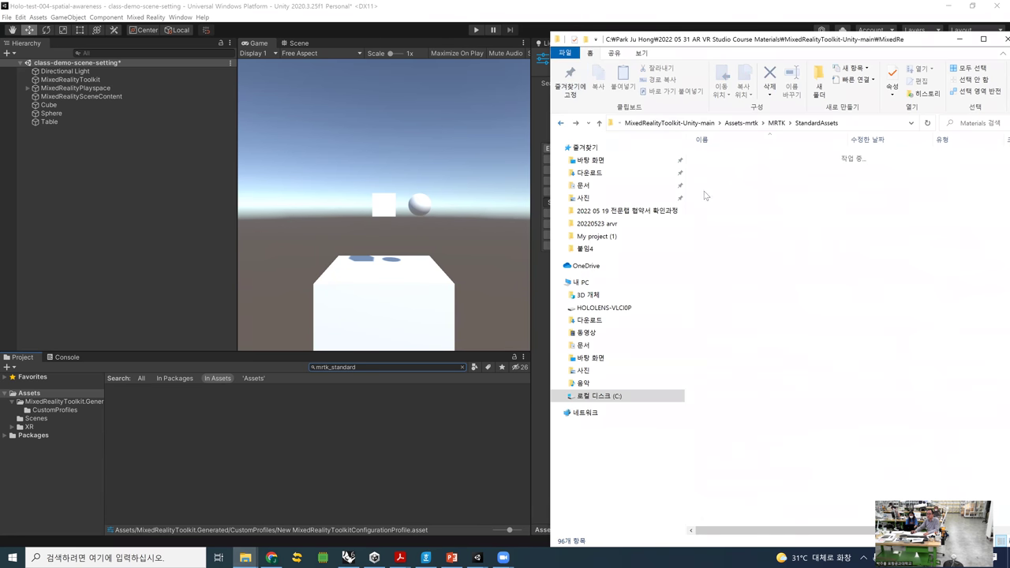
double_click(720, 222)
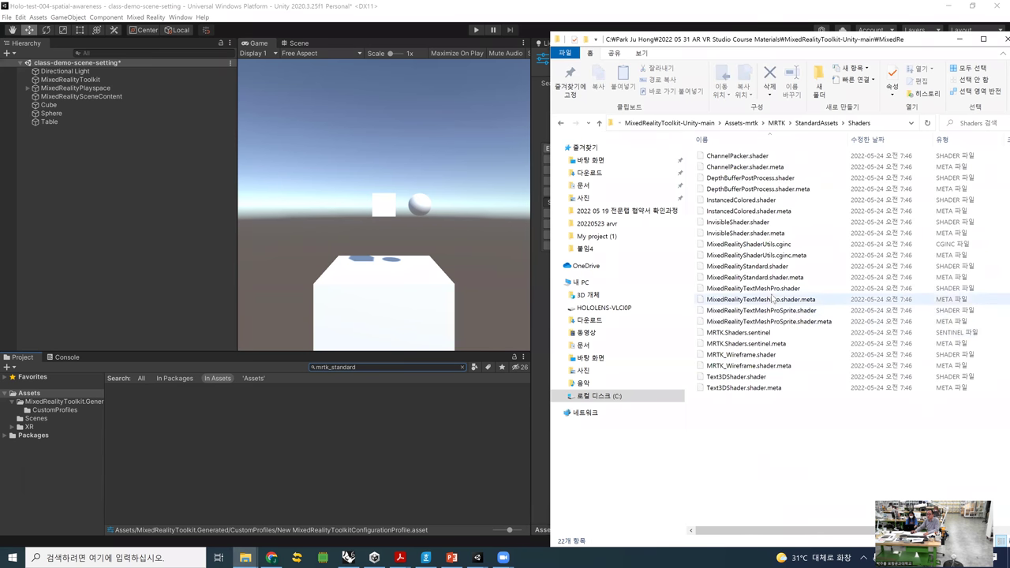
- Import MixedRealityStandard.shader and MixedRealityShaderUtils.cginc from the Shaders folder into the Unity project's Assets folder and select Assets
left_click(783, 278)
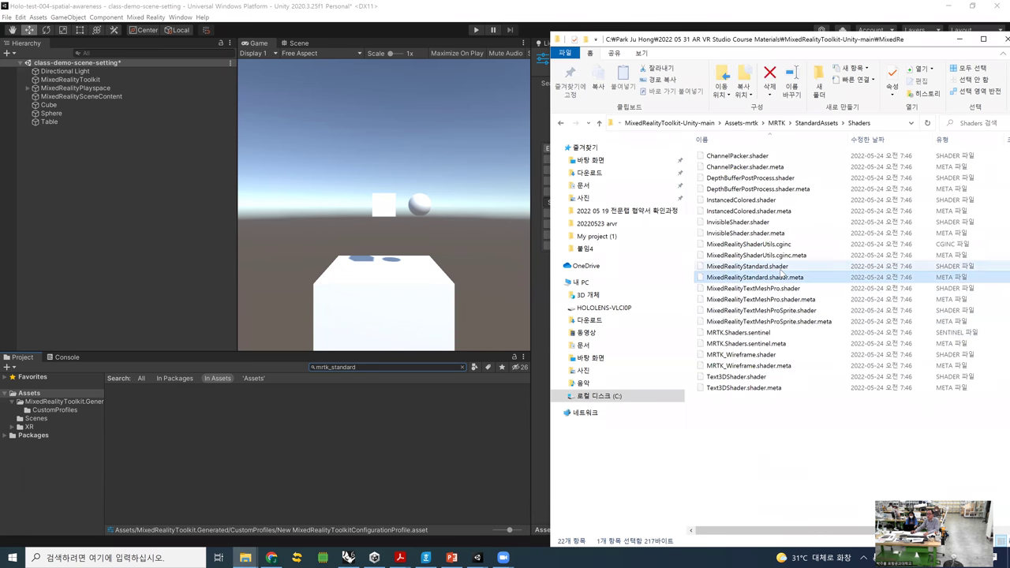
left_click(779, 267)
left_click_drag(748, 249, 36, 396)
left_click(37, 395)
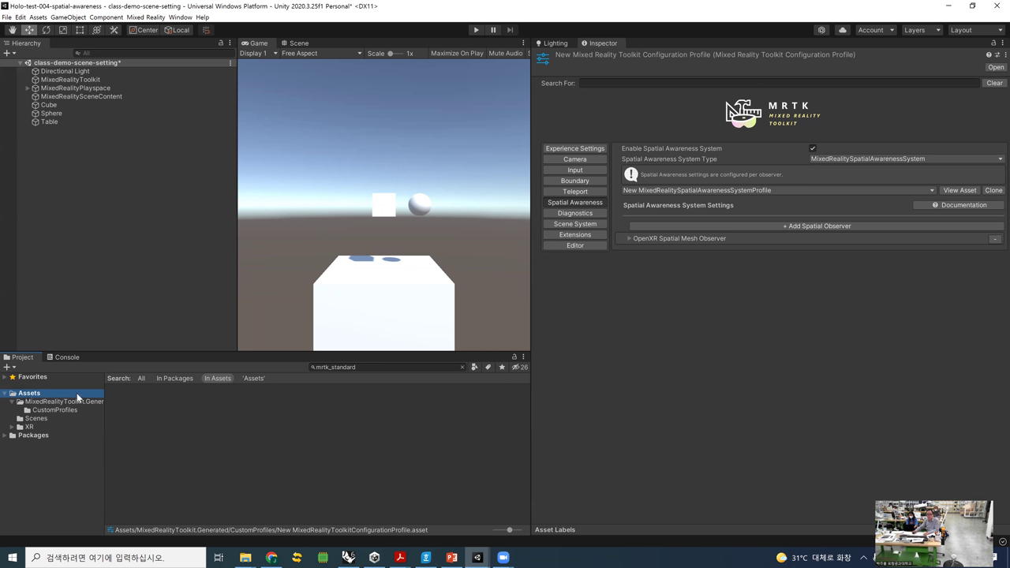
- Clear the asset search and create a material from the MixedRealityStandard shader in Assets, keeping its suggested name
left_click(463, 367)
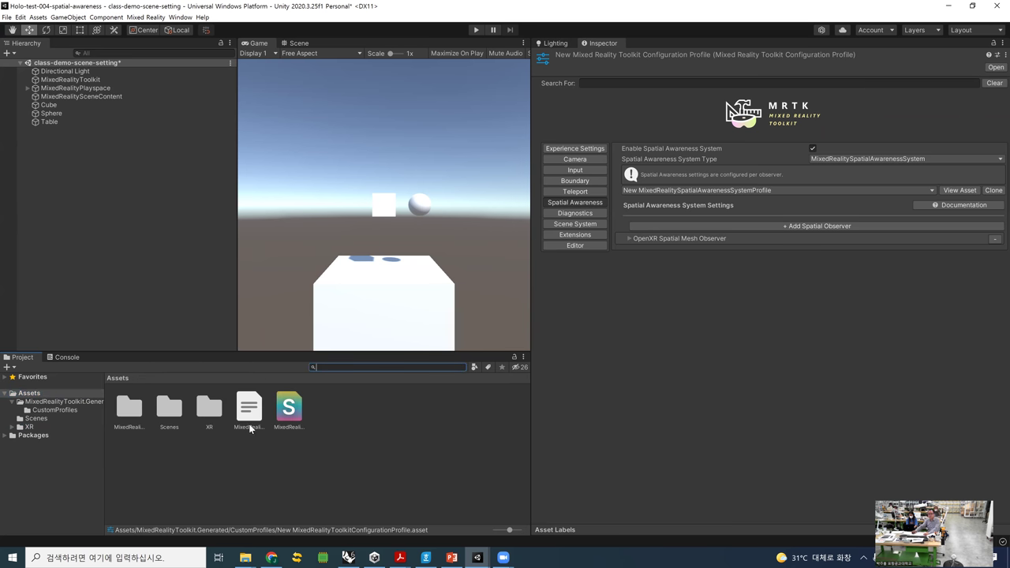
left_click(290, 412)
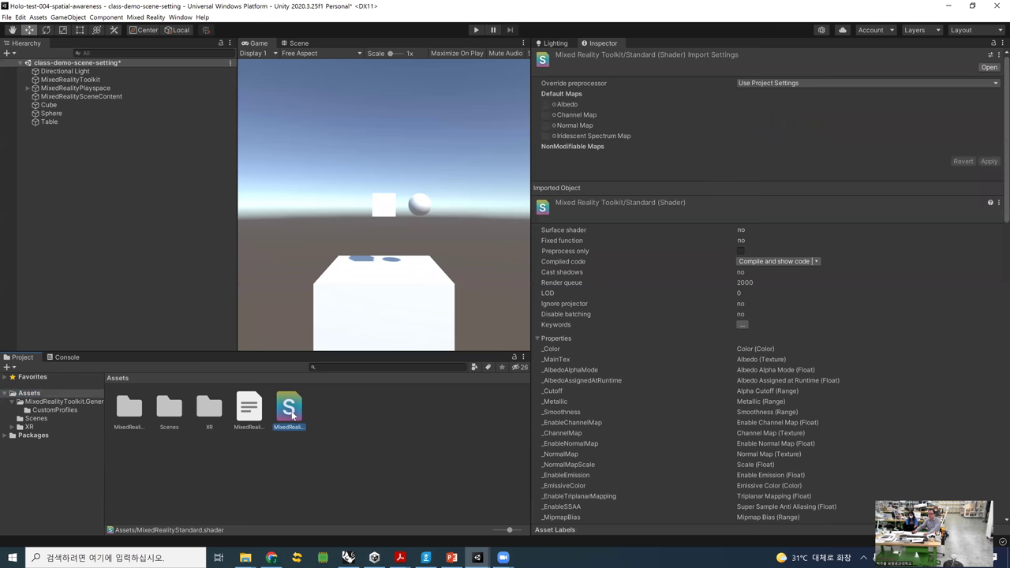
right_click(289, 409)
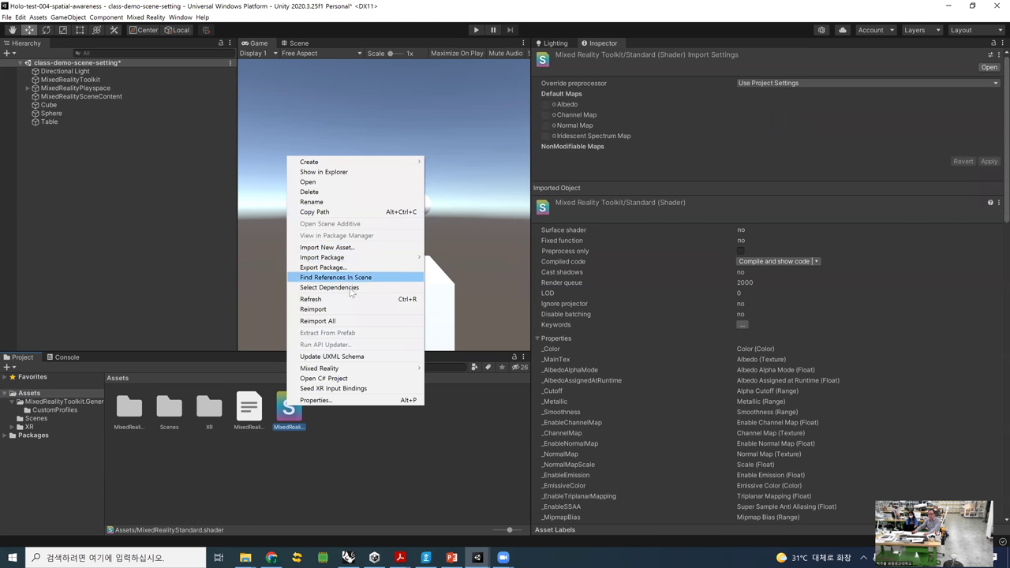
mouse_move(355, 165)
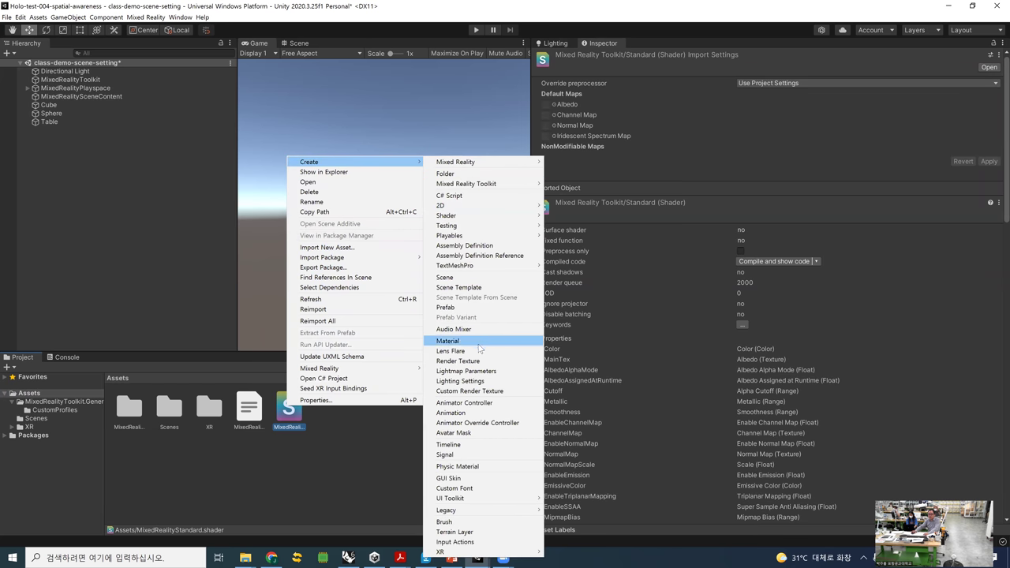
left_click(447, 341)
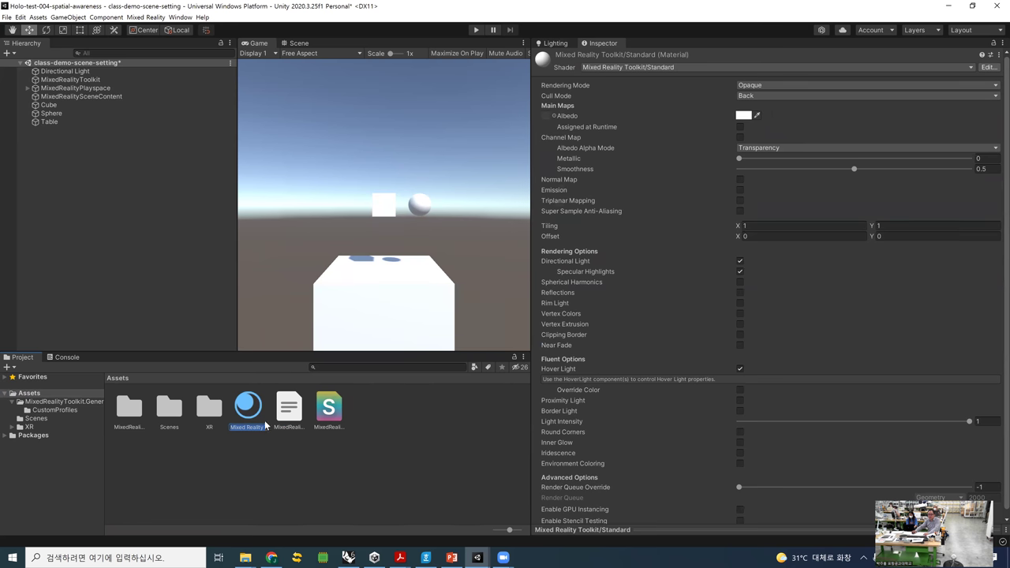
key("Return")
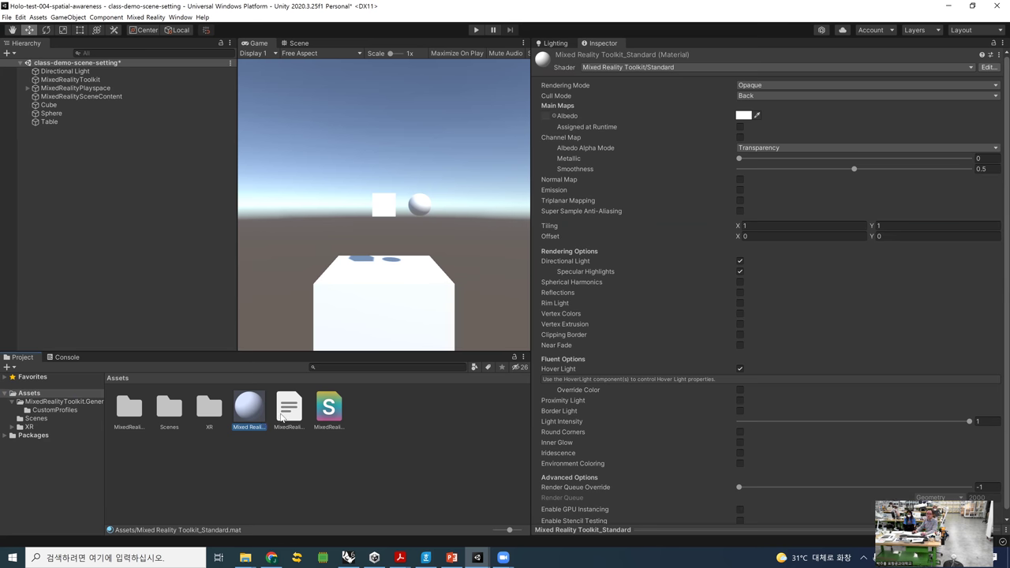
- Apply the new Mixed Reality Toolkit_Standard material to the Sphere and select the Sphere
right_click(252, 418)
left_click_drag(255, 415, 57, 112)
left_click(52, 113)
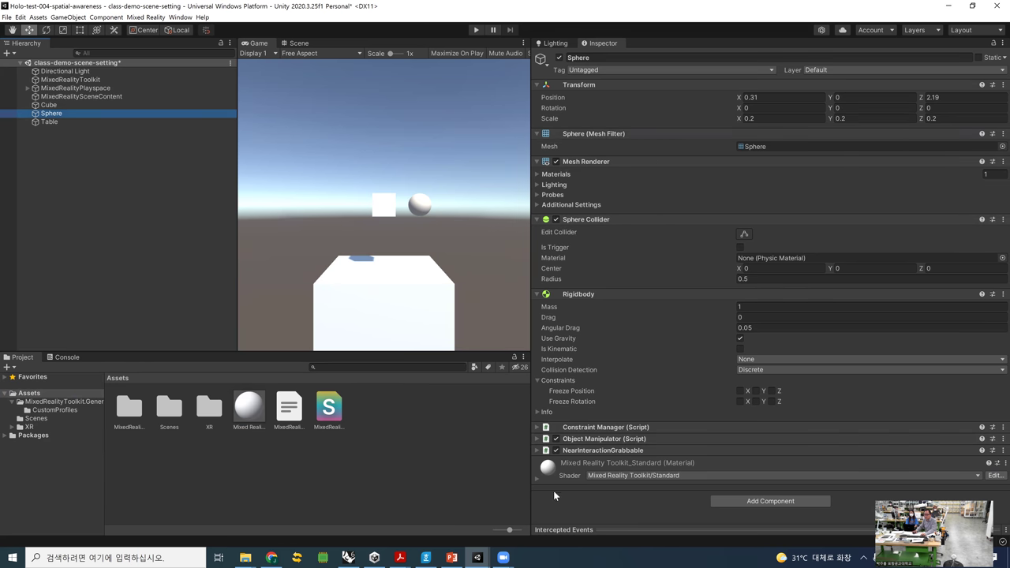
- Set the albedo colour of the Sphere's material to light pink FFADAD
left_click(535, 479)
scroll(630, 461, "down", 8)
scroll(740, 217, "up", 2)
scroll(740, 217, "up", 3)
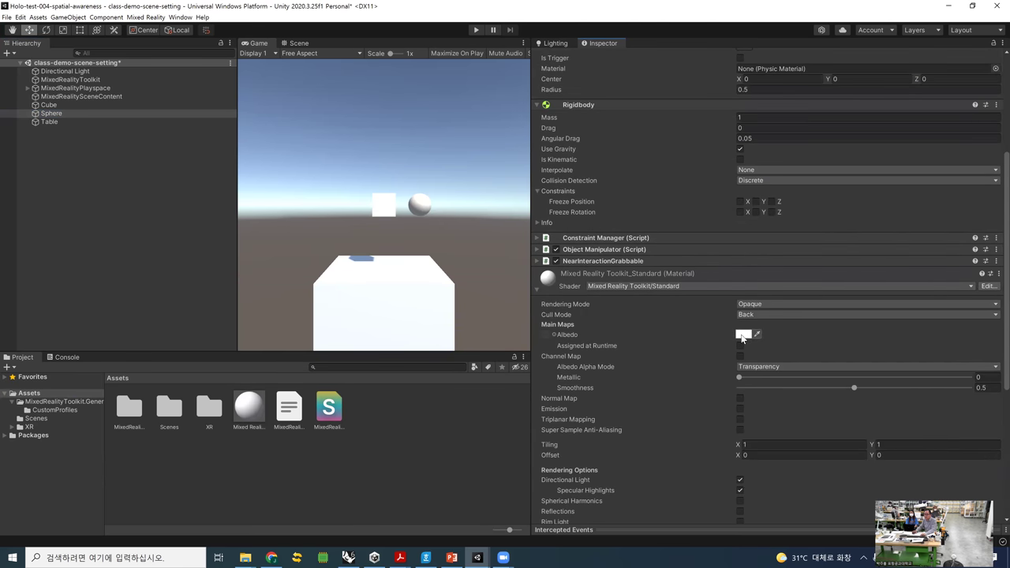
left_click(743, 335)
mouse_move(826, 374)
left_mouse_down()
mouse_move(817, 357)
mouse_move(793, 353)
left_mouse_up()
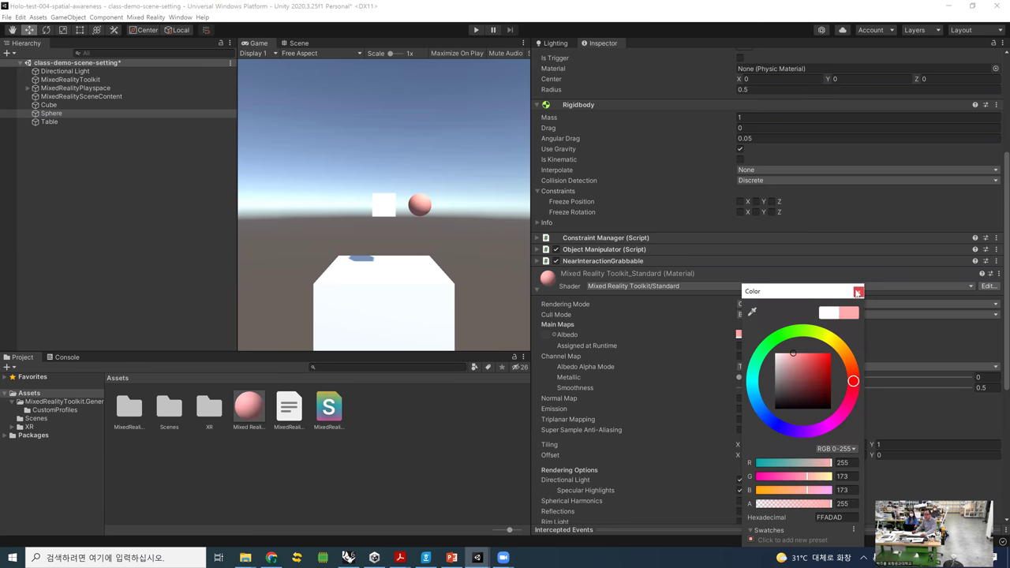
left_click(858, 293)
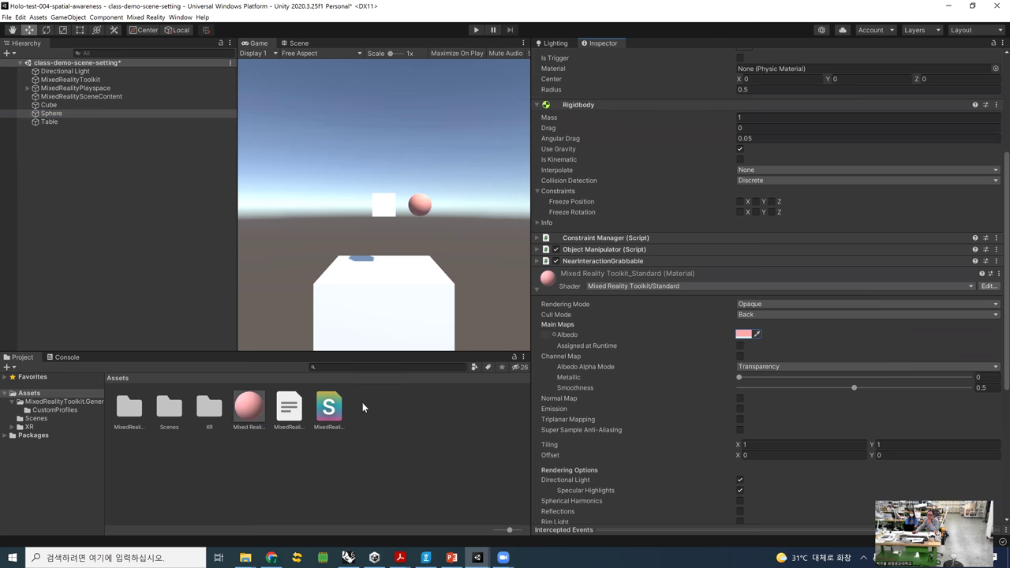
left_click(277, 450)
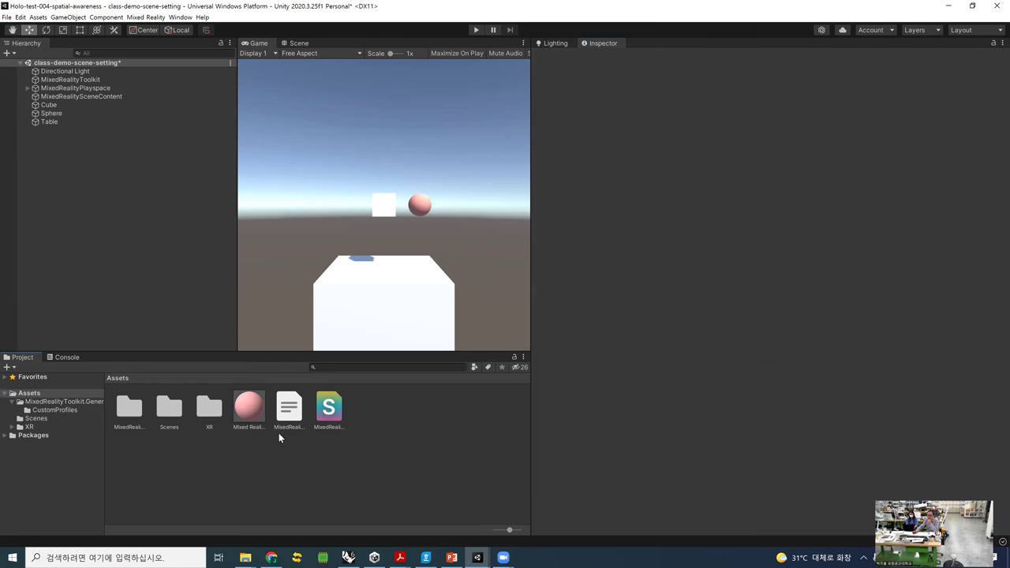
- Create a second material from the MixedRealityStandard shader and apply it to the Table and the Cube
right_click(336, 409)
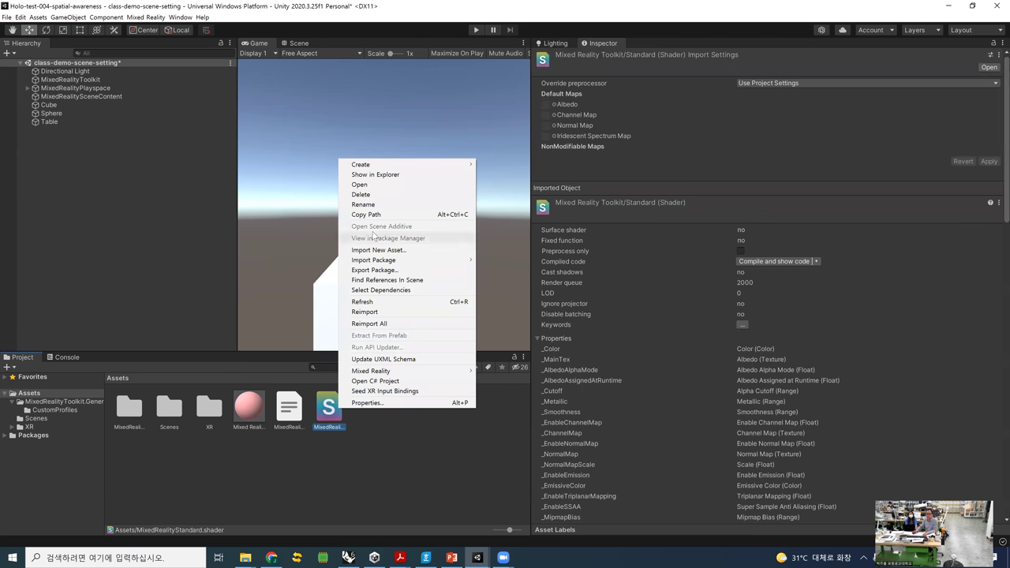
mouse_move(415, 165)
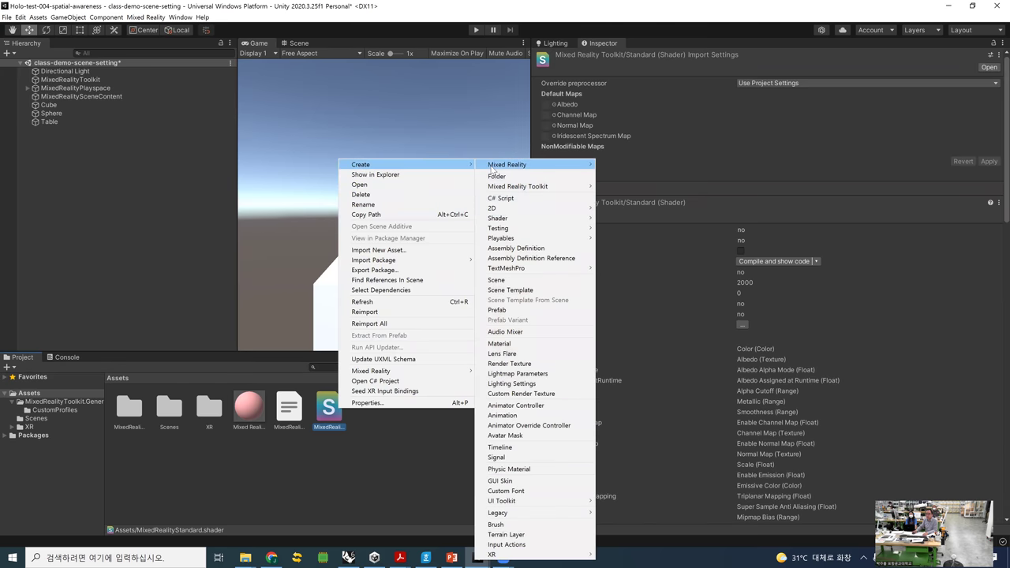
left_click(532, 343)
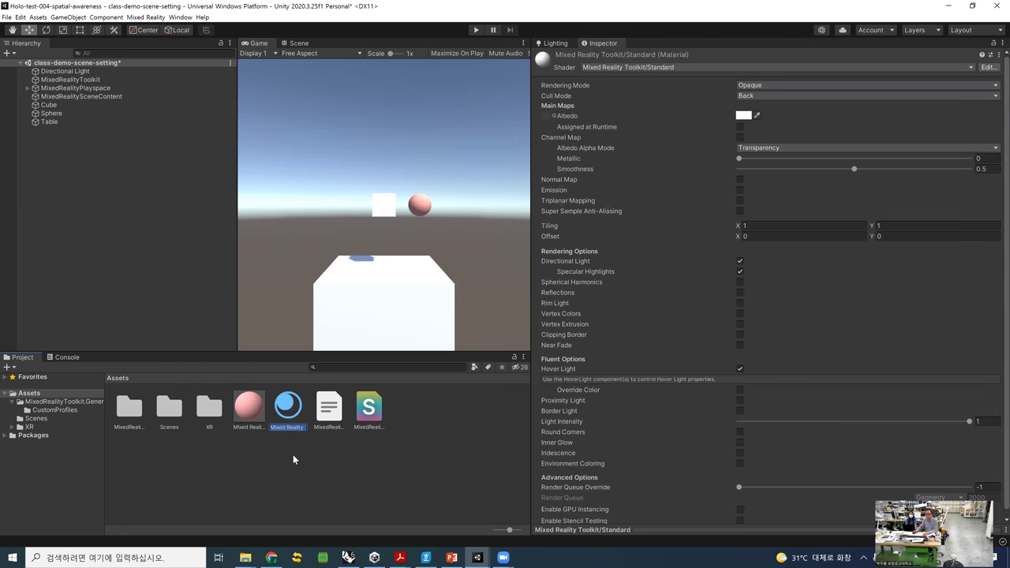
key("Return")
left_click_drag(251, 419, 50, 120)
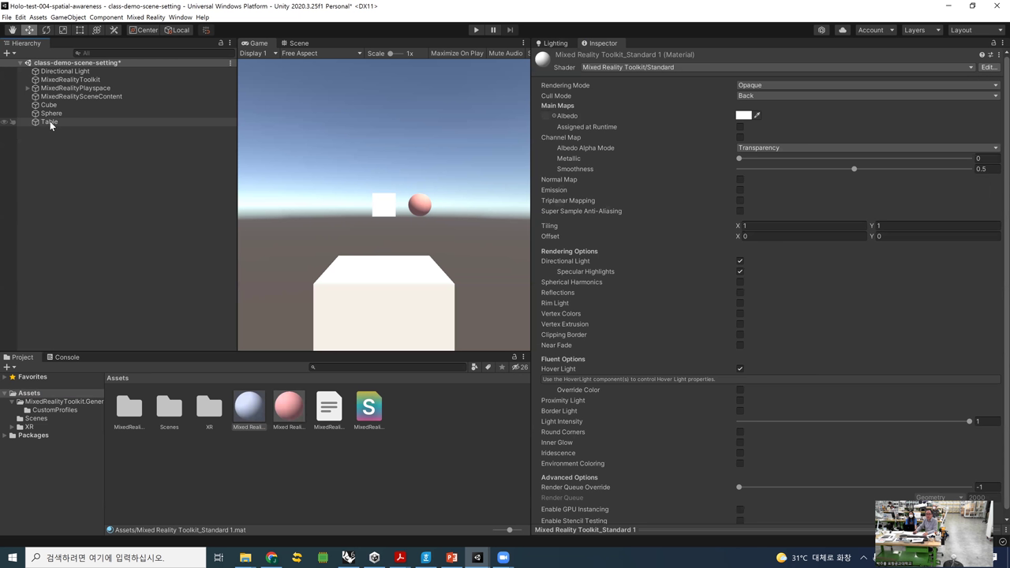
left_click_drag(251, 414, 57, 109)
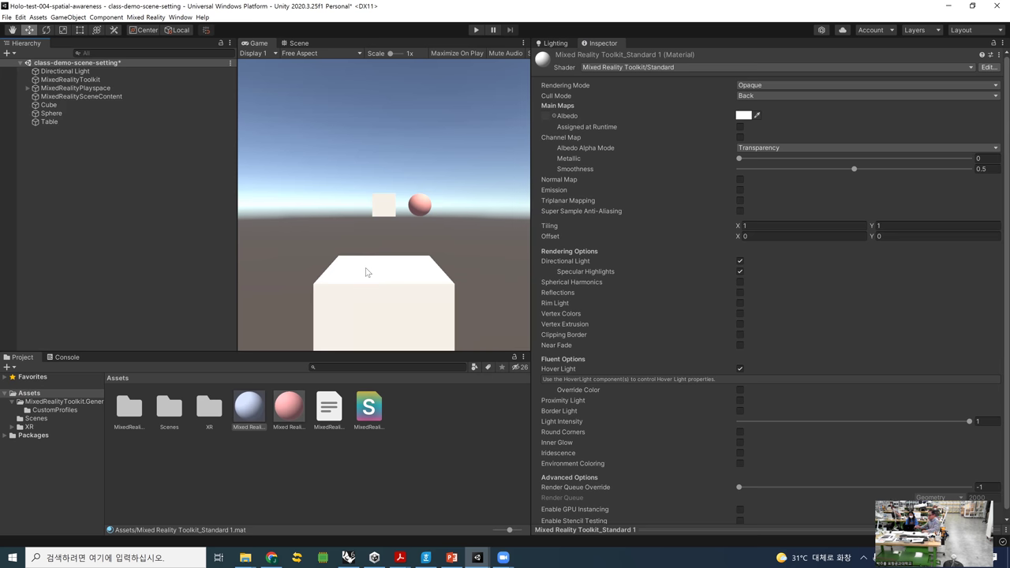
- Run the scene in Play mode and look down and move towards the table to check the objects
left_click(477, 31)
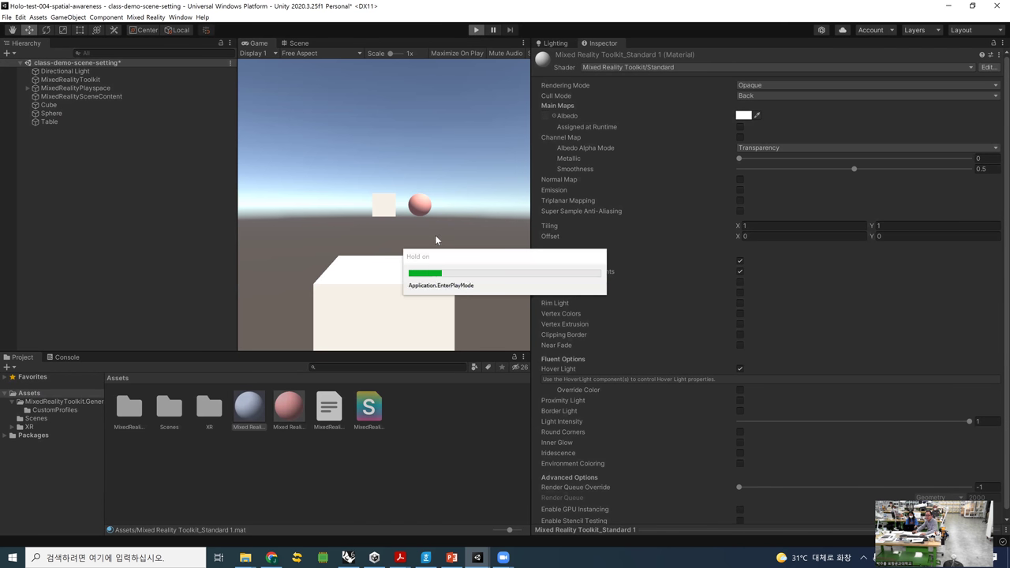
right_click_drag(431, 237, 394, 296)
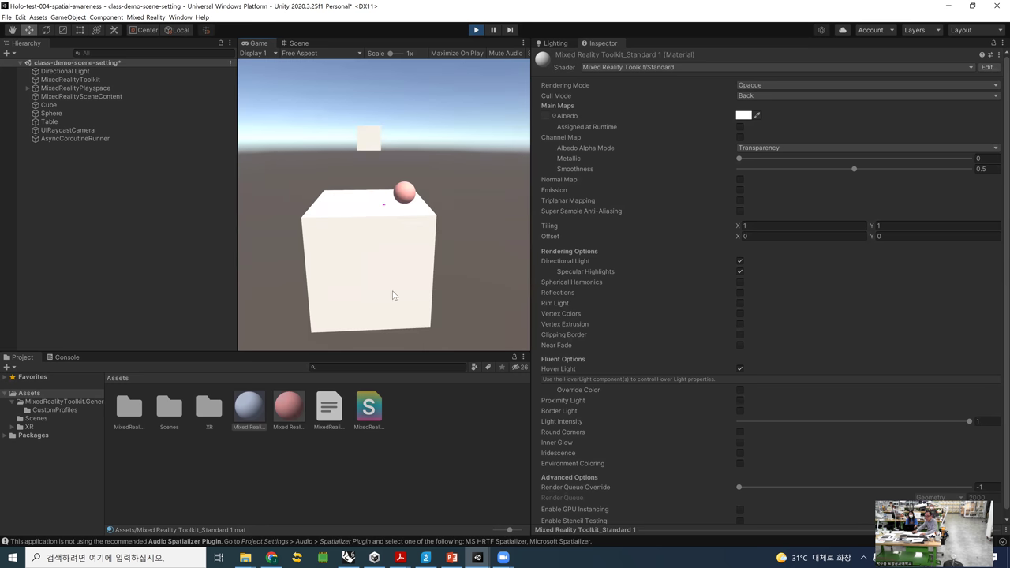
right_click_drag(350, 244, 352, 245)
key("w")
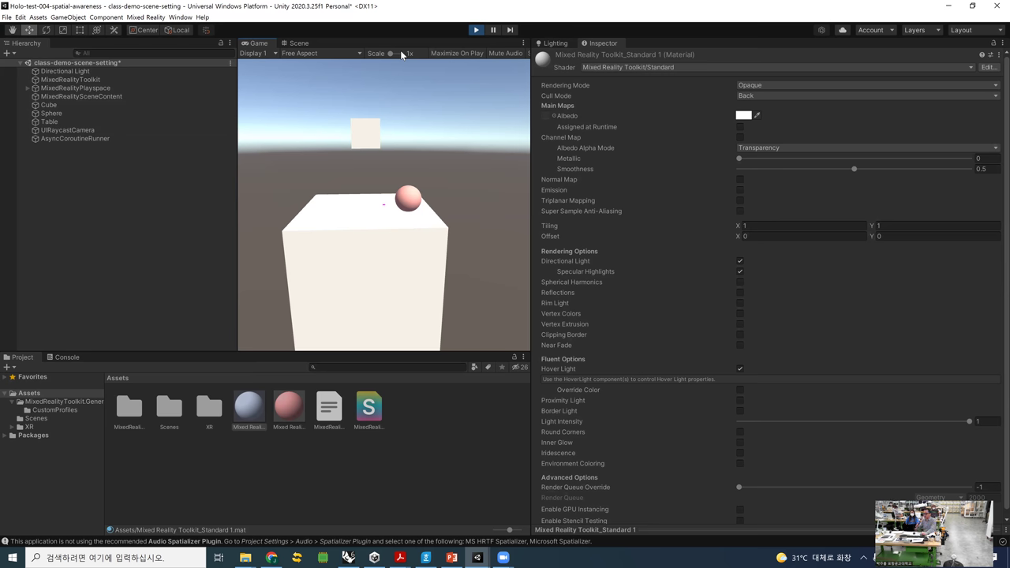
- Build the Universal Windows Platform project into a new folder named build001 inside the Holo-test-004-spatial-awareness folder
left_click(6, 16)
left_click(45, 123)
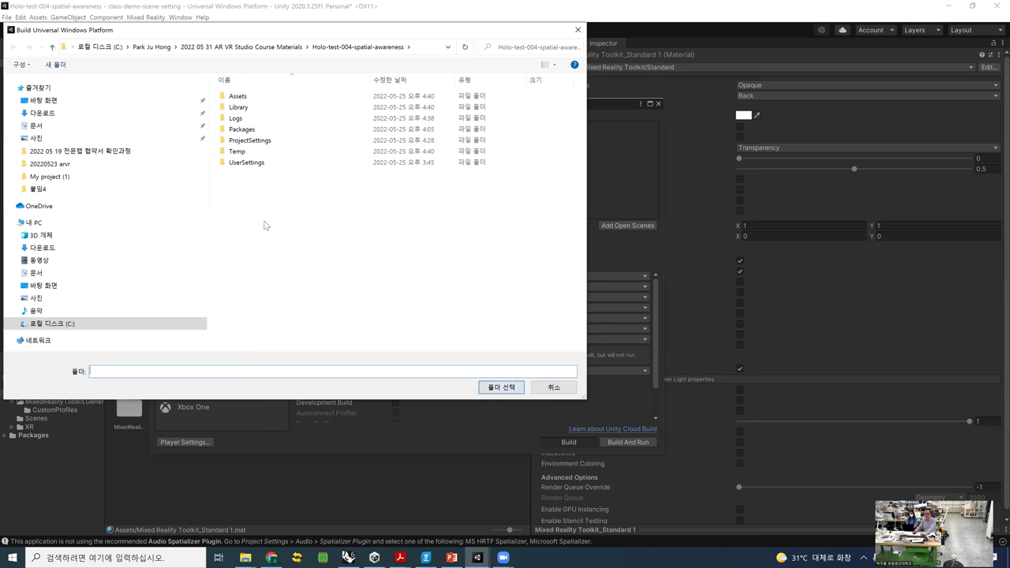
right_click(282, 205)
left_click(310, 210)
type("b")
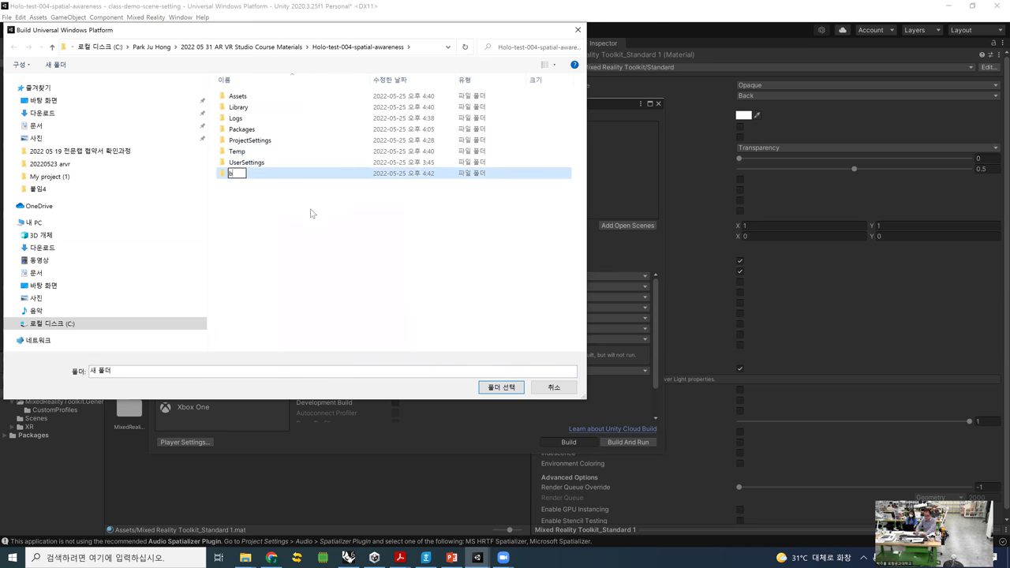
type("uild001")
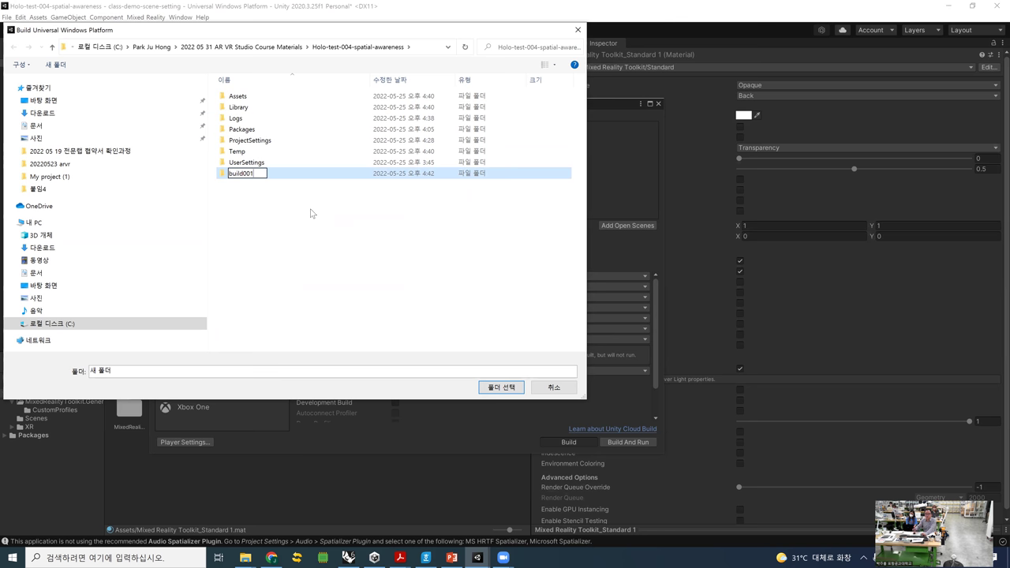
key("Return")
double_click(240, 108)
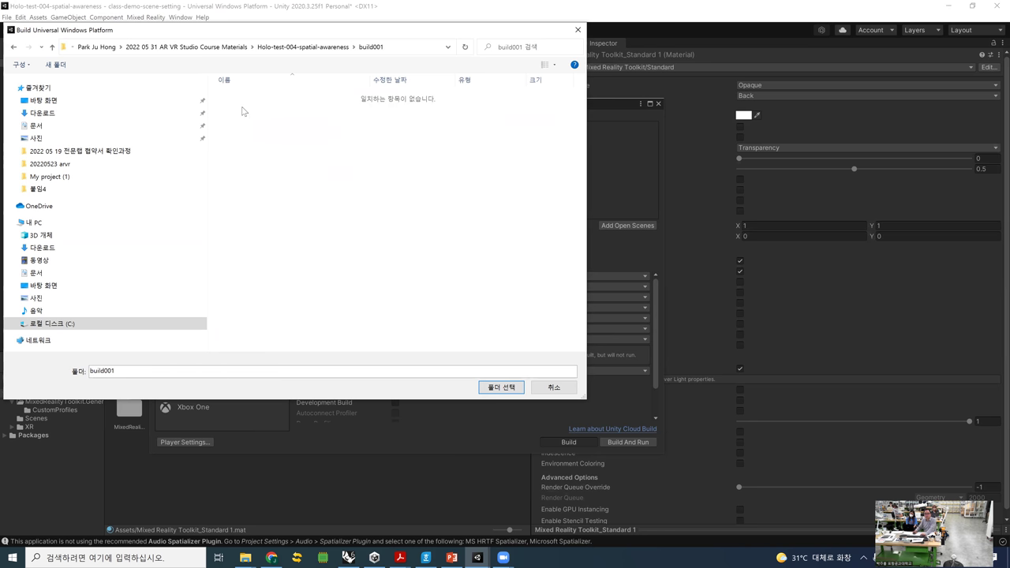
left_click(501, 387)
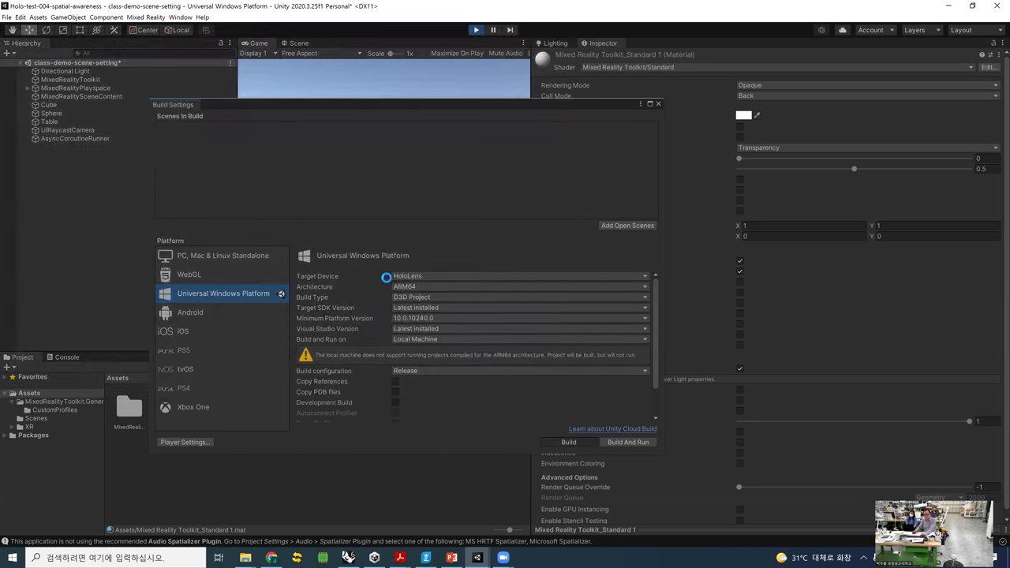
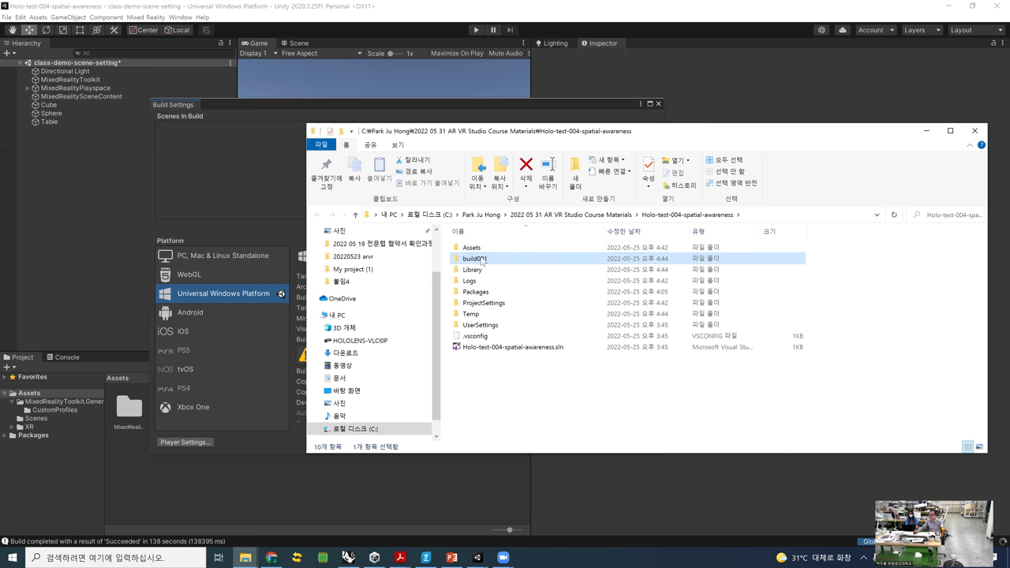
- Open Holo-test-004-spatial-awareness.sln from the build001 folder in Visual Studio and set the solution platform to ARM64
double_click(476, 259)
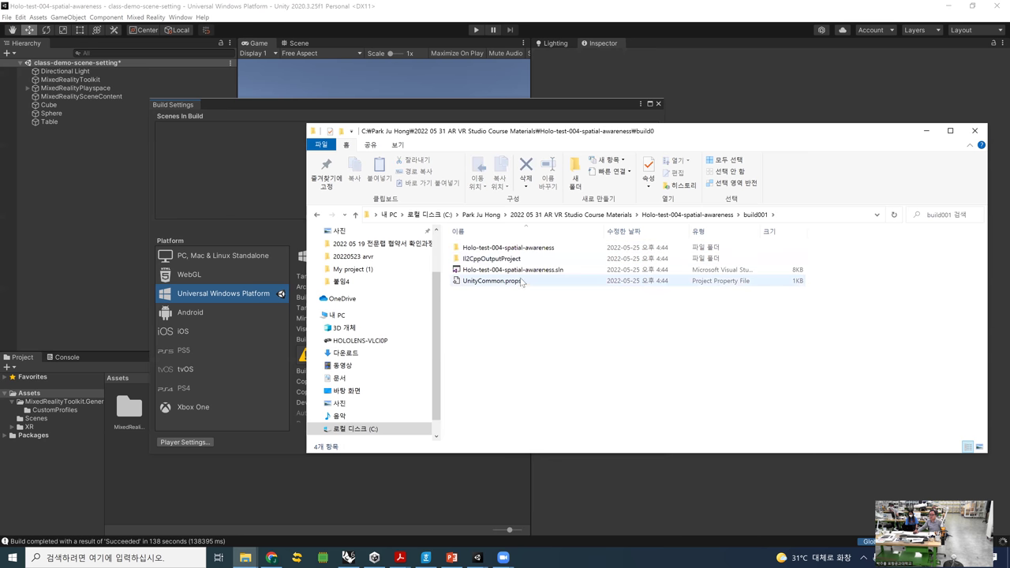
left_click(525, 269)
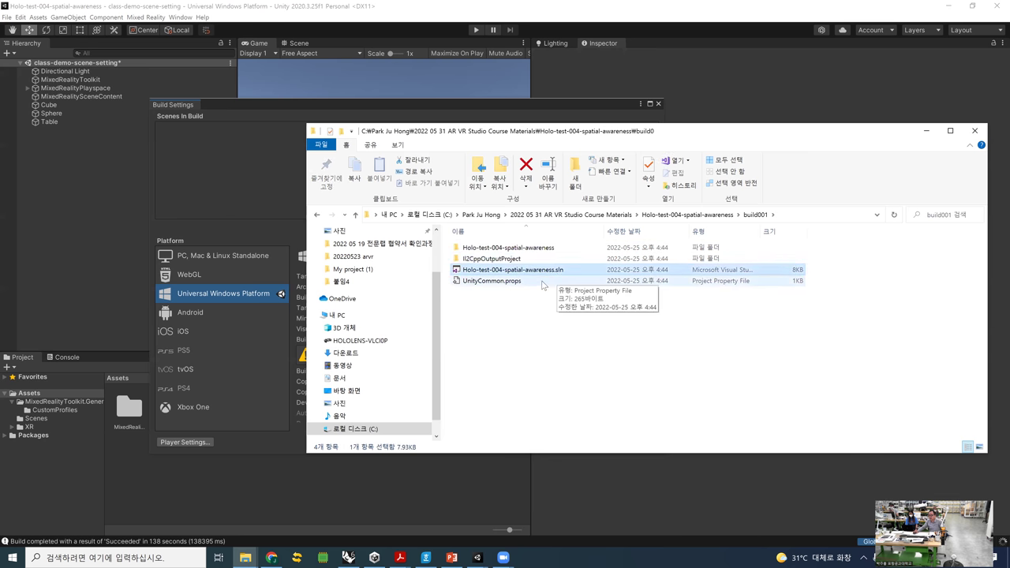
double_click(496, 270)
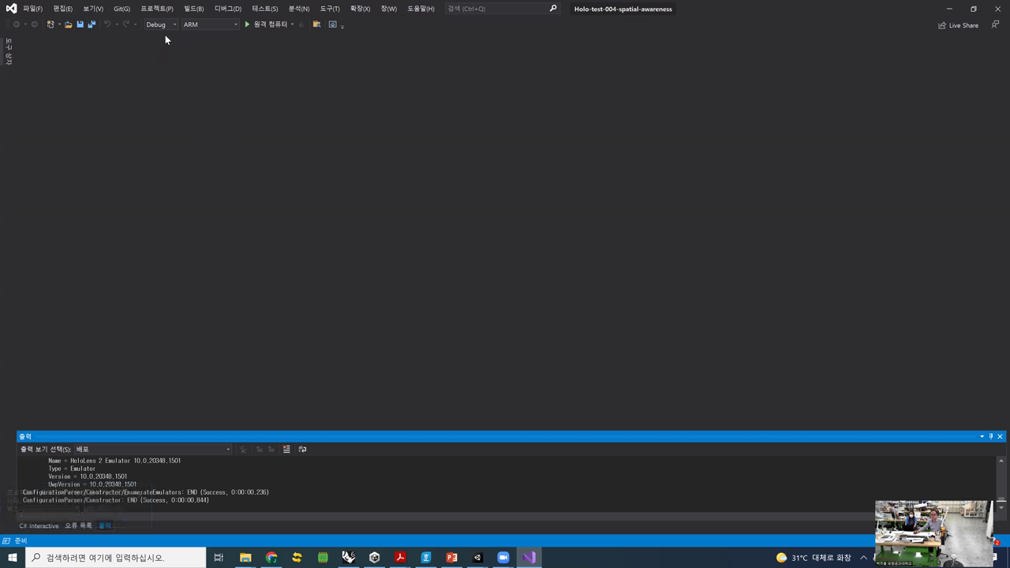
left_click(235, 25)
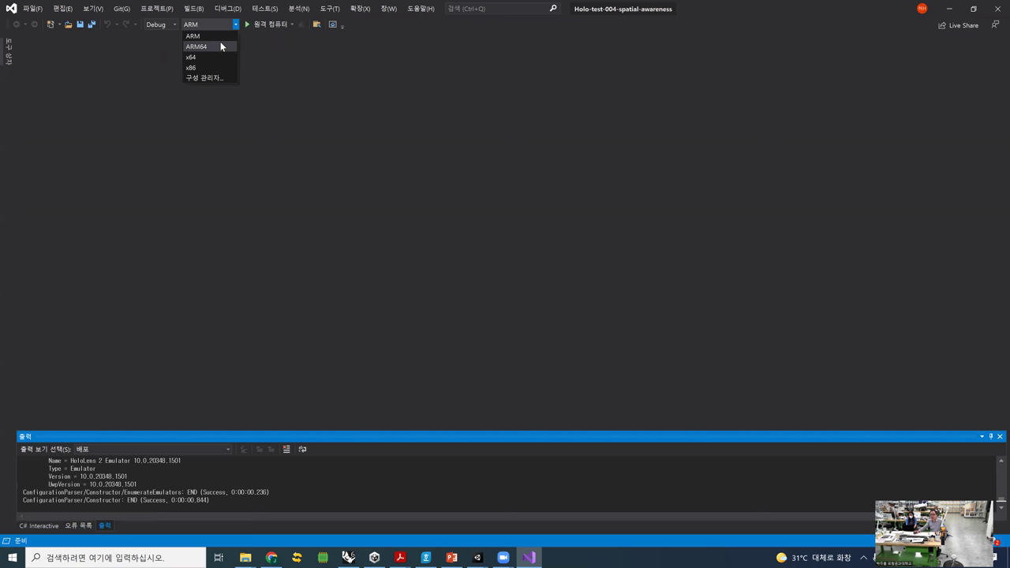
left_click(218, 46)
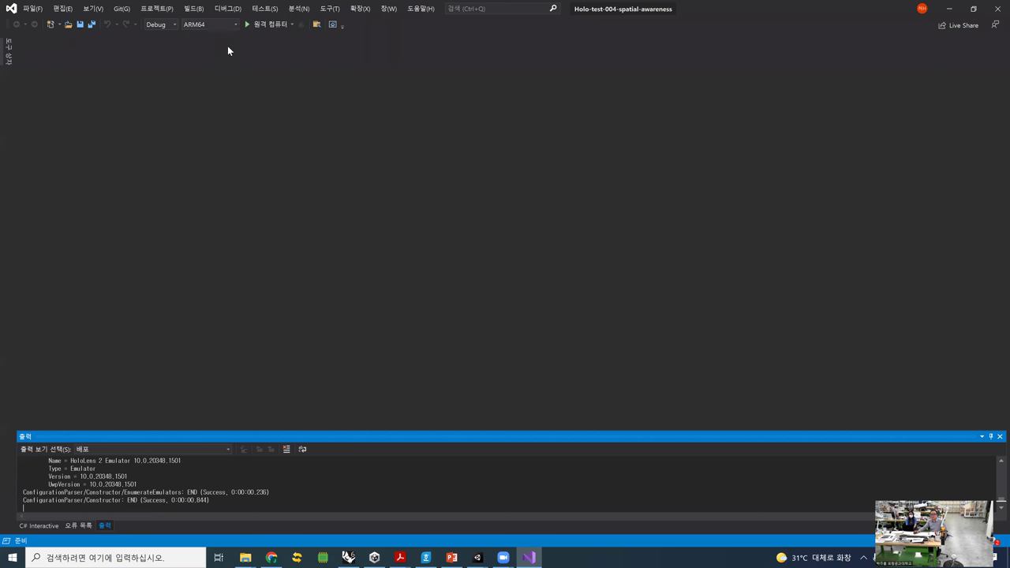
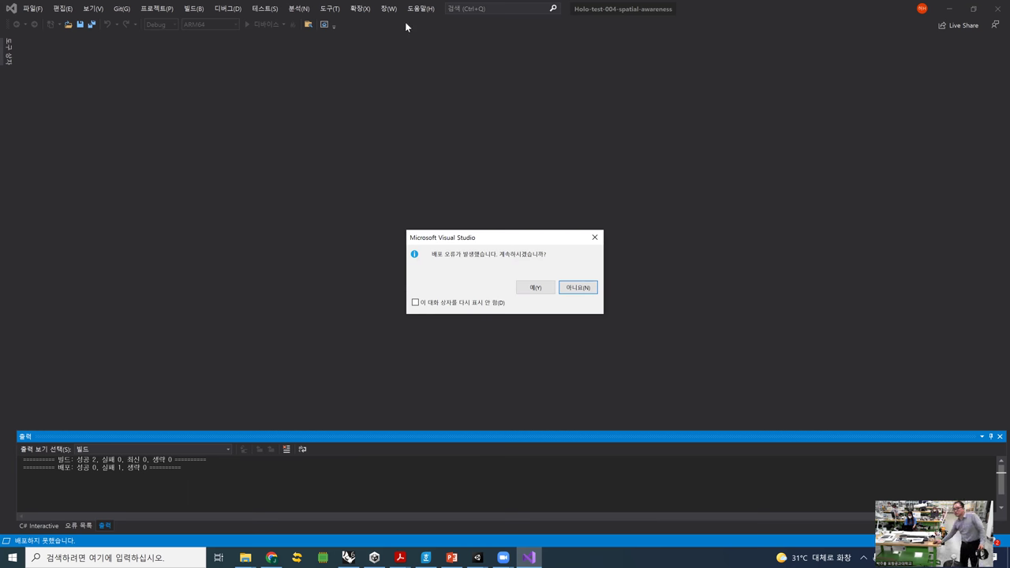
- Decline to continue after the deployment errors and retry deploying the Debug ARM64 build to the device
left_click(582, 287)
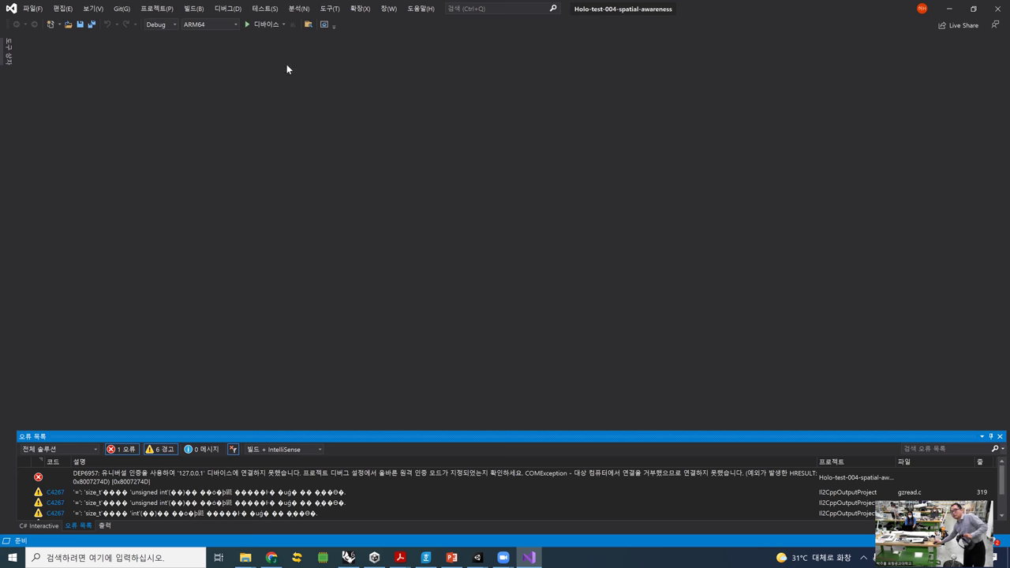
left_click(254, 25)
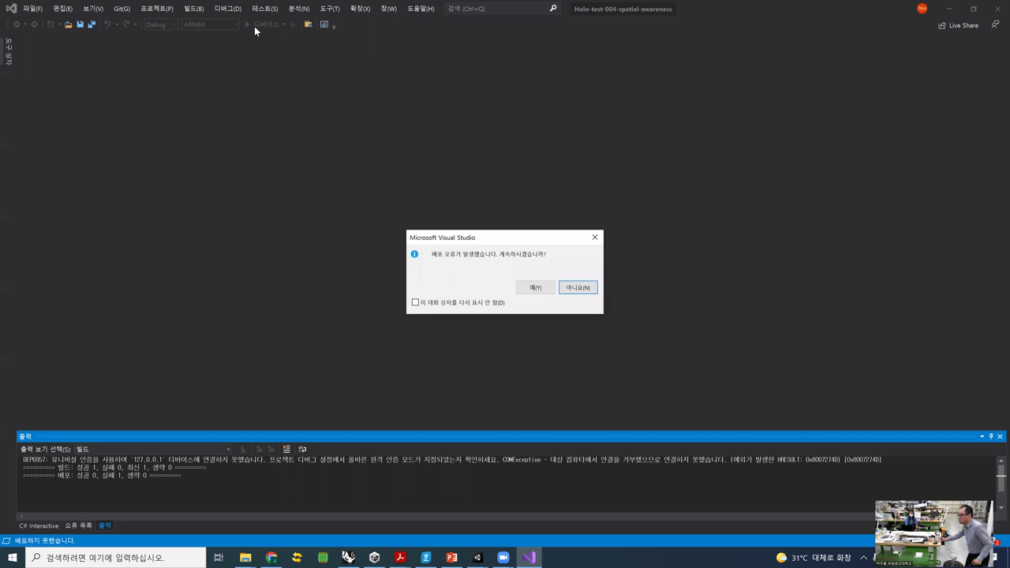
left_click(576, 288)
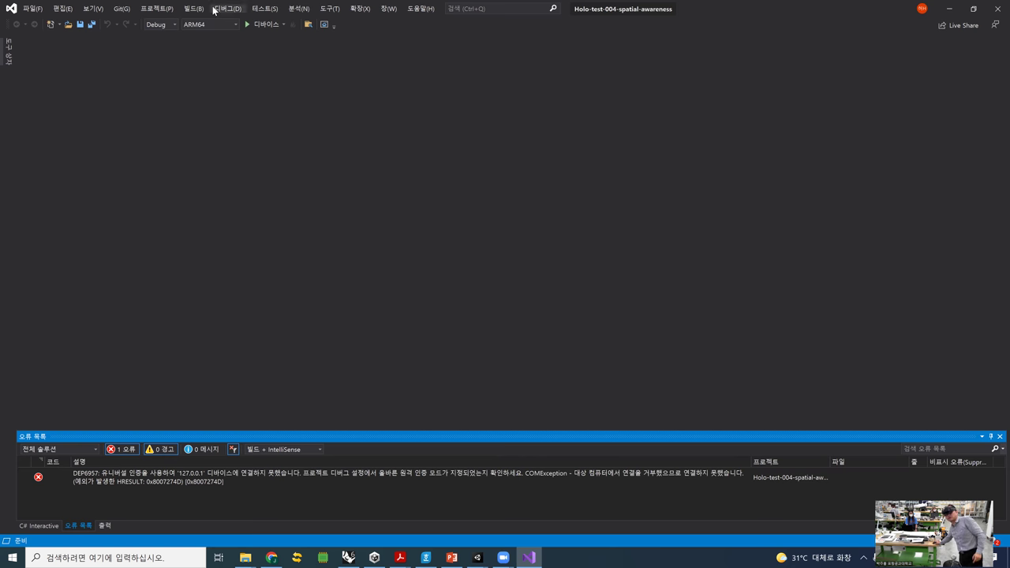
left_click(244, 24)
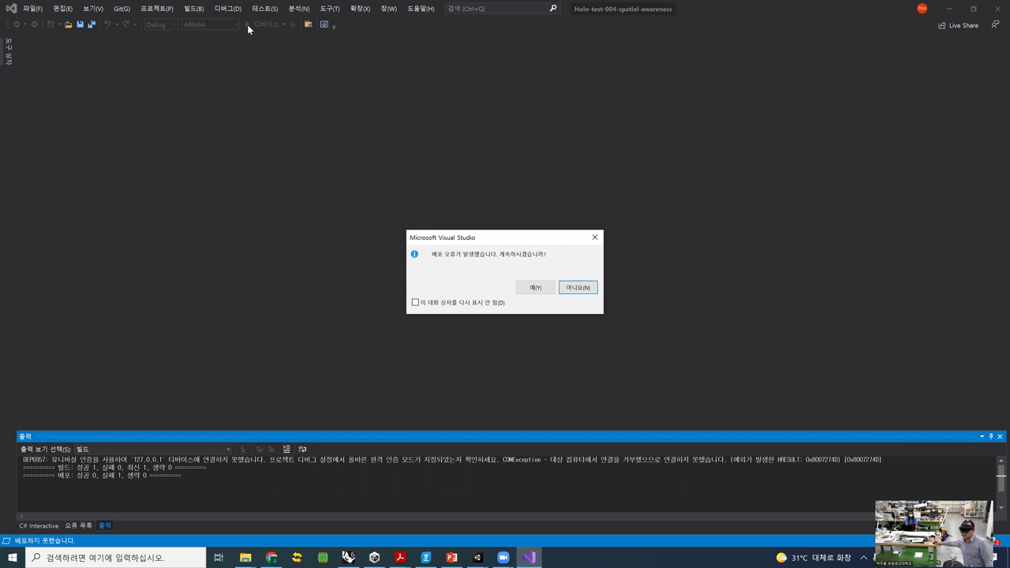
- Try repeatedly to deploy the Debug ARM64 build from build001 to the device, dismissing each deployment error prompt
left_click(574, 287)
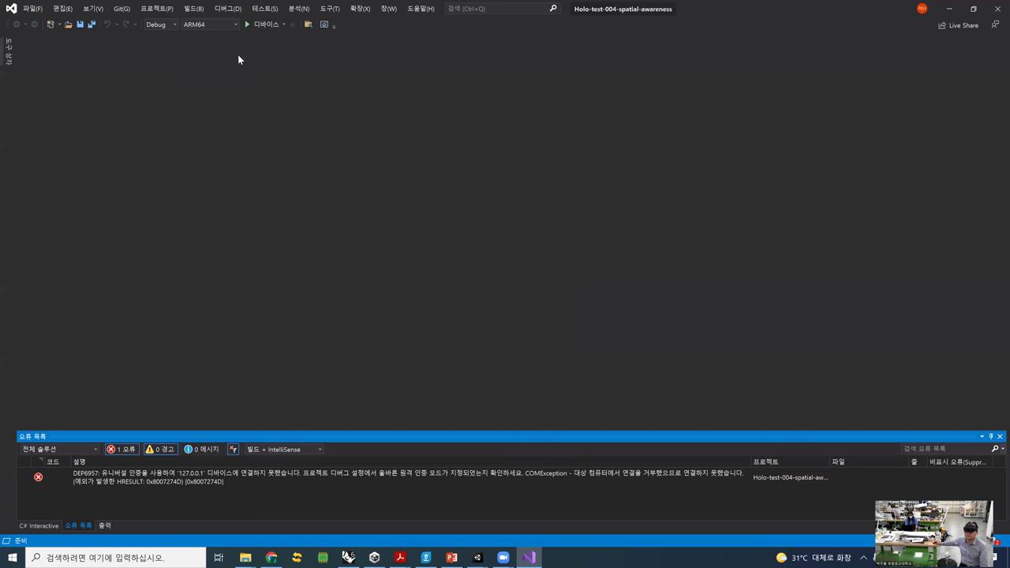
left_click(251, 26)
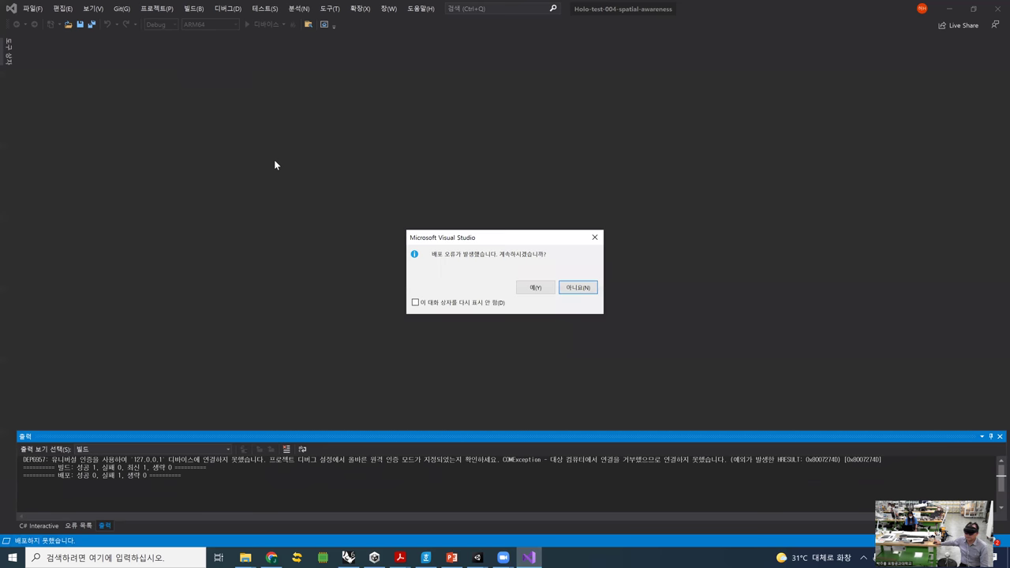
left_click(533, 287)
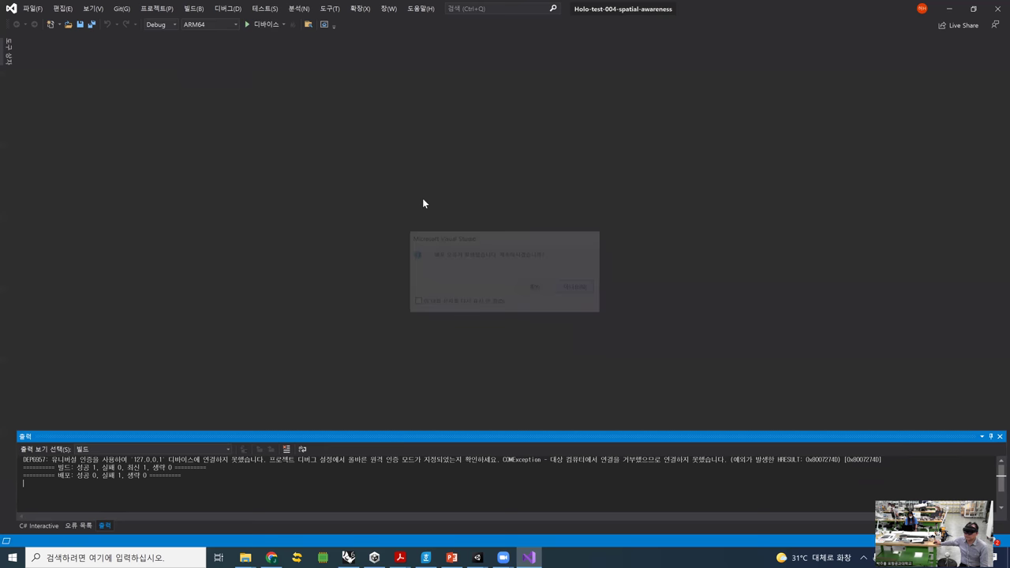
left_click(255, 24)
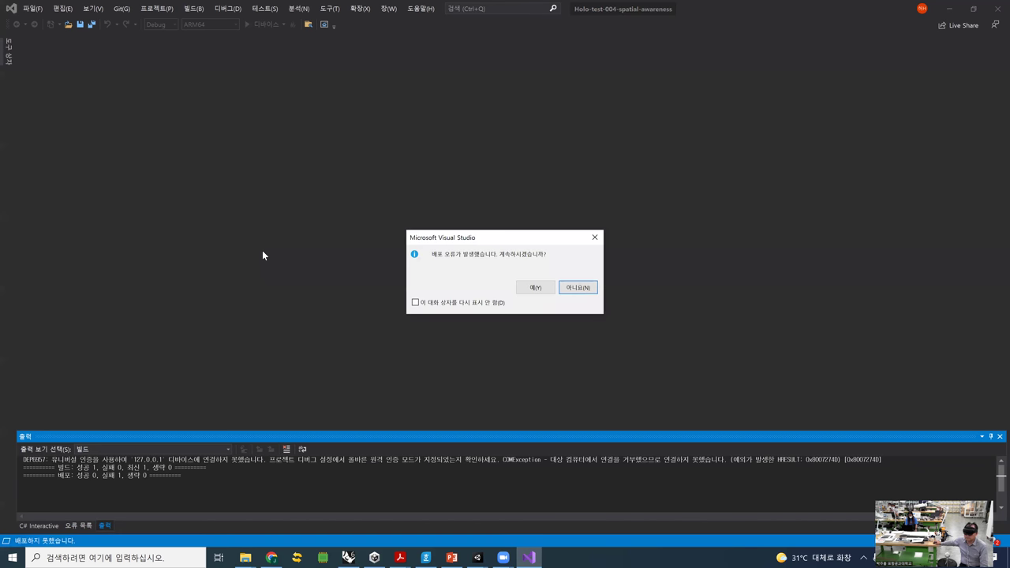
left_click(566, 288)
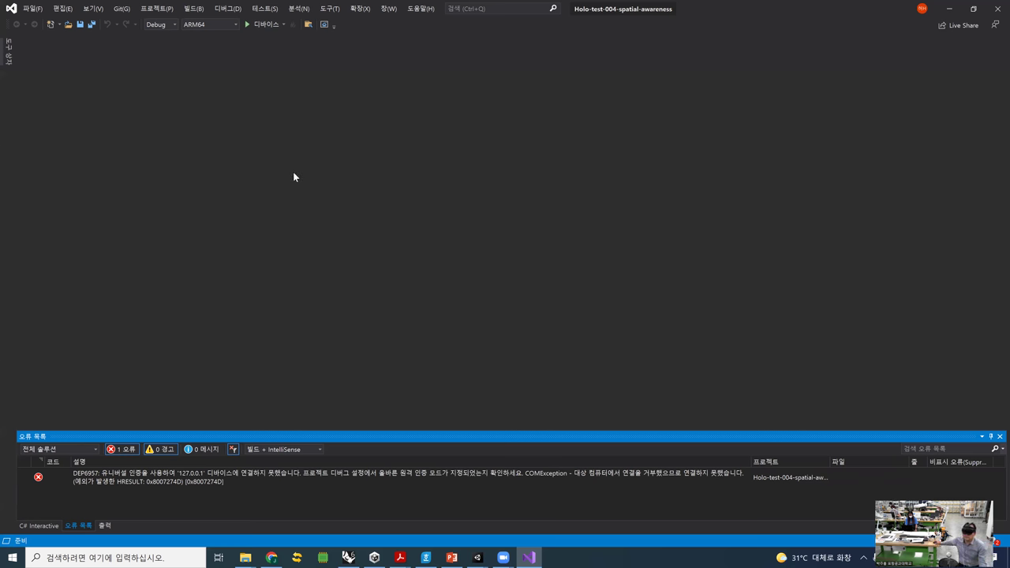
left_click(265, 24)
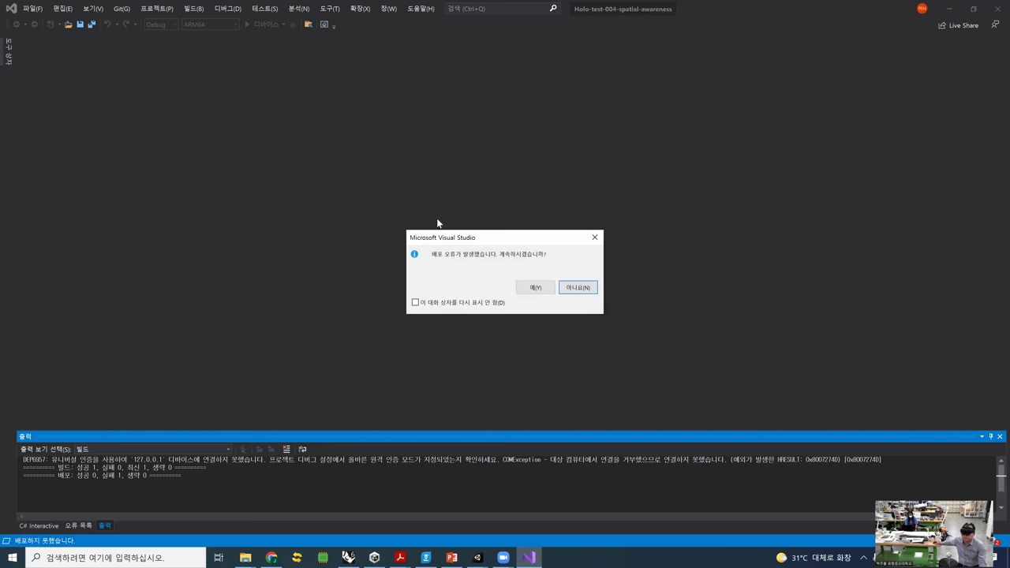
left_click(578, 287)
left_click(278, 26)
left_click(284, 25)
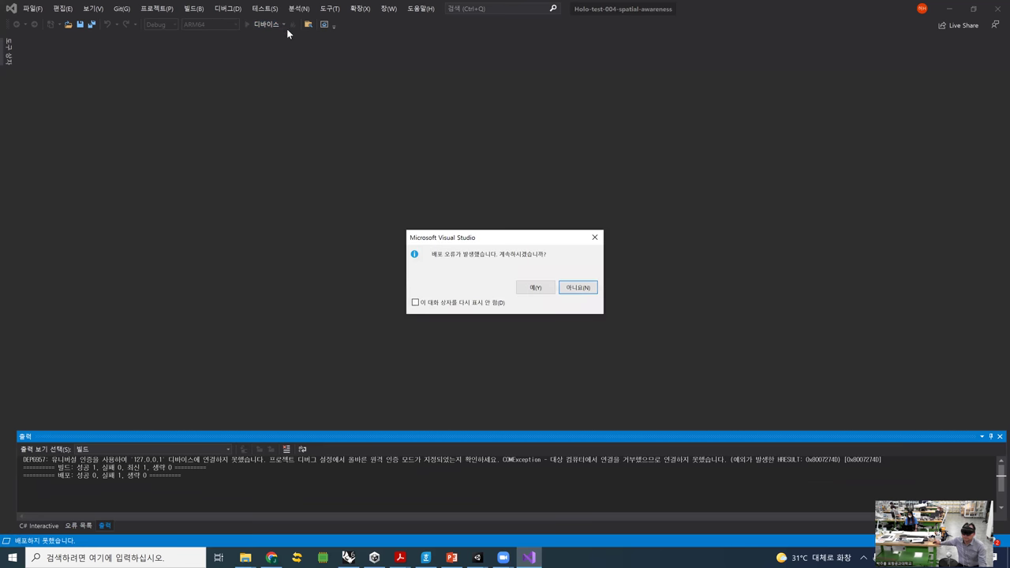
left_click(578, 287)
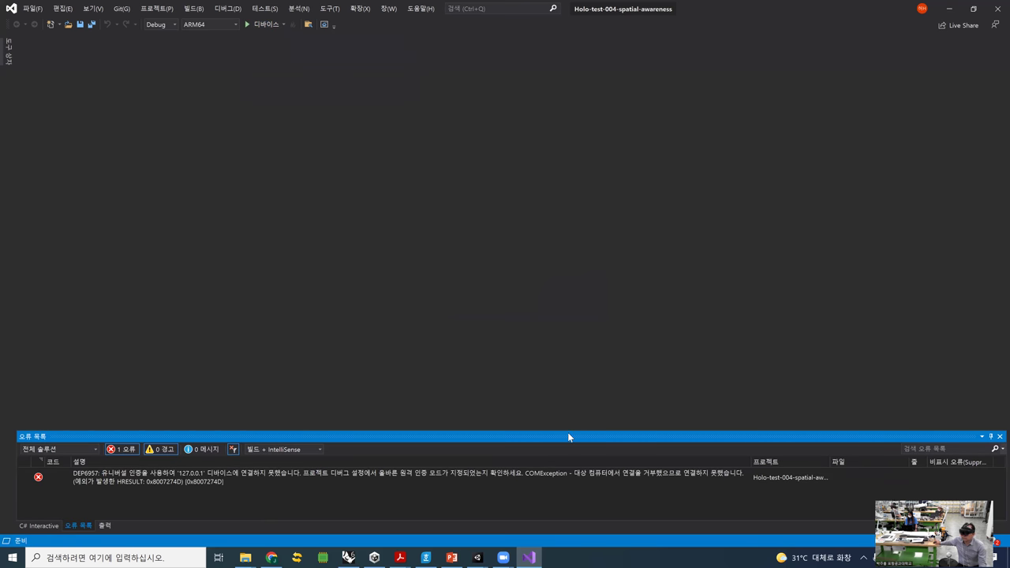
- Return to Unity and review the Universal Windows Platform build options and the Player, OpenXR, XR Plug-in Management and Mixed Reality Toolkit settings
left_click(527, 557)
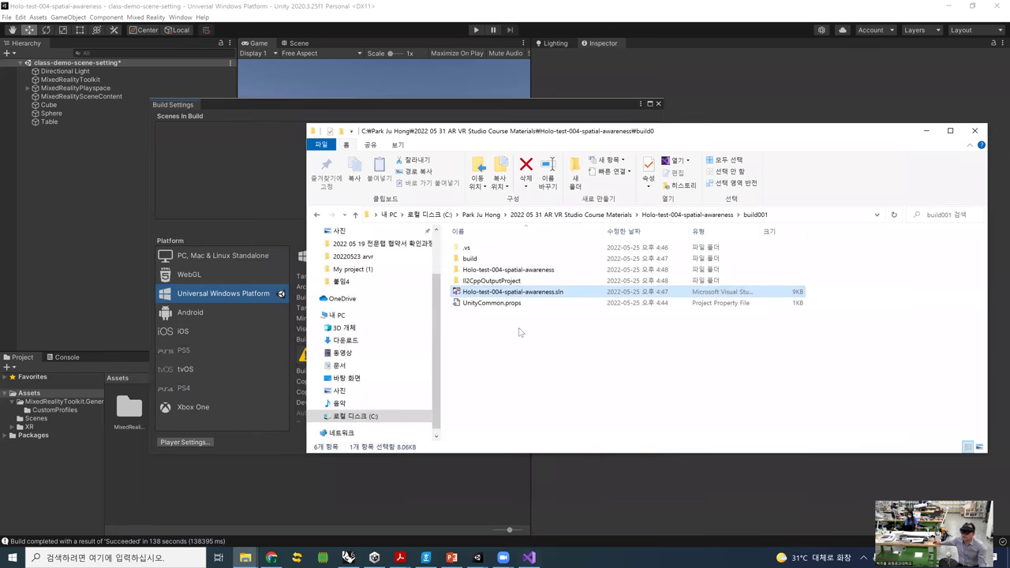
left_click(200, 293)
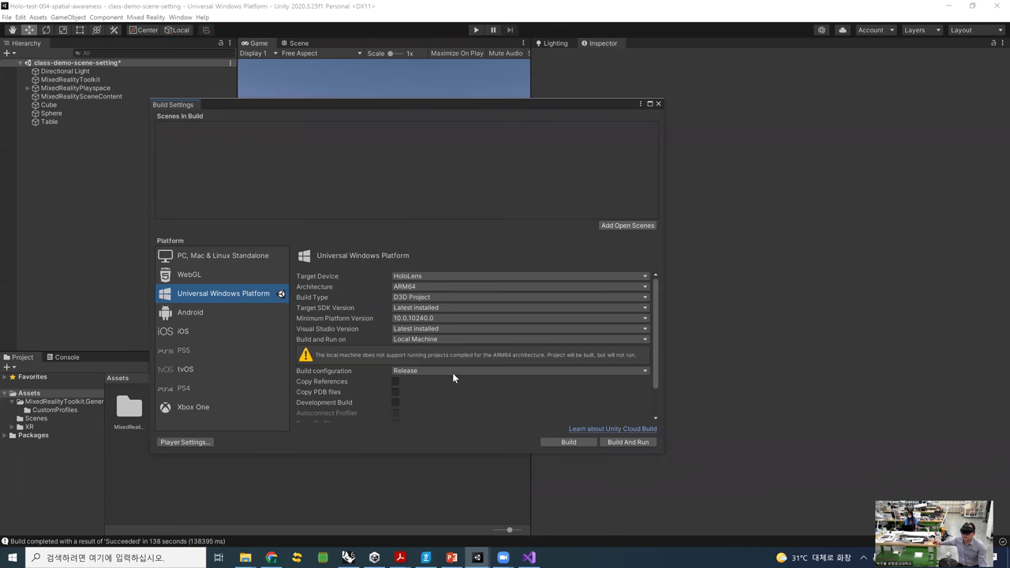
left_click(407, 372)
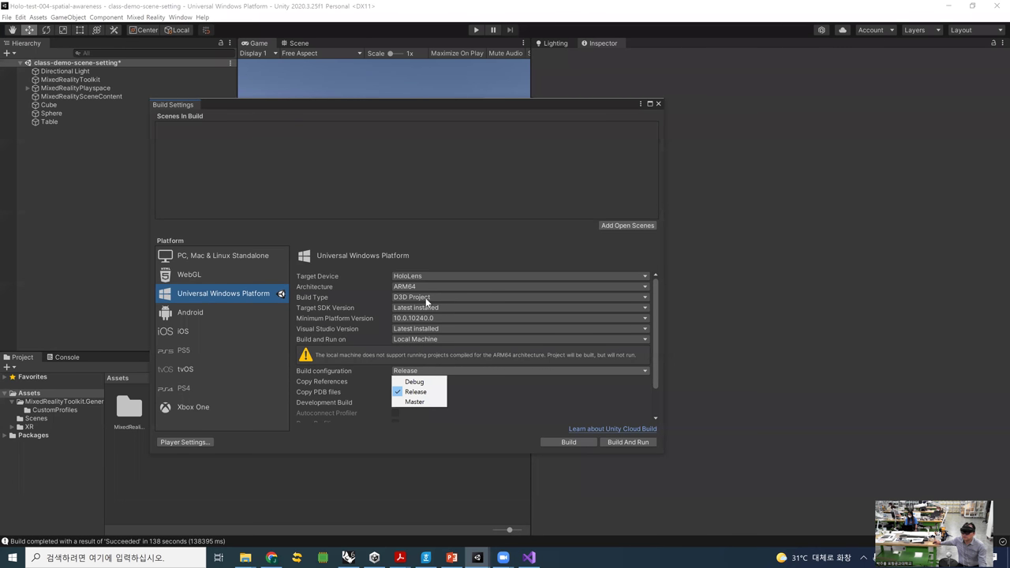
left_click(184, 442)
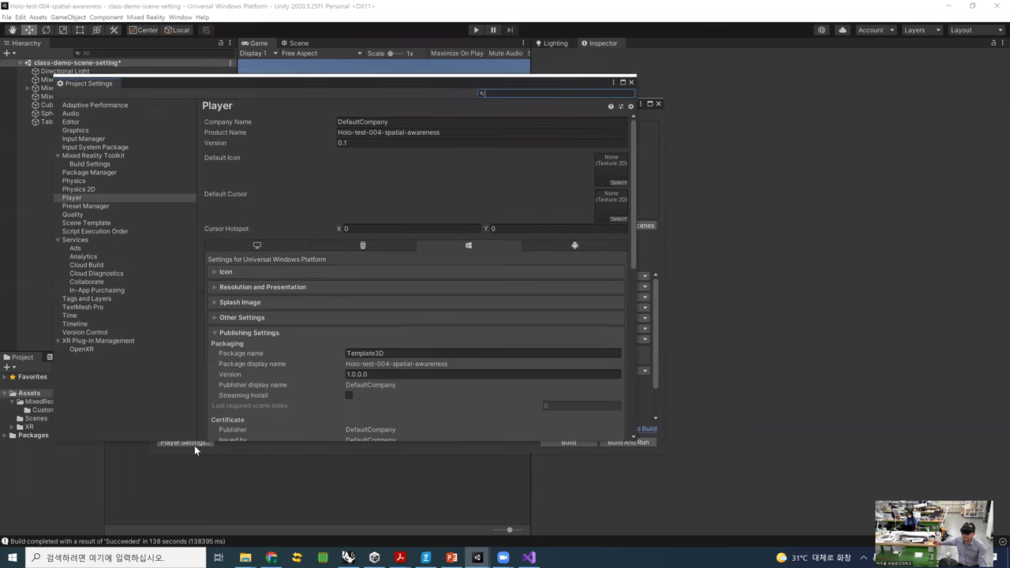
left_click(82, 346)
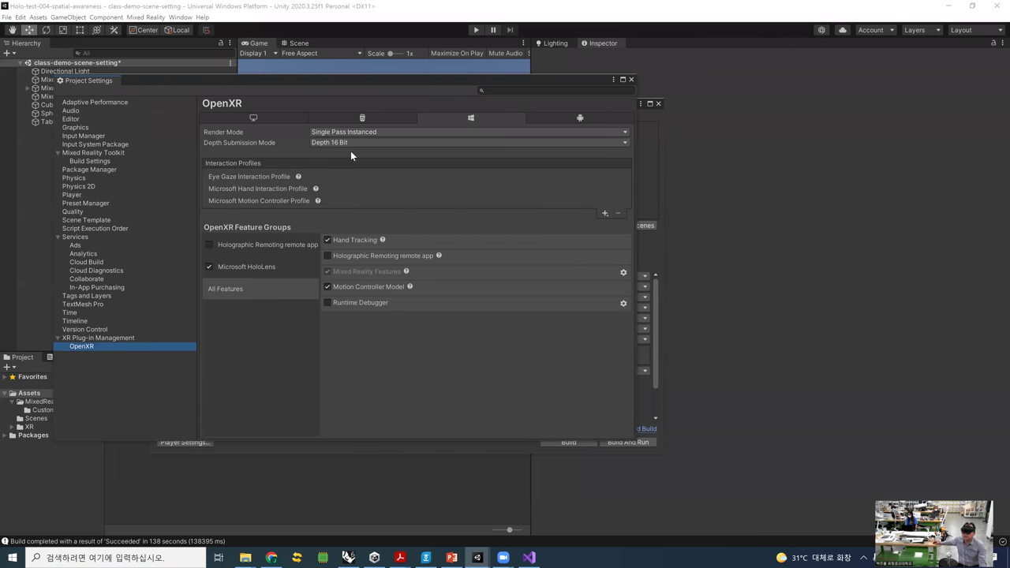
left_click(120, 339)
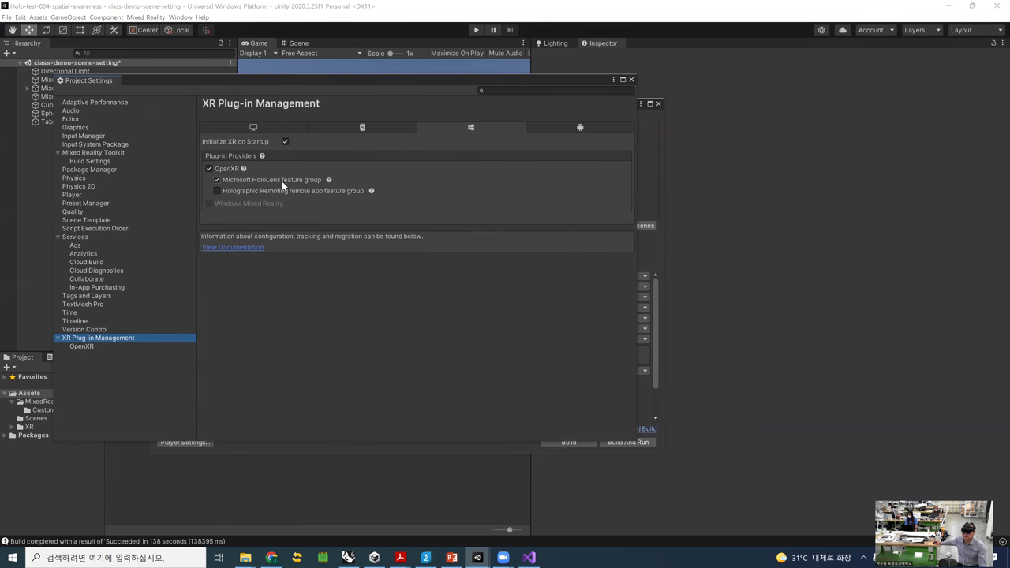
left_click(84, 154)
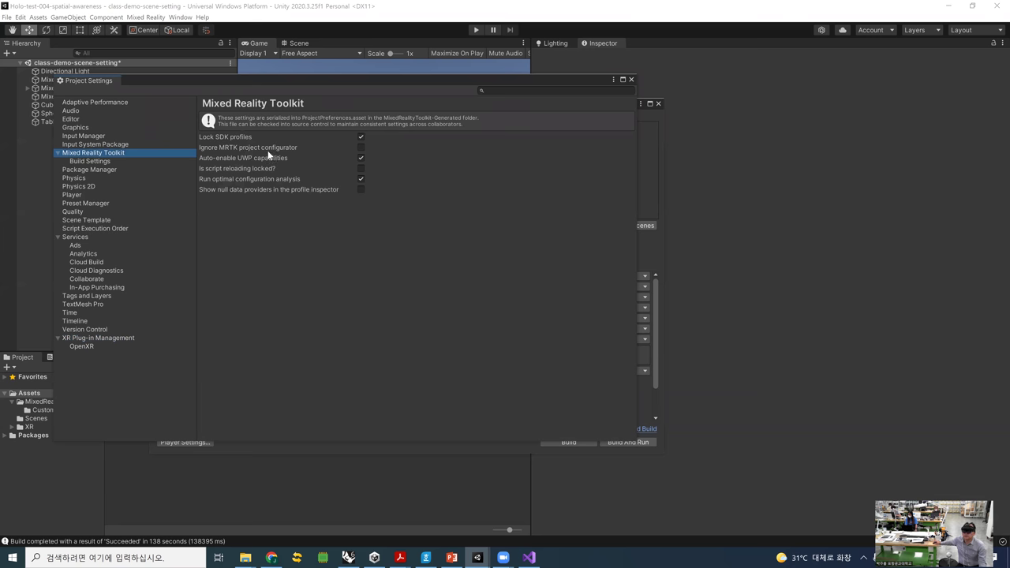
left_click(100, 163)
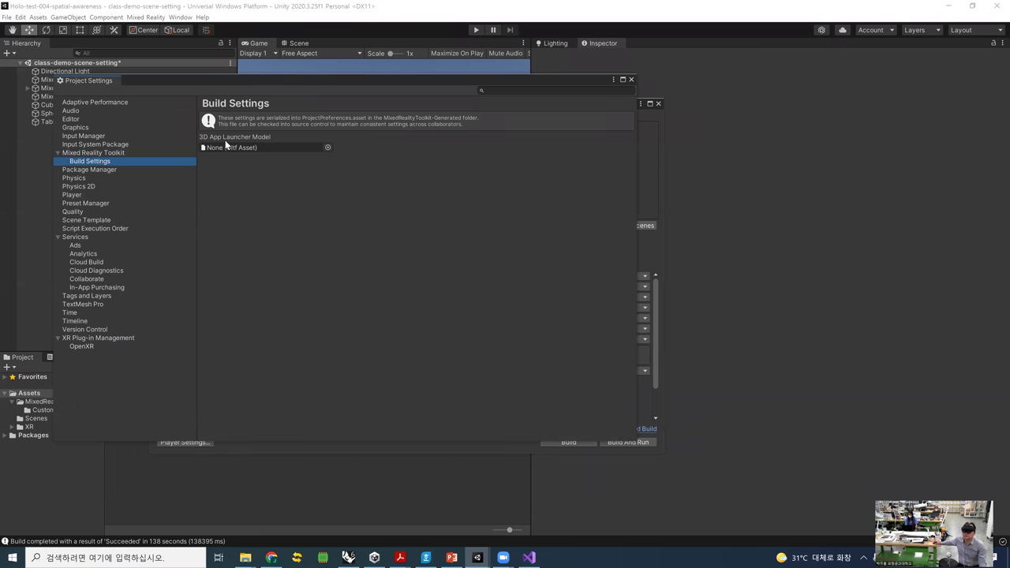
left_click(314, 147)
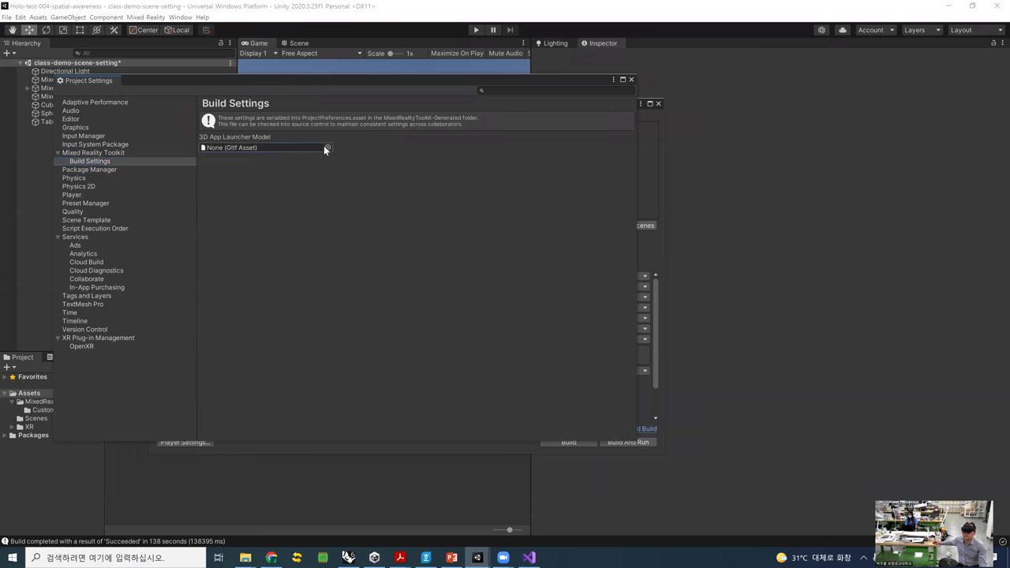
left_click(632, 80)
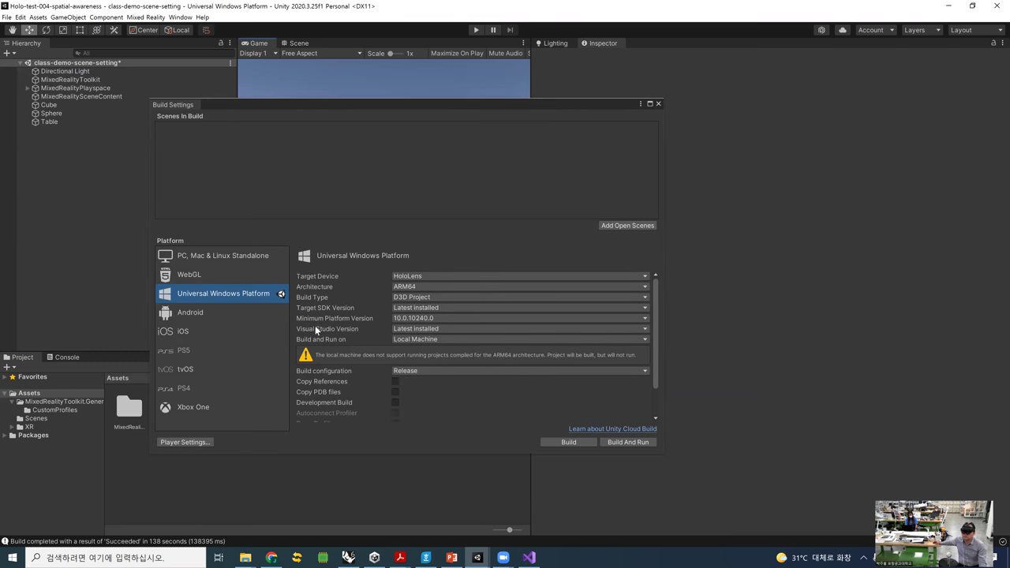
left_click(658, 104)
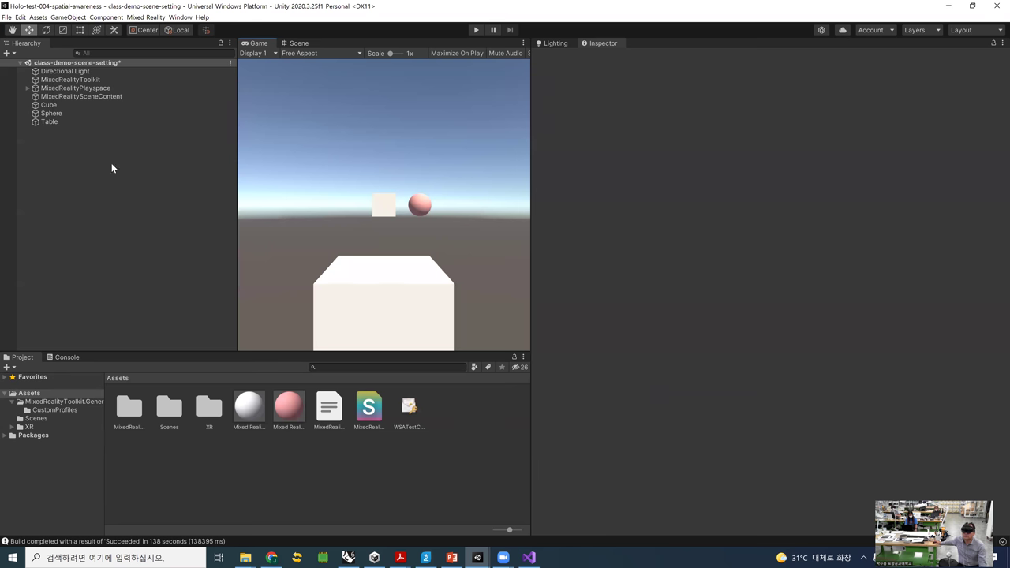
- Build the Universal Windows Platform project again into a new folder named Build002 inside the Holo-test-004-spatial-awareness folder
left_click(7, 18)
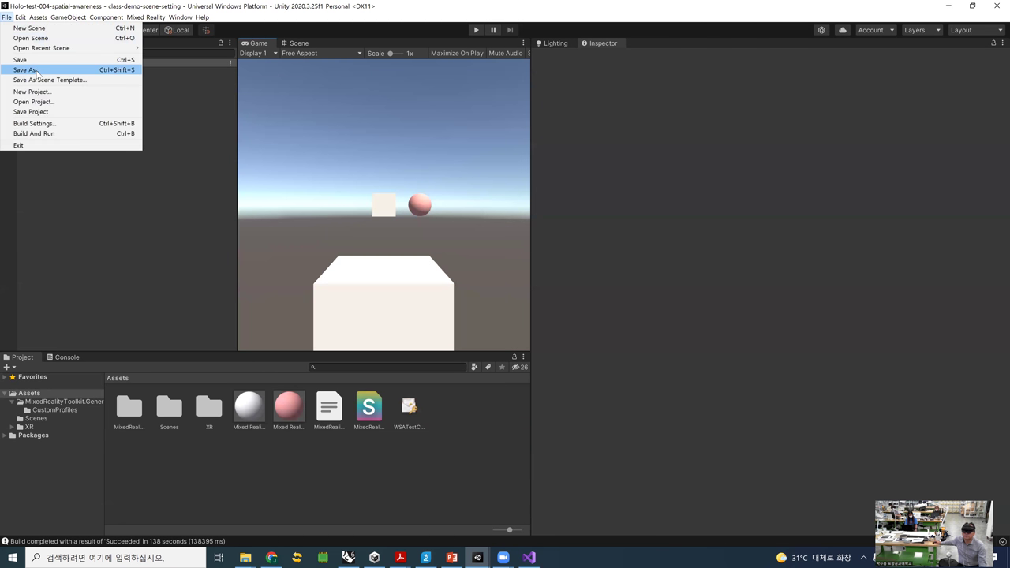
left_click(13, 124)
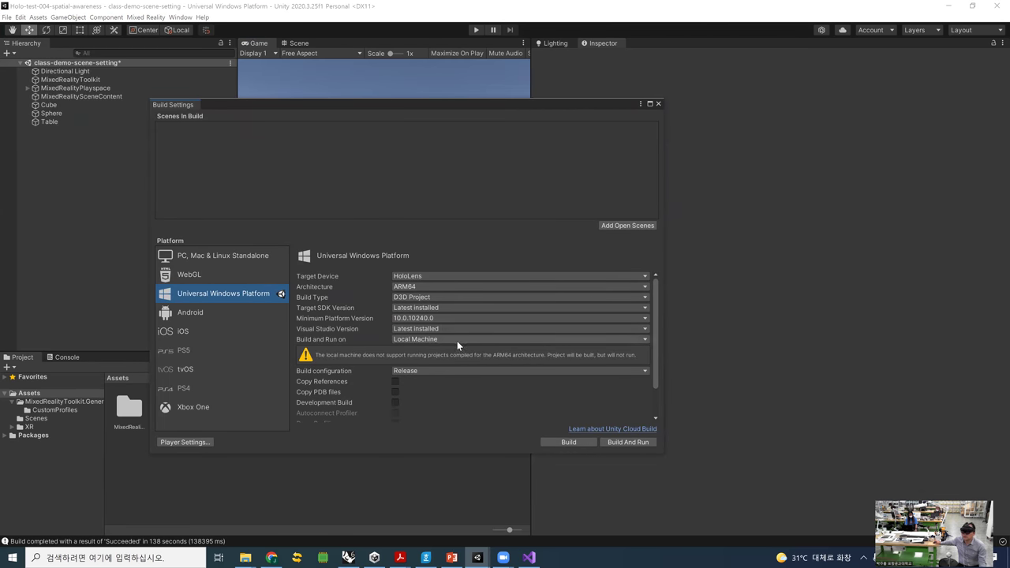
left_click(558, 442)
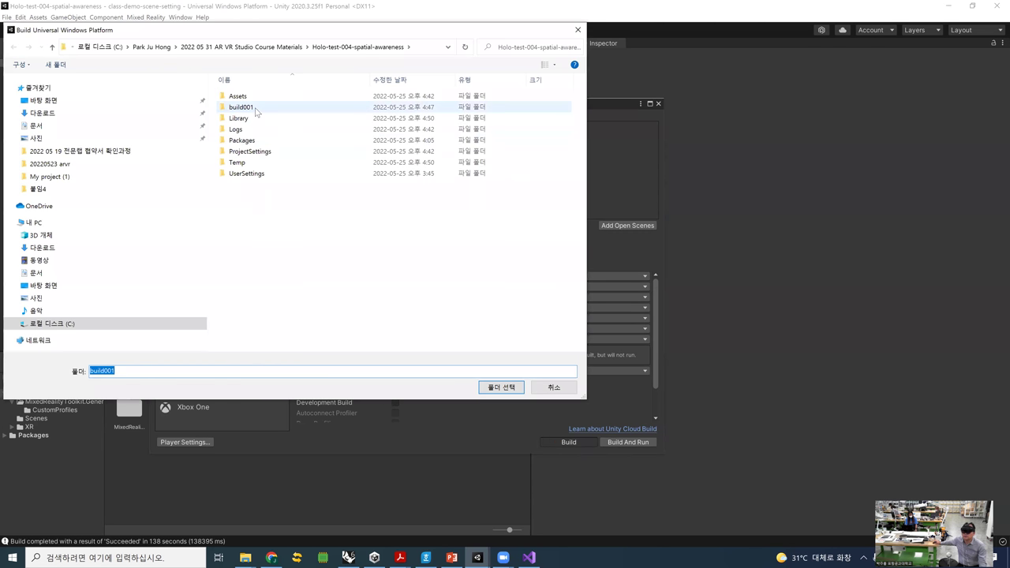
left_click(256, 111)
right_click(289, 240)
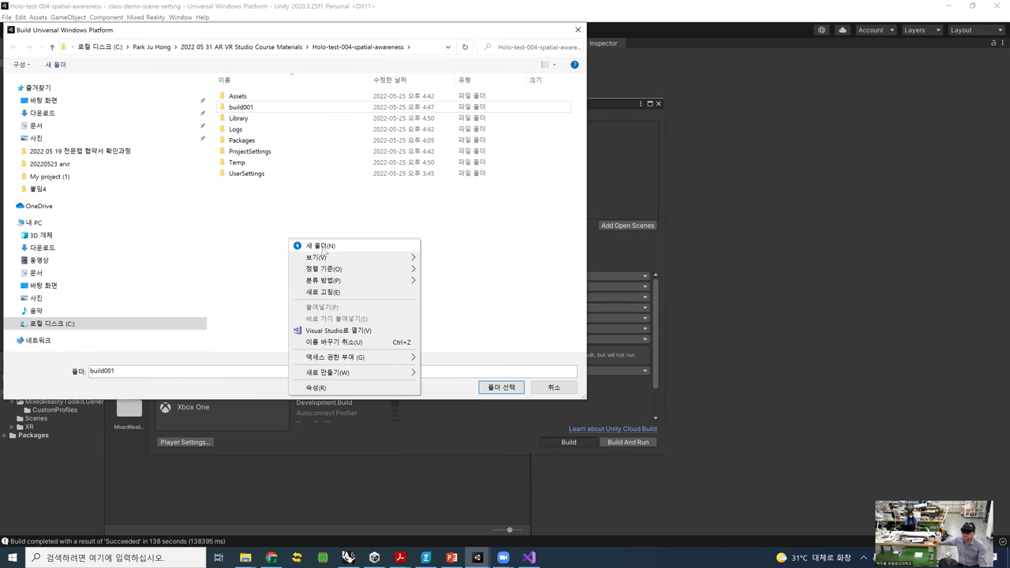
left_click(328, 250)
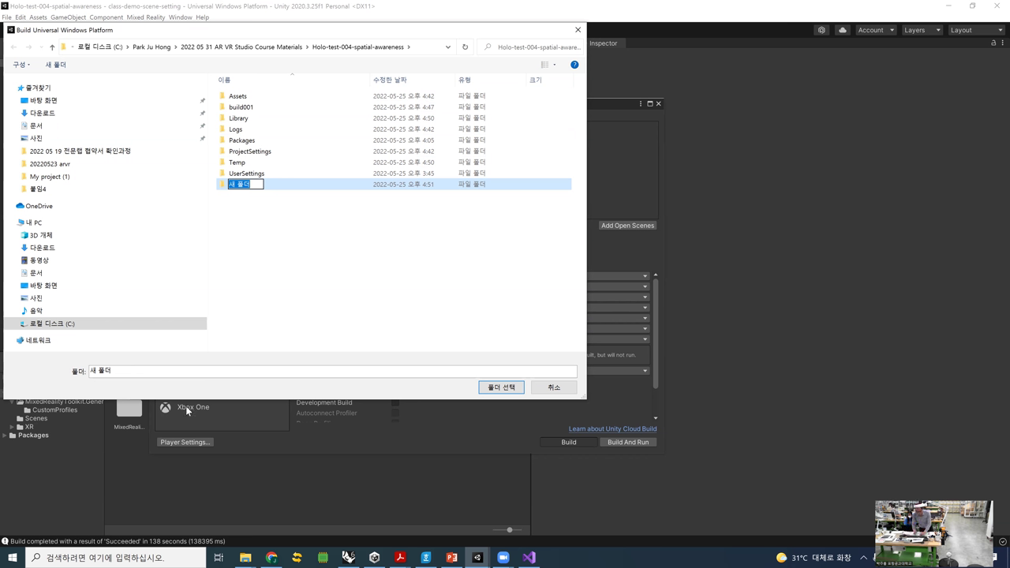
type("Build002")
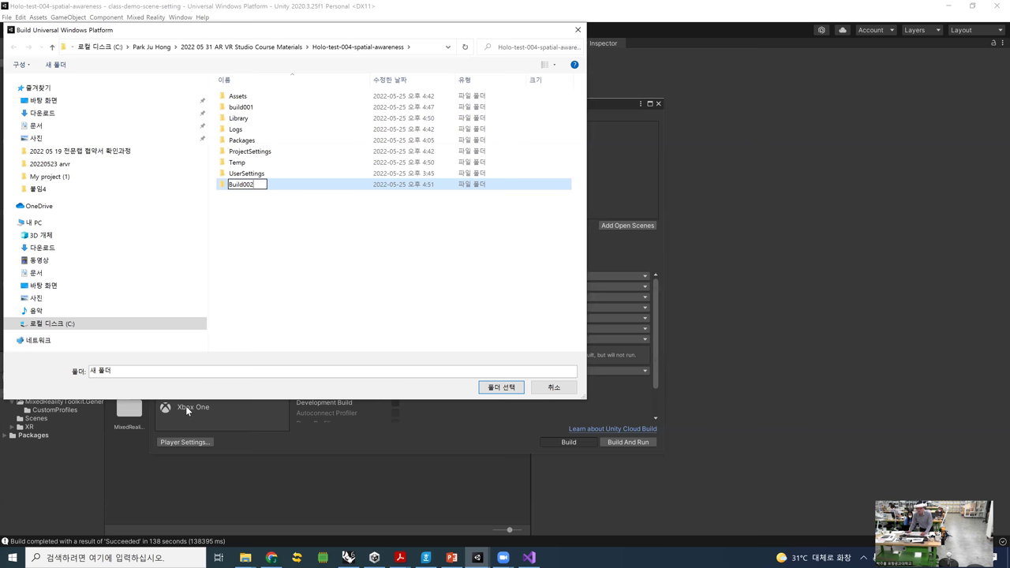
key("Return")
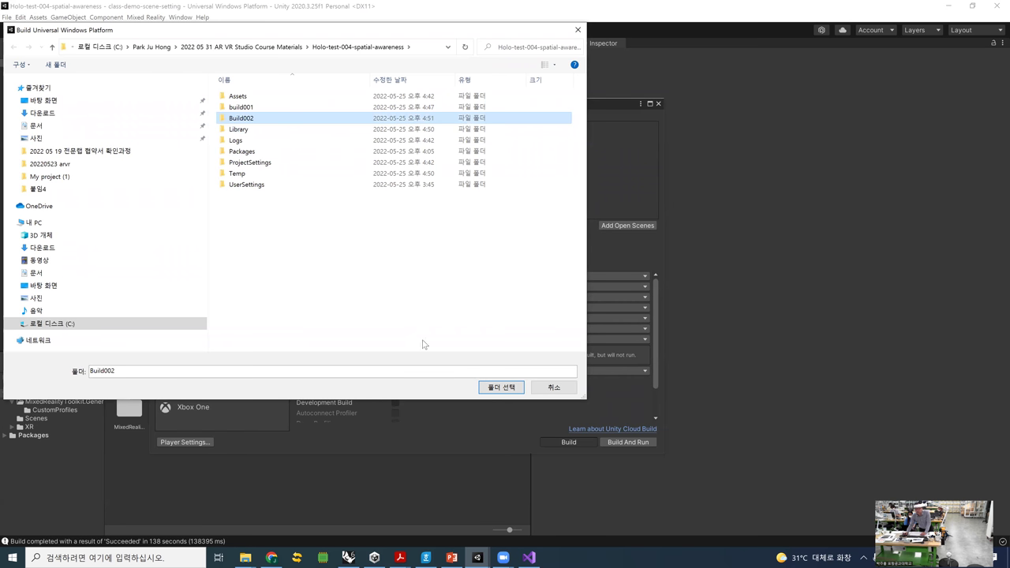
left_click(484, 385)
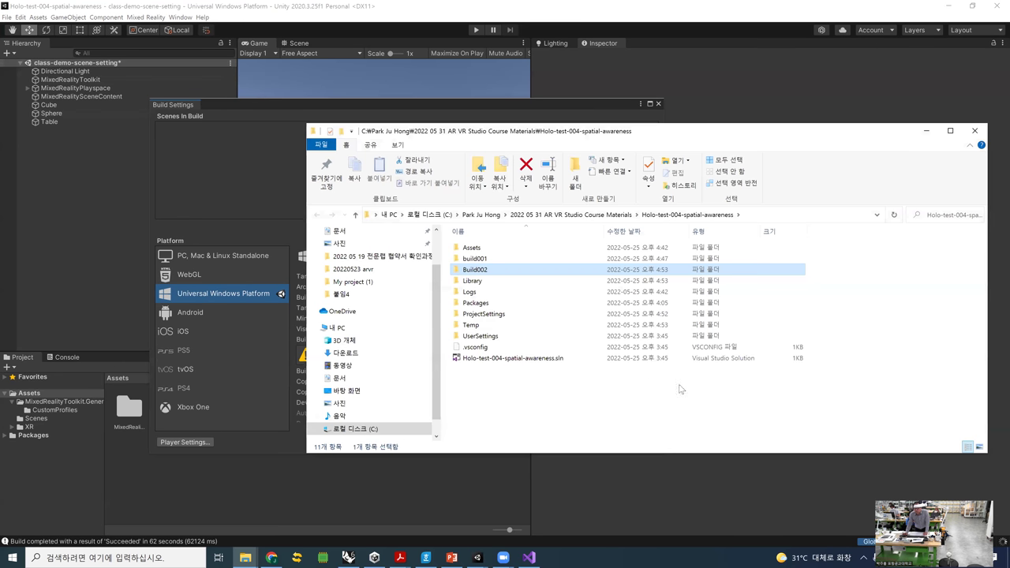
- Open Holo-test-004-spatial-awareness.sln from the Build002 folder in Visual Studio and set the platform to ARM64 and the debug target to 디바이스 (Device)
double_click(476, 271)
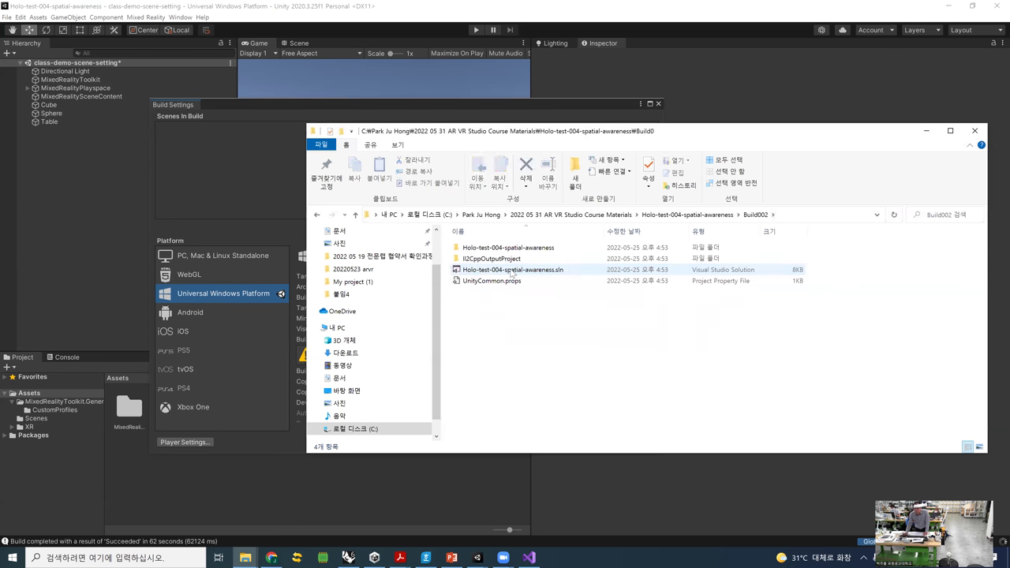
double_click(511, 271)
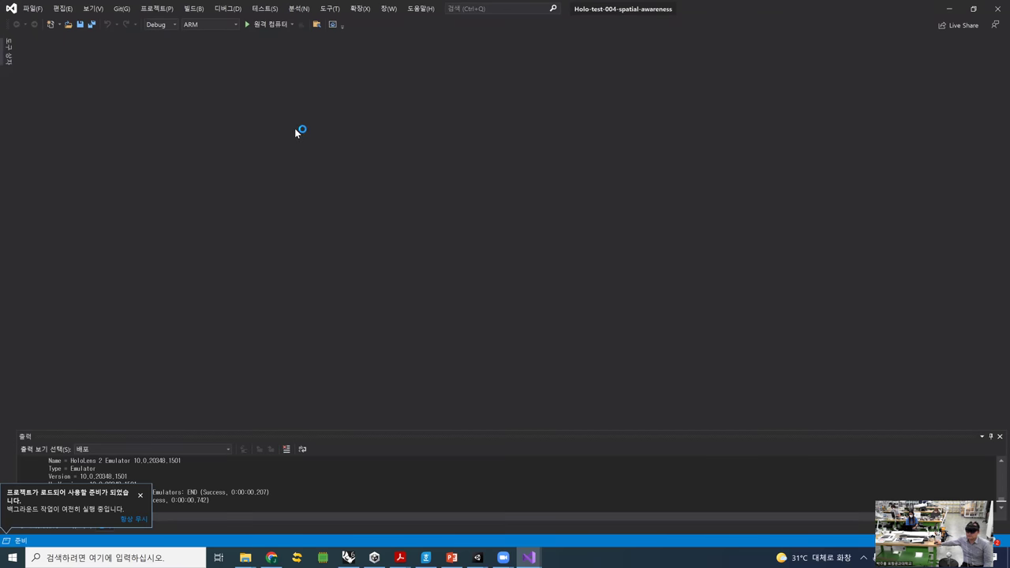
left_click(235, 25)
left_click(197, 47)
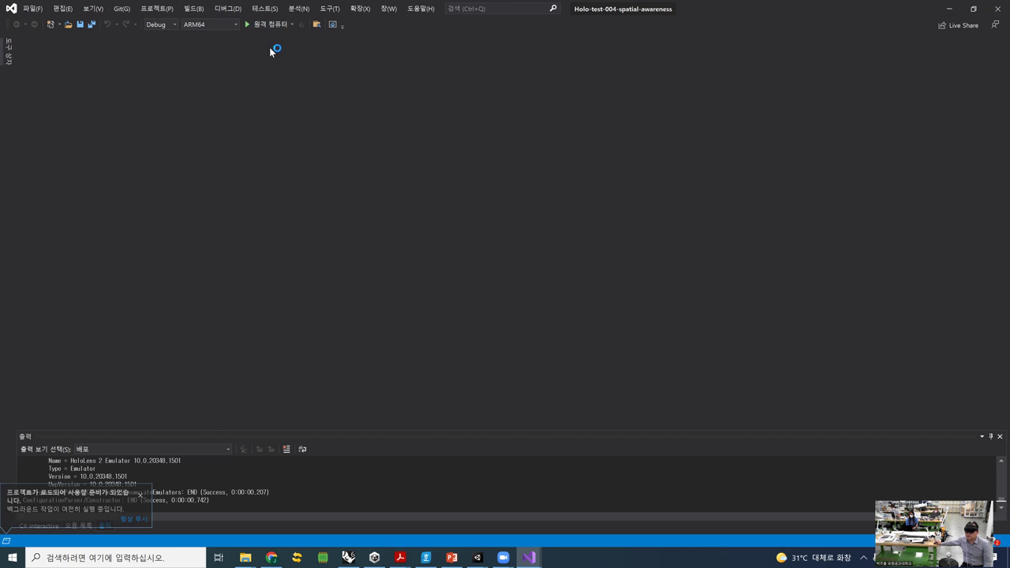
left_click(291, 25)
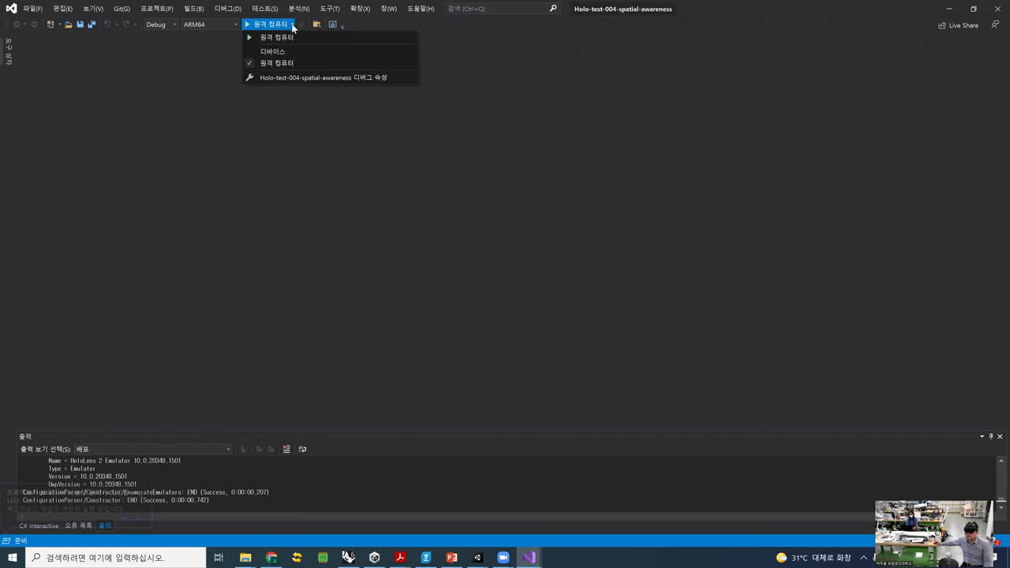
left_click(274, 53)
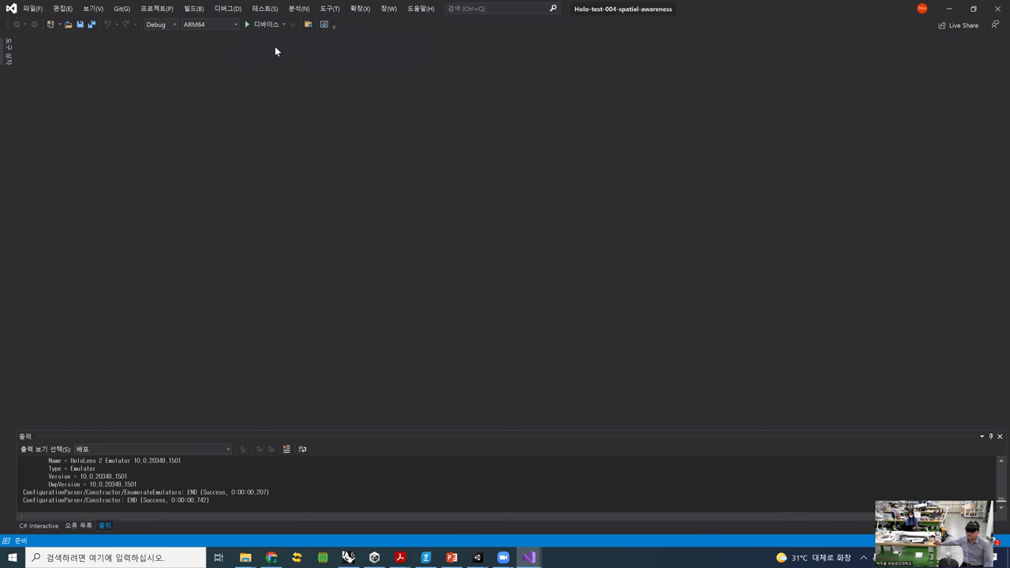
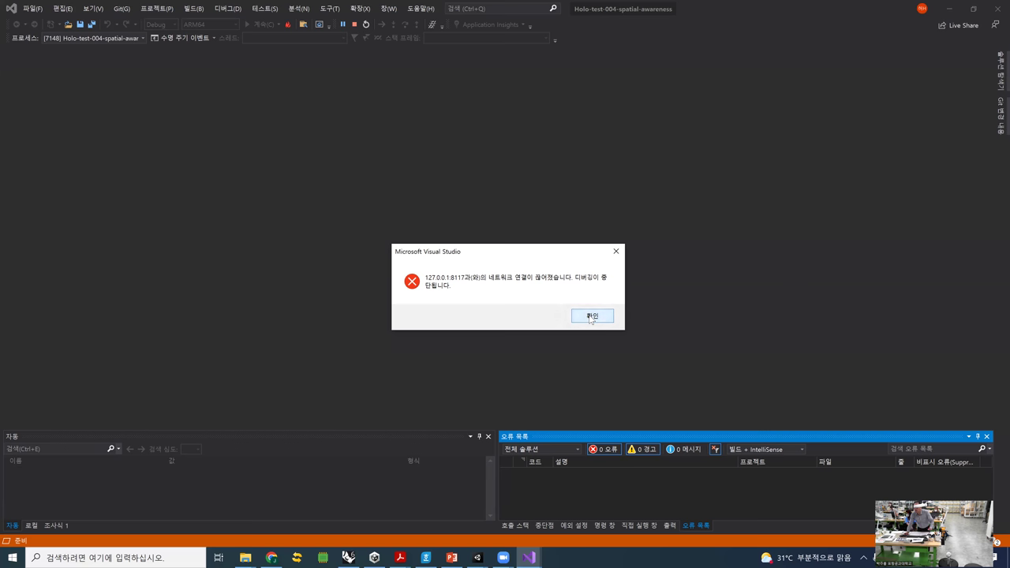
- Acknowledge the debugging disconnection message and close Visual Studio
left_click(592, 316)
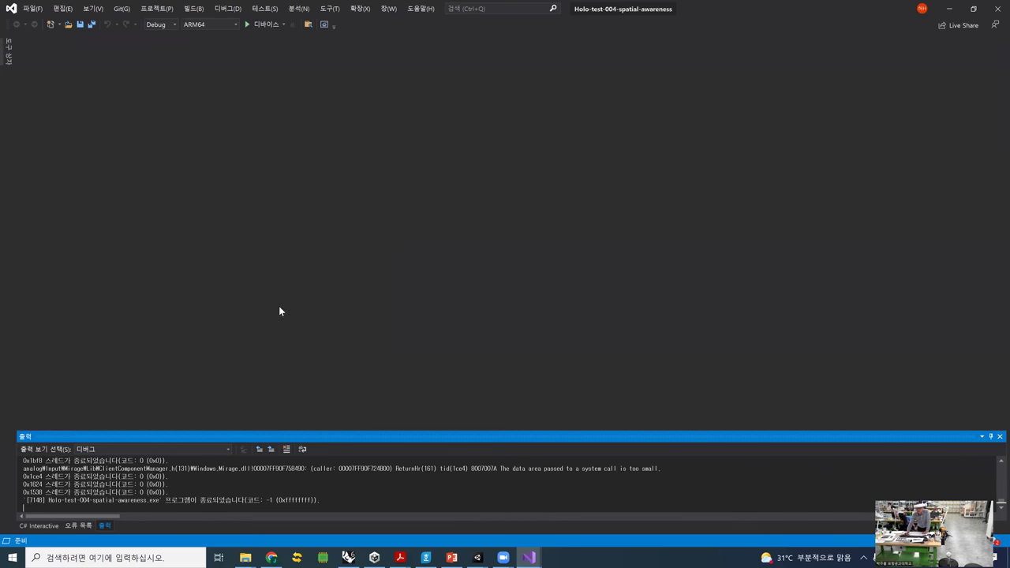
left_click(998, 9)
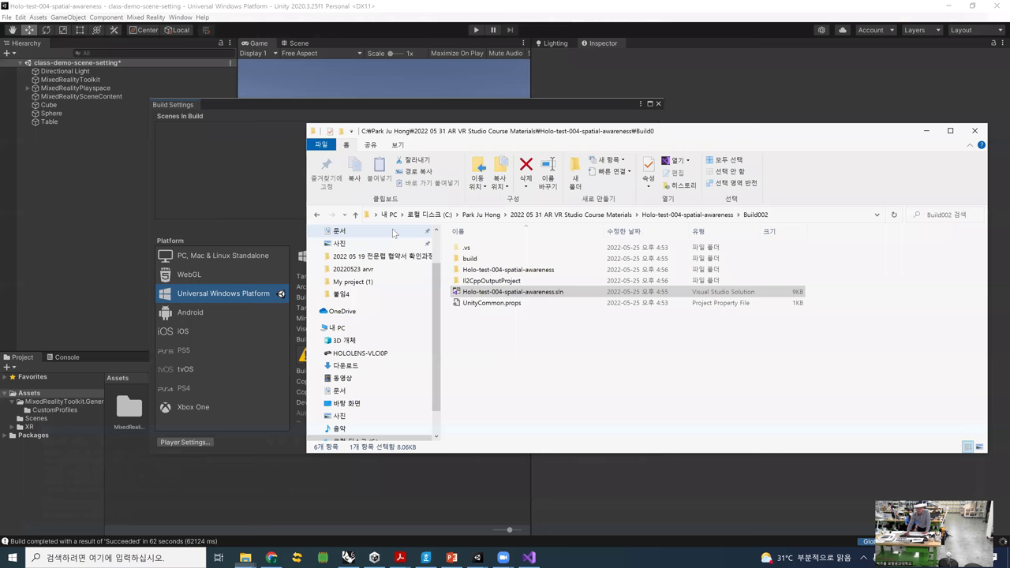
- Return to Unity, close the build settings and remove the Rigidbody component from the Table object
left_click(83, 207)
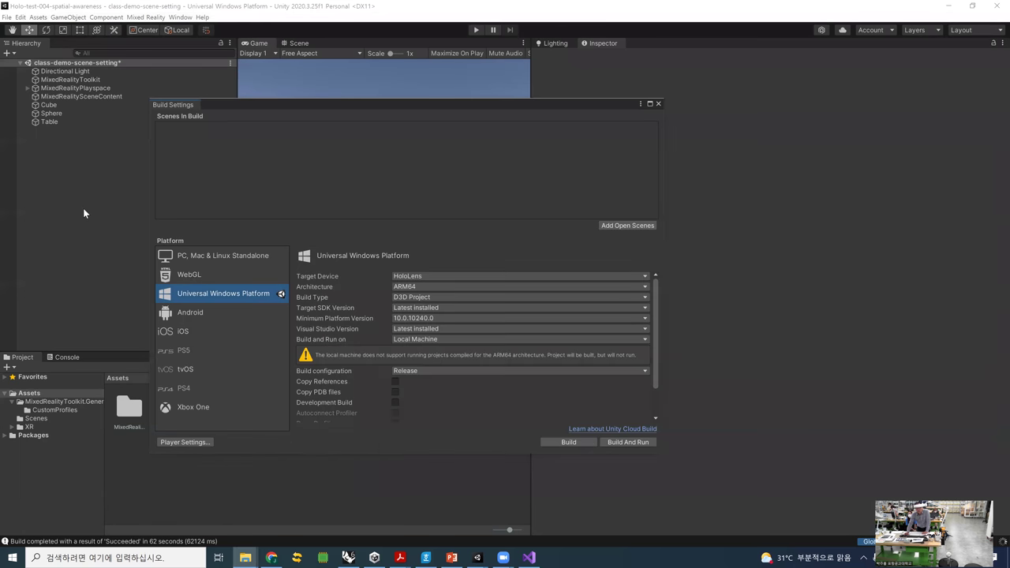
left_click(53, 122)
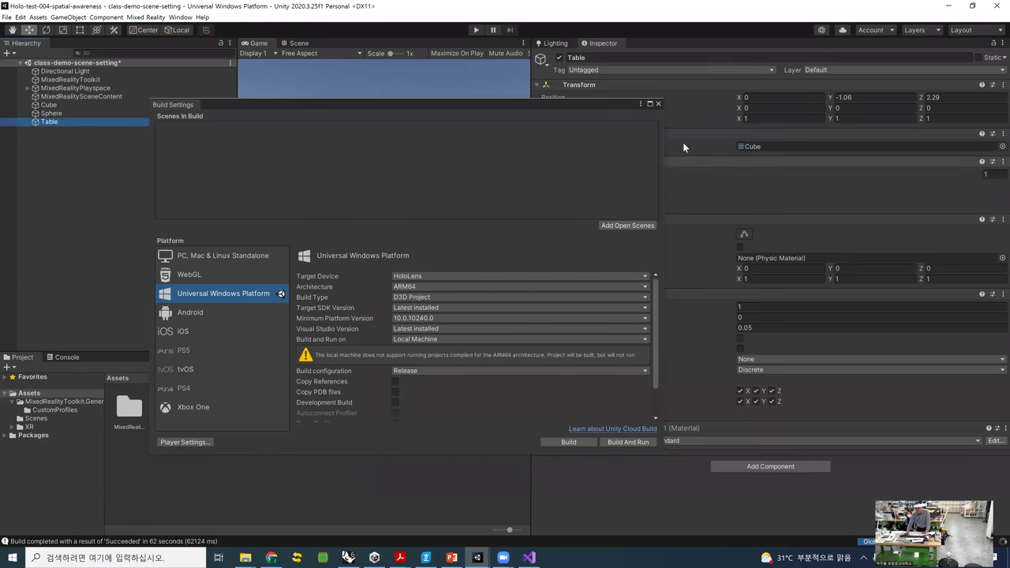
left_click(659, 103)
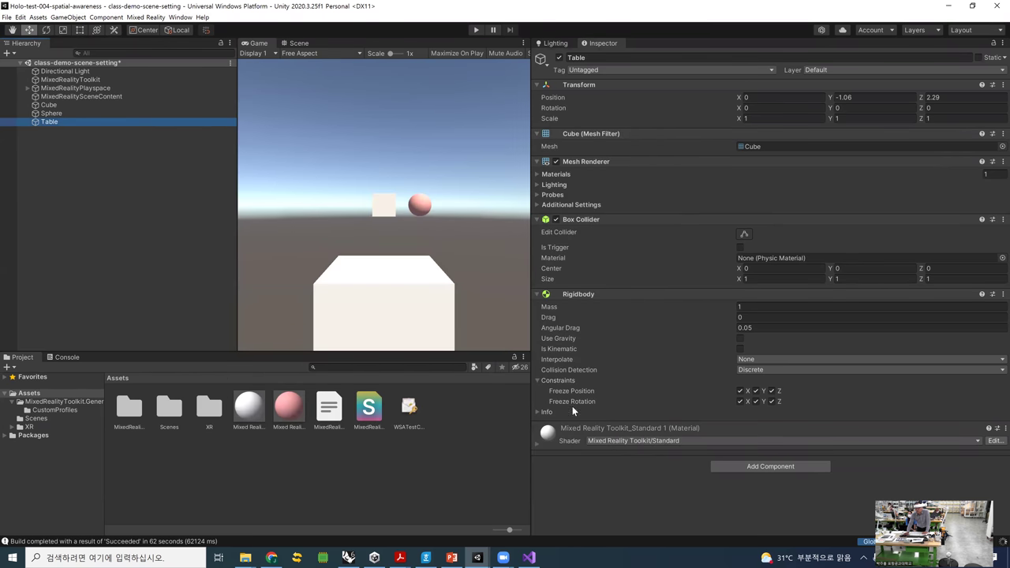
right_click(994, 294)
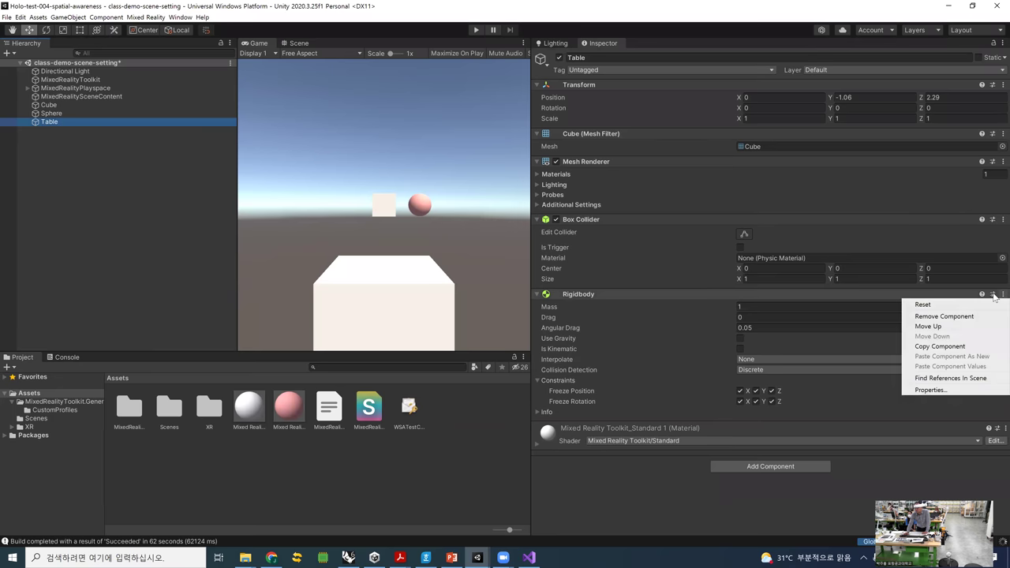
left_click(960, 318)
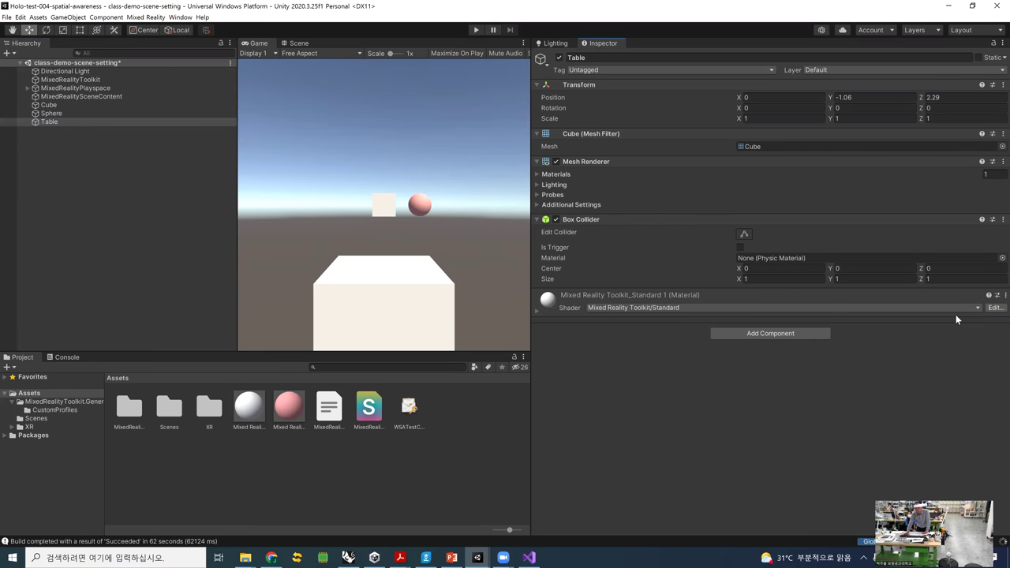
- Play the scene to check how the cube and sphere behave with the Table, and stop playback
left_click(475, 30)
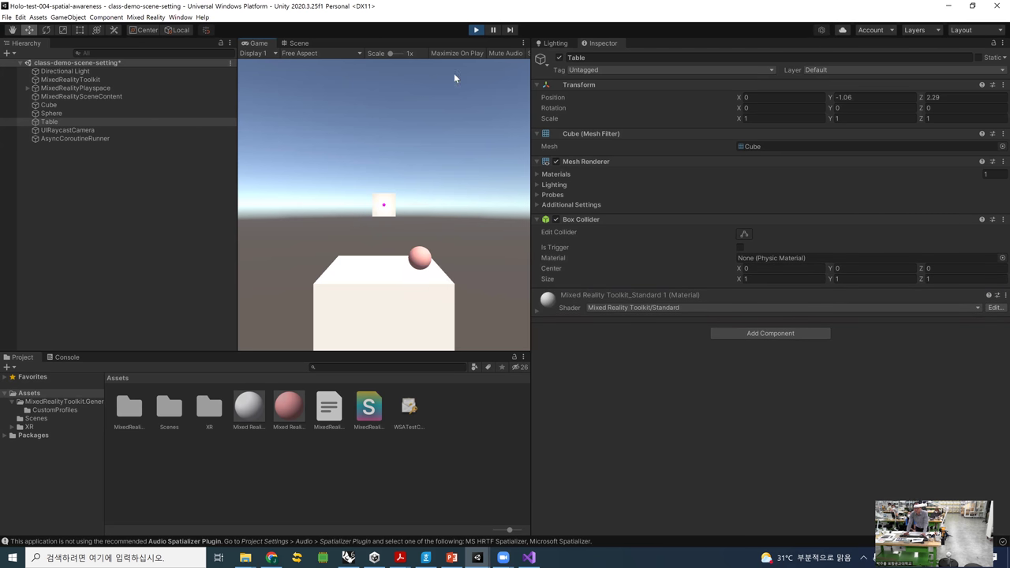
left_click(6, 16)
left_click(479, 30)
left_click(477, 30)
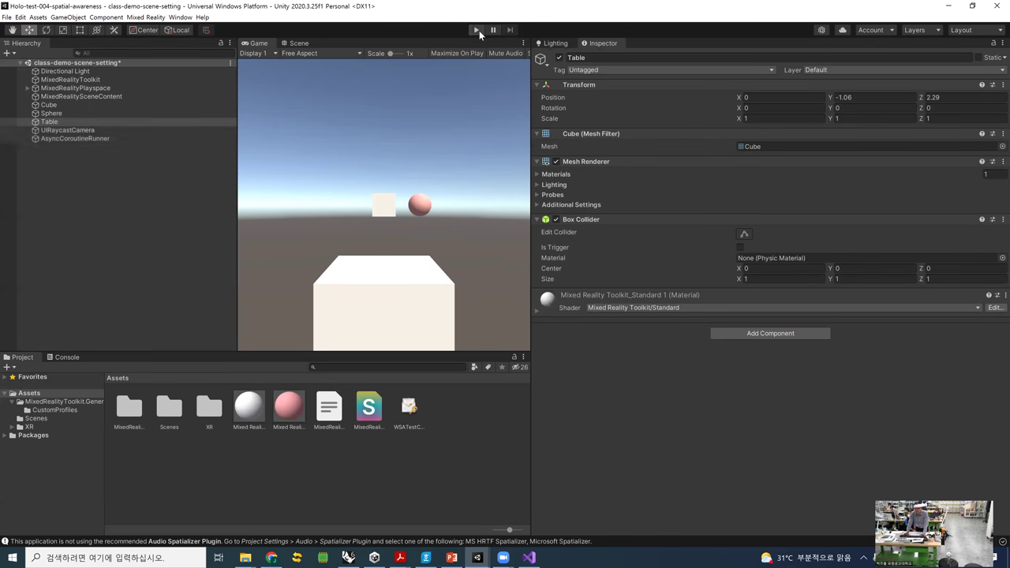
- Build the Universal Windows Platform project into a new folder named build003 inside the Holo-test-004-spatial-awareness folder
left_click(7, 17)
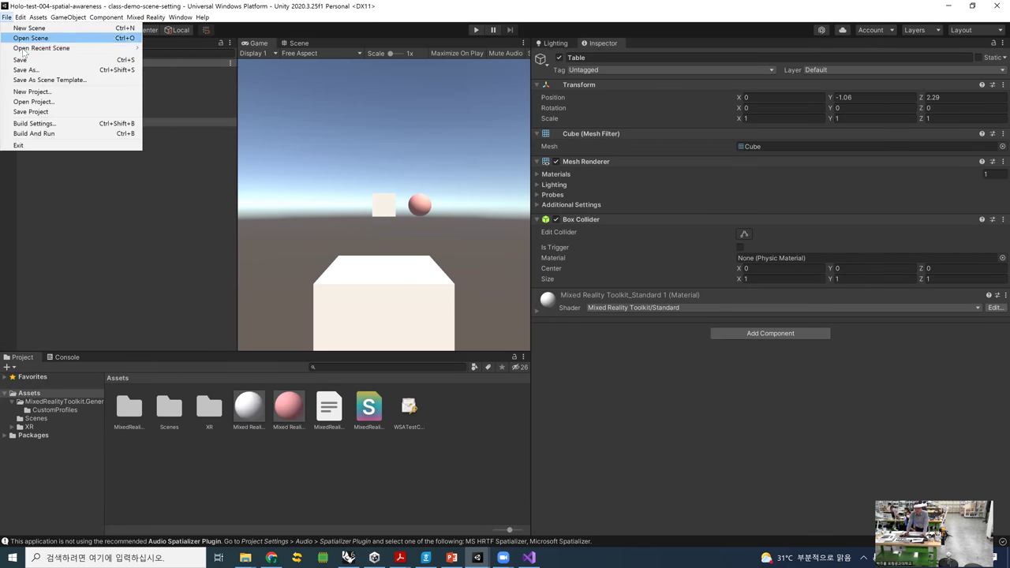
left_click(39, 123)
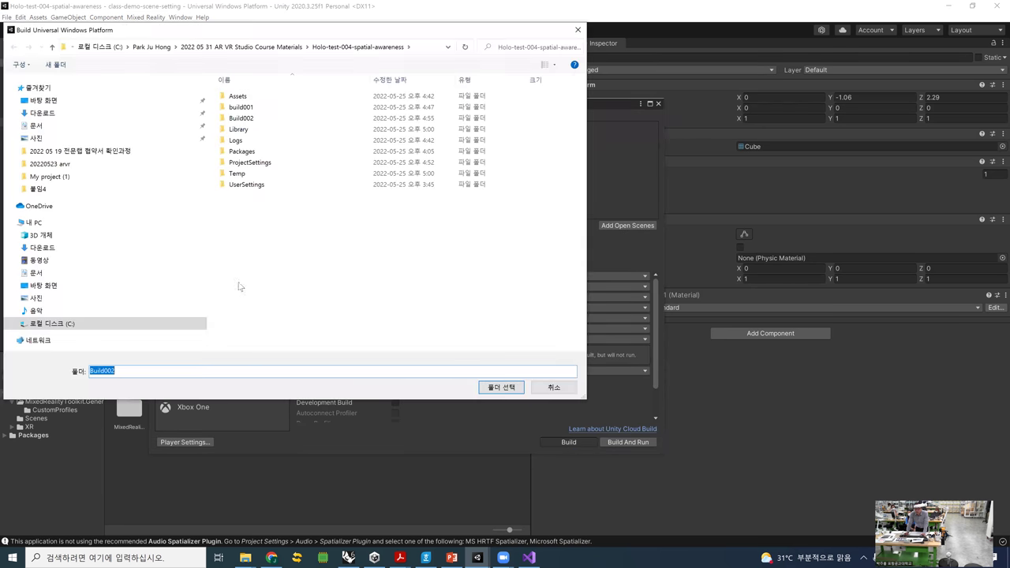
right_click(266, 237)
left_click(287, 243)
type("ㅂ")
type("uild")
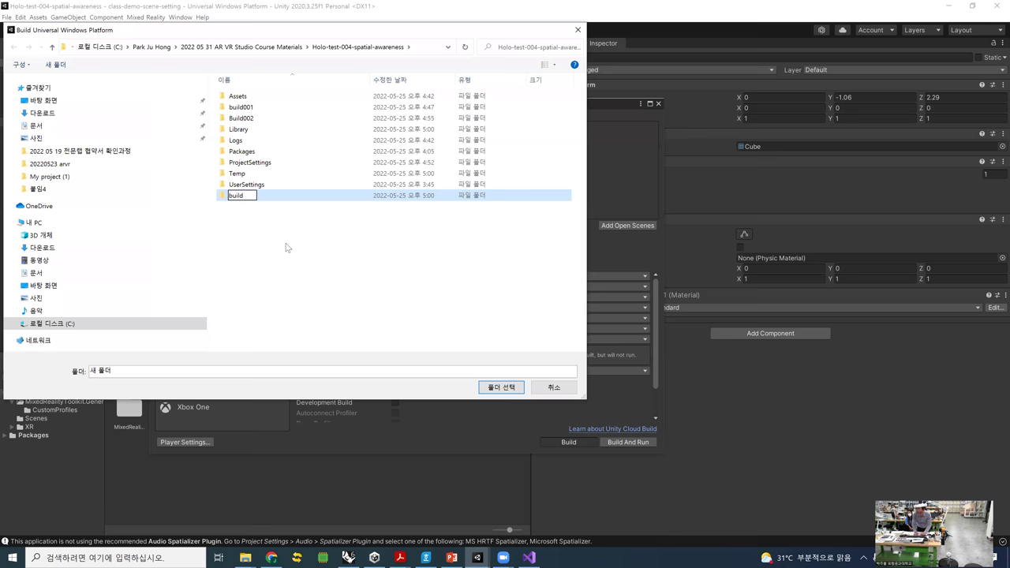
type("003")
left_click(343, 246)
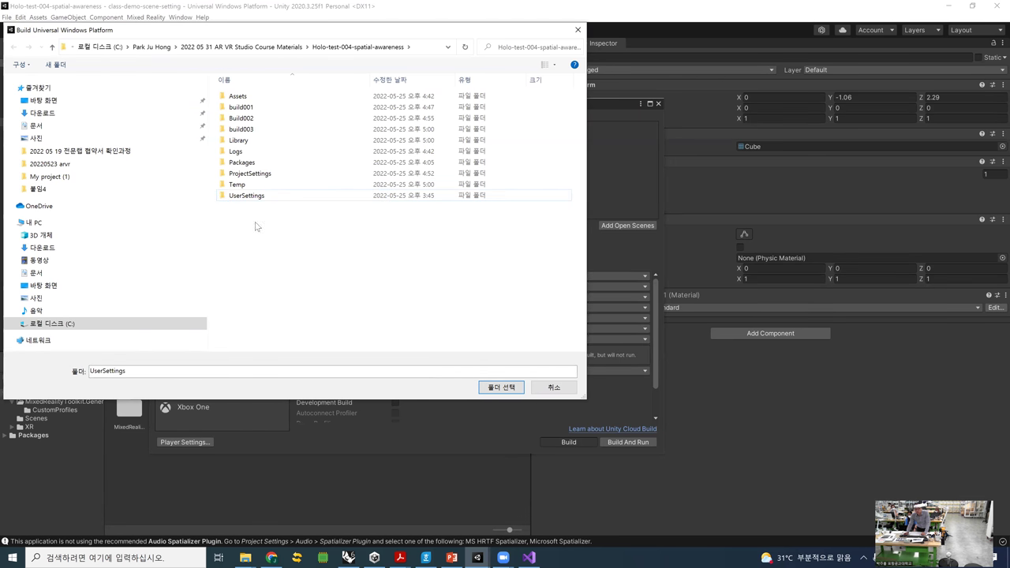
left_click(246, 130)
left_click(500, 389)
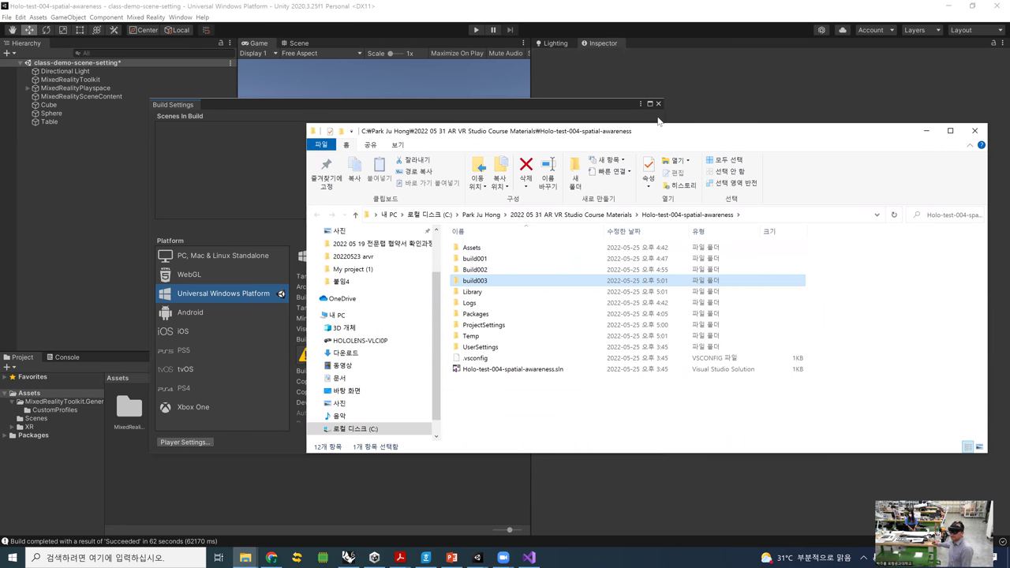
- Open the Holo-test-004-spatial-awareness solution from the build003 folder in Visual Studio and set the platform to ARM64
double_click(486, 284)
left_click(499, 272)
double_click(501, 271)
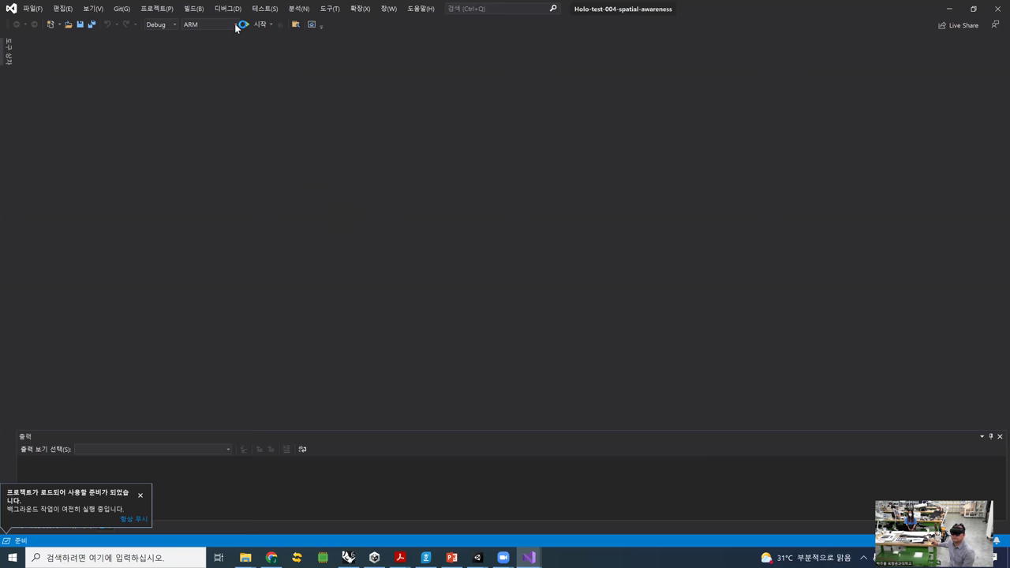
left_click(235, 25)
left_click(218, 49)
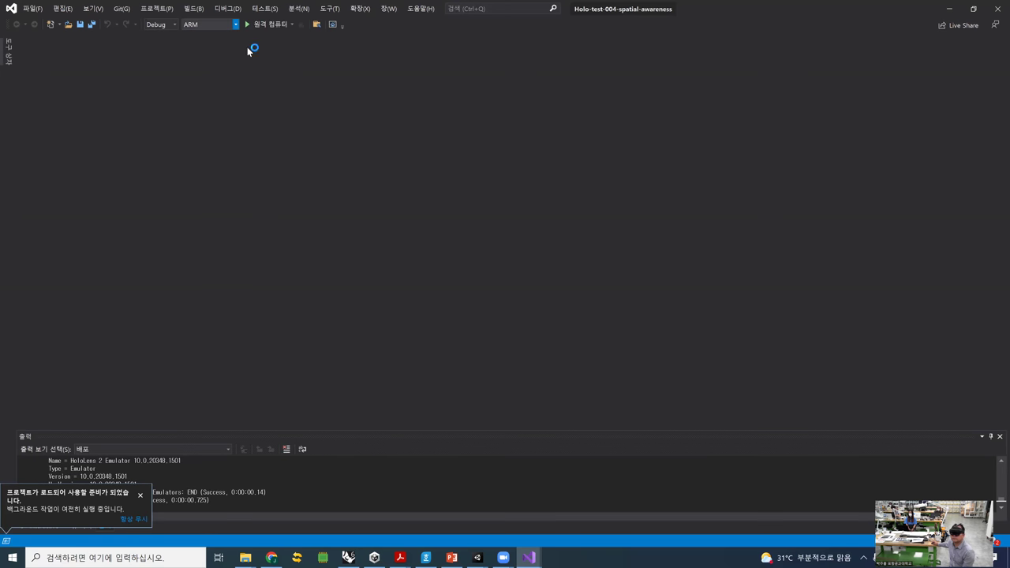
left_click(287, 25)
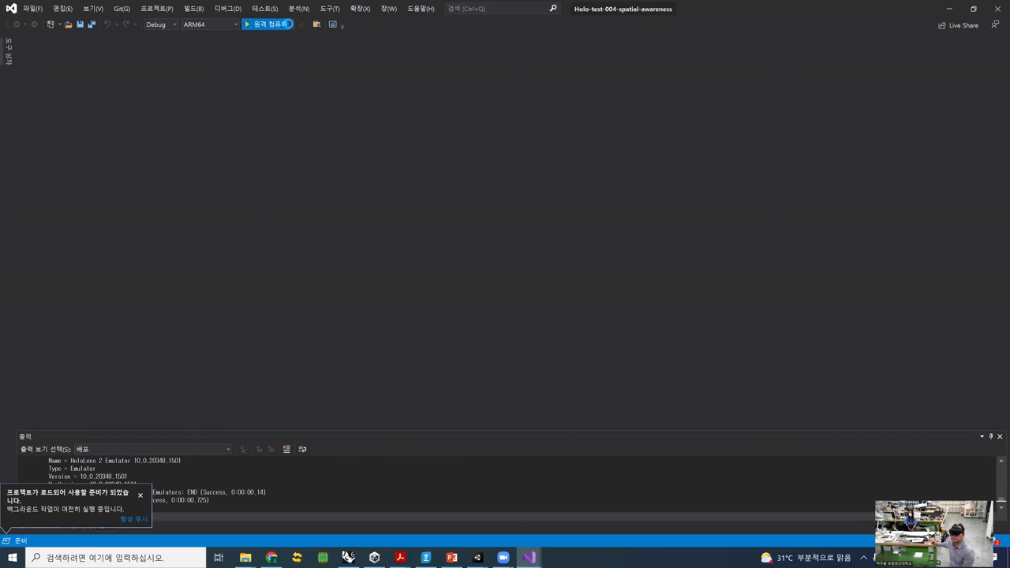
left_click(293, 25)
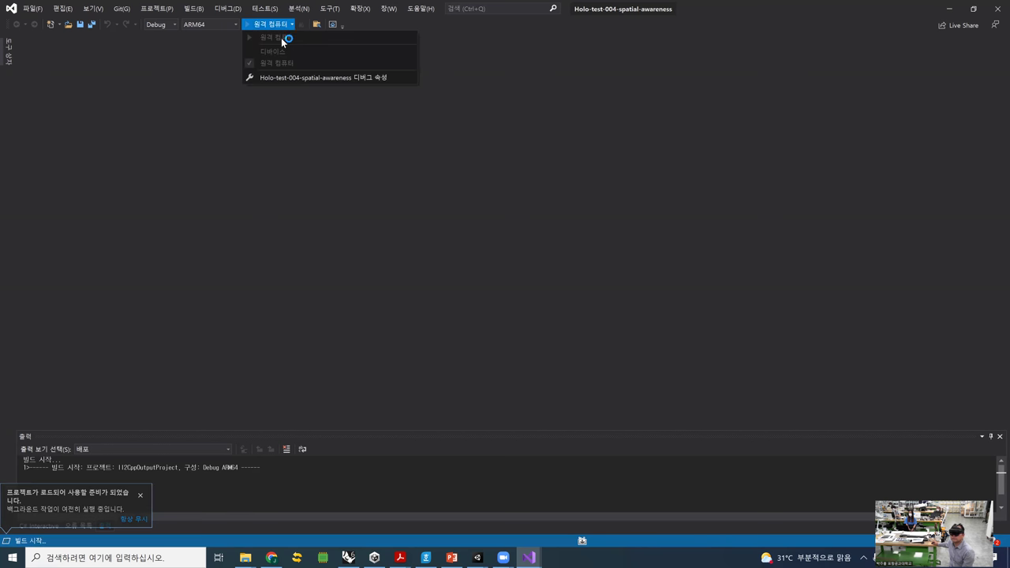
left_click(268, 139)
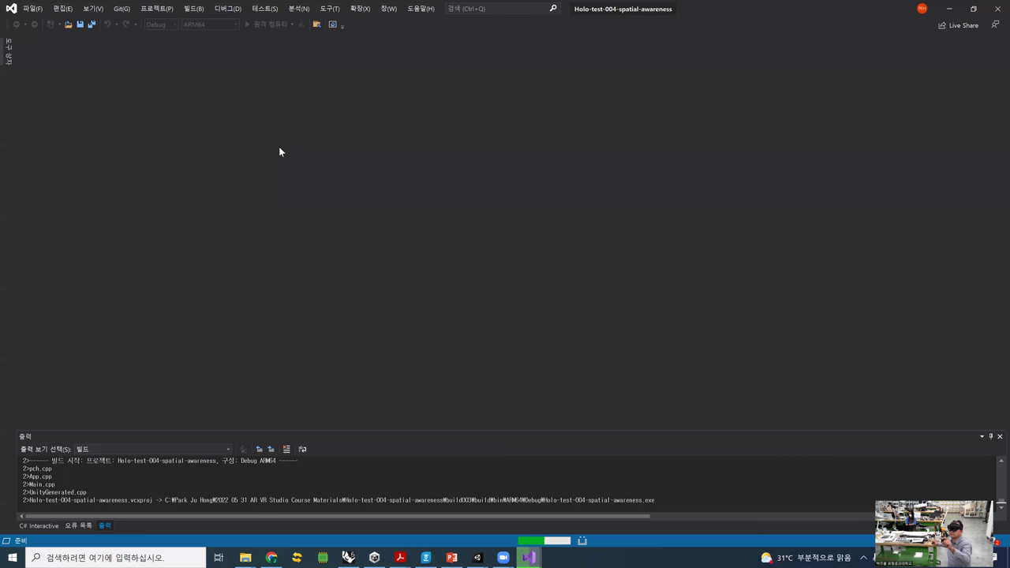
left_click(578, 287)
- Set the debug target to 디바이스 (Device), run the project on the HoloLens and acknowledge the disconnection message
left_click(292, 25)
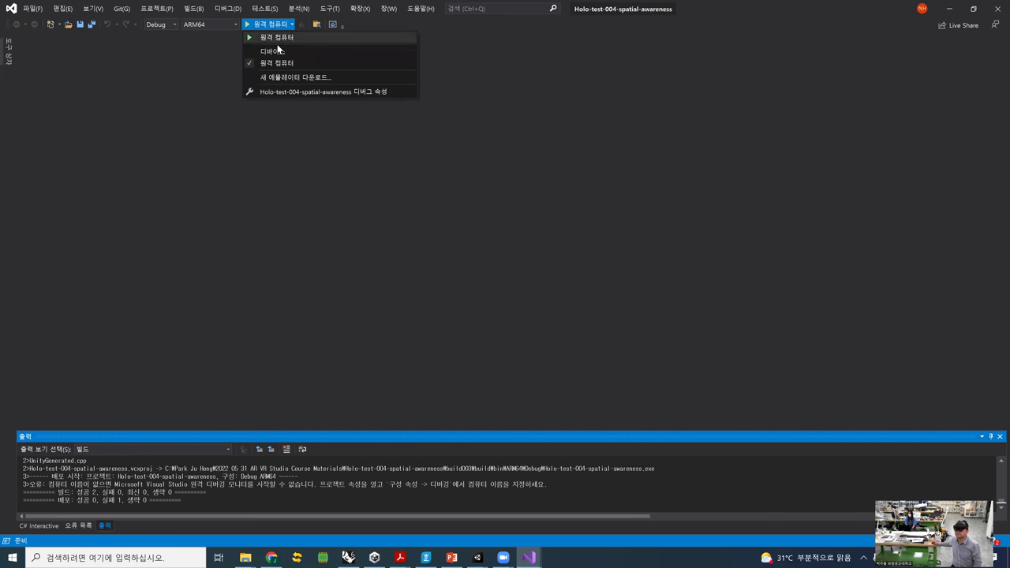
left_click(273, 51)
left_click(247, 24)
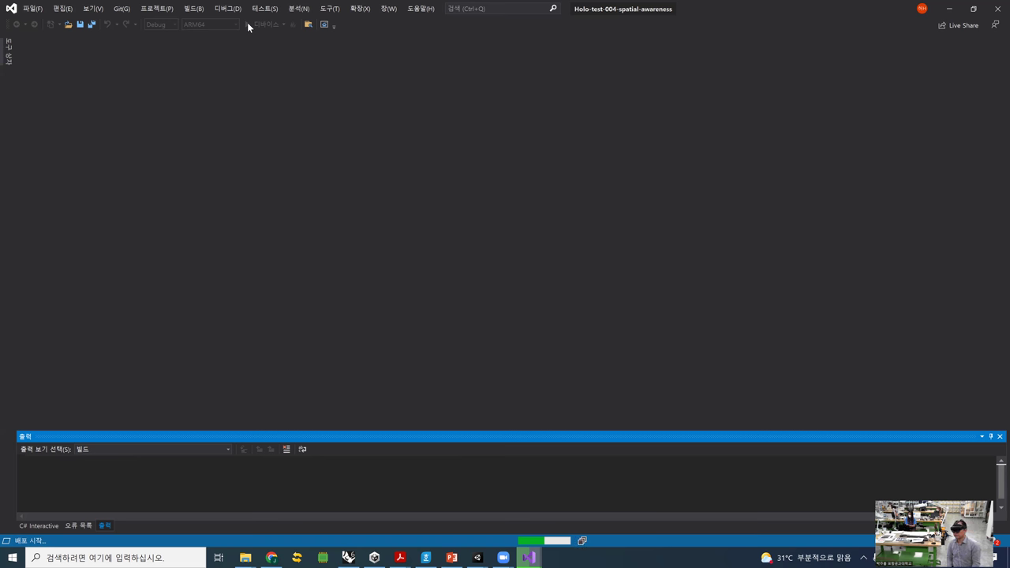
right_click(228, 25)
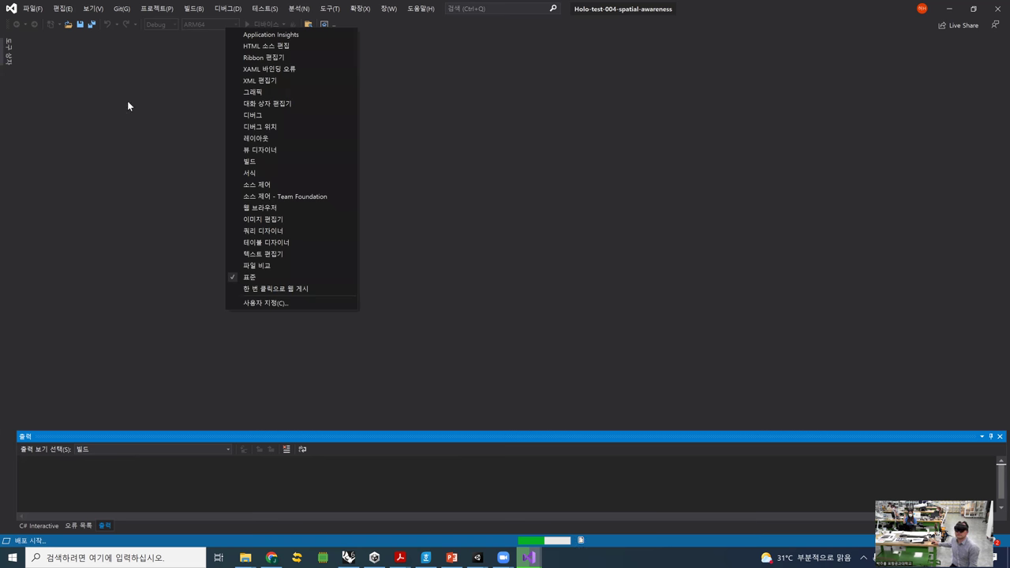
left_click(261, 26)
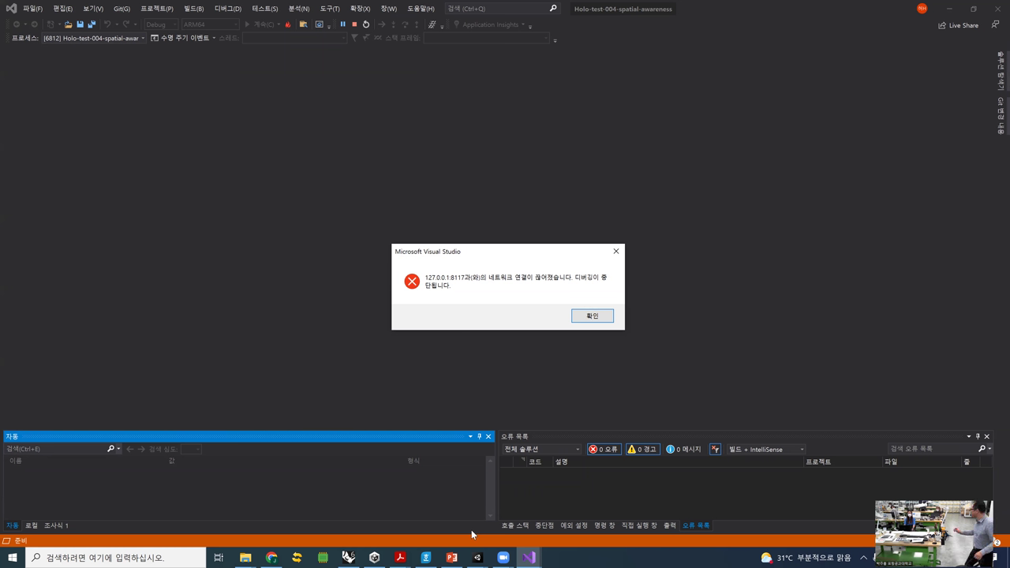
left_click(583, 315)
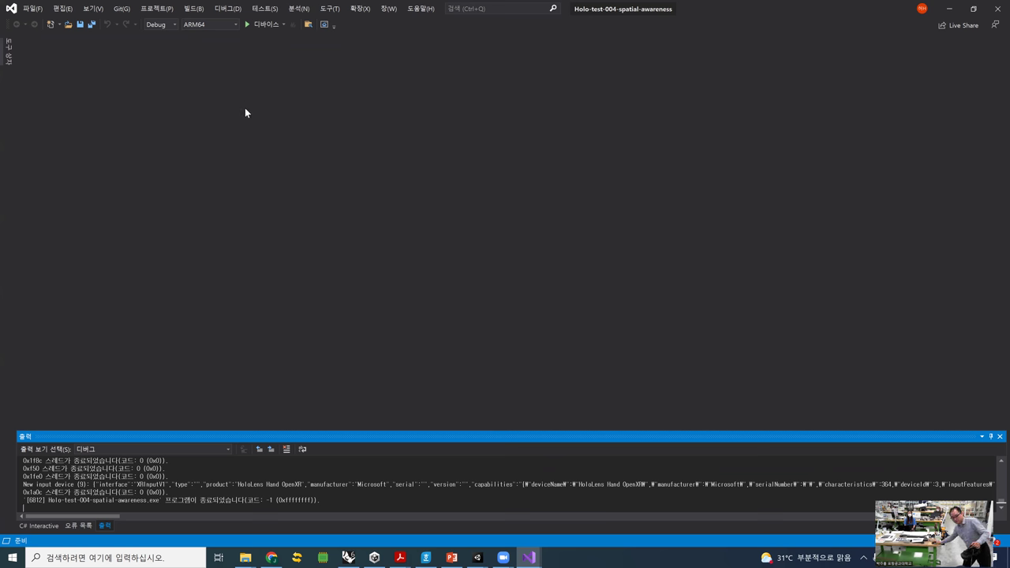
- Try repeatedly to redeploy the project to the device, declining to continue after each deployment error
left_click(255, 27)
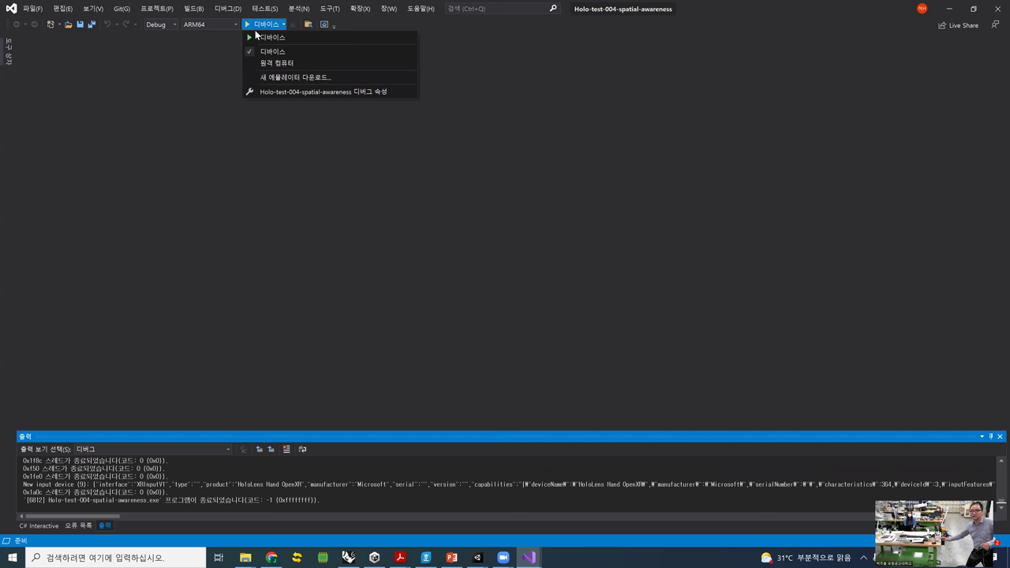
left_click(255, 37)
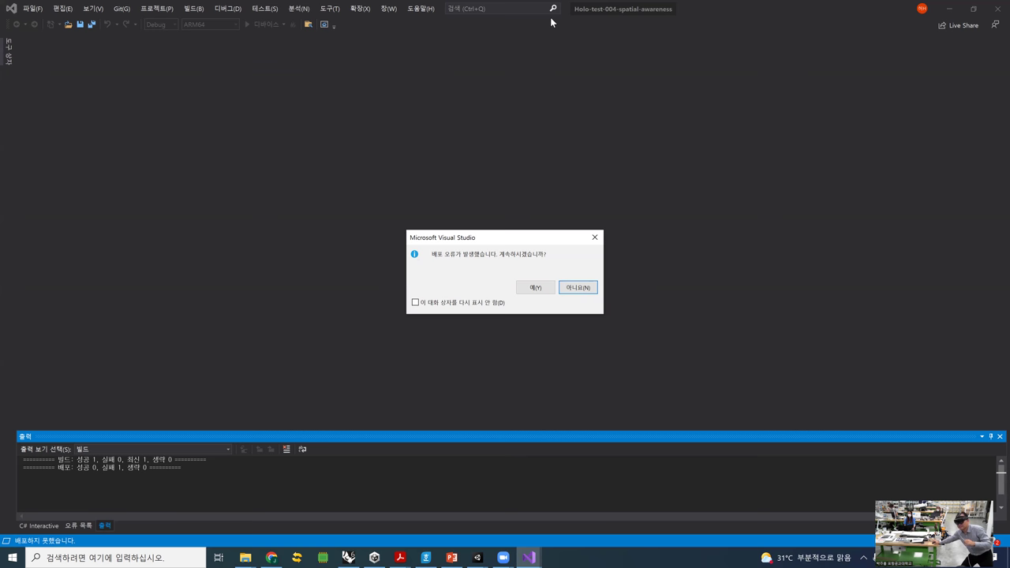
key("Return")
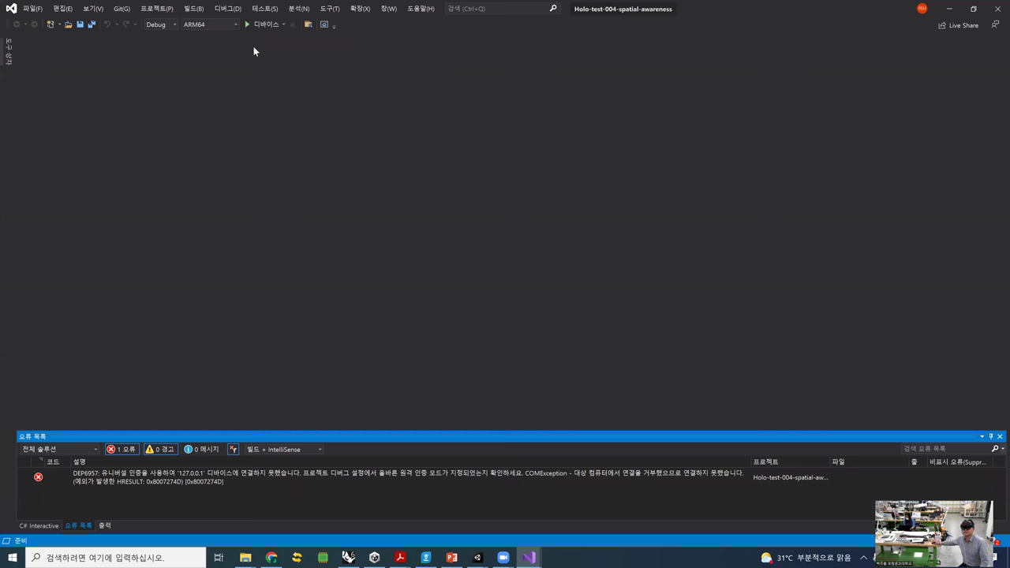
left_click(263, 24)
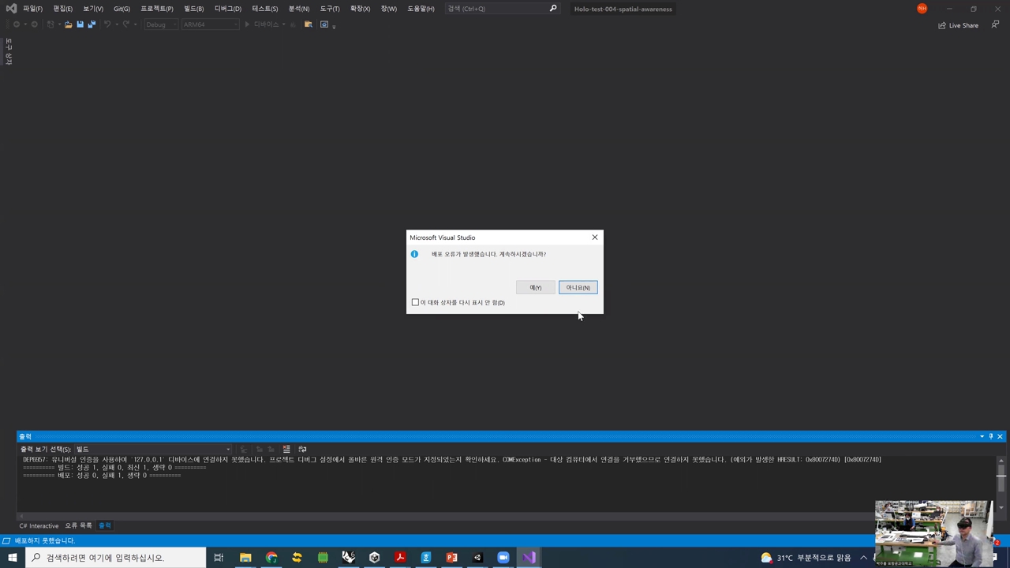
left_click(578, 288)
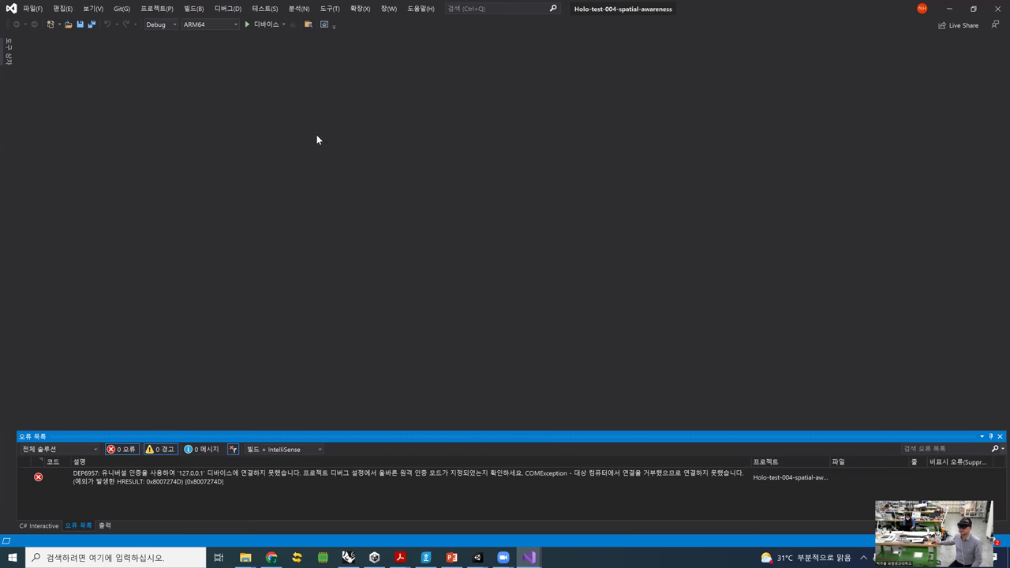
left_click(259, 25)
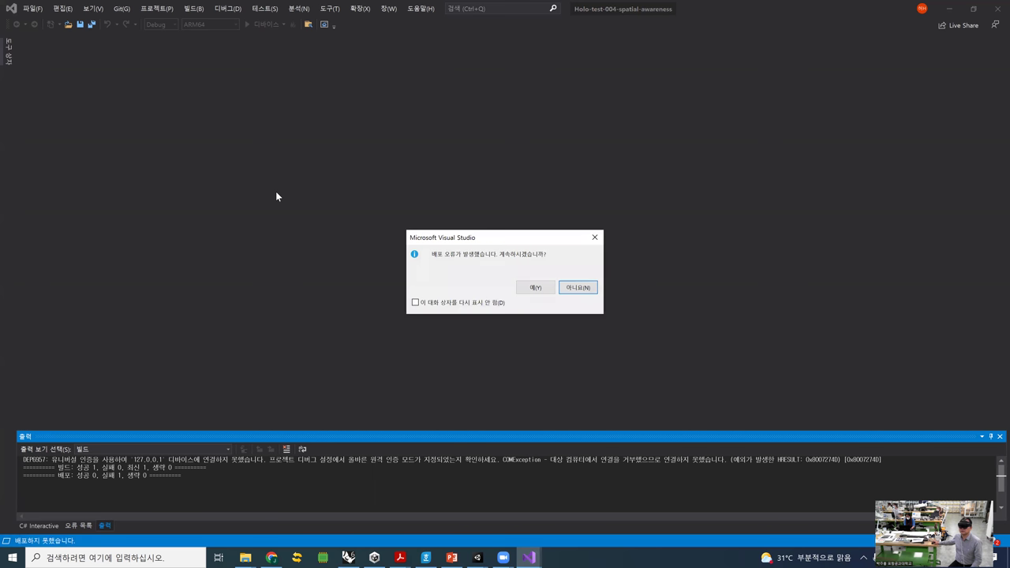
left_click(566, 288)
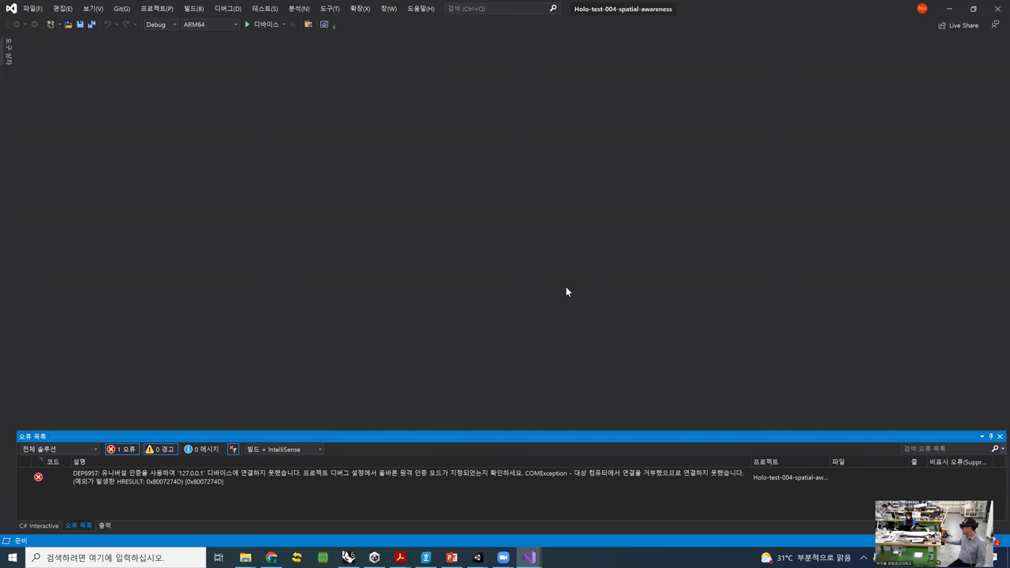
- Try the device deployment once more, choose to continue despite the deployment error and acknowledge the connection message
left_click(258, 26)
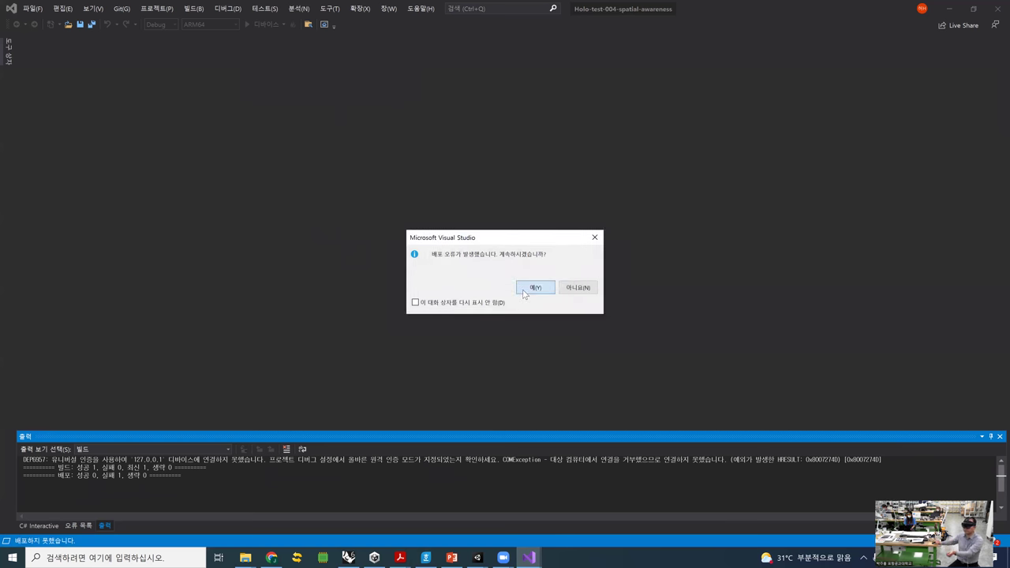
left_click(525, 291)
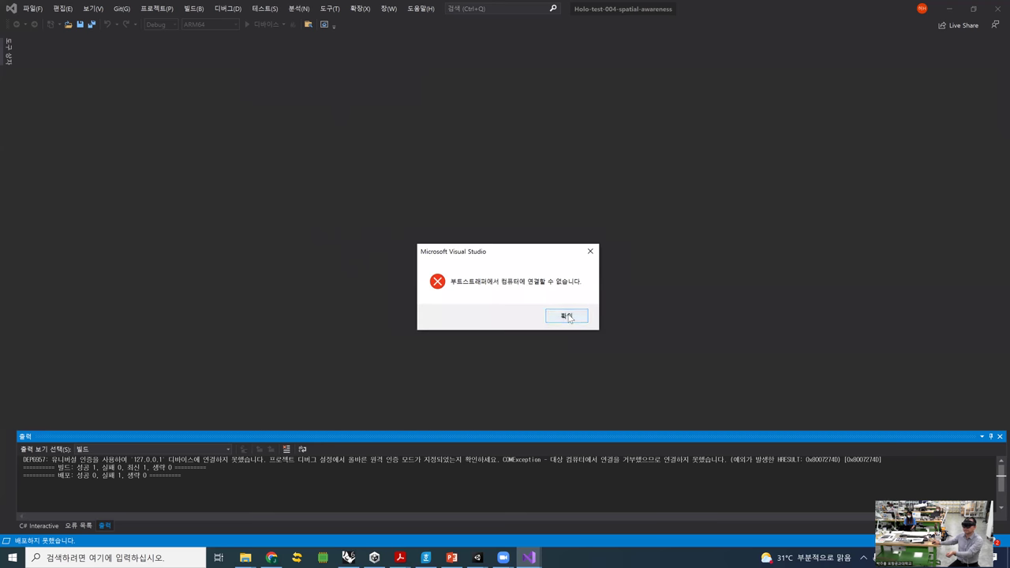
left_click(568, 315)
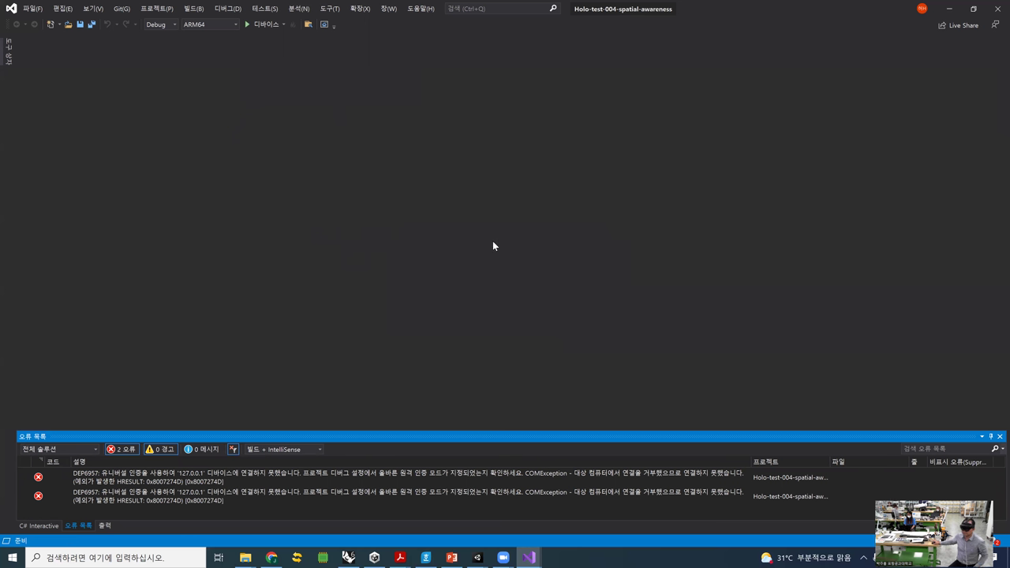
- Deploy and debug the project on the device, dismiss the disconnection message and start the device debugging session again
left_click(255, 25)
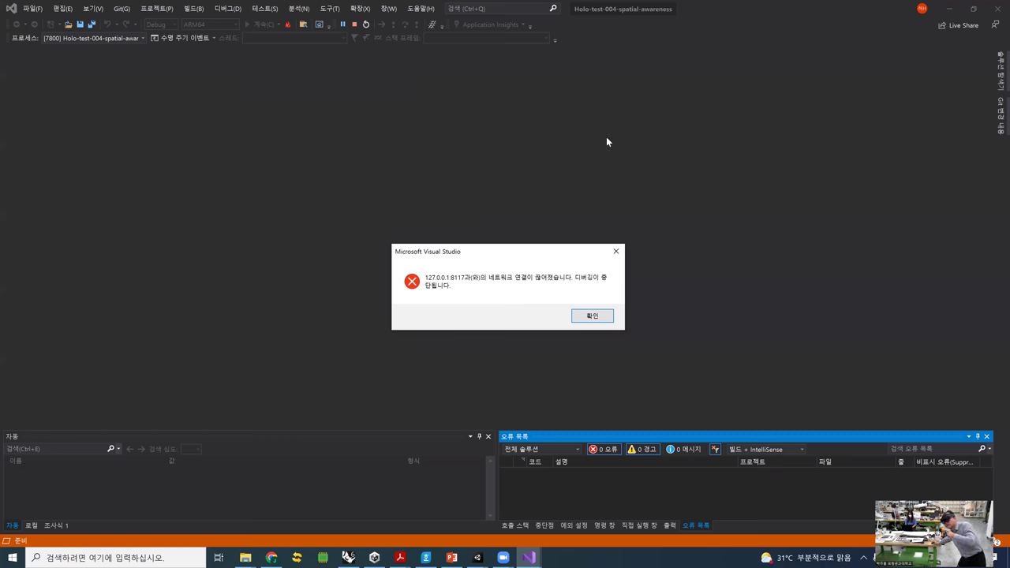
left_click(598, 315)
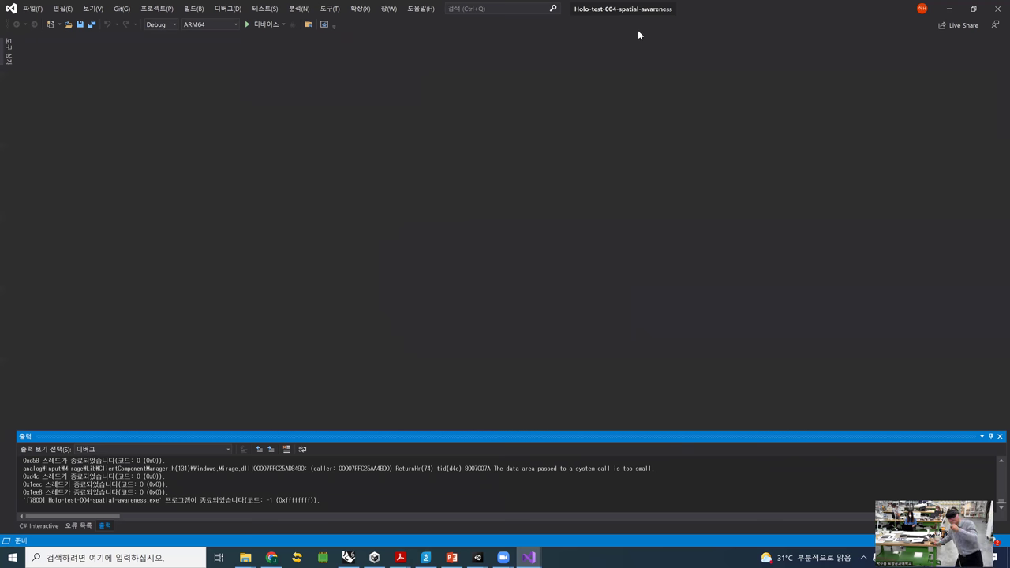
left_click(268, 24)
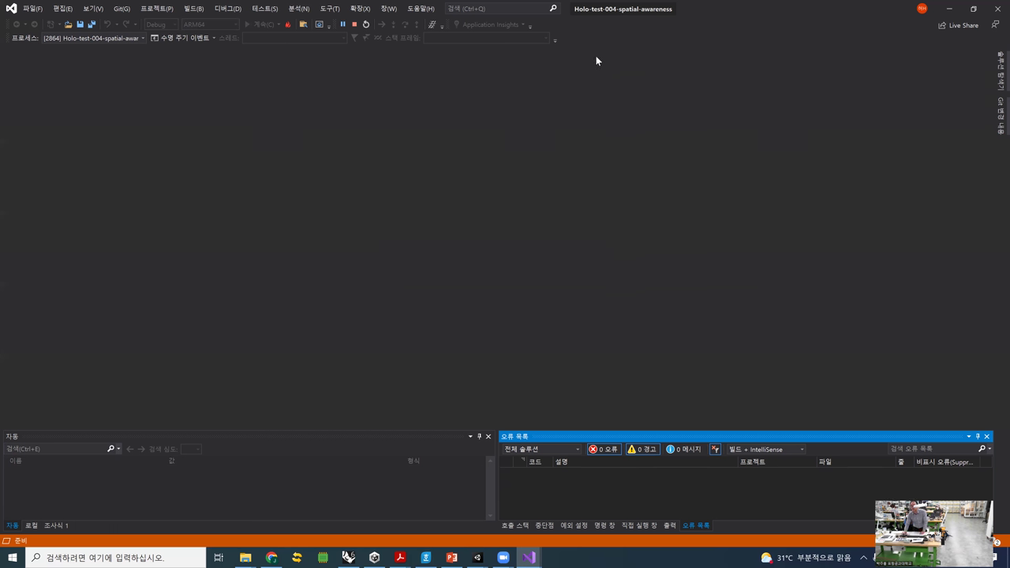
- Stop the device debugging session, switch to the Holo-test-004-spatial-awareness project in Unity and close its Build Settings
left_click(355, 24)
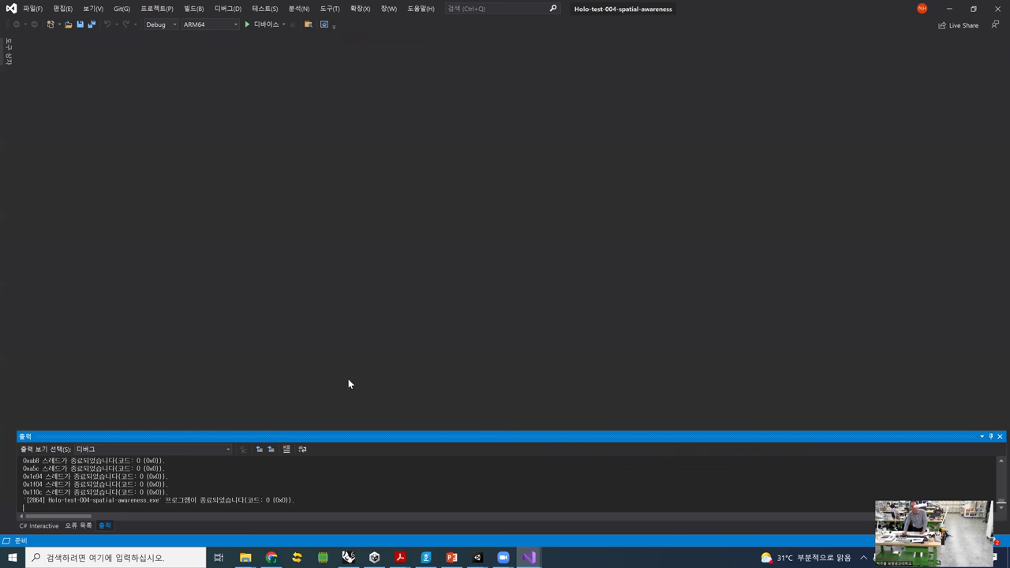
left_click(478, 557)
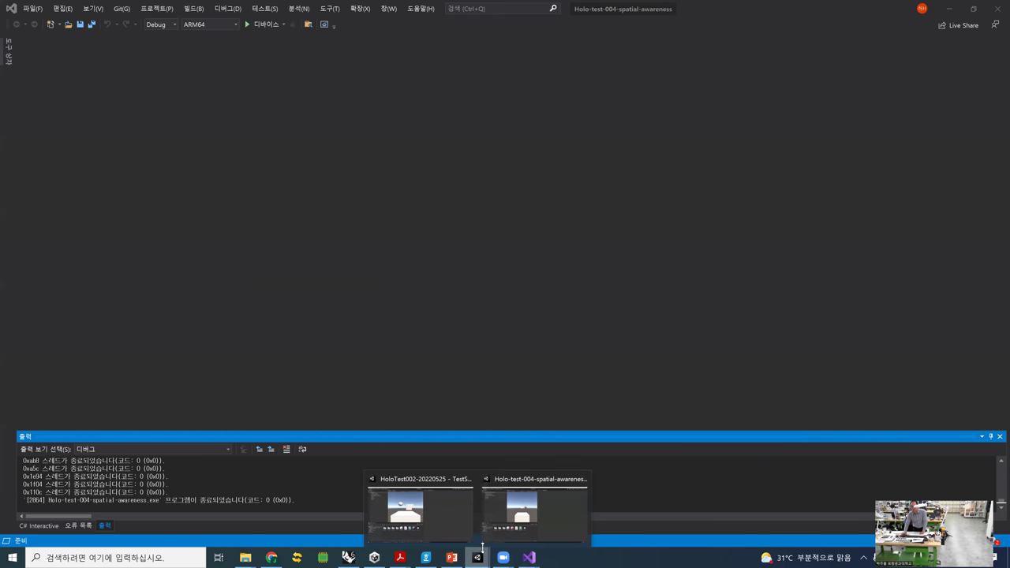
left_click(509, 522)
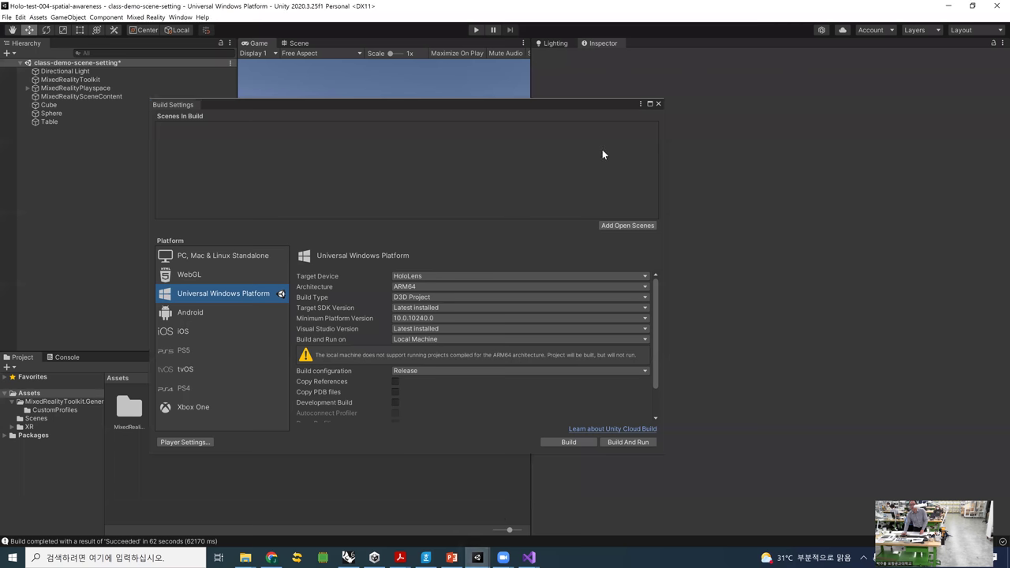
left_click(659, 103)
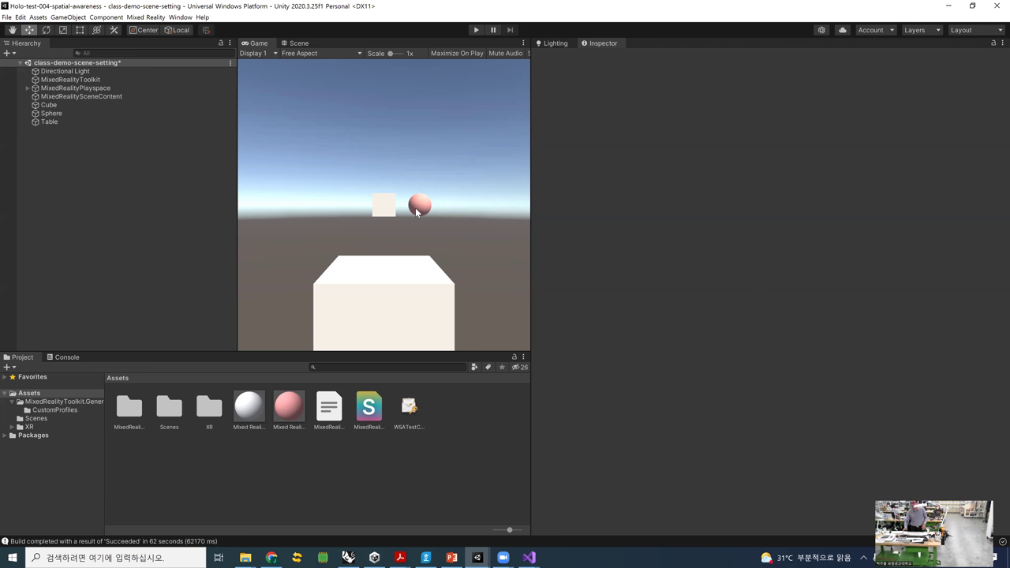
- Return to Visual Studio and start building and debugging the Debug ARM64 project on the device (디바이스) again
left_click(948, 6)
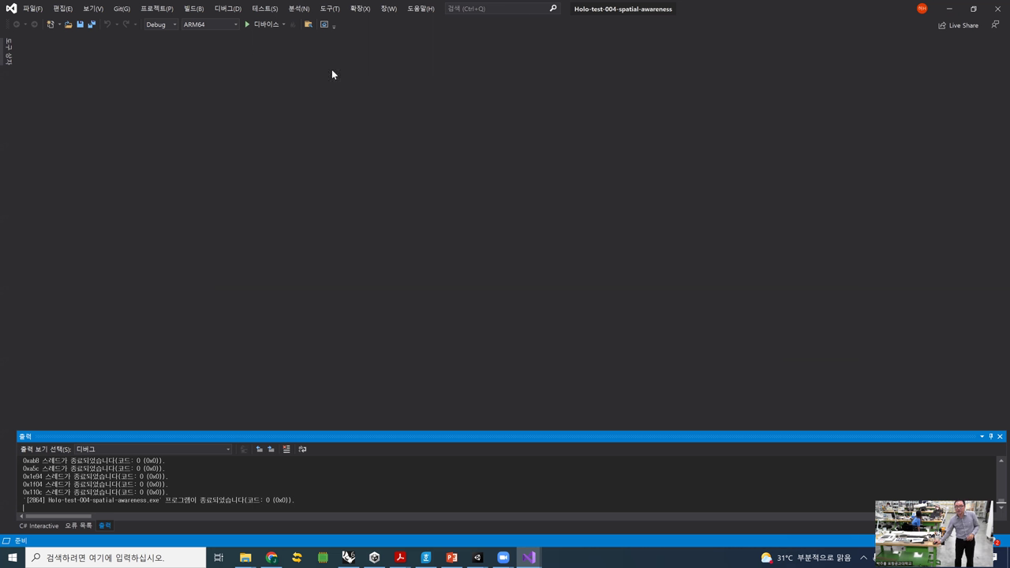
left_click(262, 29)
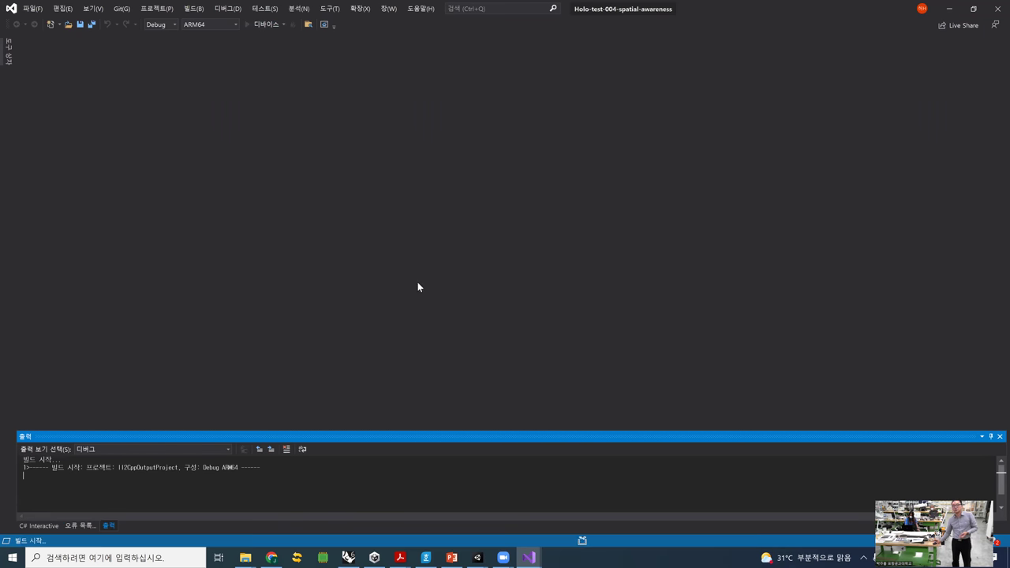